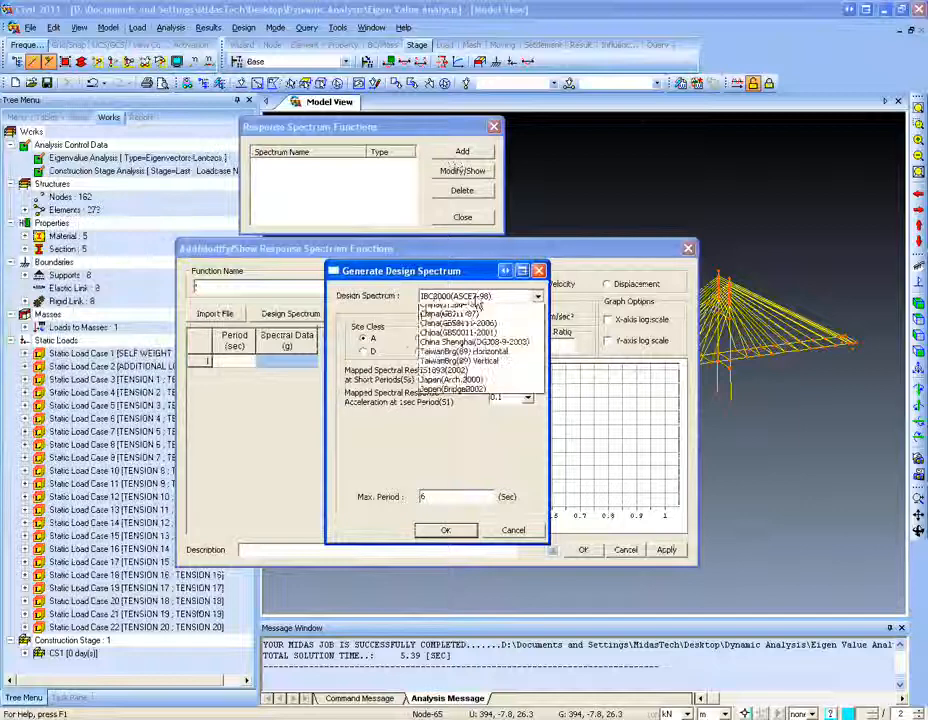
Generate a Eurocode-8(2004) horizontal elastic design spectrum with default parameters and add it as a function, accepting deletion of the analysis results.
left_click(480, 377)
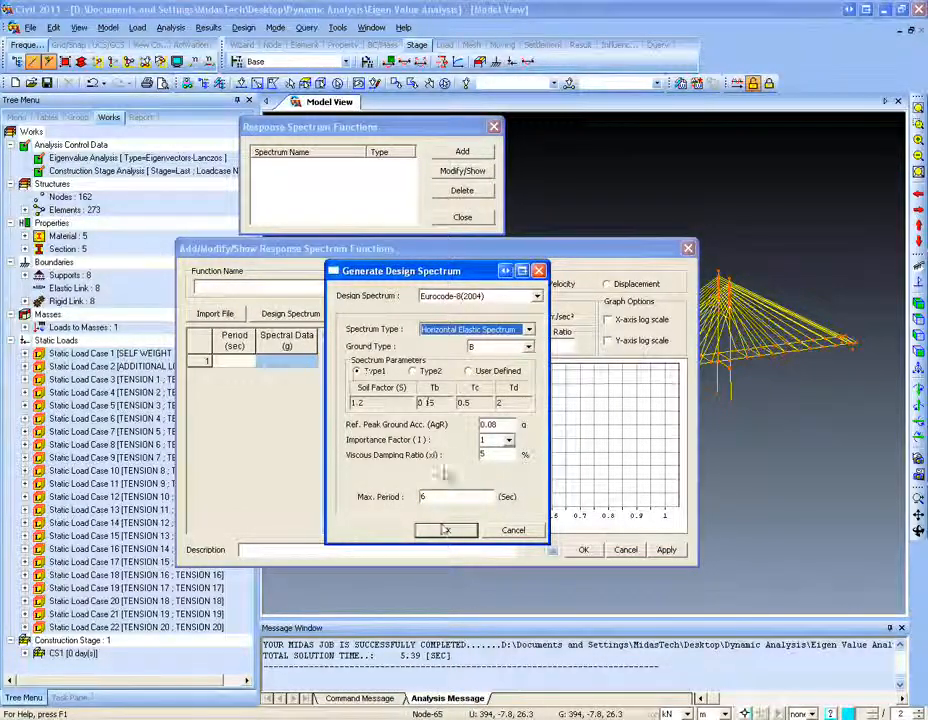
left_click(488, 454)
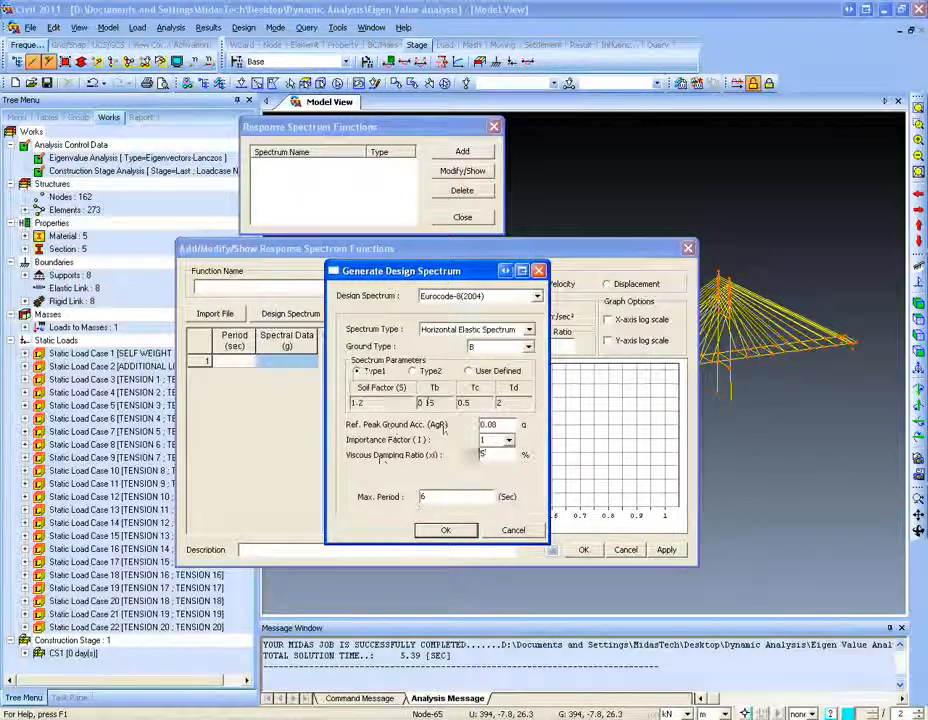
left_click(446, 531)
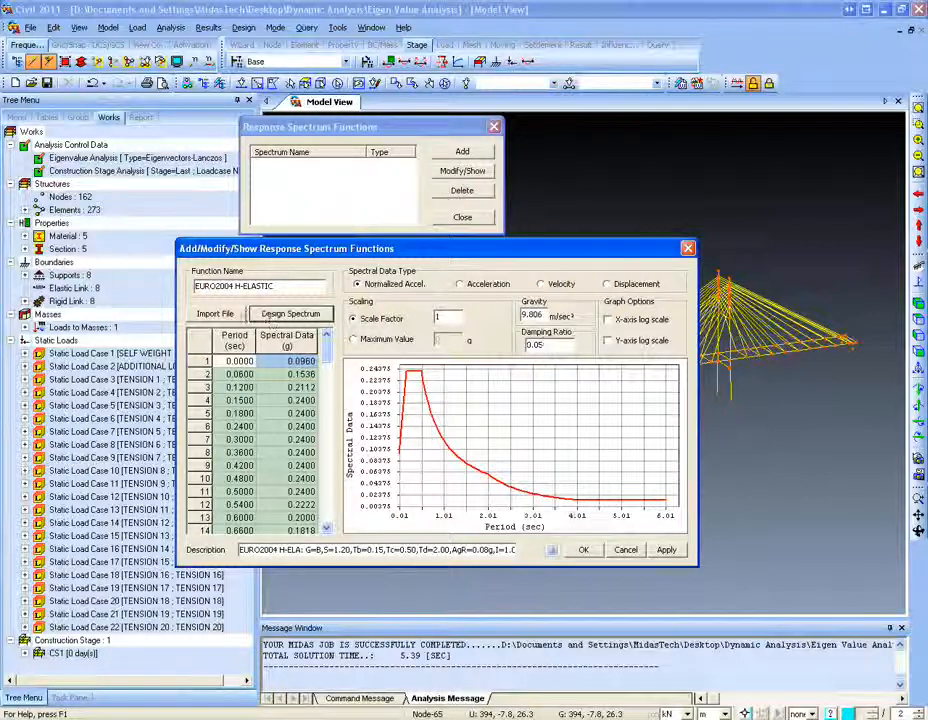
left_click(582, 550)
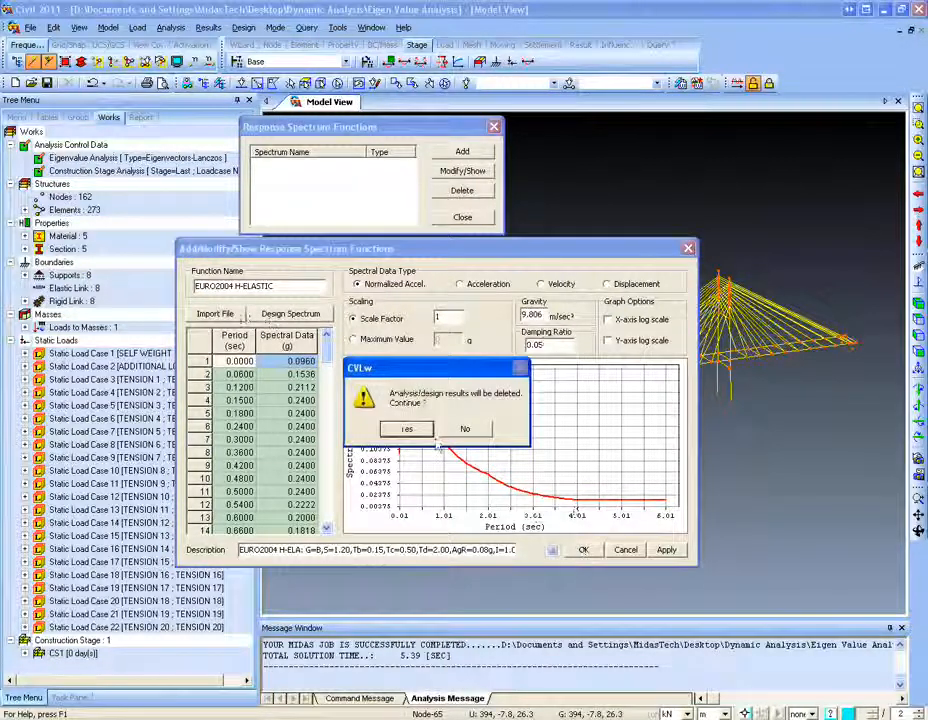
left_click(407, 428)
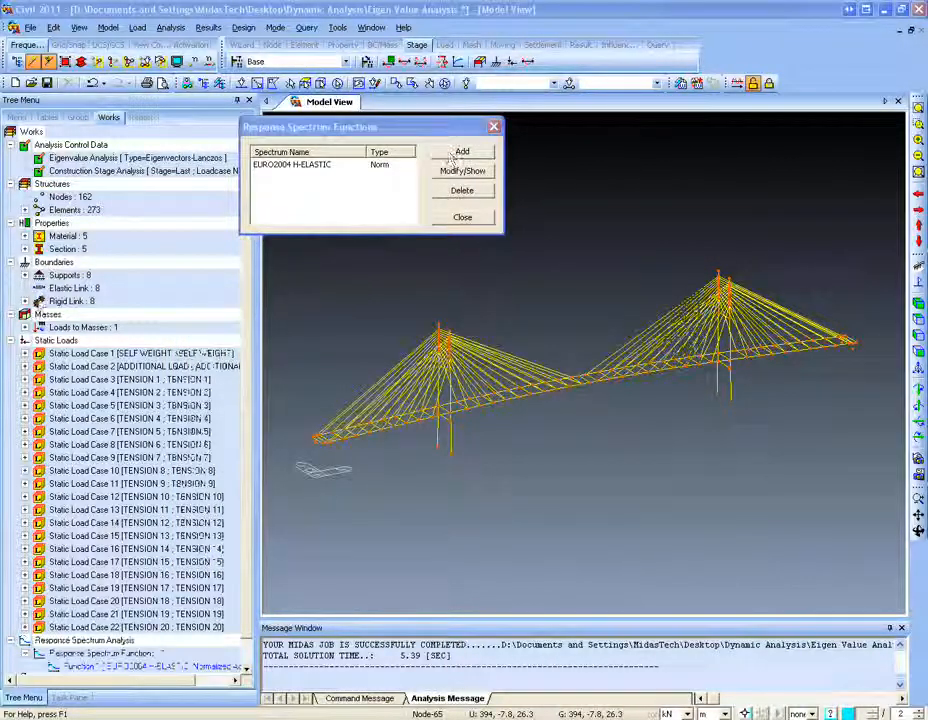
Add a second response spectrum function from the UBC(1997) design spectrum with default parameters, and close the function list.
left_click(458, 155)
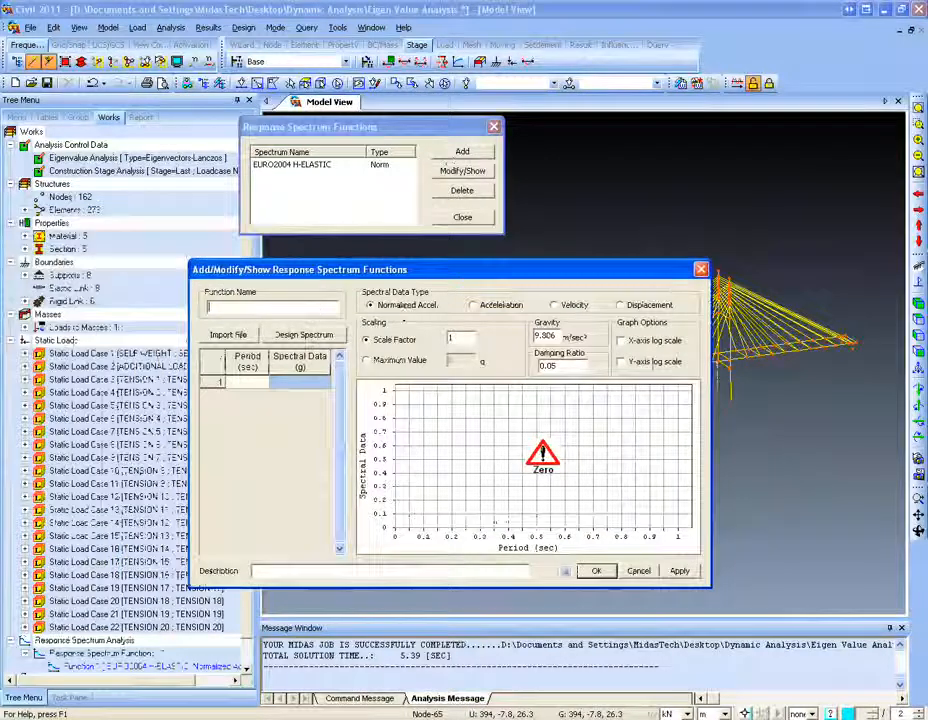
left_click(304, 334)
left_click(549, 317)
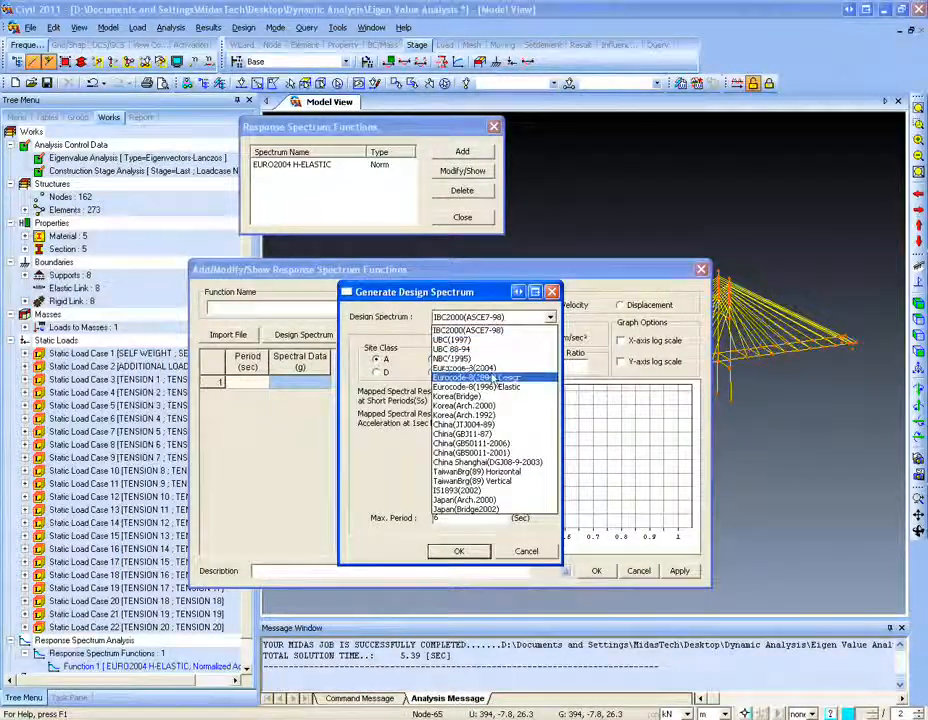
left_click(495, 349)
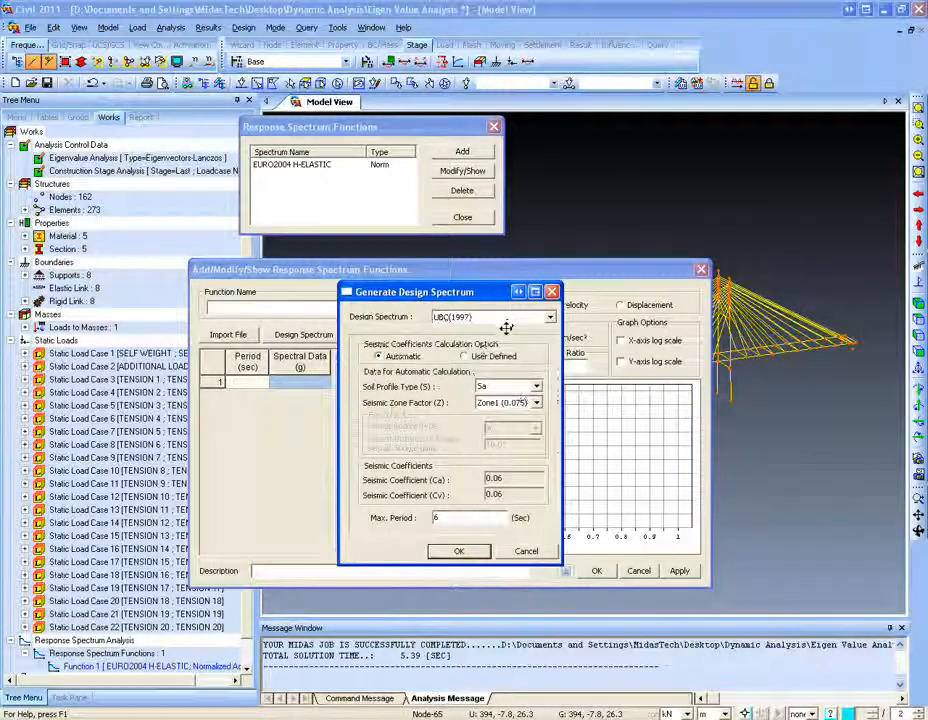
left_click(459, 551)
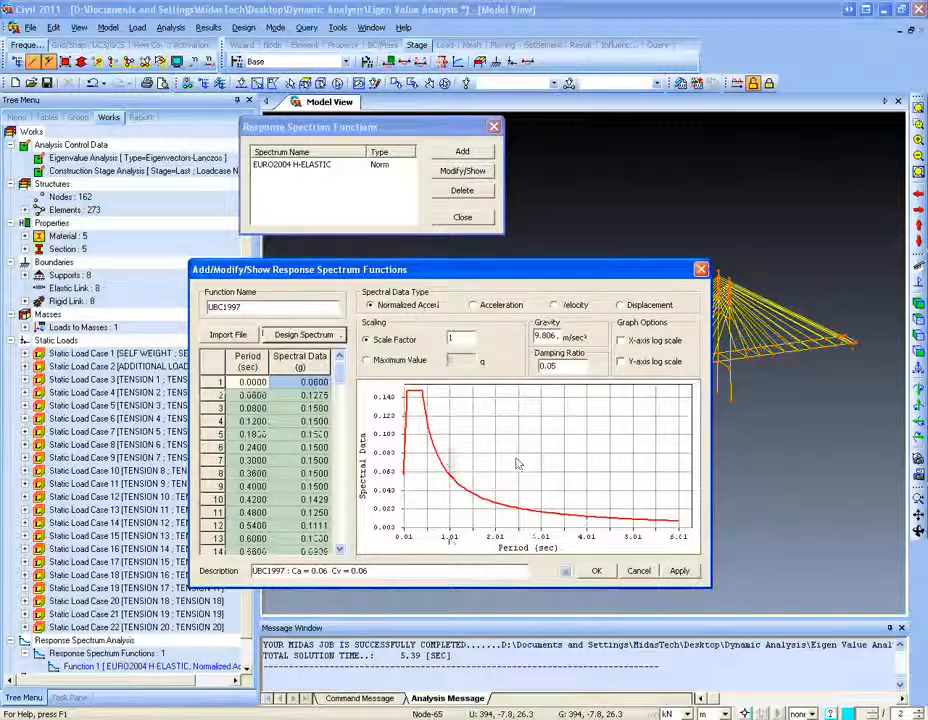
left_click(596, 570)
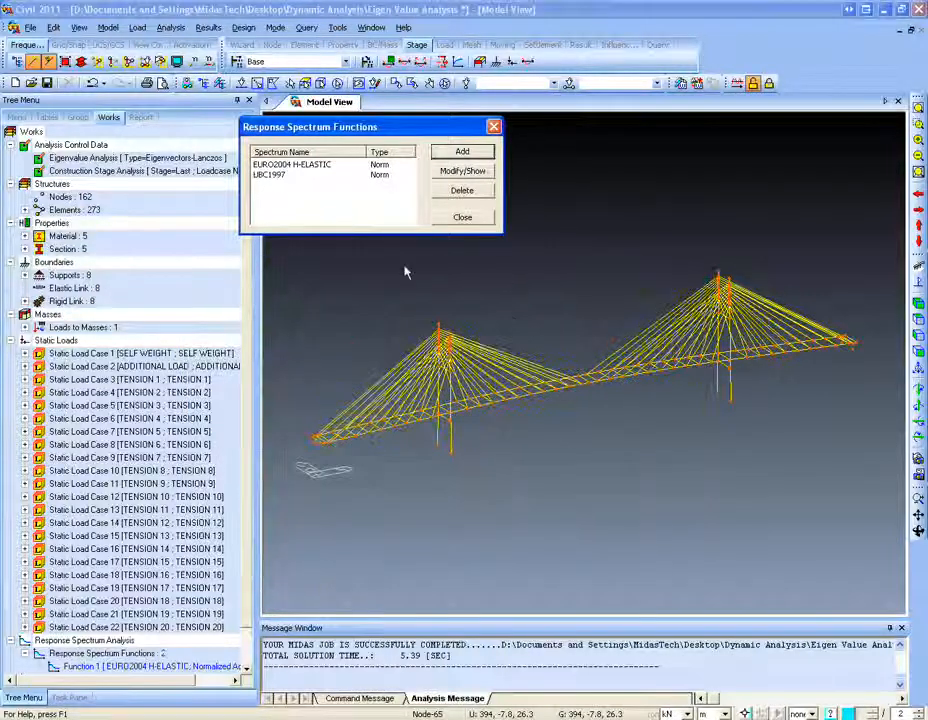
left_click(493, 127)
Start defining a response spectrum load case named RS_X that uses the EURO2004 H-ELASTIC function.
left_click(137, 27)
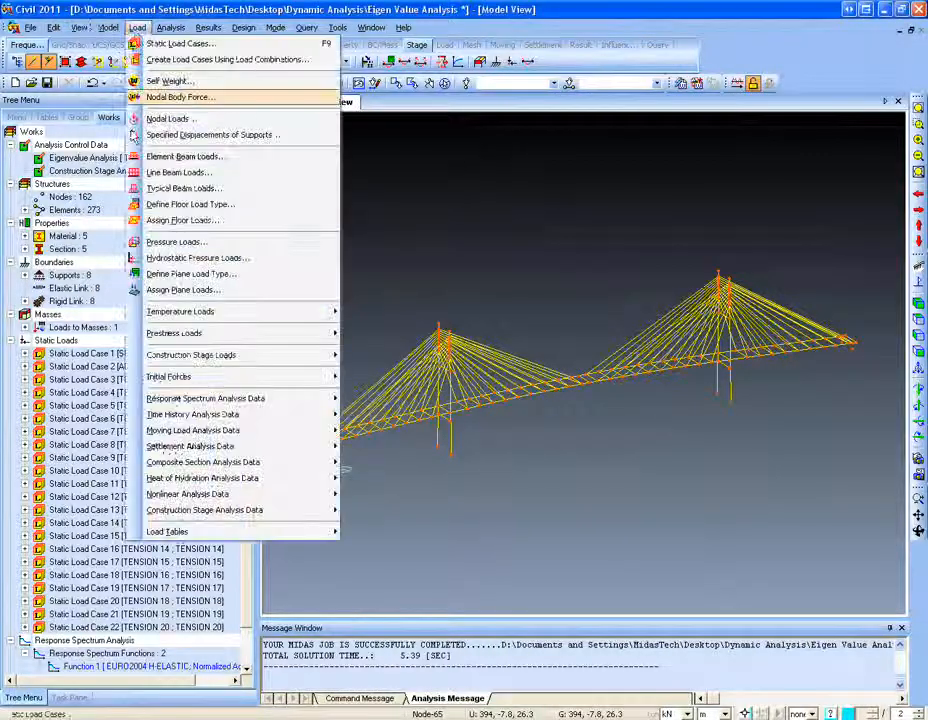
mouse_move(250, 398)
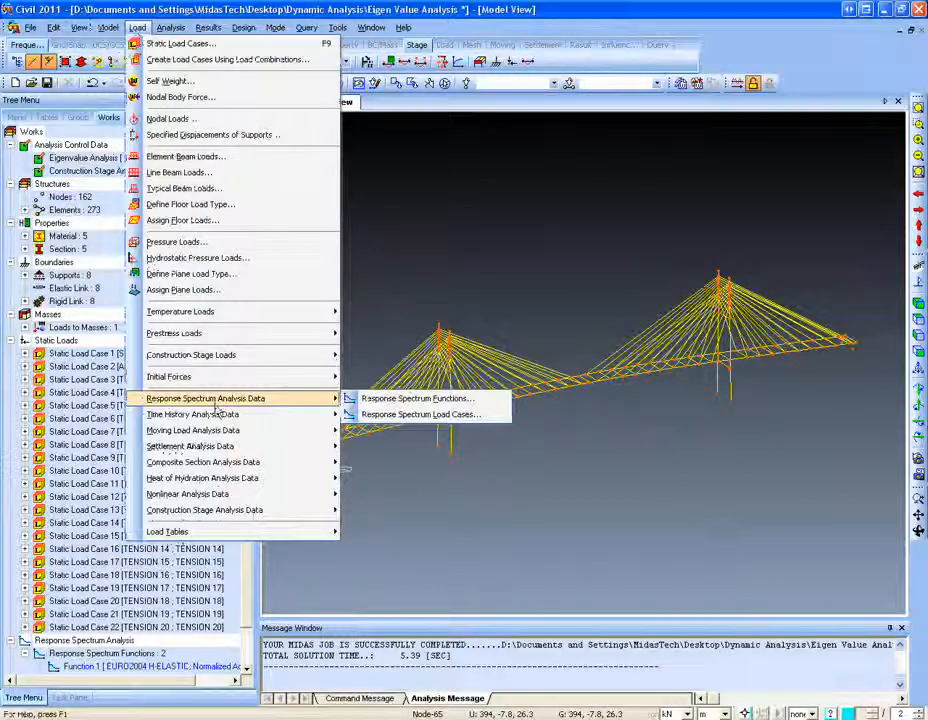
left_click(415, 415)
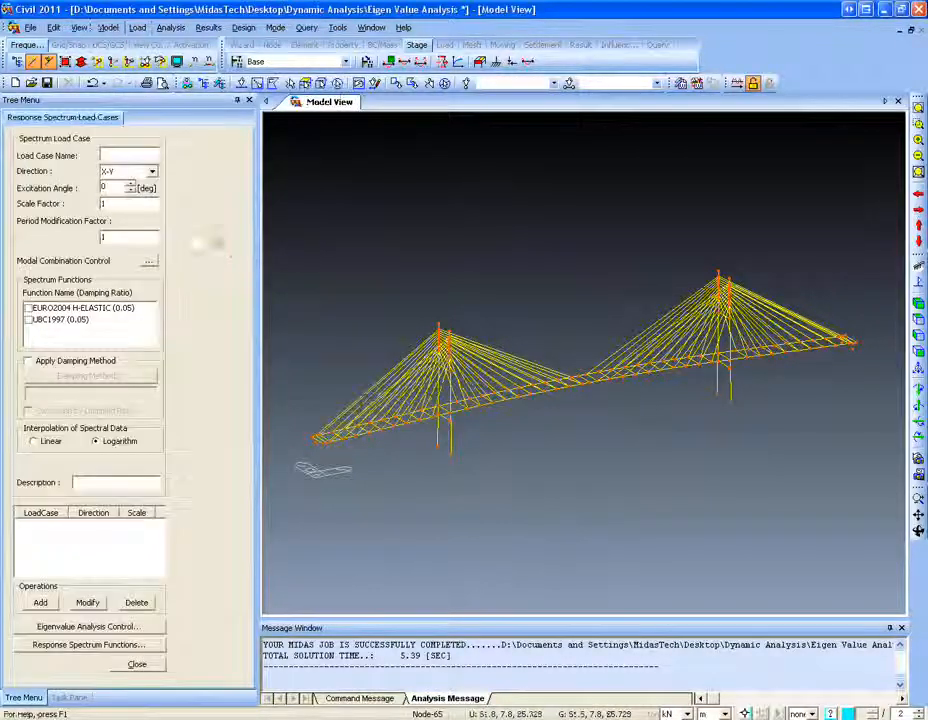
left_click(110, 153)
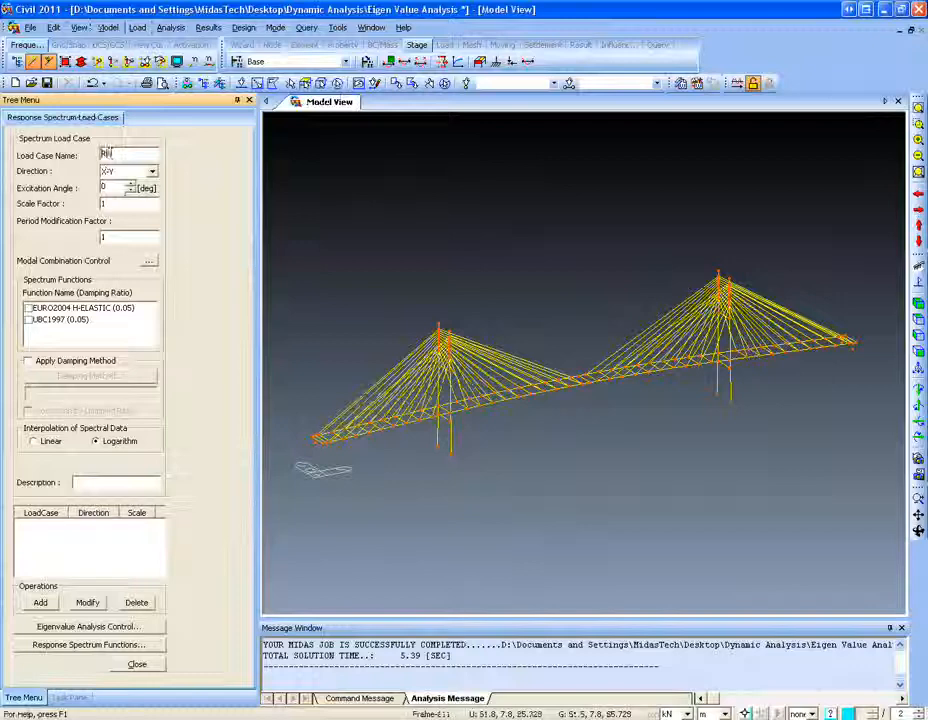
type("RS_X")
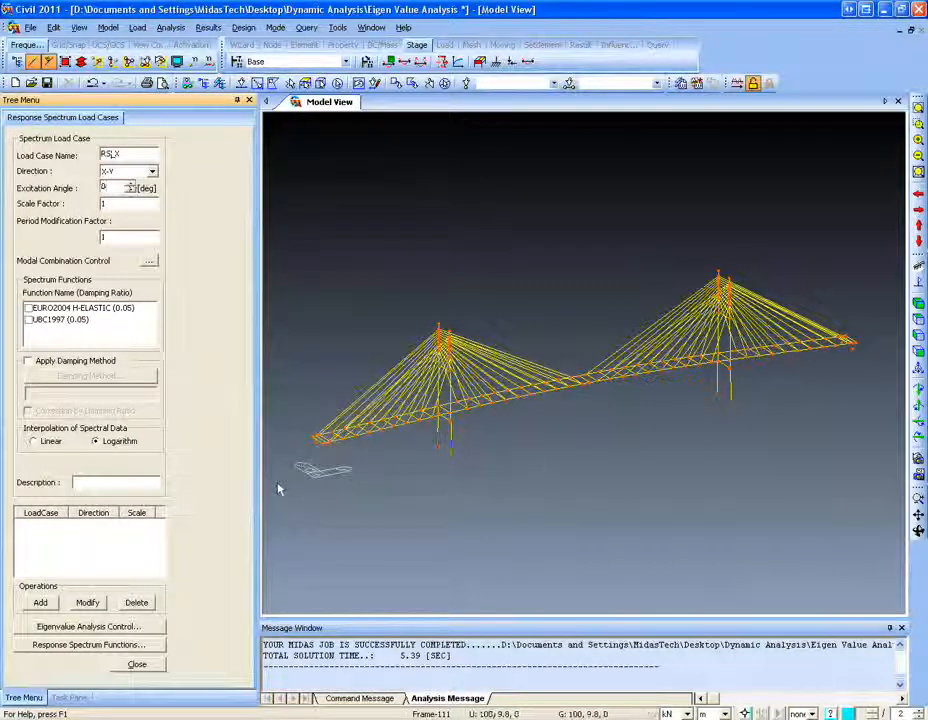
left_click(30, 308)
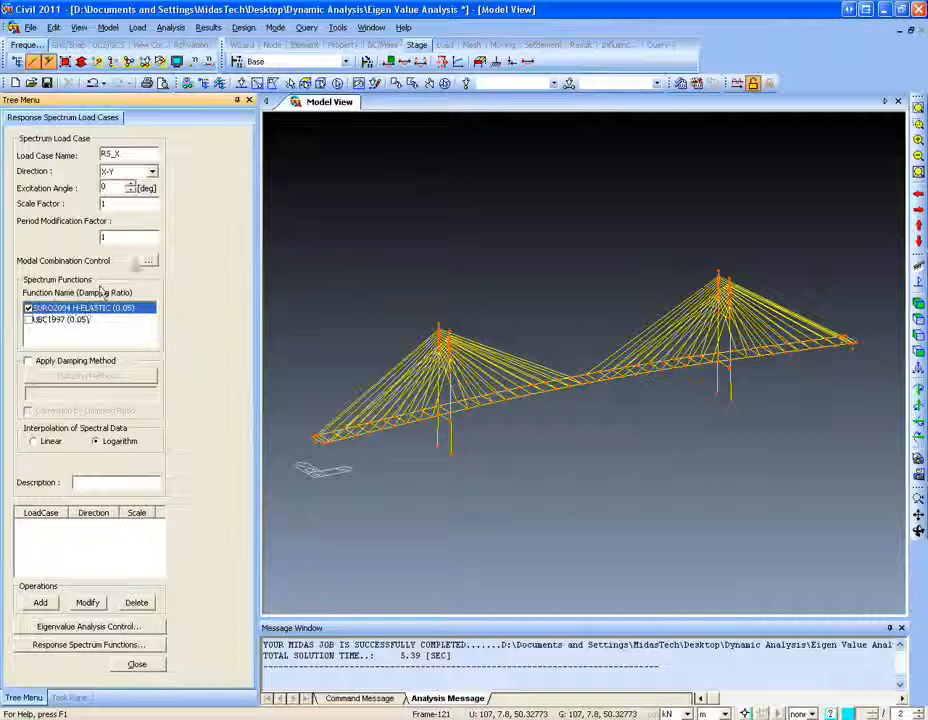
Set the modal combination type of the RS_X load case to CQC.
left_click(148, 261)
left_click_drag(443, 177, 389, 172)
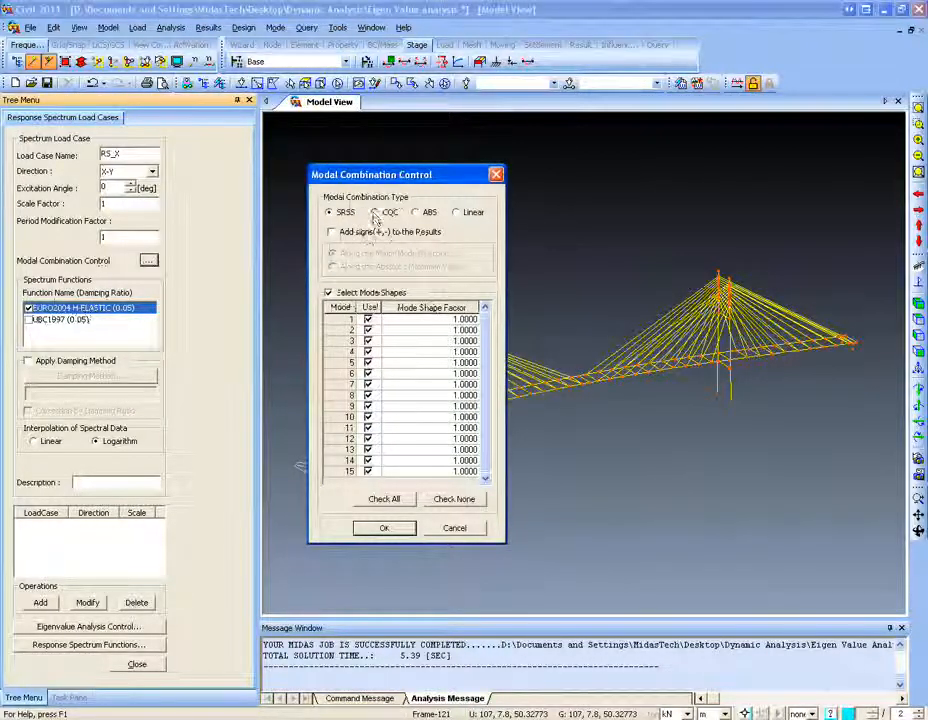
left_click(375, 212)
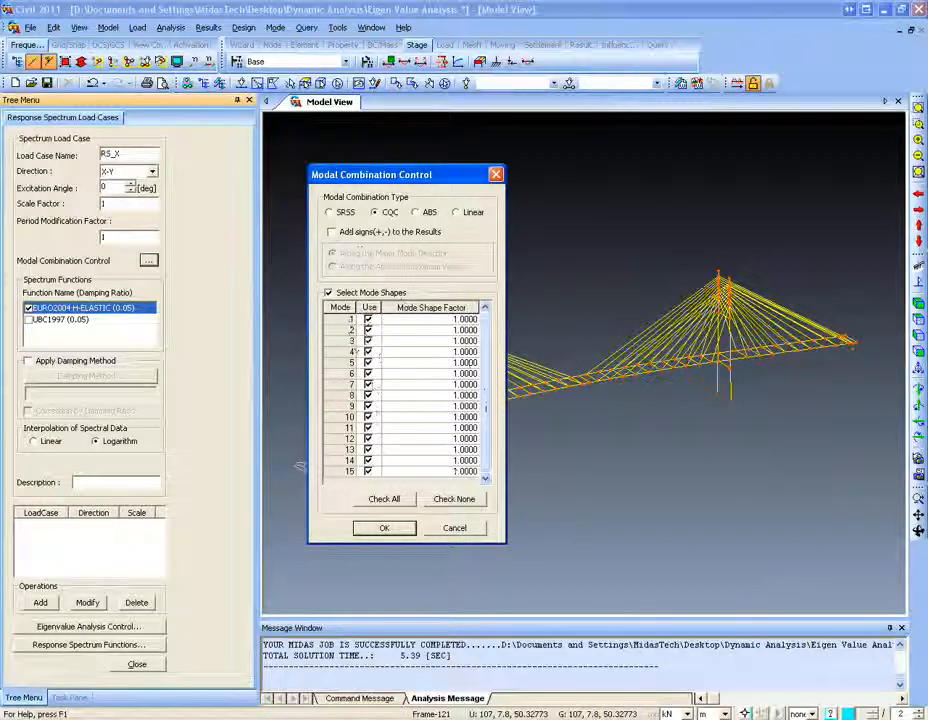
Exclude mode shapes 7 to 10 from the modal combination and include them again.
left_click(368, 384)
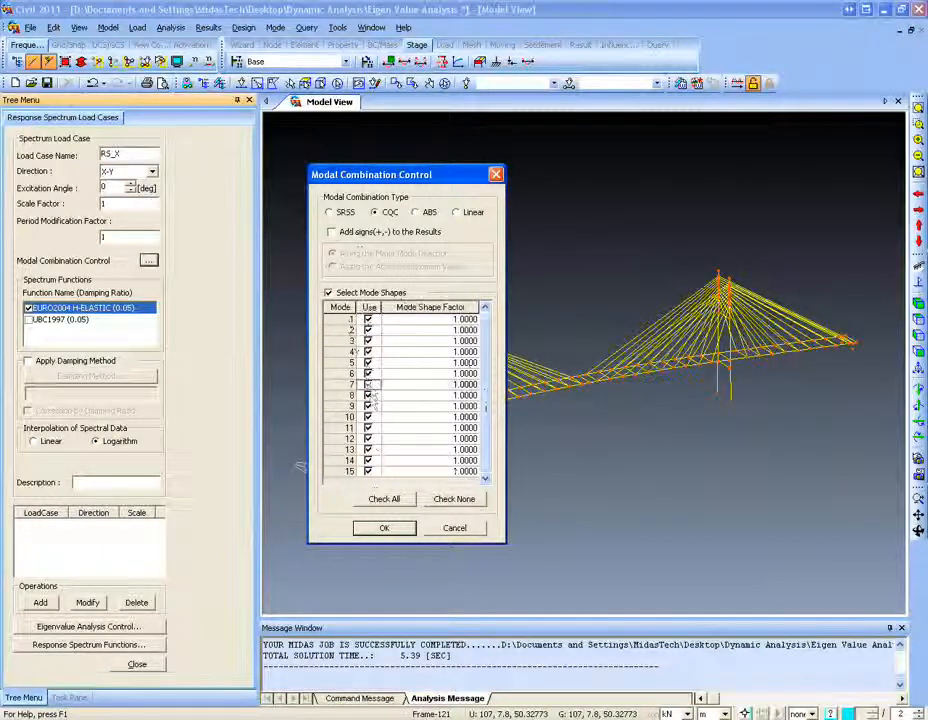
left_click(368, 395)
left_click(368, 406)
left_click(368, 417)
left_click(368, 384)
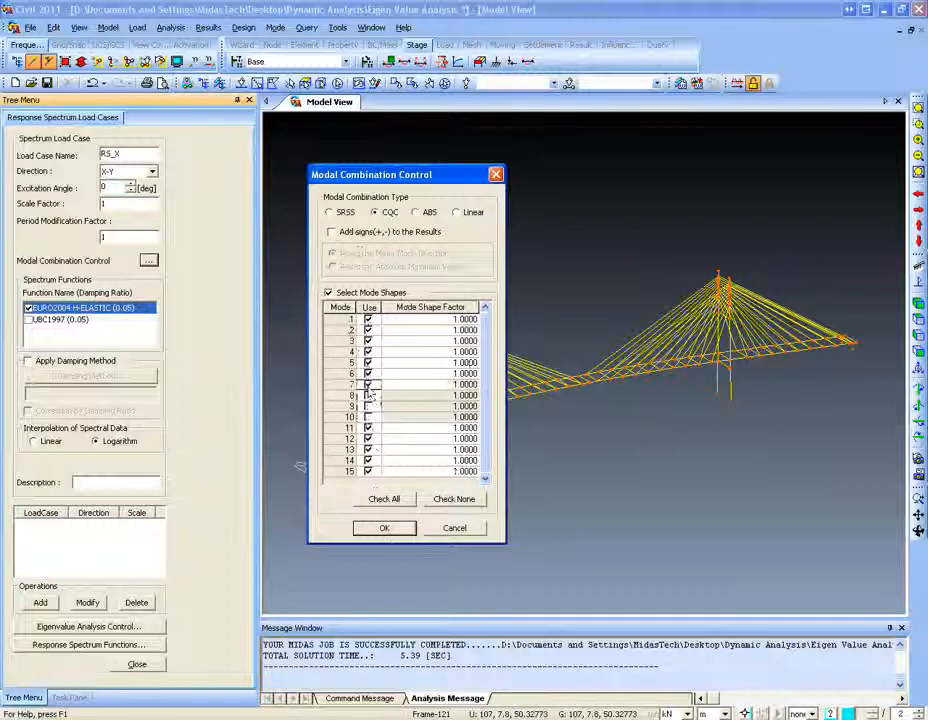
left_click(368, 395)
left_click(368, 406)
left_click(368, 417)
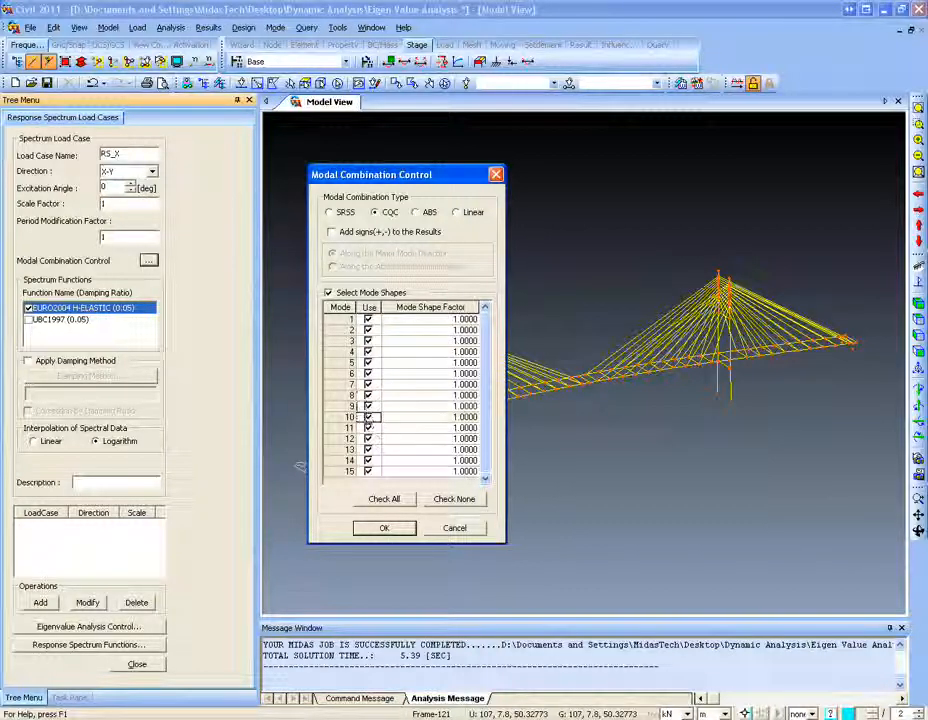
Accept the modal combination settings, and enable the damping method for RS_X with its settings open.
left_click(384, 528)
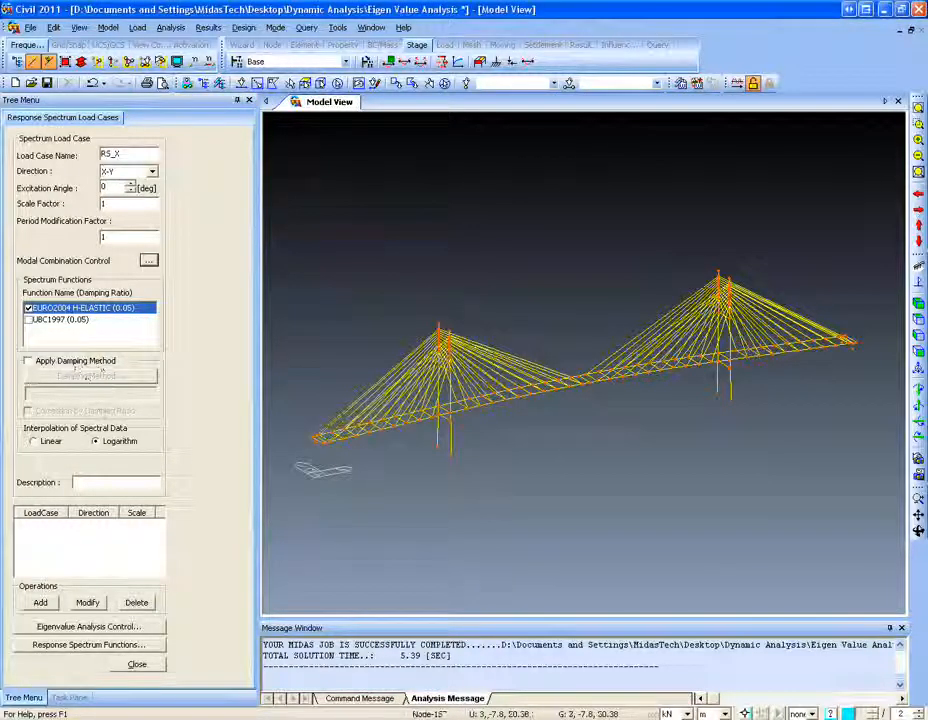
left_click(28, 360)
left_click(90, 375)
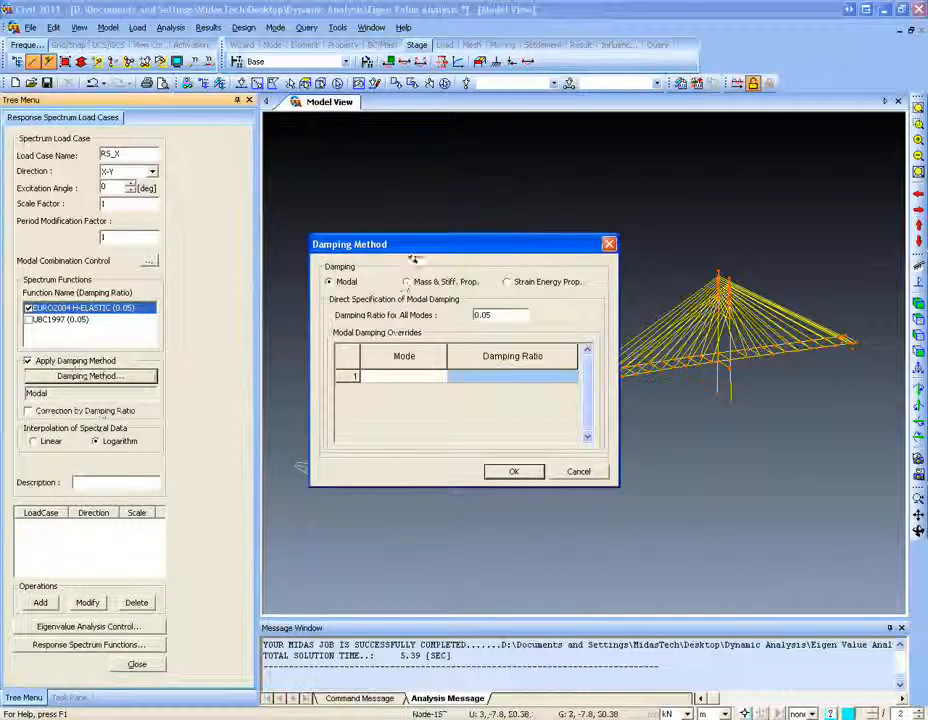
left_click_drag(414, 248, 372, 238)
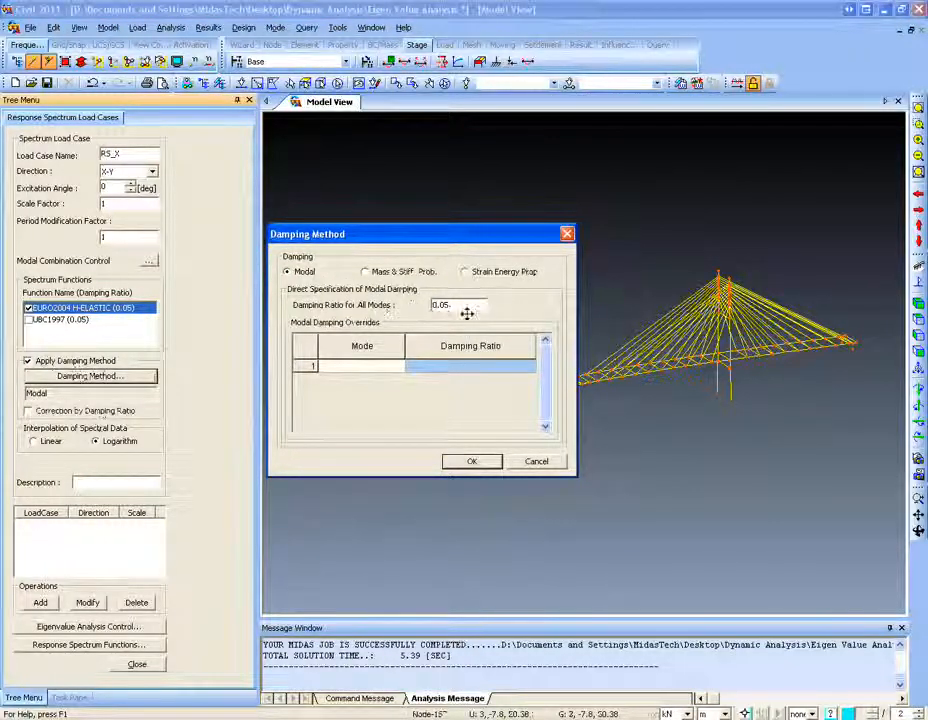
Try a modal damping override of 0.06 for mode 1 and delete that override row.
left_click(387, 369)
type("1")
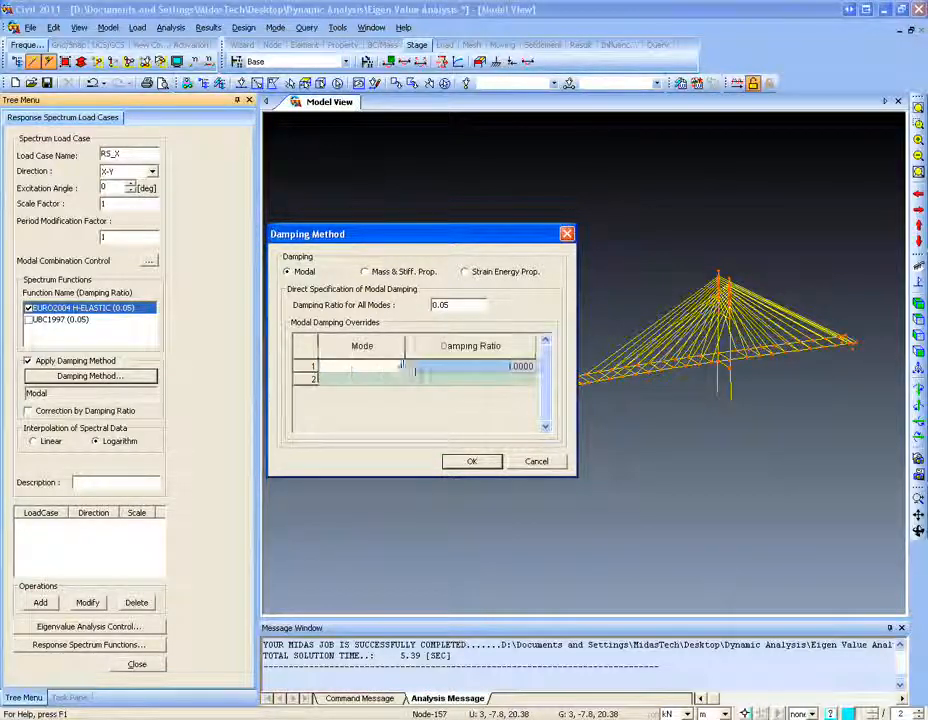
left_click(447, 368)
type(".06")
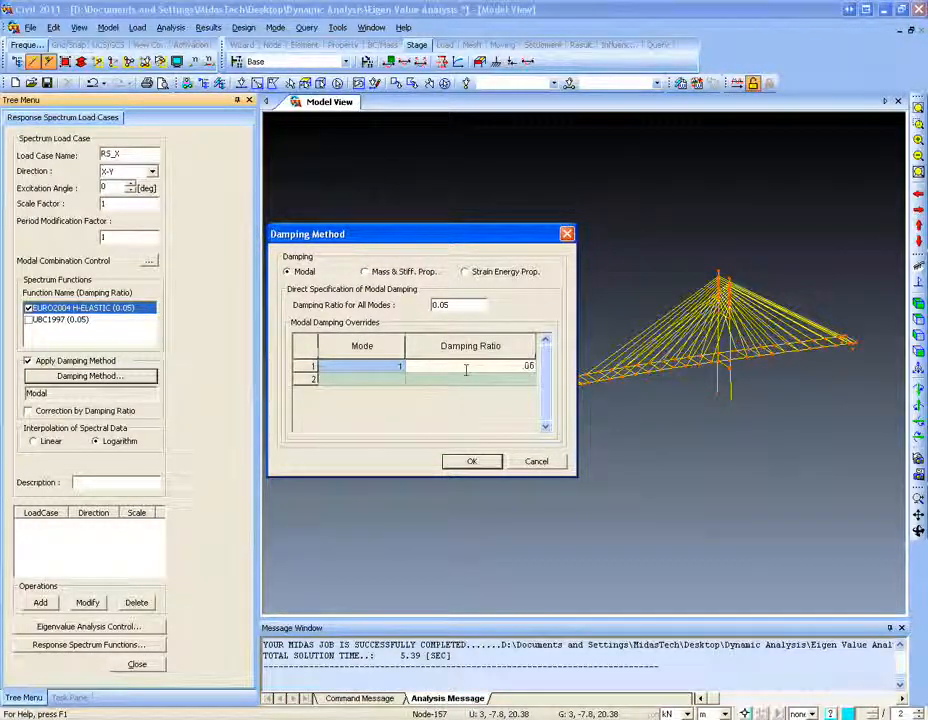
left_click(474, 383)
left_click(316, 366)
key("Delete")
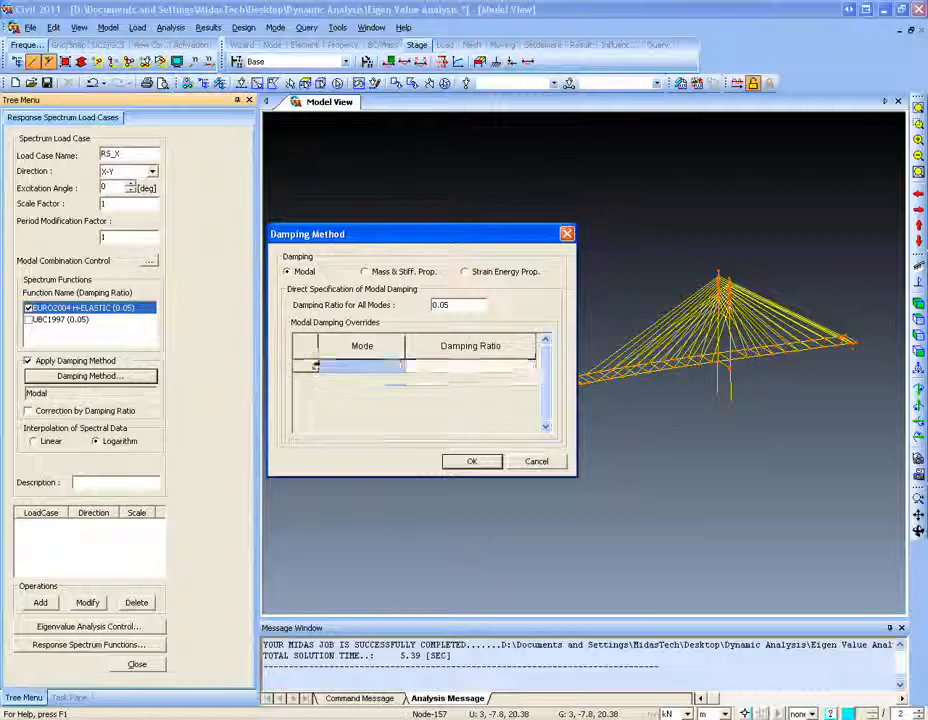
Define mass and stiffness proportional damping calculated from modal damping, with periods 5 and 10 sec and damping ratios 0.05 and 0.08.
left_click(376, 272)
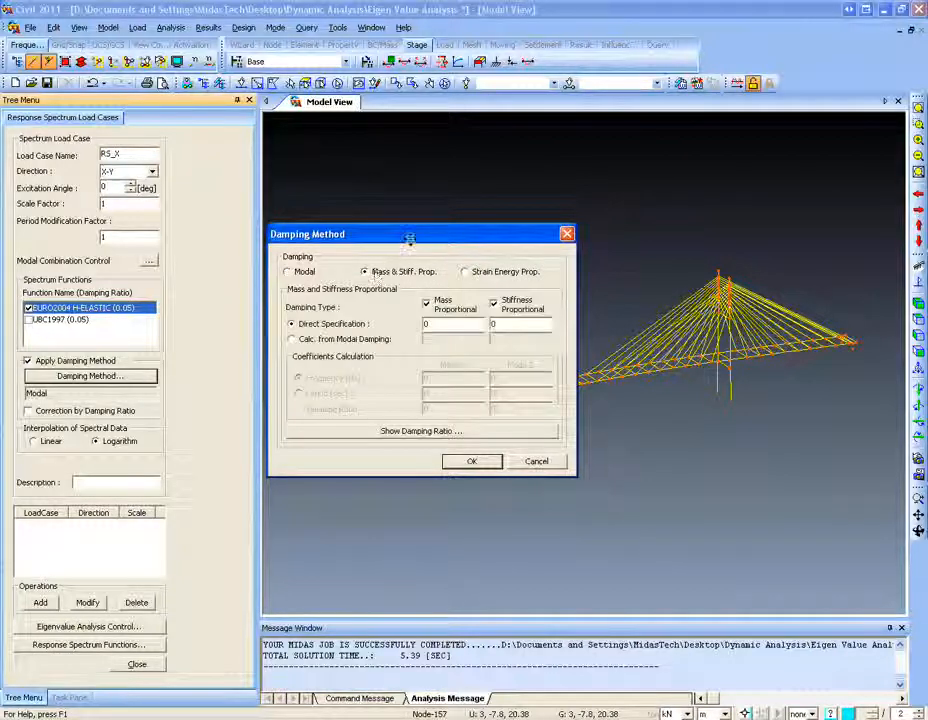
left_click_drag(409, 240, 400, 236)
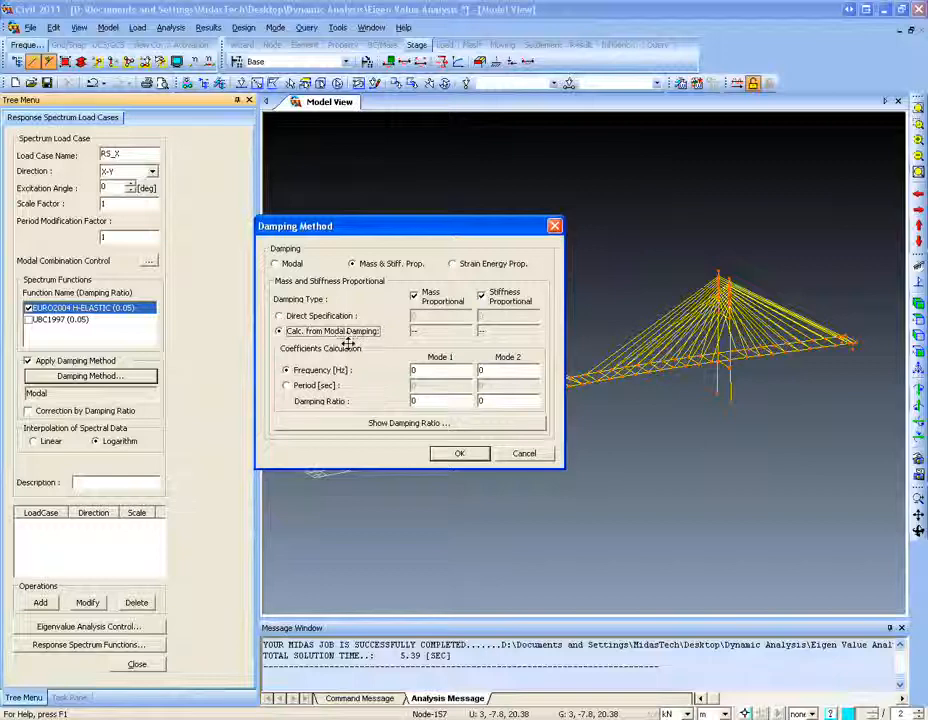
left_click(320, 389)
left_click_drag(441, 388, 307, 362)
type("5")
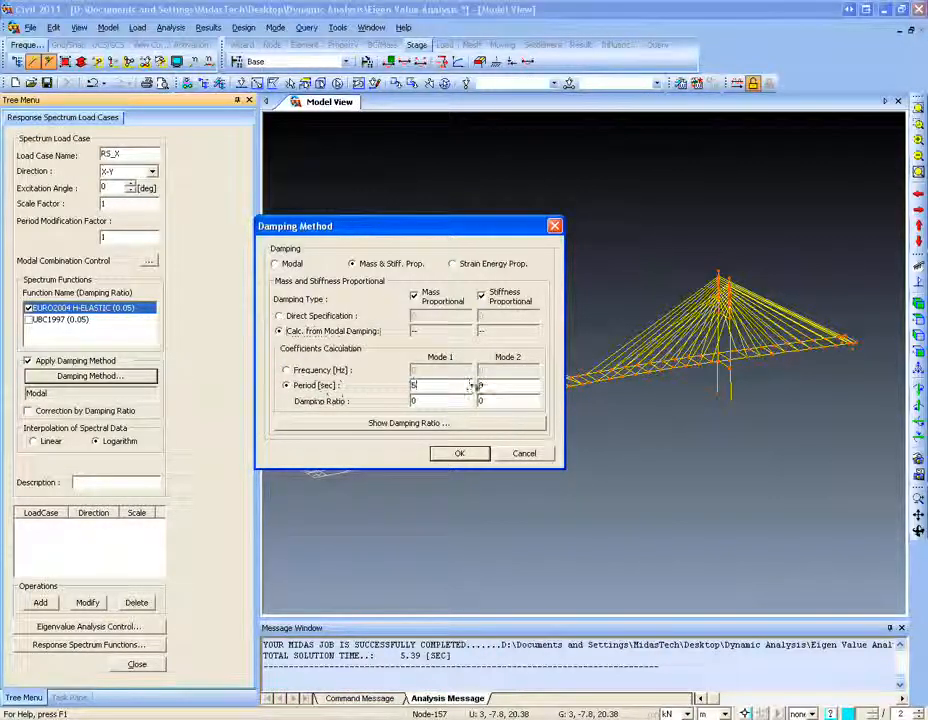
double_click(480, 386)
type("10")
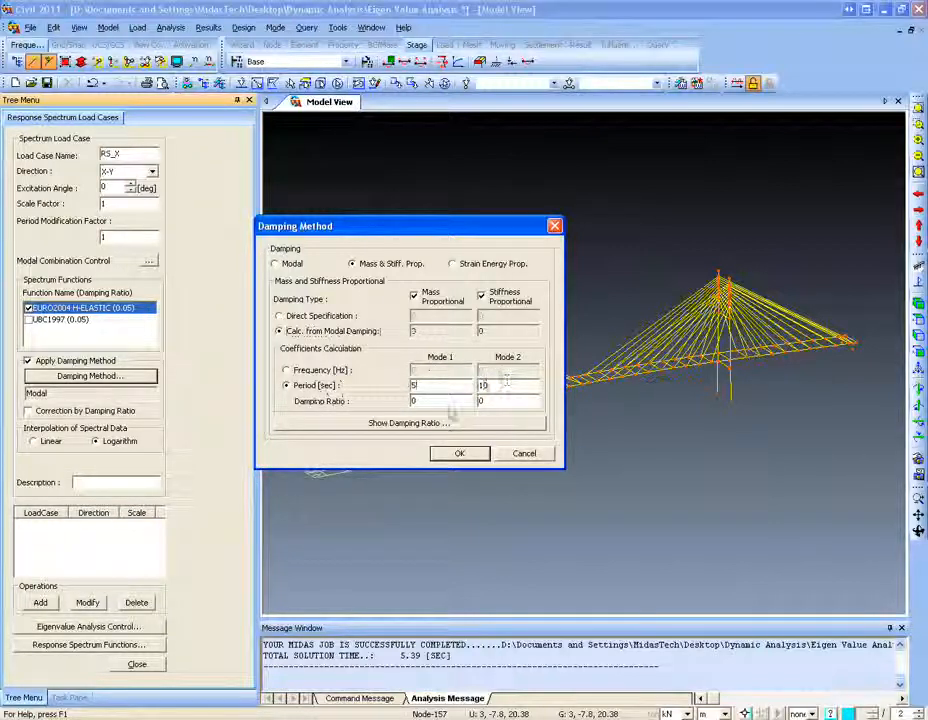
double_click(414, 400)
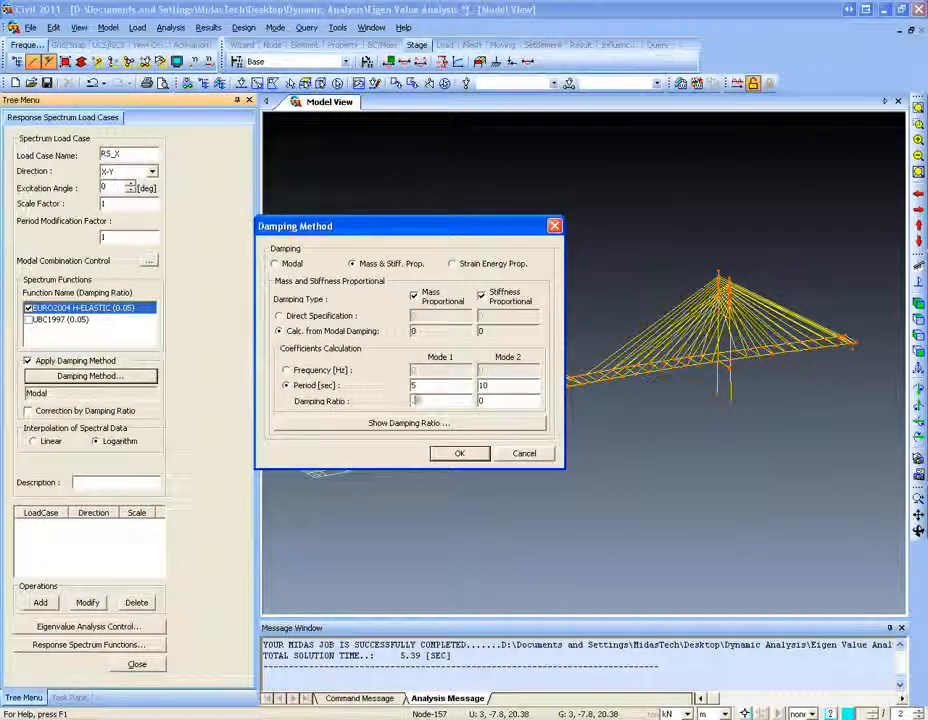
type("0.05")
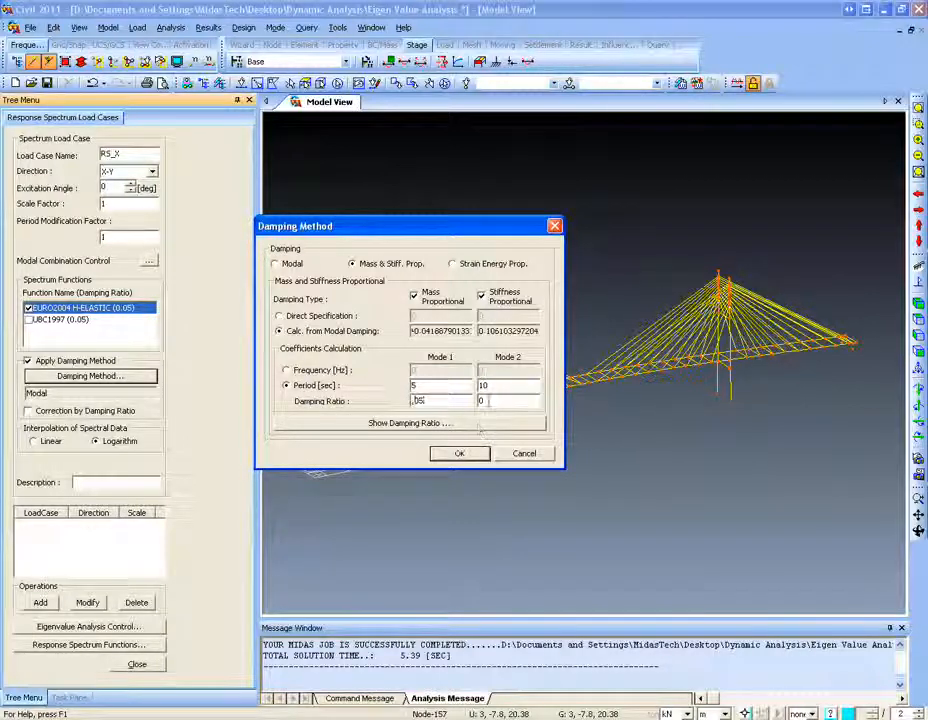
type("0.08")
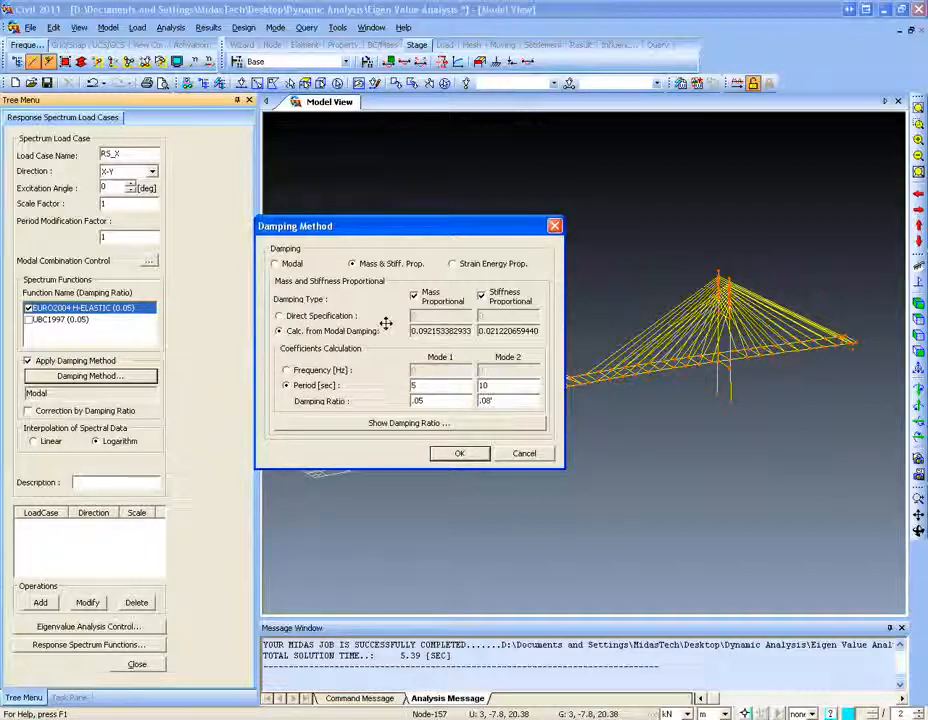
View the strain energy proportional damping option, switch the RS_X damping method back to Modal and accept it.
left_click(453, 264)
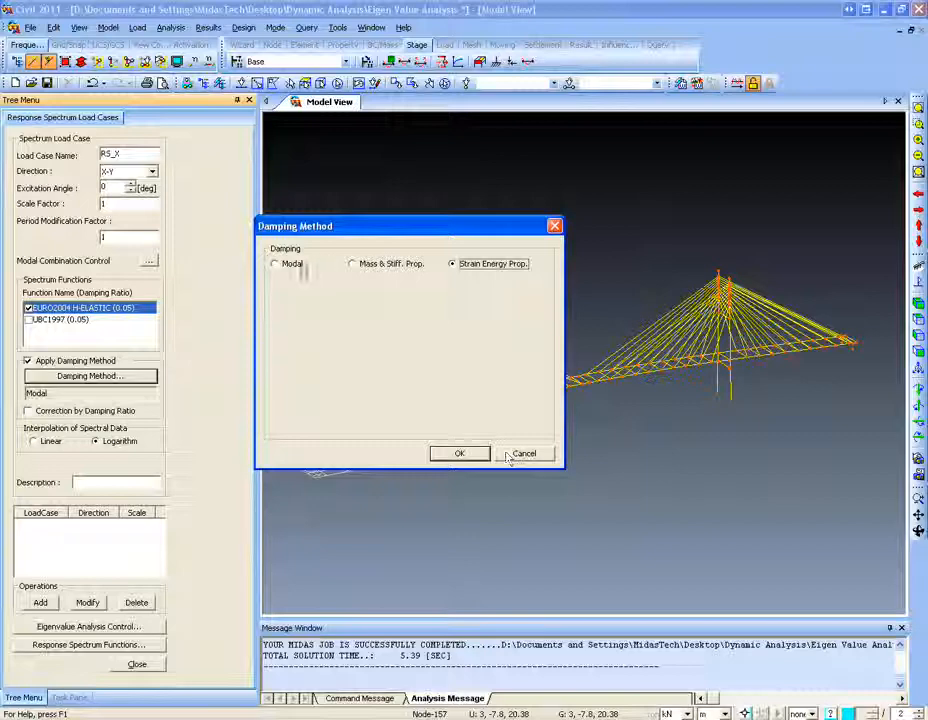
left_click(274, 263)
left_click(459, 453)
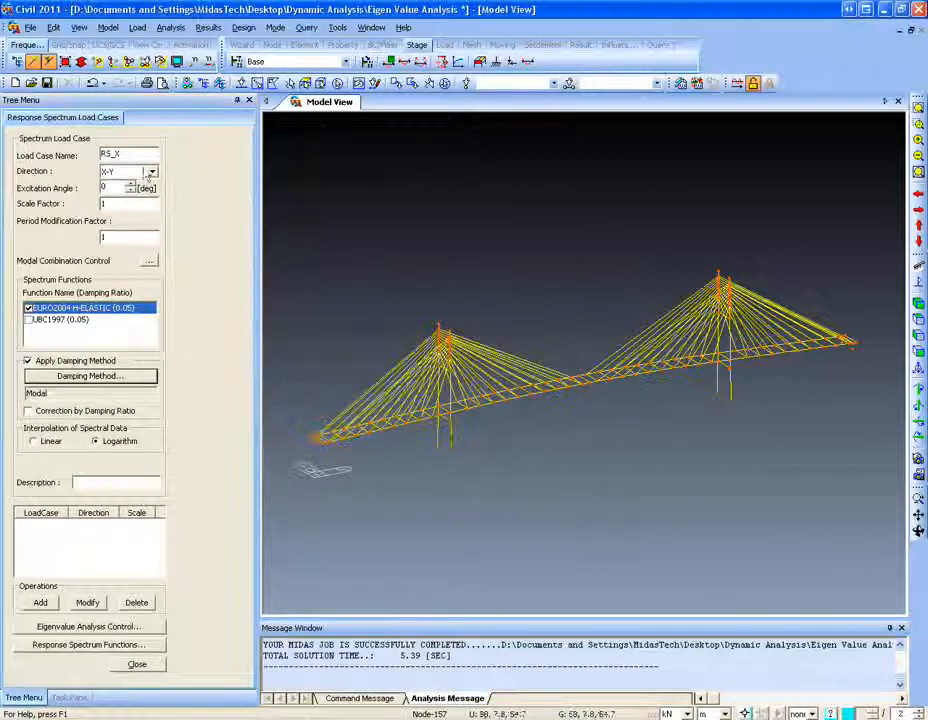
Examine the strain energy proportional group damping settings for materials, structures and boundaries, and close them without defining any data.
left_click(108, 27)
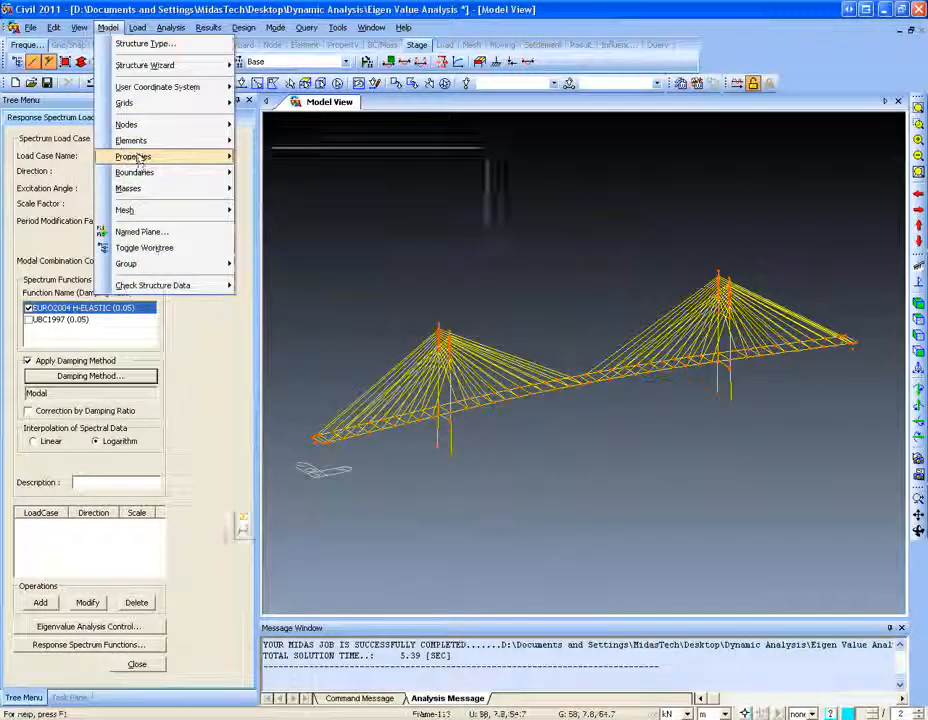
mouse_move(228, 182)
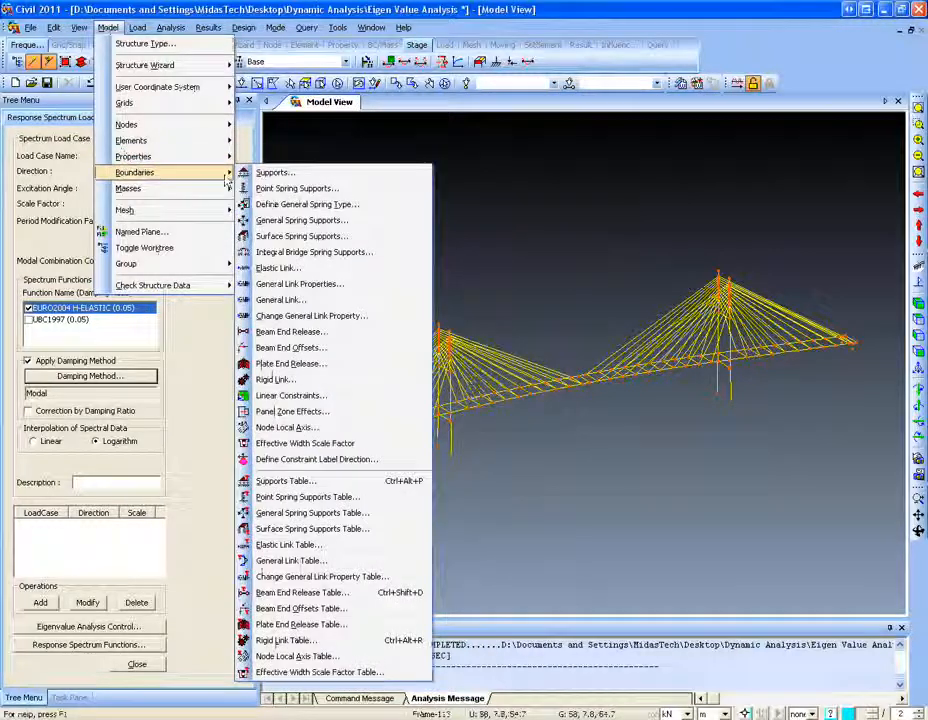
mouse_move(226, 157)
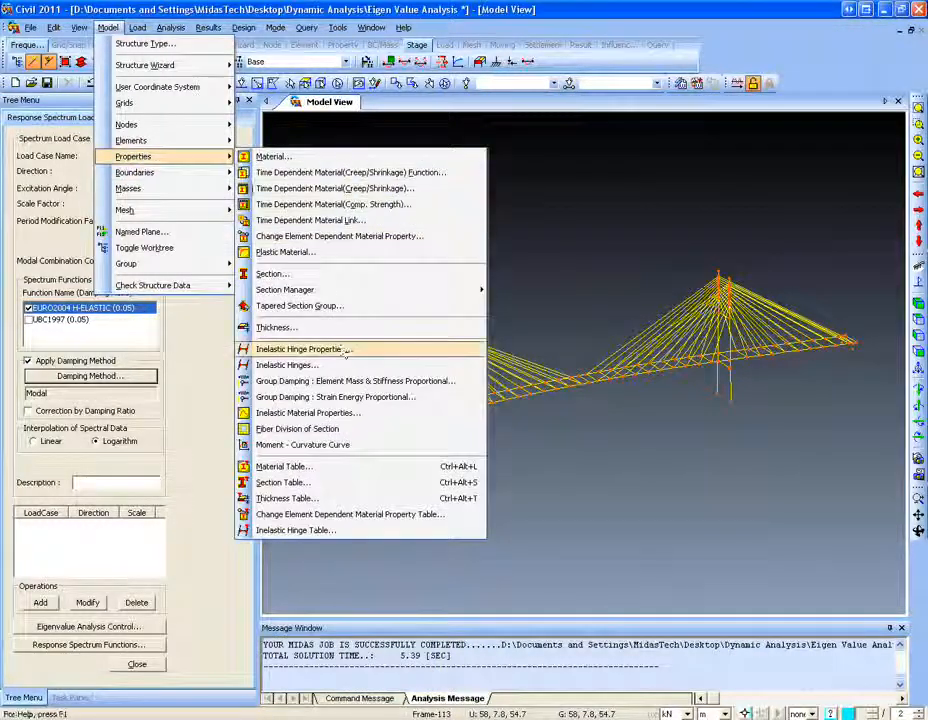
left_click(330, 397)
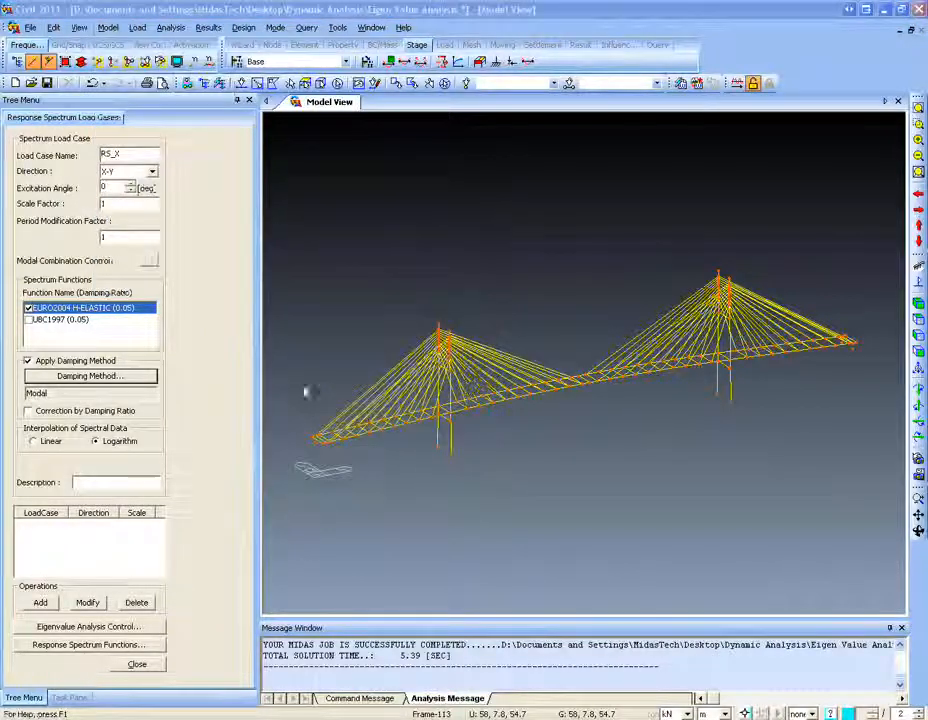
left_click_drag(5, 72, 417, 163)
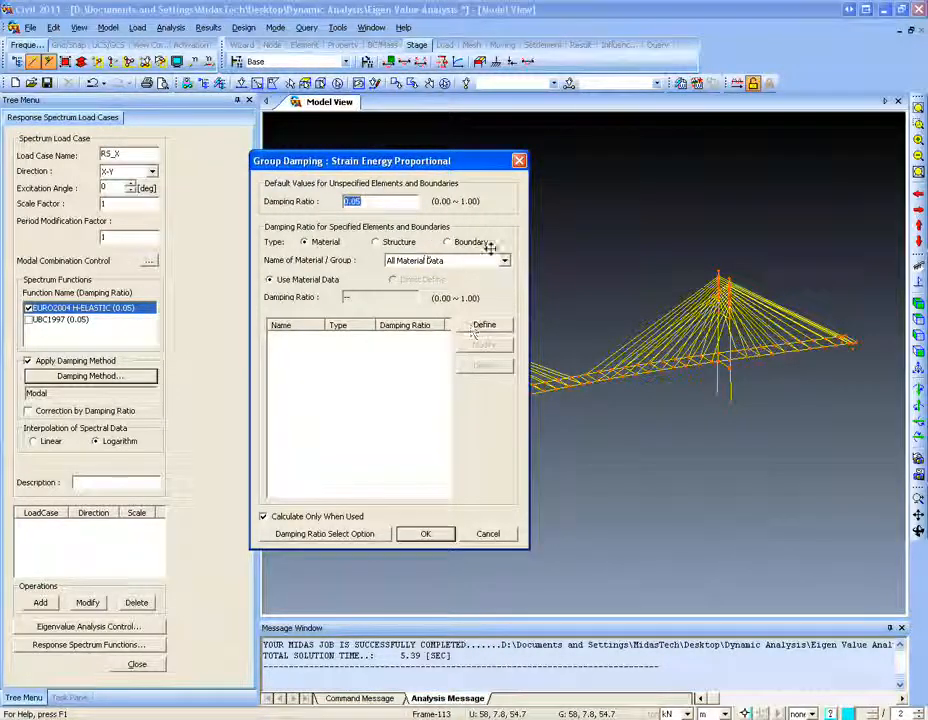
left_click(480, 534)
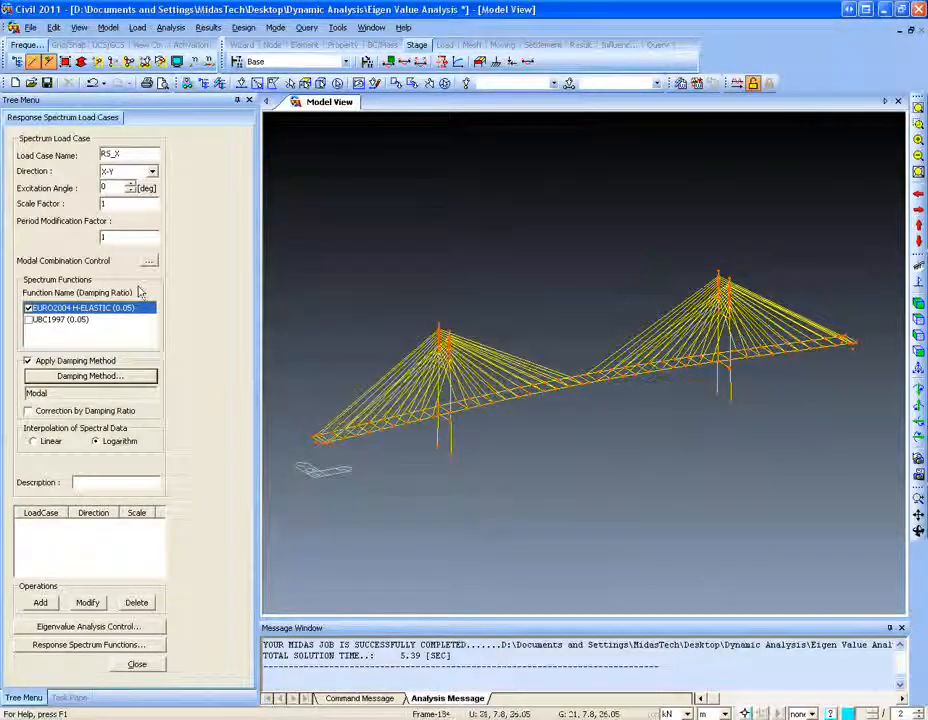
Accept modal damping with a ratio of 0.05 for all modes, and enable correction by damping ratio.
left_click(100, 379)
left_click_drag(410, 246, 390, 240)
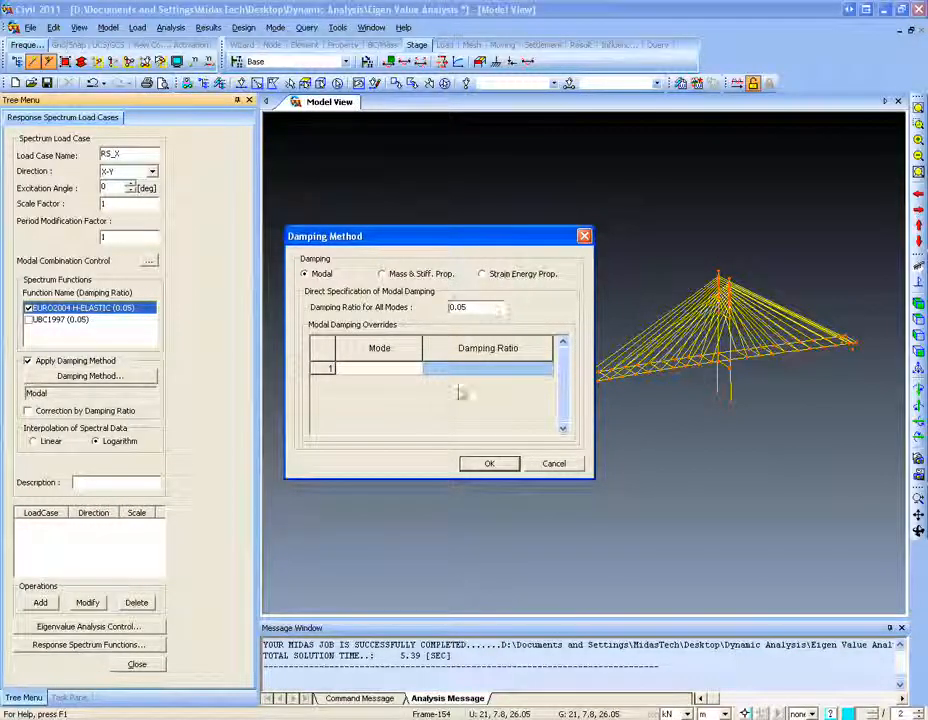
left_click(503, 467)
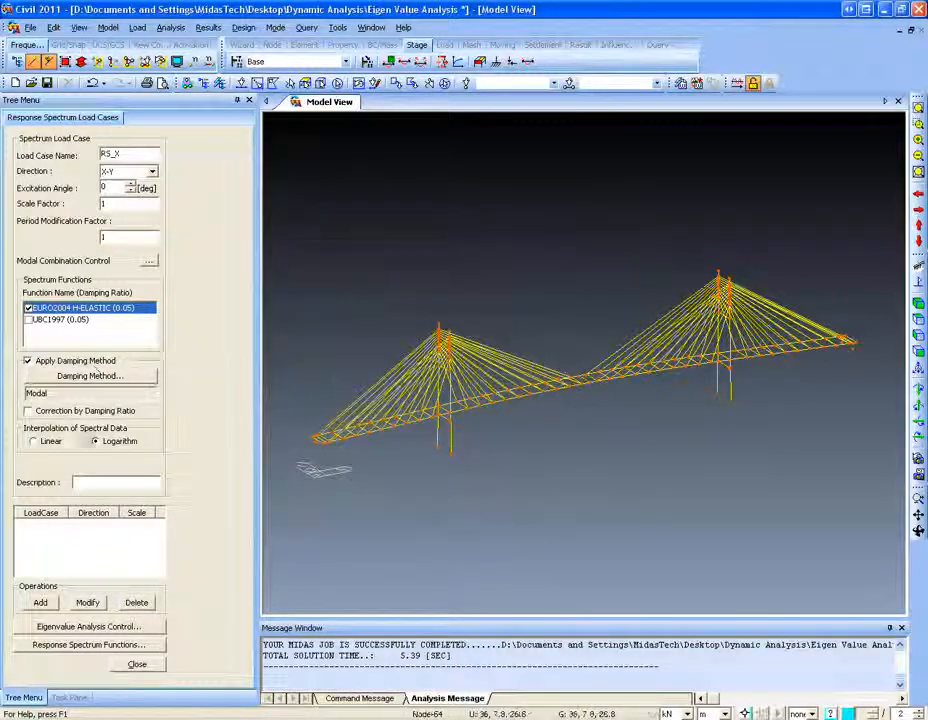
left_click(40, 412)
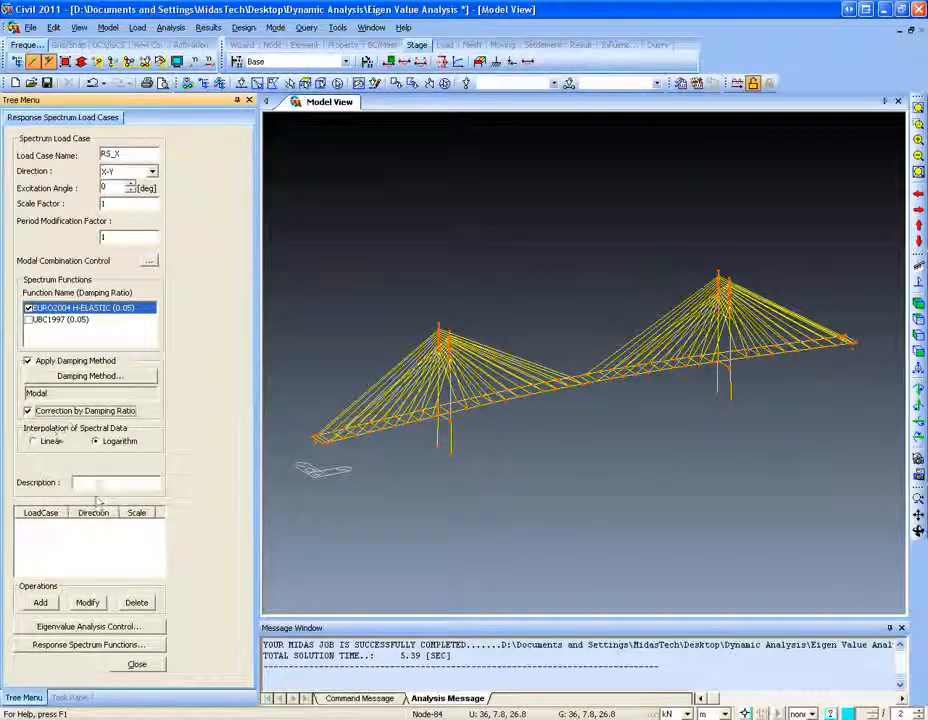
Add the X-Y spectrum load case RS_X with the EURO2004 H-ELASTIC function, reselecting the function and re-entering the name.
left_click(40, 602)
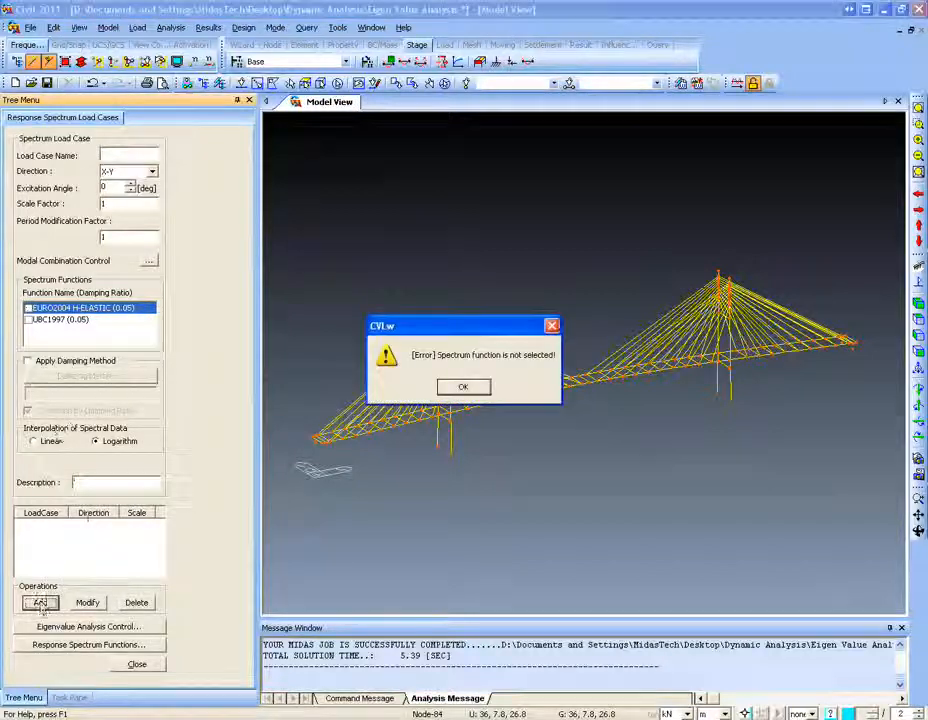
left_click(447, 390)
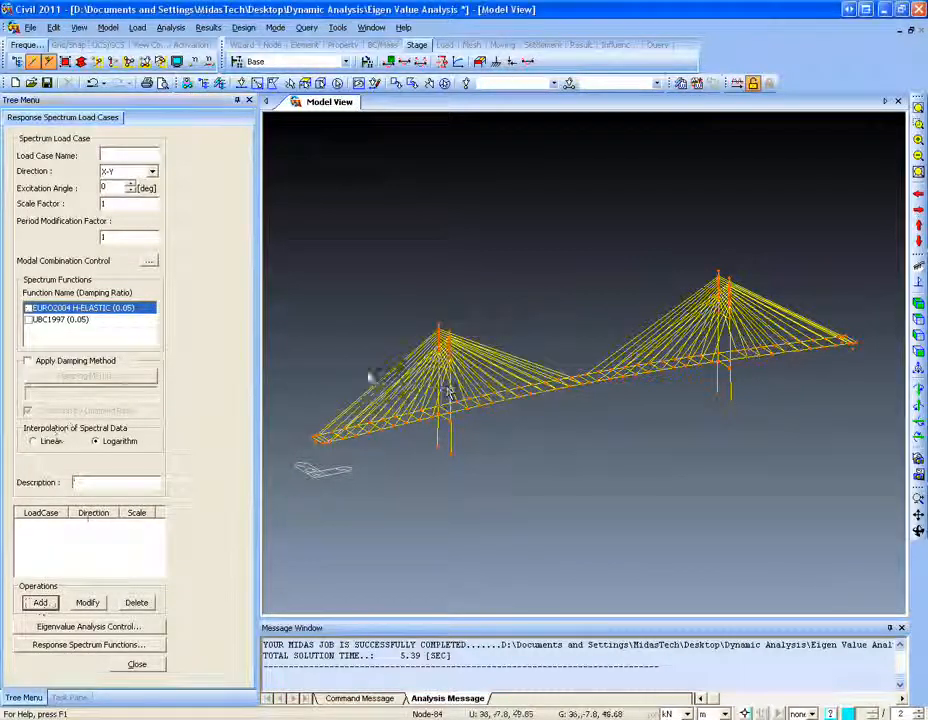
left_click(28, 308)
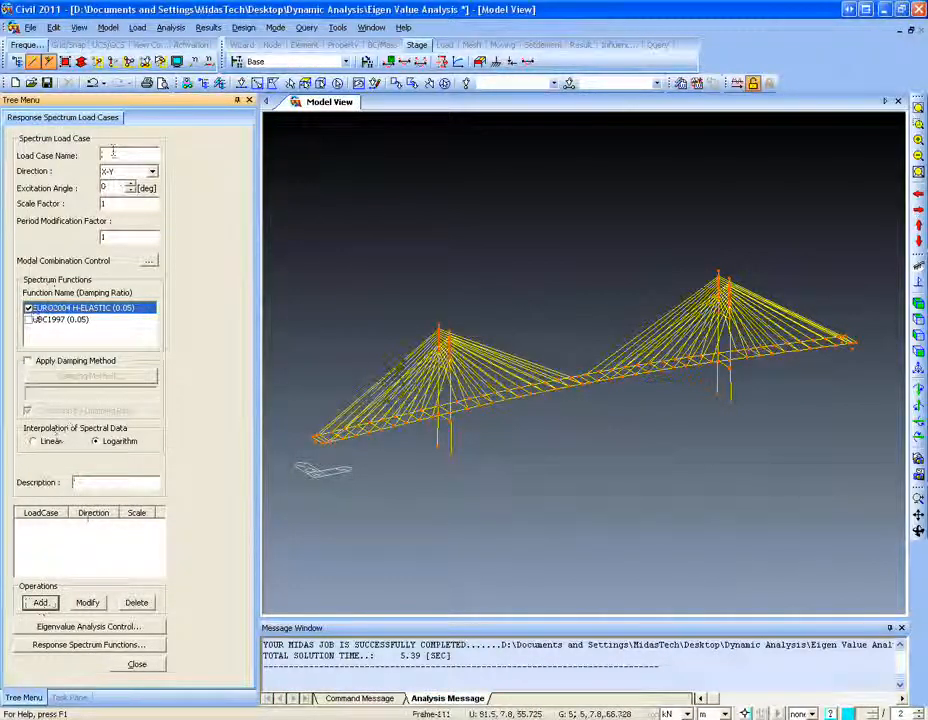
type("RS")
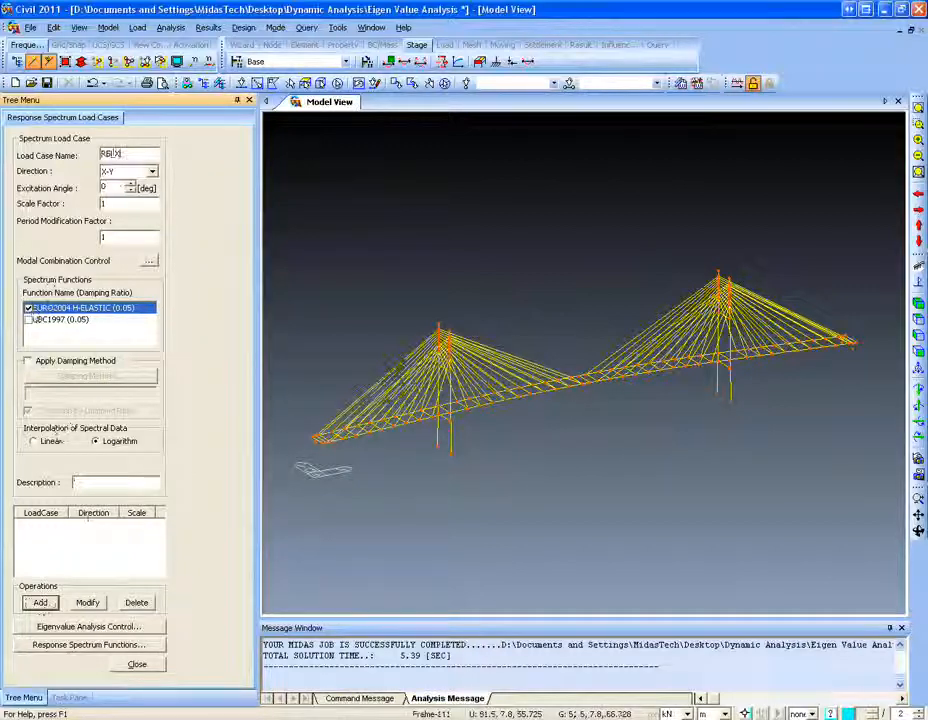
type("_X")
left_click(40, 602)
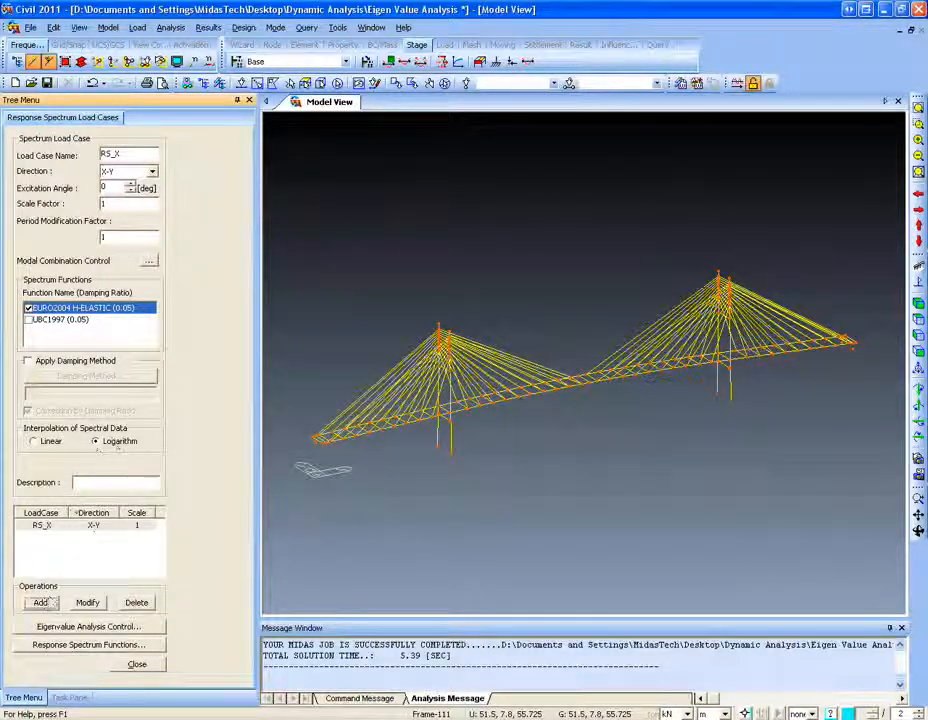
Add a second spectrum load case named RS_Y in the X-Y direction with an excitation angle of 90 degrees.
left_click(126, 154)
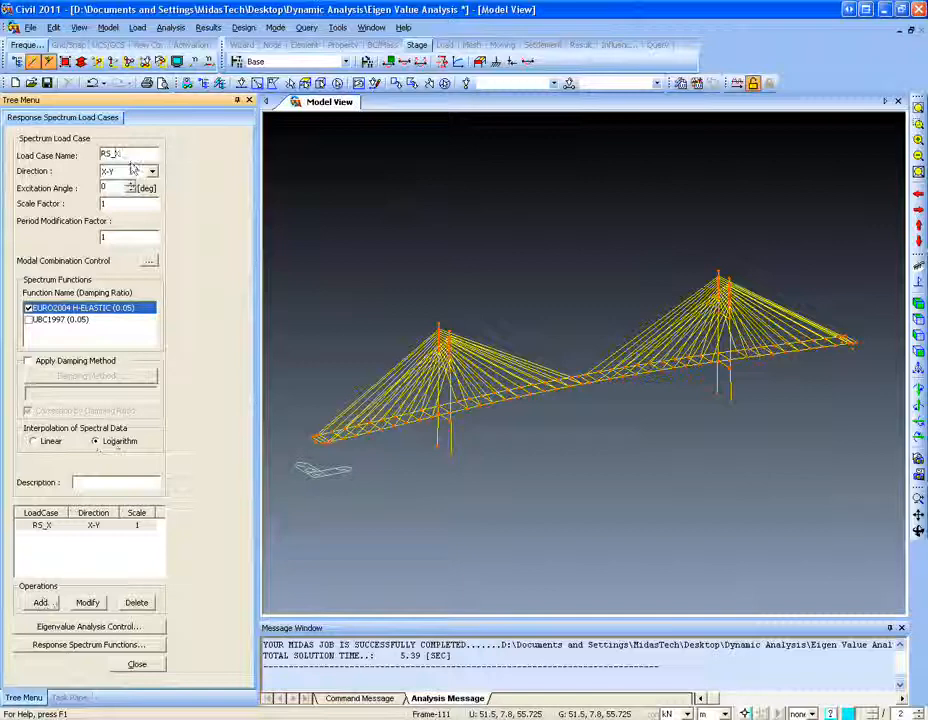
type("Y")
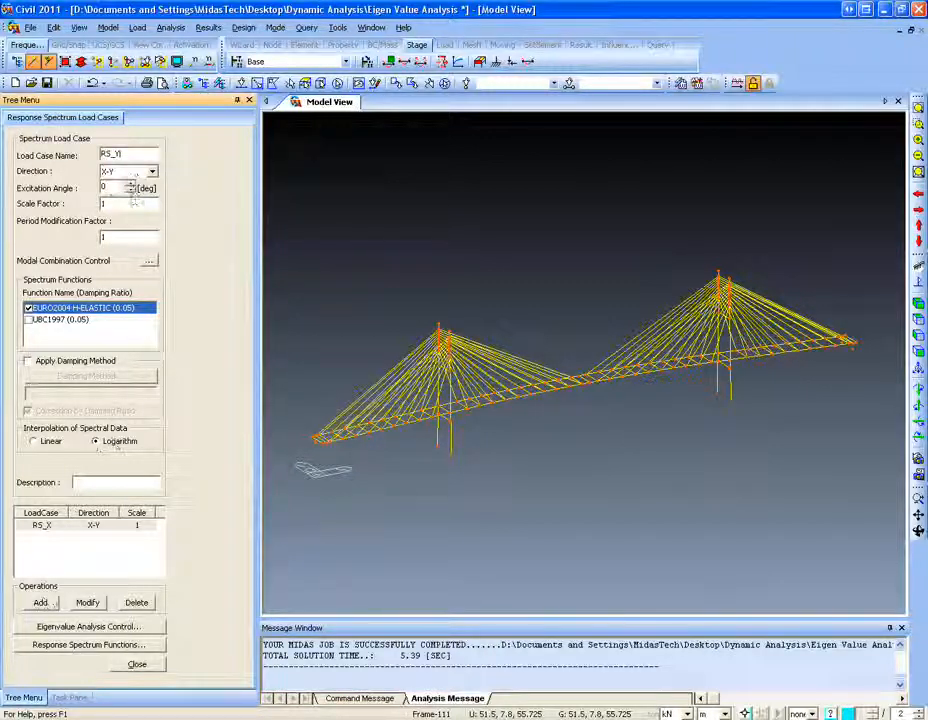
type("90")
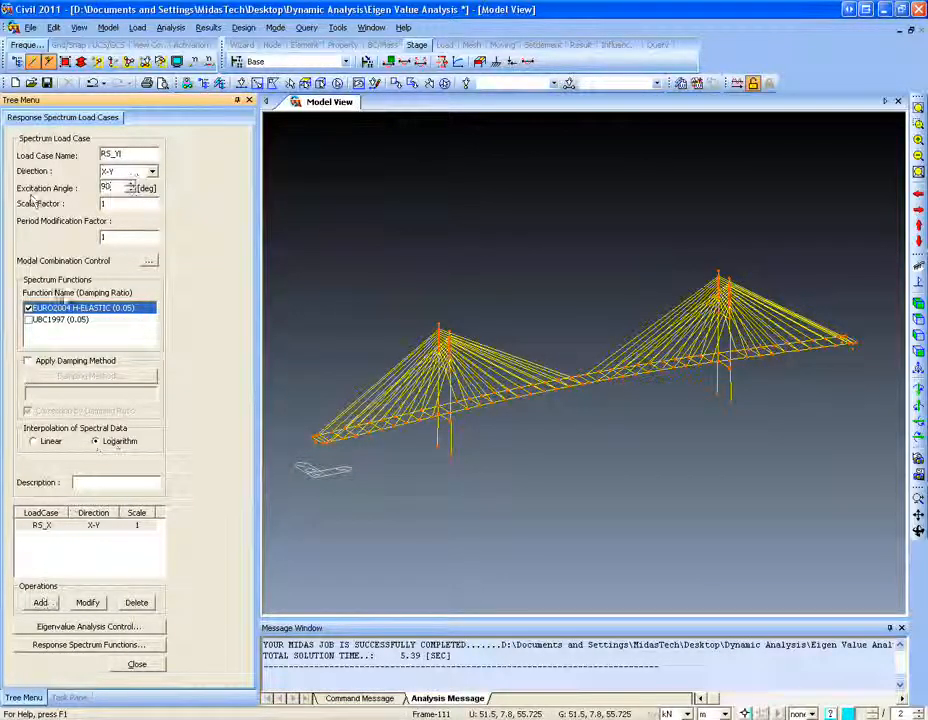
left_click(43, 603)
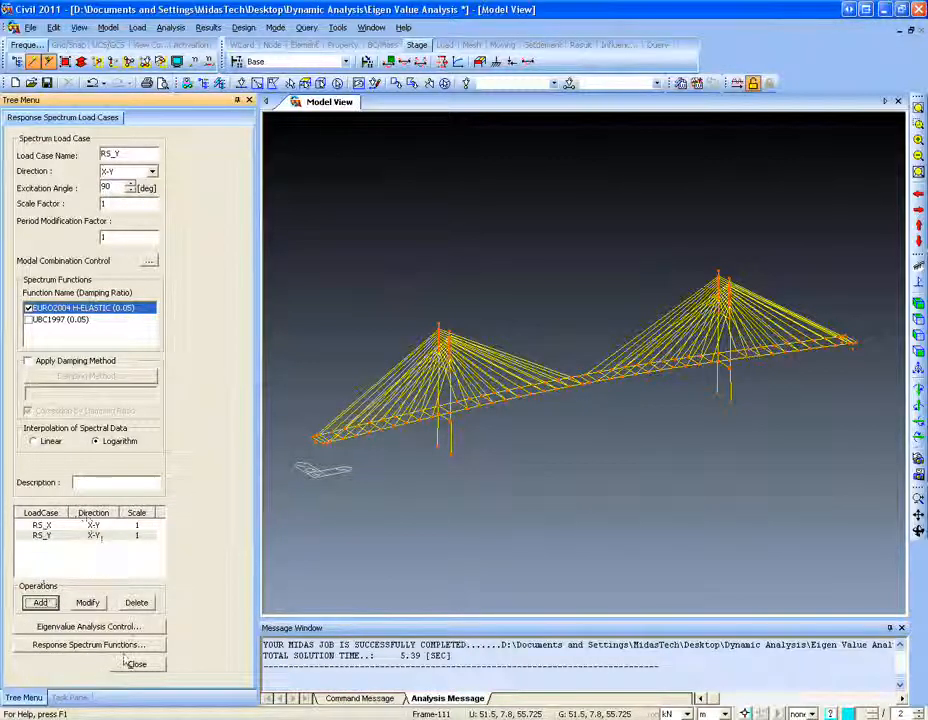
Check the eigenvalue analysis control settings without changing them, and close the response spectrum load case definition.
left_click(90, 626)
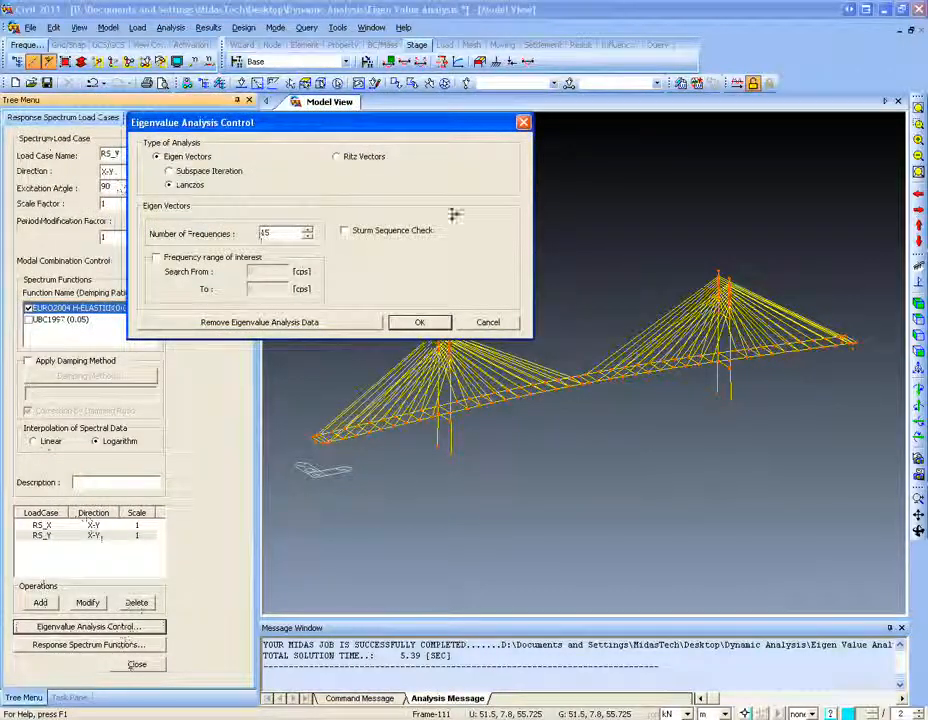
left_click(485, 322)
left_click(137, 665)
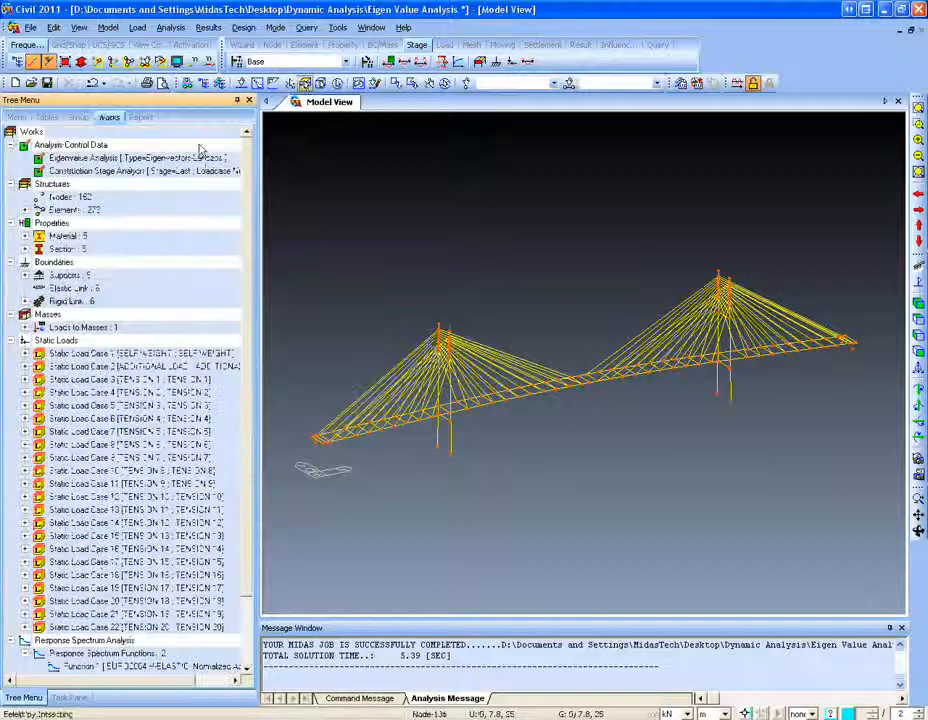
Open the model RS Analysis.mcb without saving the changes to Eigen Value Analysis.mcb.
left_click(30, 27)
left_click(62, 58)
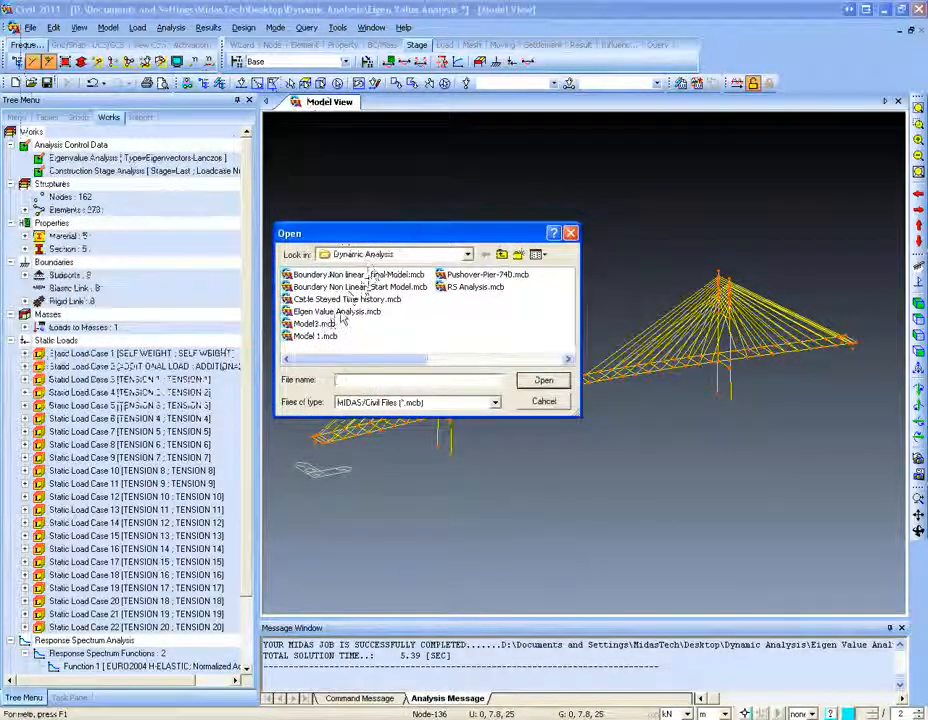
double_click(475, 287)
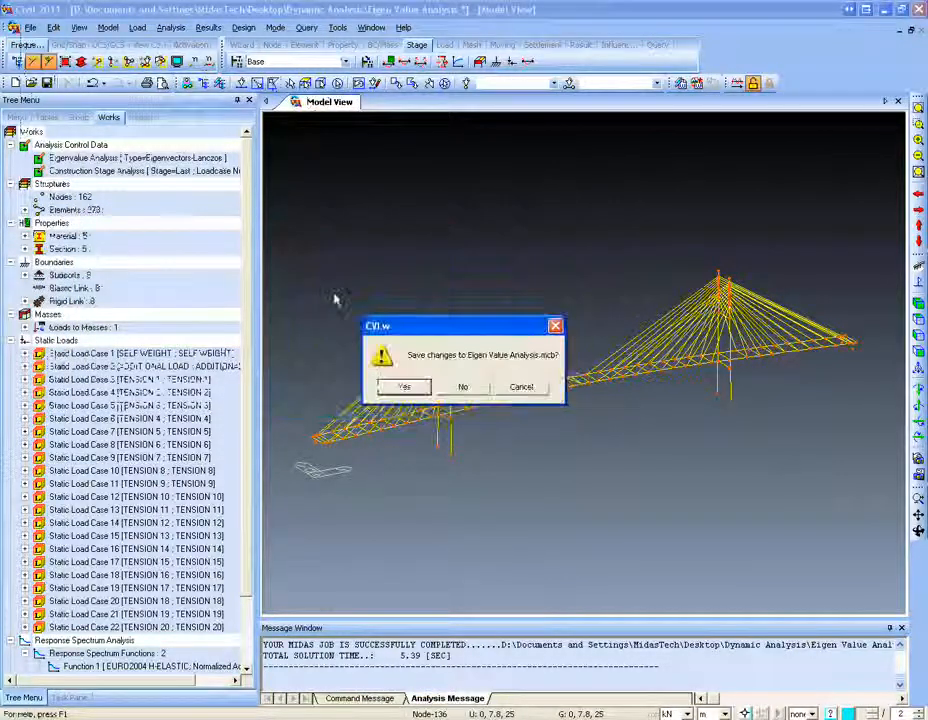
left_click(463, 387)
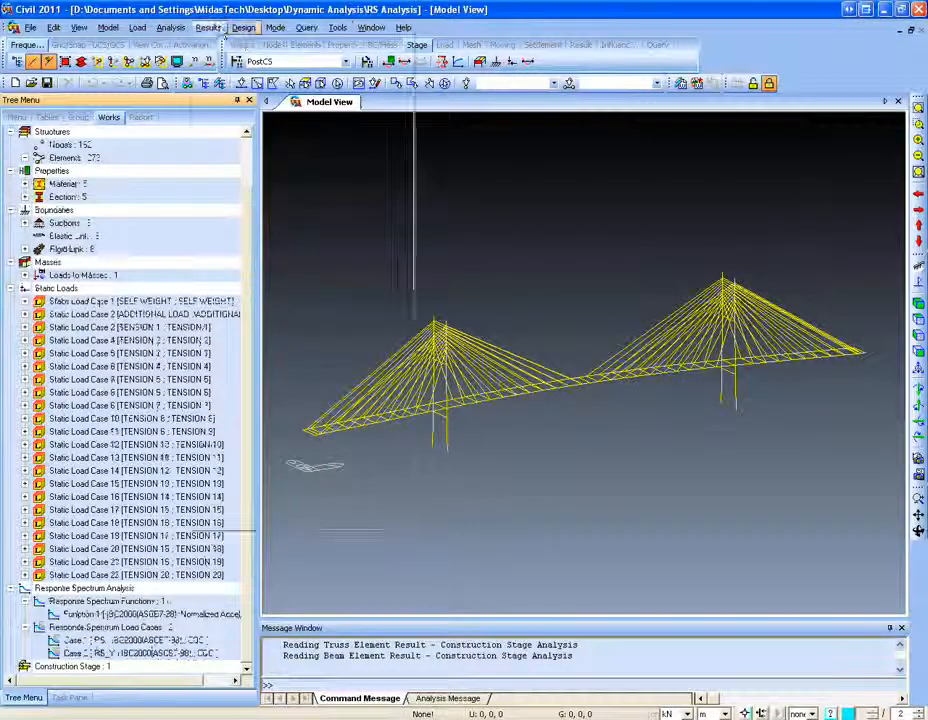
Display the My beam diagram for the RS_Y response spectrum load case.
left_click(208, 27)
mouse_move(260, 113)
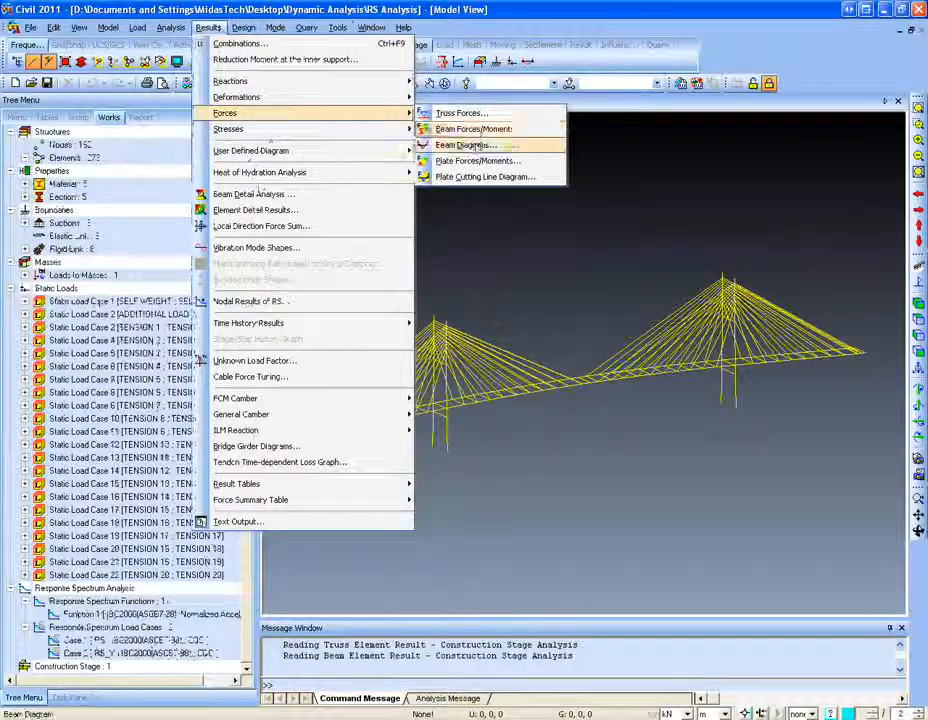
left_click(461, 148)
left_click(131, 175)
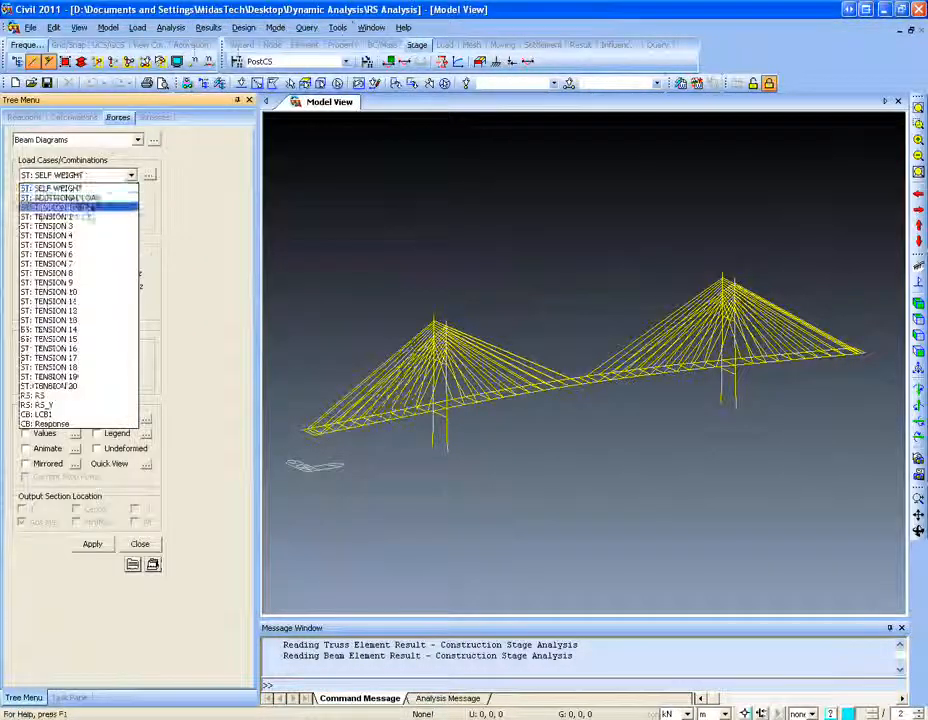
left_click(87, 423)
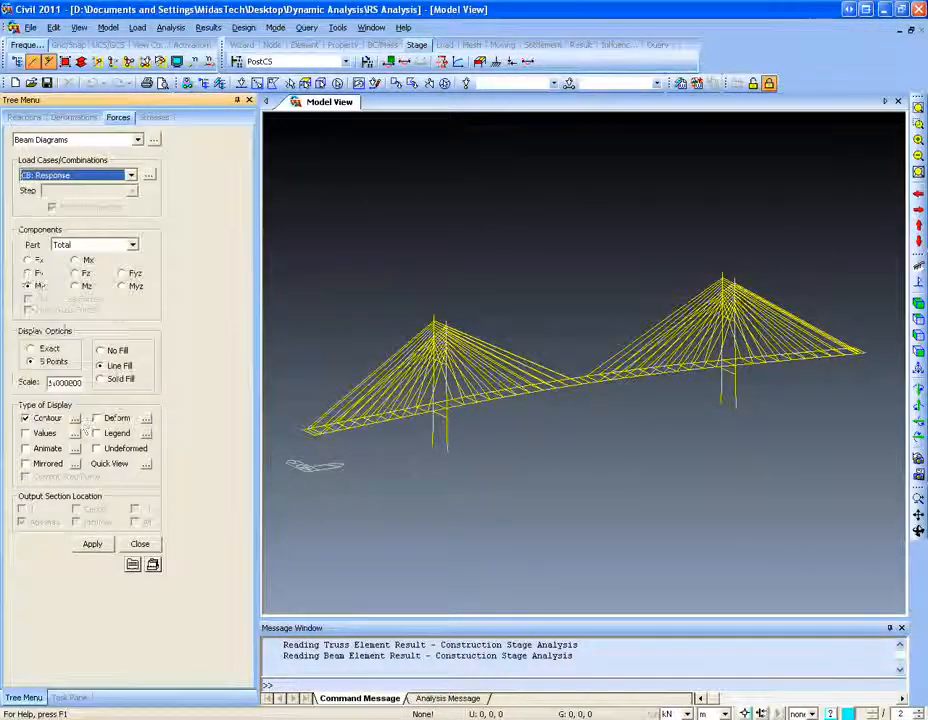
left_click(58, 177)
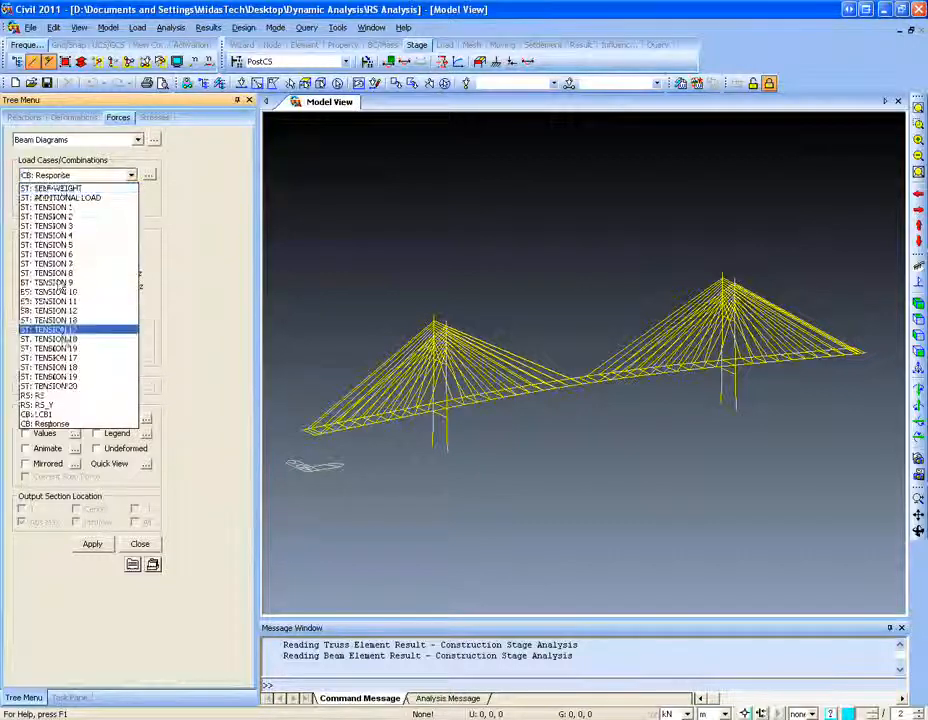
left_click(68, 405)
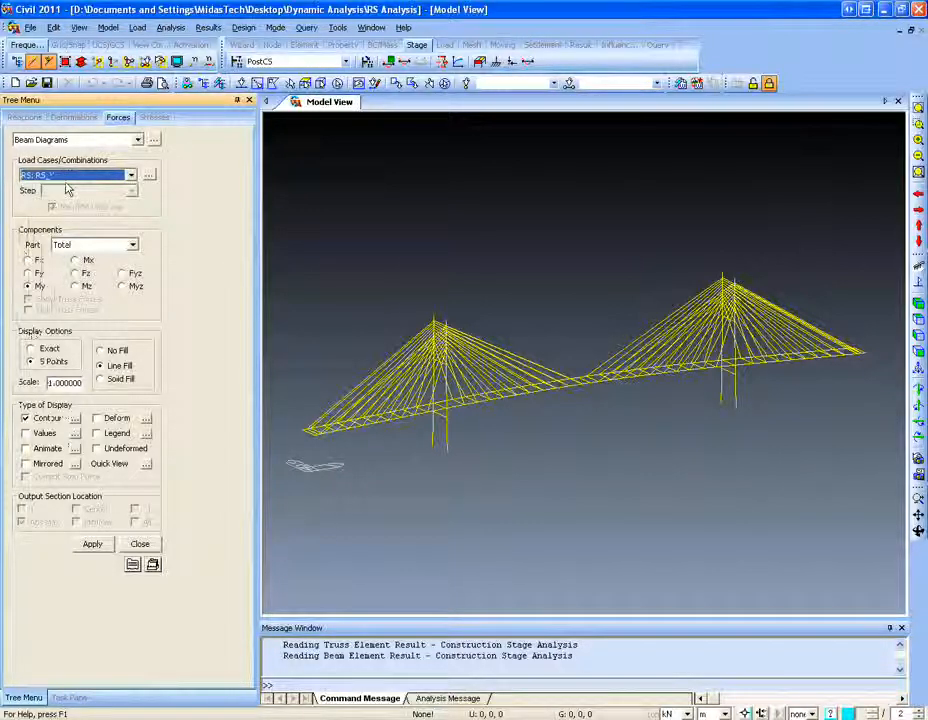
left_click(95, 547)
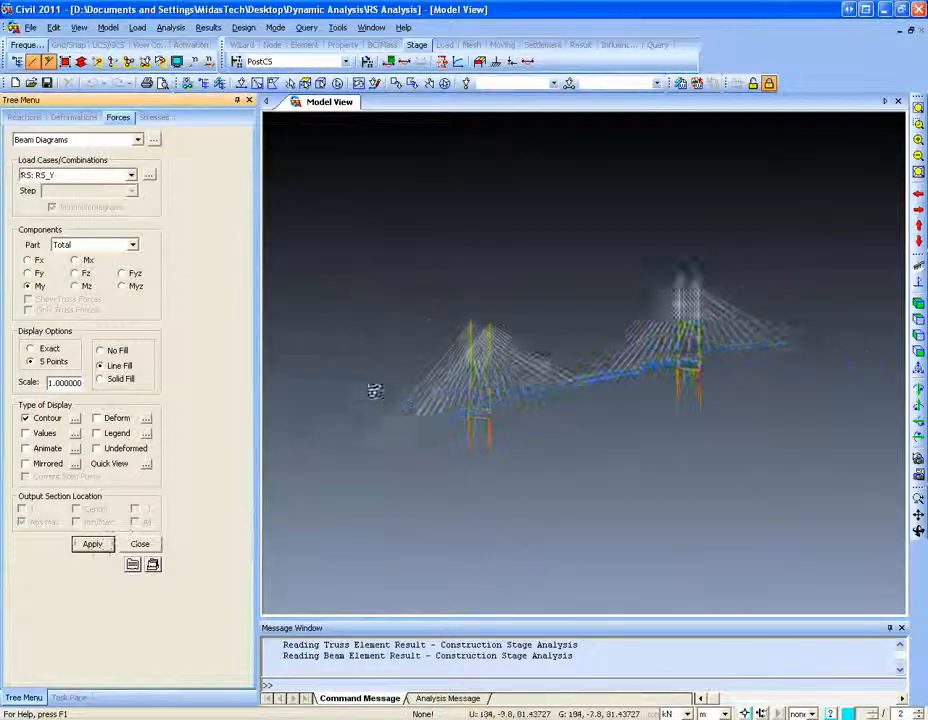
Display the My beam diagram for the RS load case and view it from another angle.
left_click(97, 177)
left_click(97, 398)
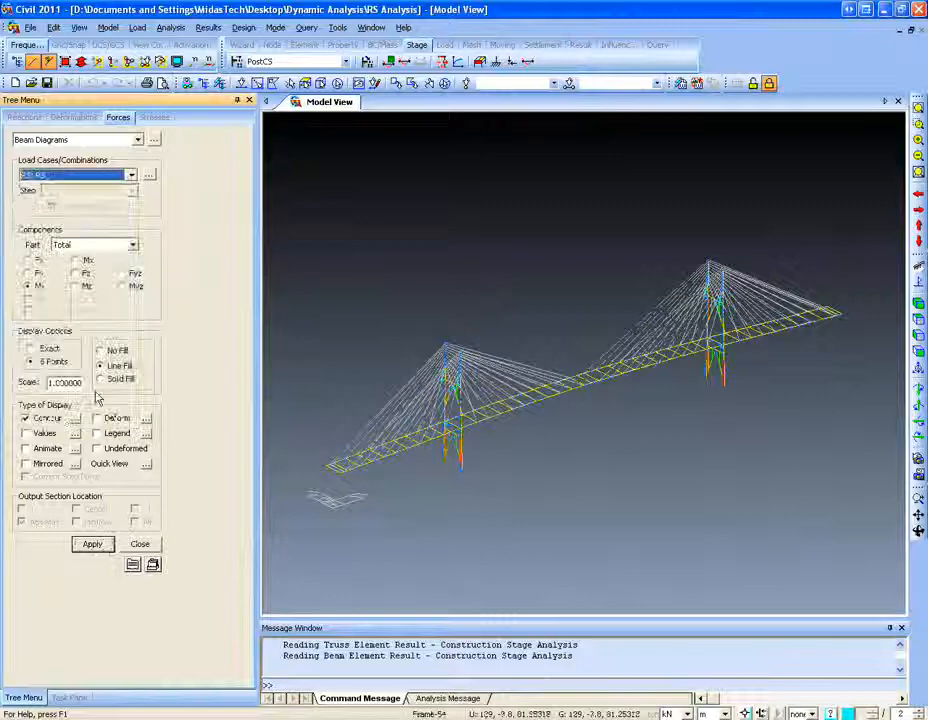
left_click(88, 543)
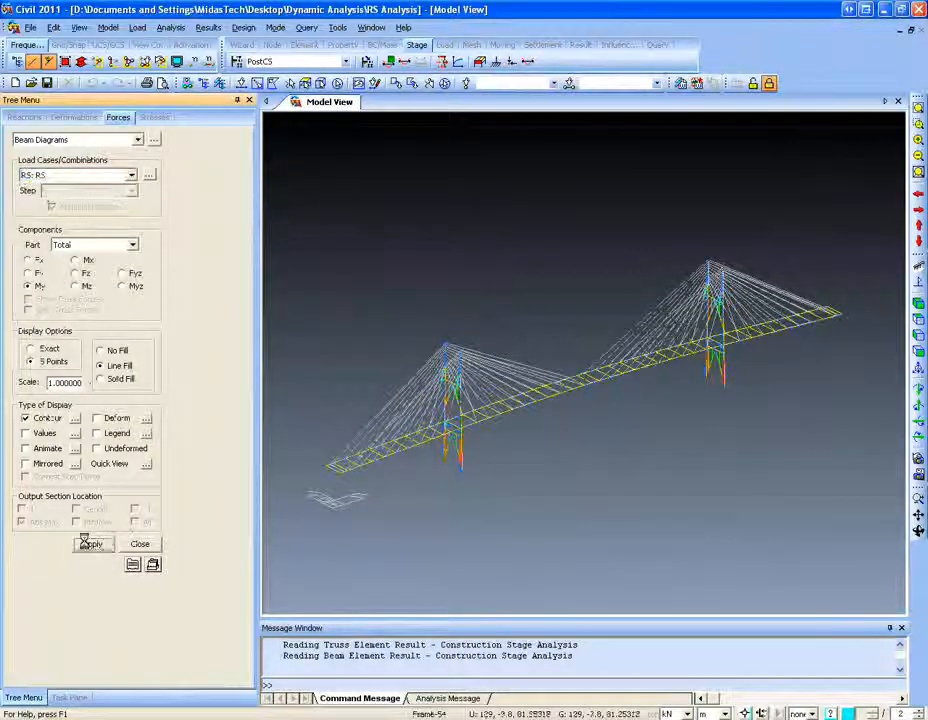
middle_click_drag(414, 553, 356, 425, "ctrl")
Display the DXYZ deformed shape of the bridge for the RS load case.
left_click(82, 117)
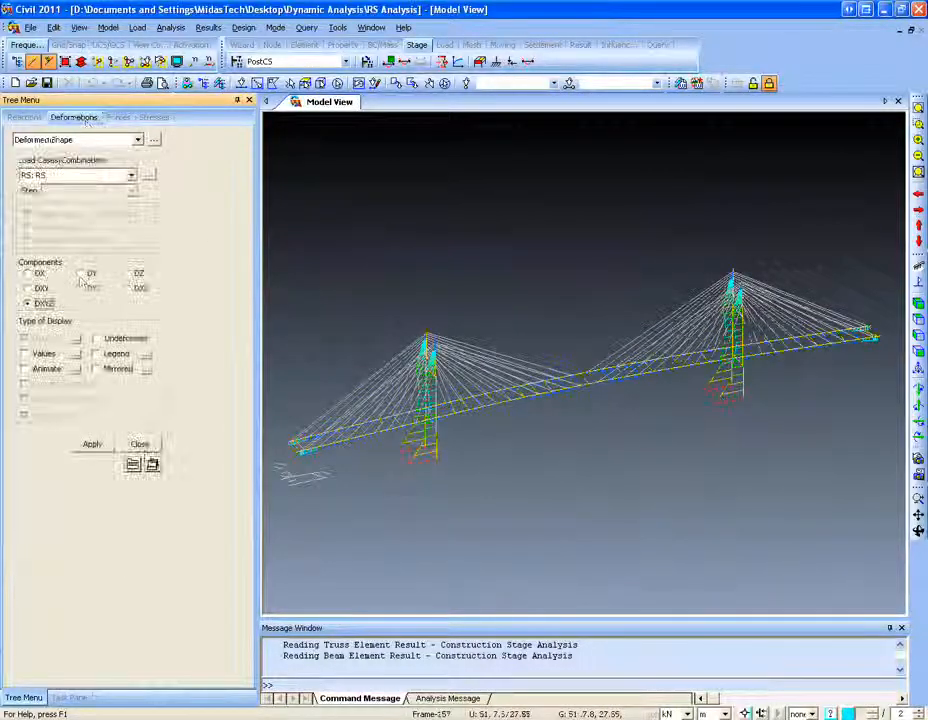
left_click(92, 443)
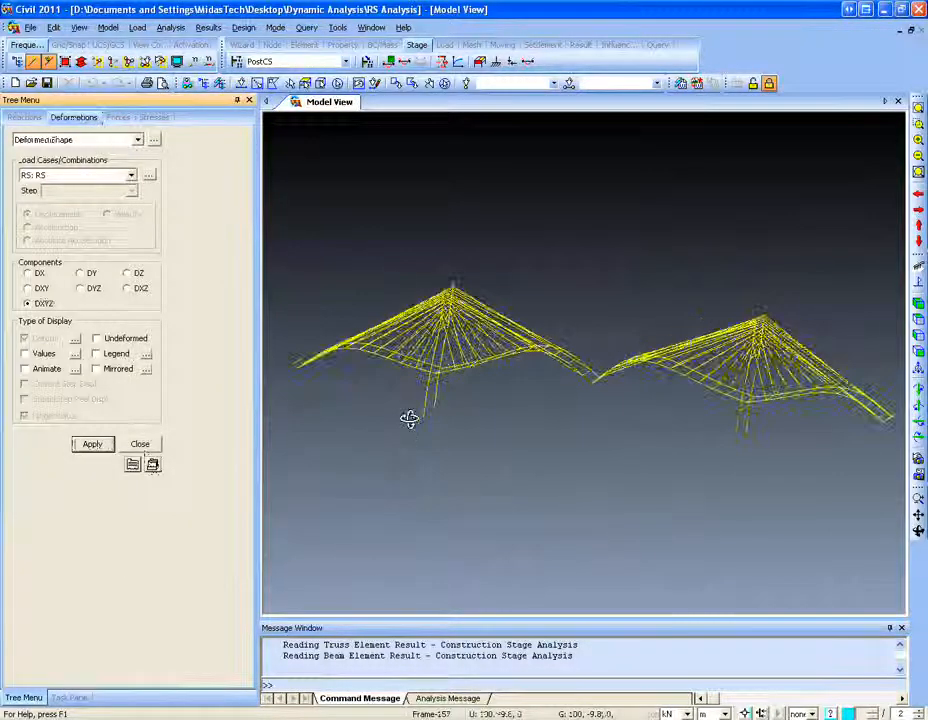
Review the load case factors of the Response load combination.
middle_click_drag(409, 419, 330, 478, "ctrl")
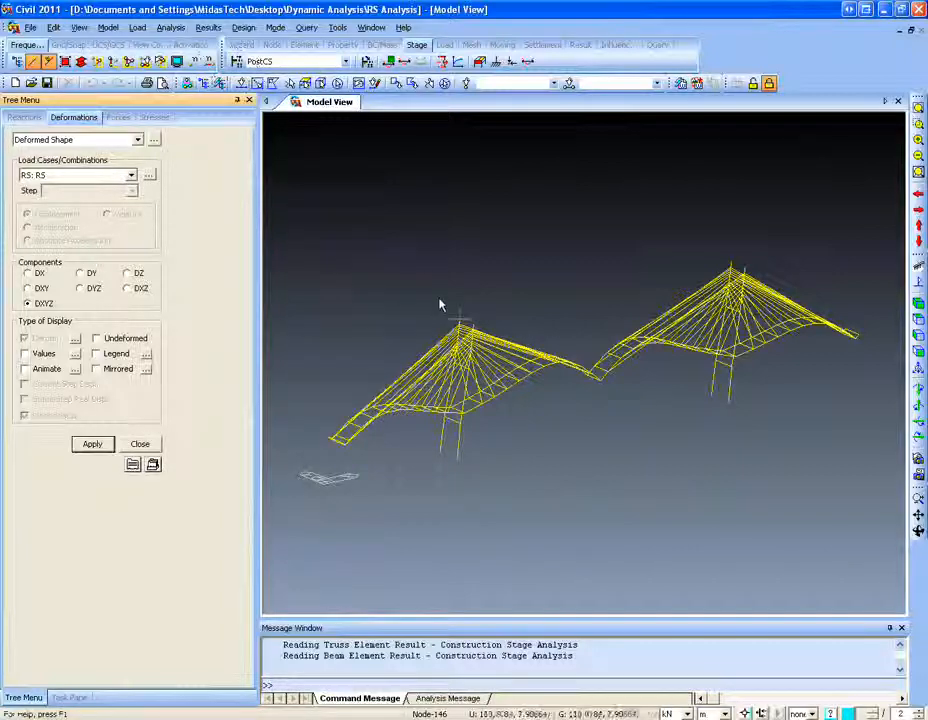
left_click(917, 282)
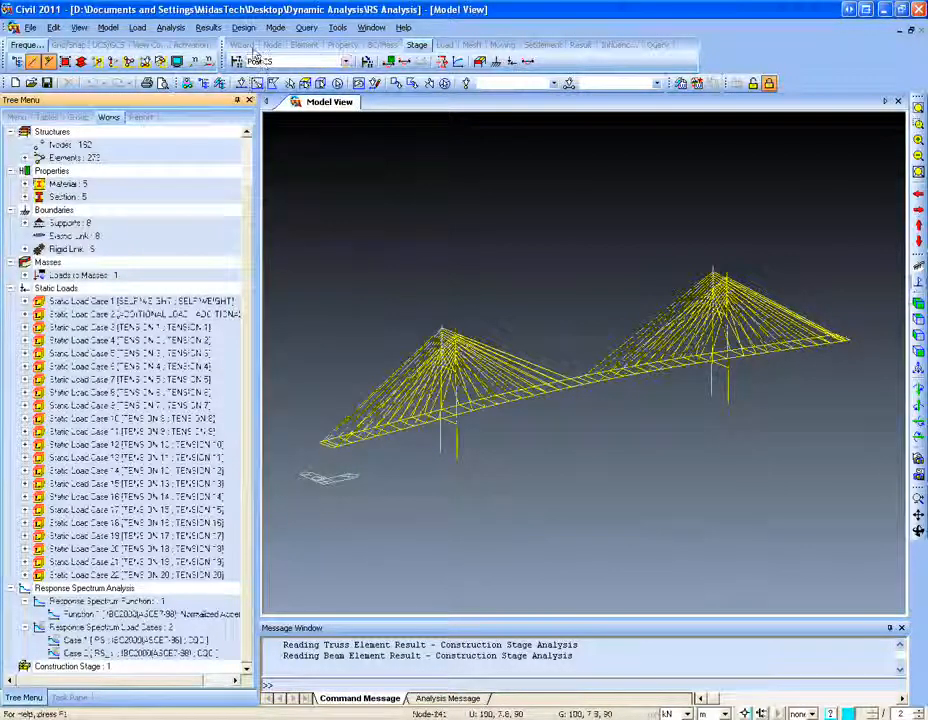
left_click(208, 27)
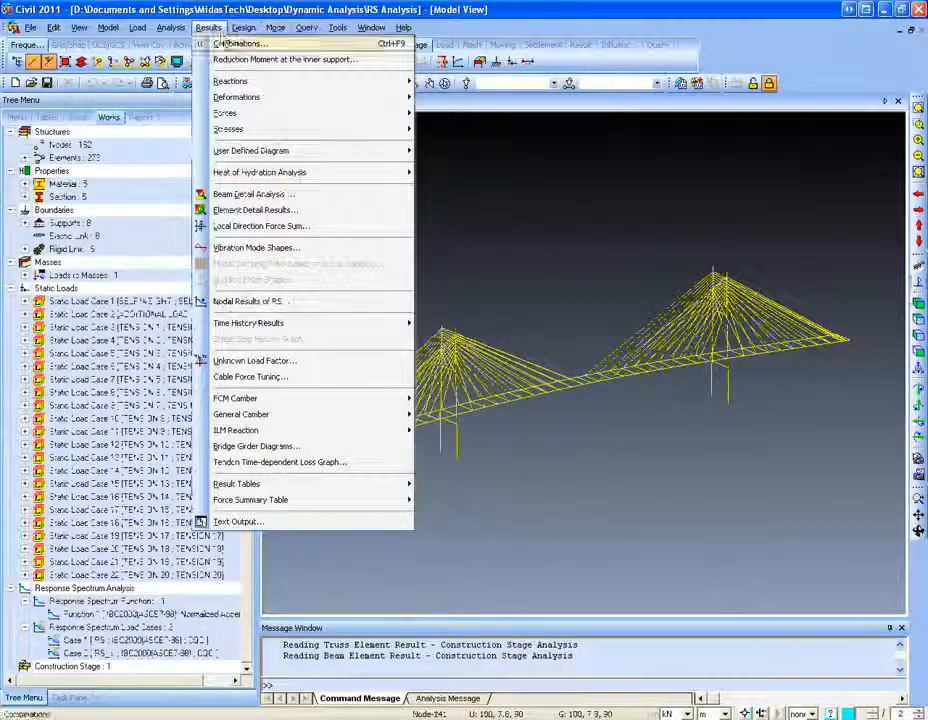
left_click(227, 43)
left_click_drag(227, 43, 274, 55)
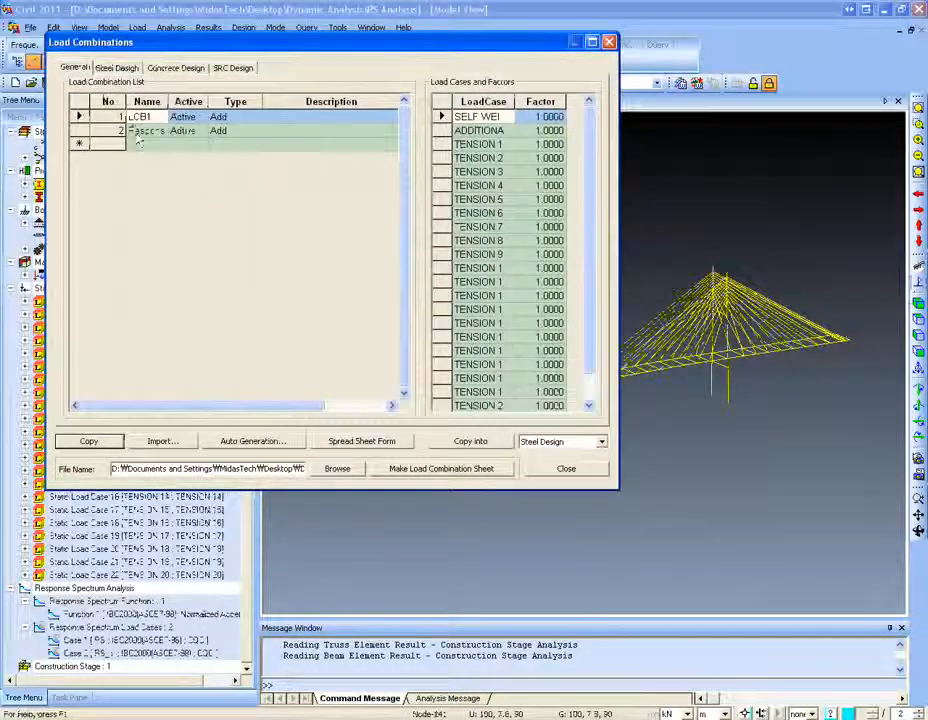
left_click(145, 131)
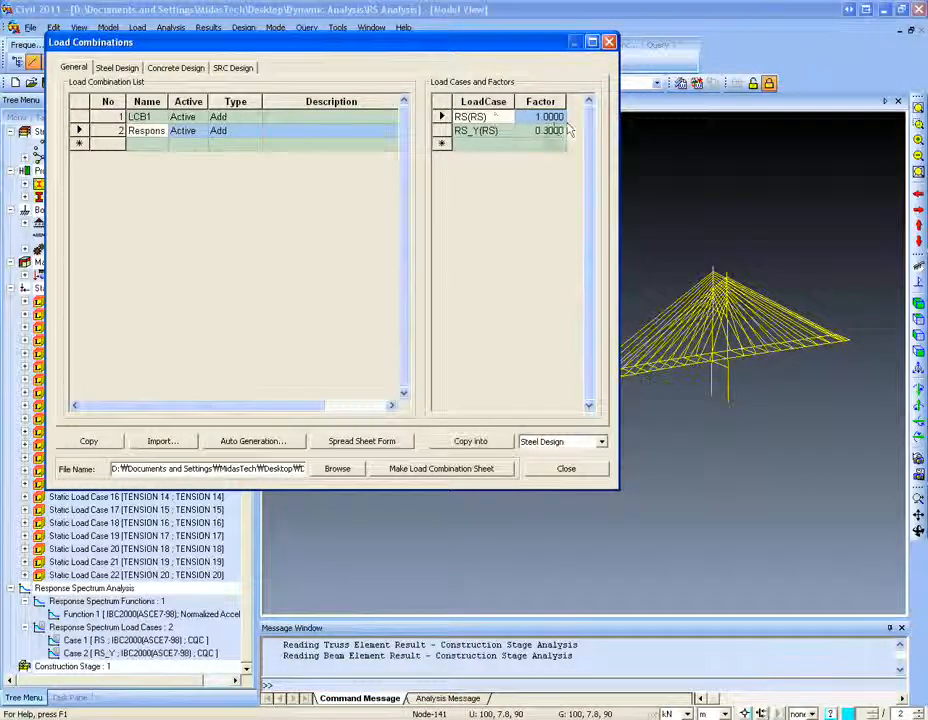
left_click(609, 41)
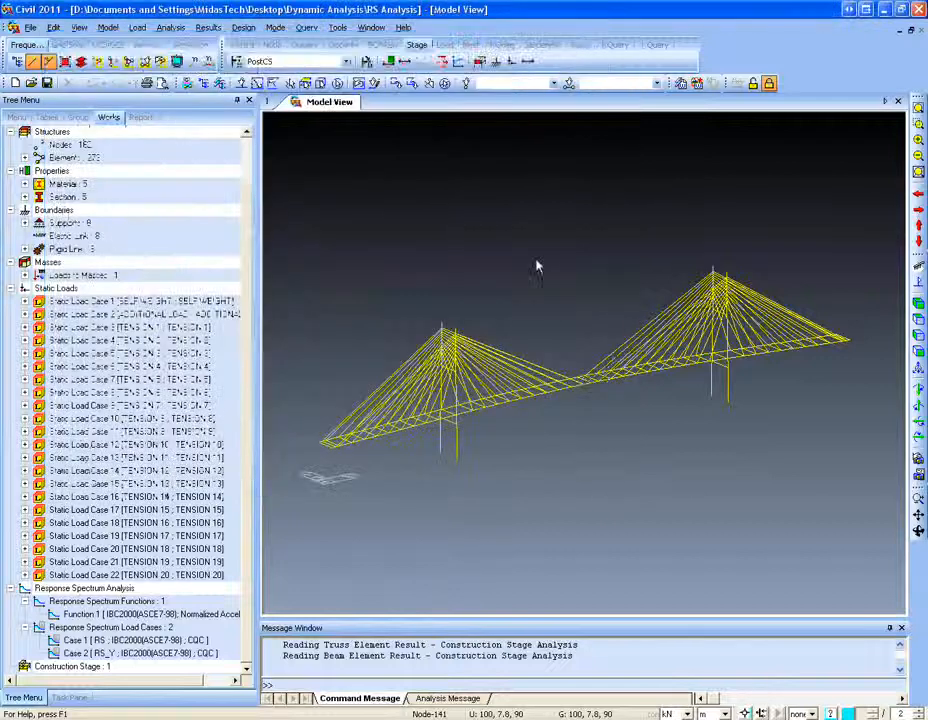
Display the My beam diagram of the bridge for the Response load combination.
left_click(208, 27)
mouse_move(279, 119)
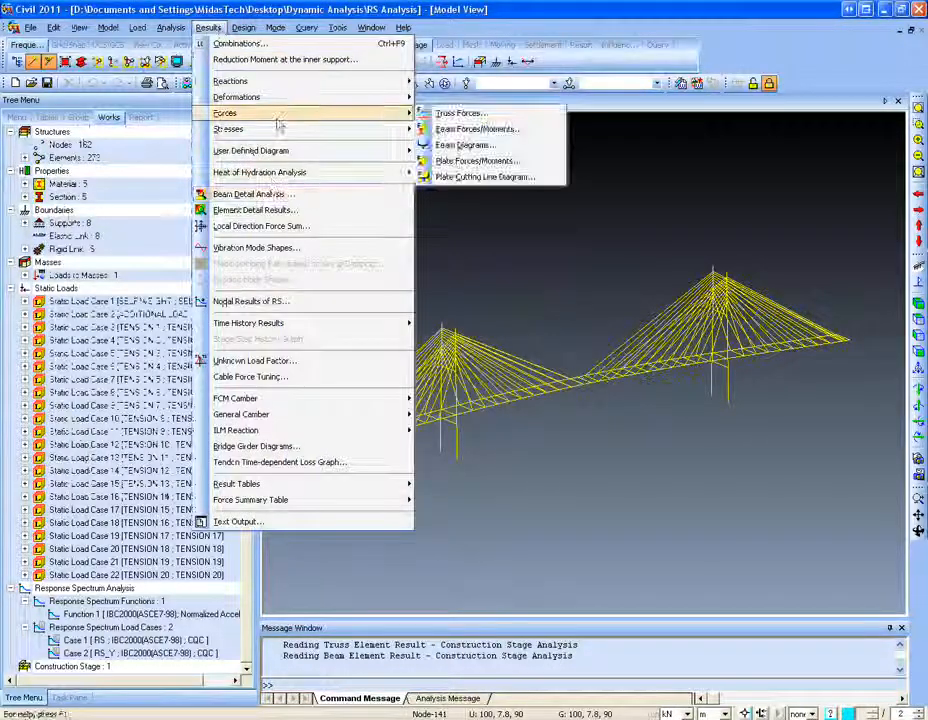
left_click(464, 145)
left_click(79, 175)
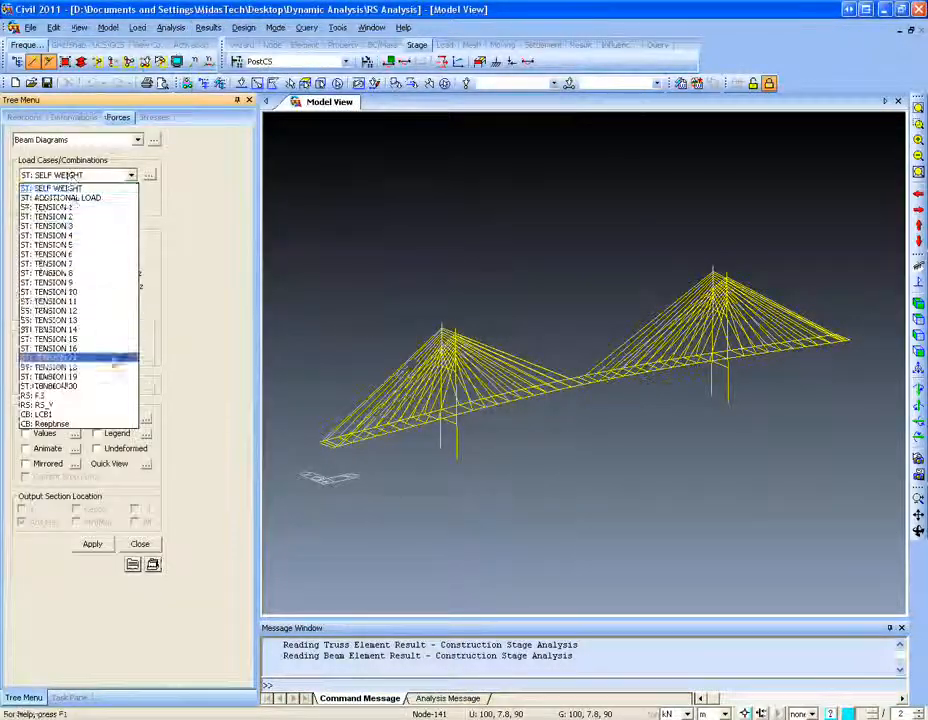
left_click(58, 423)
left_click(95, 546)
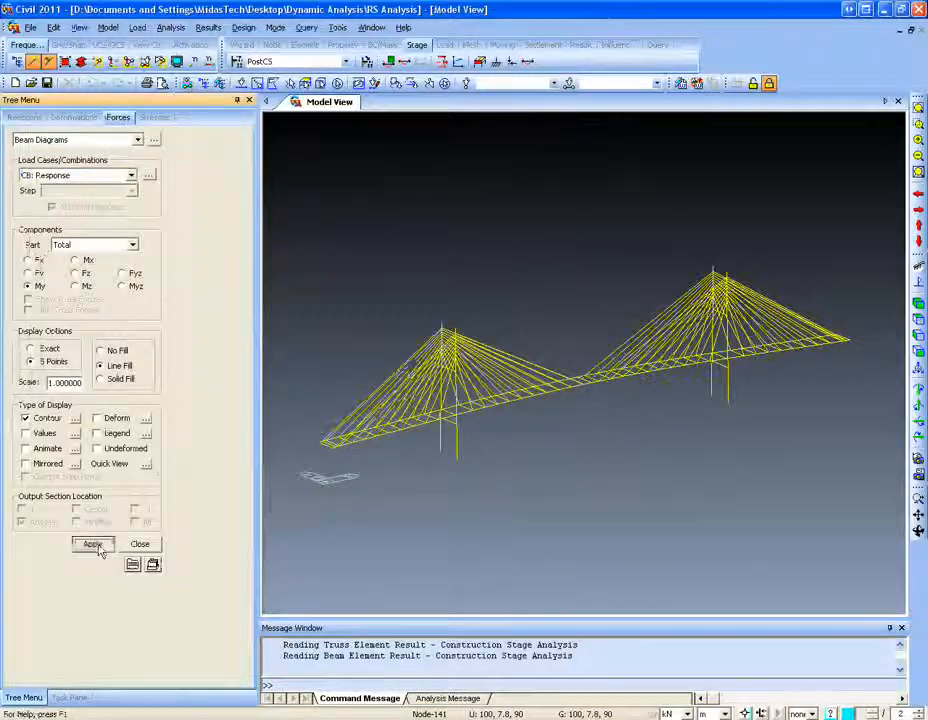
mouse_move(478, 437)
middle_mouse_down("ctrl")
mouse_move(480, 427)
mouse_move(370, 347)
mouse_move(410, 420)
mouse_move(468, 435)
middle_mouse_up("ctrl")
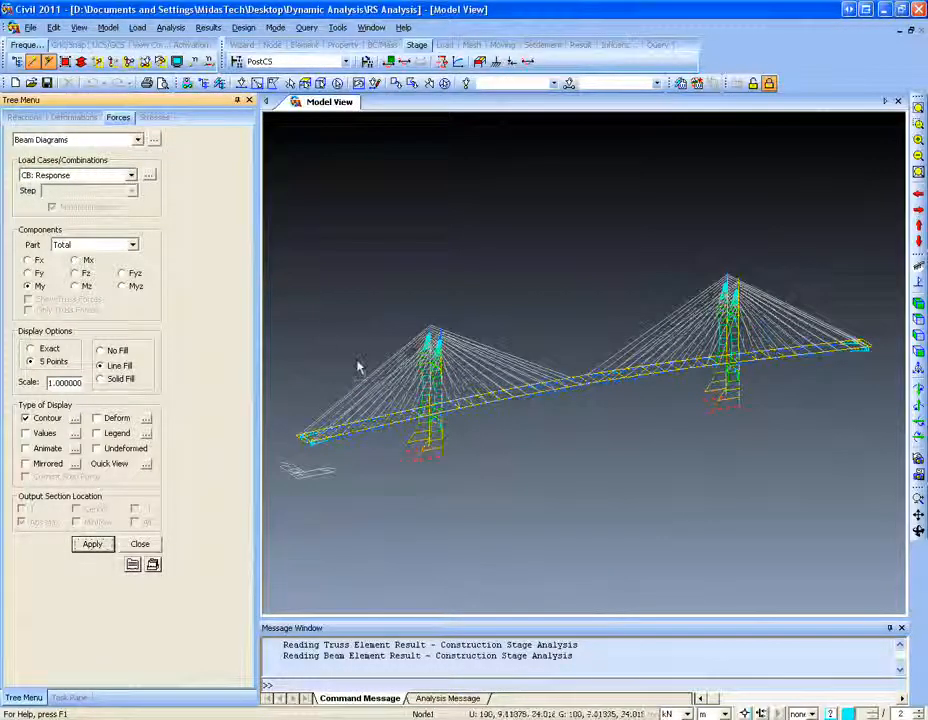
left_click(139, 544)
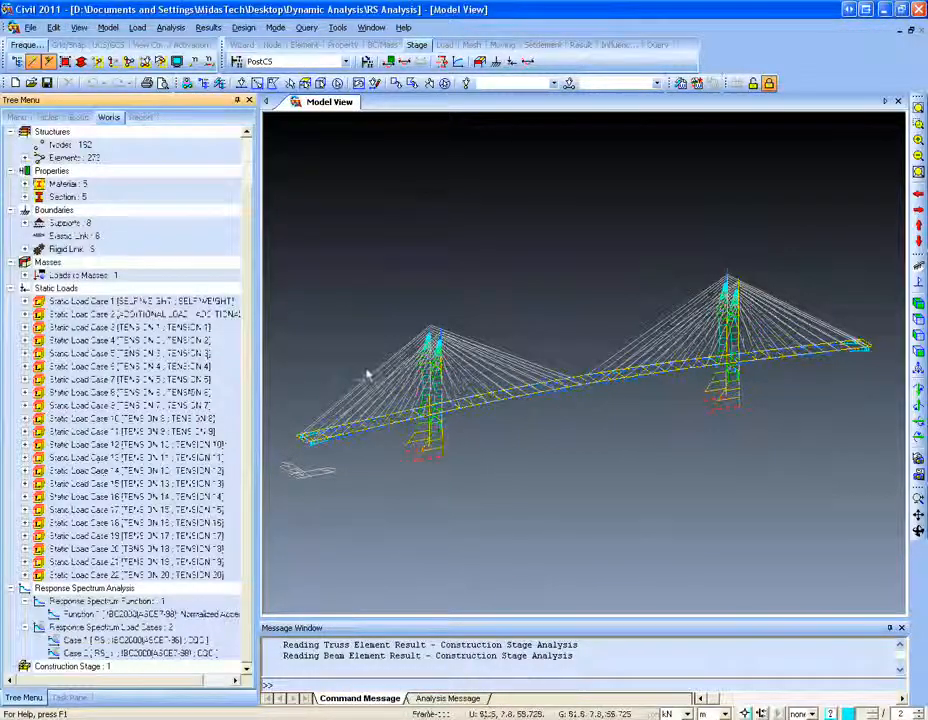
Display the truss force contour of the cables for the Response load combination.
left_click(207, 28)
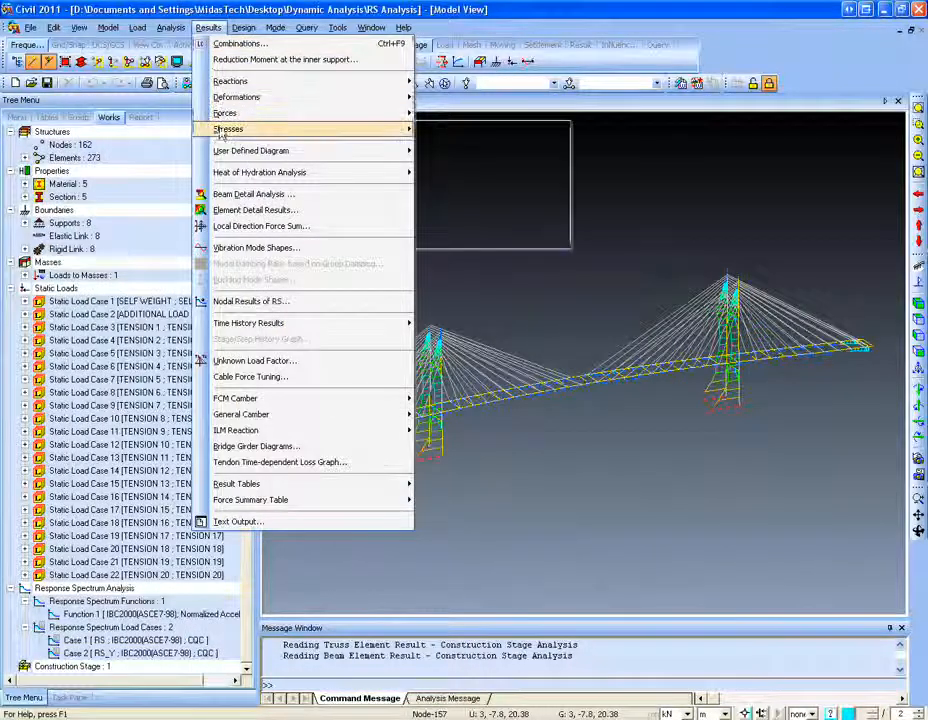
mouse_move(226, 129)
mouse_move(342, 116)
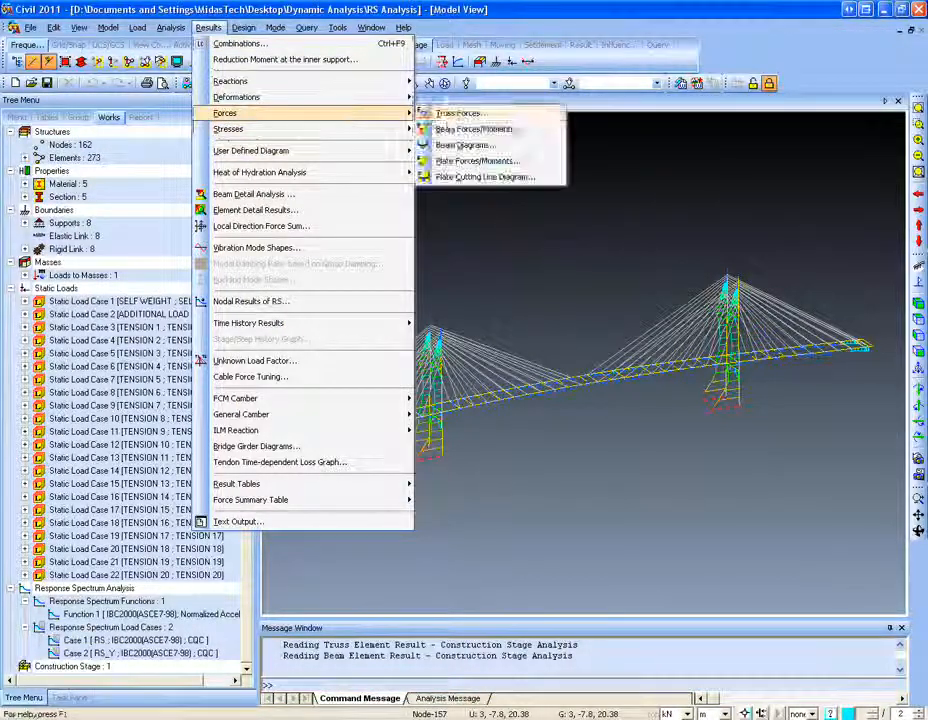
left_click(452, 116)
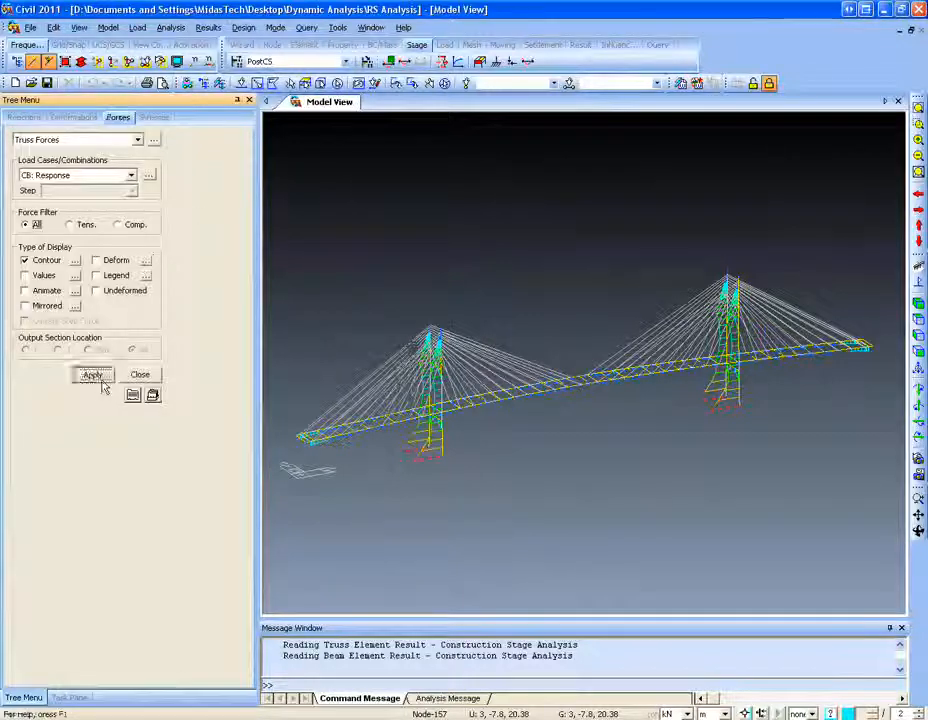
left_click(92, 375)
left_click_drag(432, 455, 310, 485)
Add the legend to the truss force contour and view it from another angle.
left_click(44, 292)
left_click(42, 292)
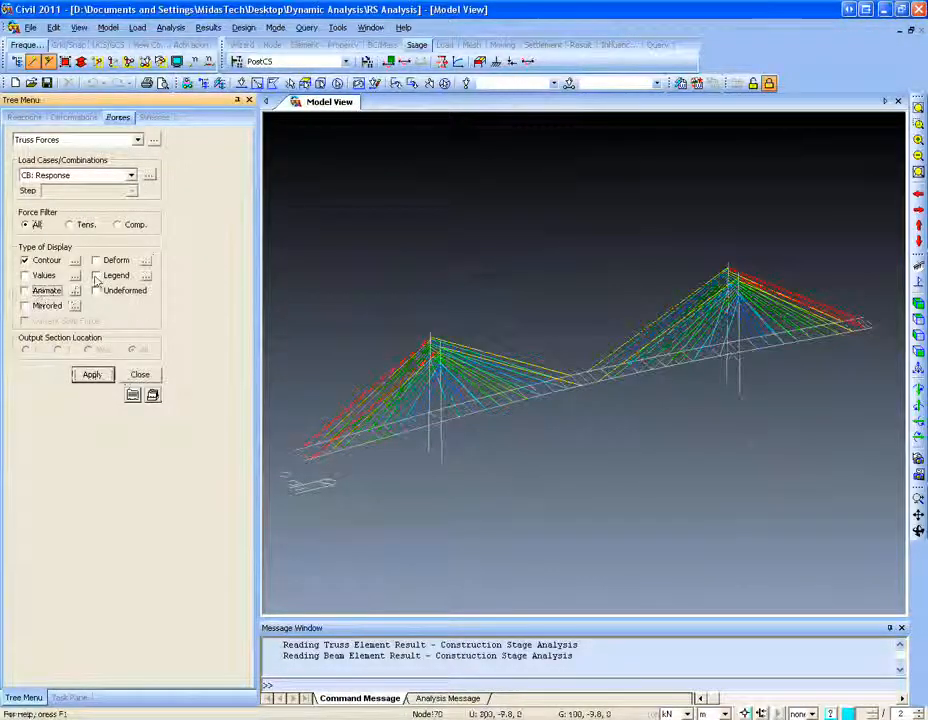
left_click(95, 275)
left_click(95, 376)
middle_click_drag(517, 491, 490, 488, "ctrl")
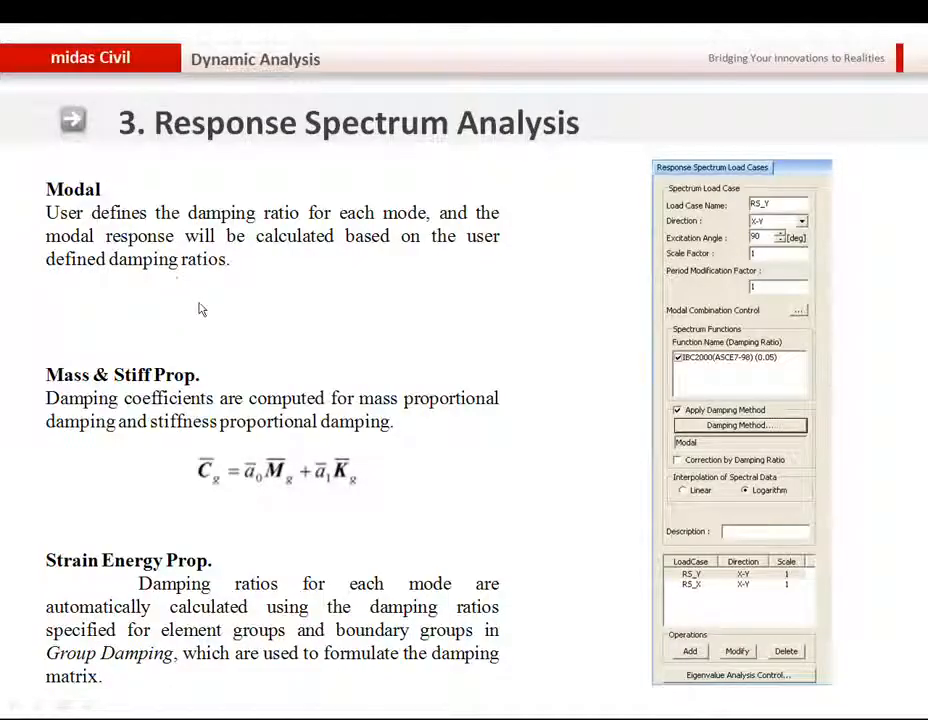
left_click(199, 303)
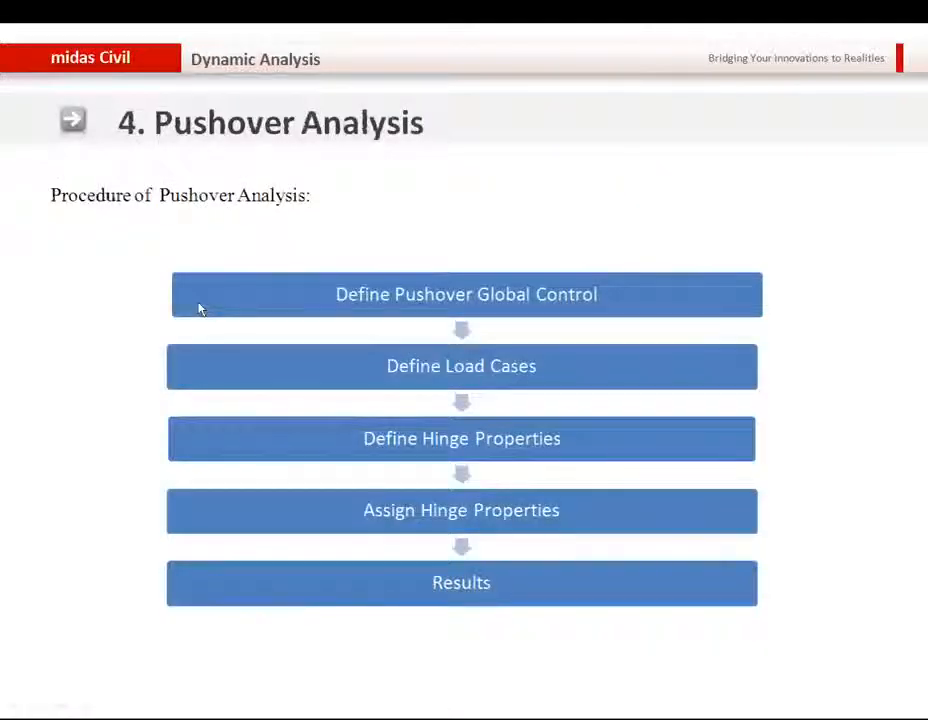
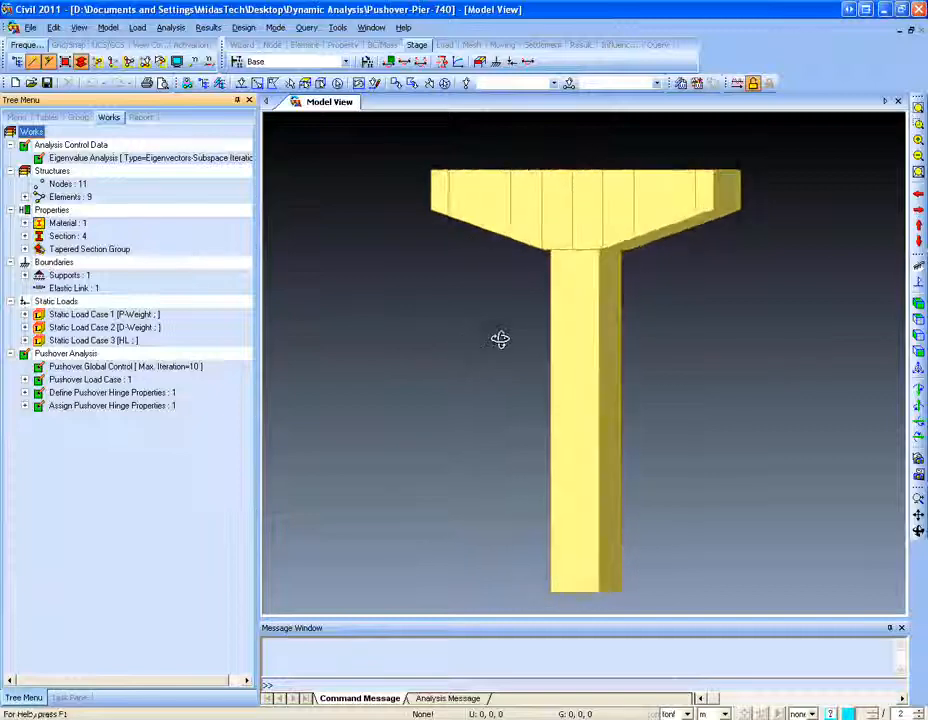
Review the Pushover Global Control settings of the pier model, including initial loads and convergence criteria.
right_click(64, 356)
left_click(66, 368)
right_click(42, 364)
left_click(243, 27)
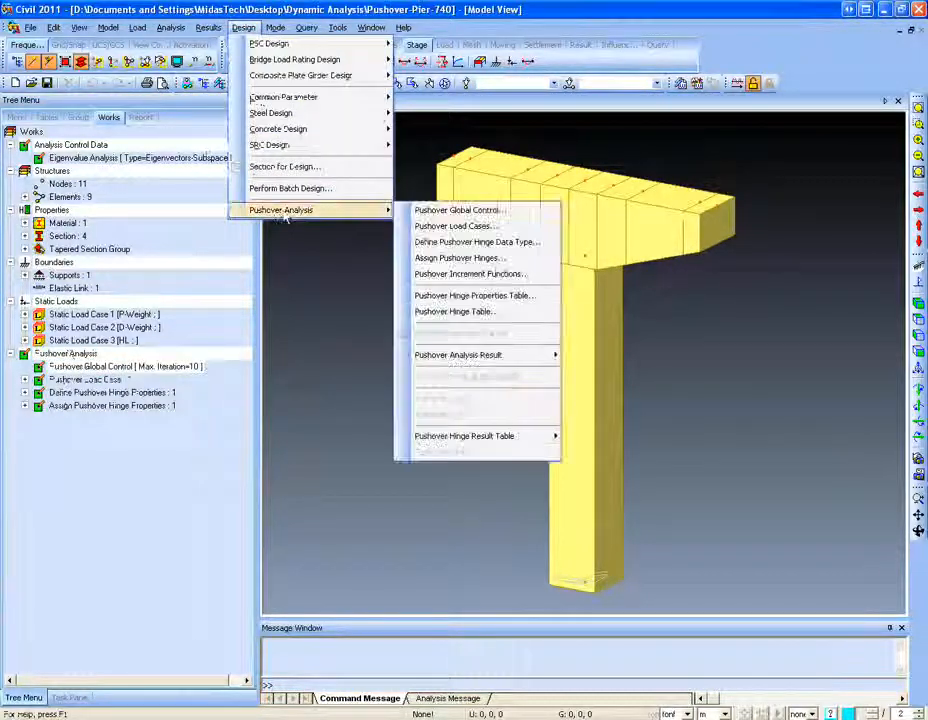
left_click(422, 220)
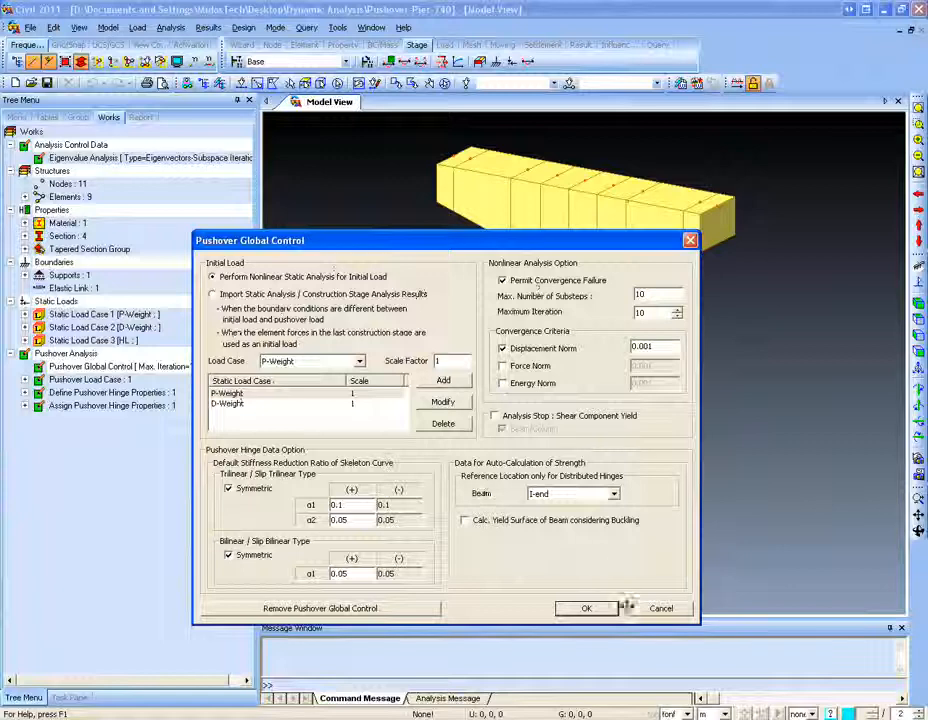
left_click(586, 608)
Review the settings of the push-x pushover load case, including its displacement control and load pattern.
left_click(25, 380)
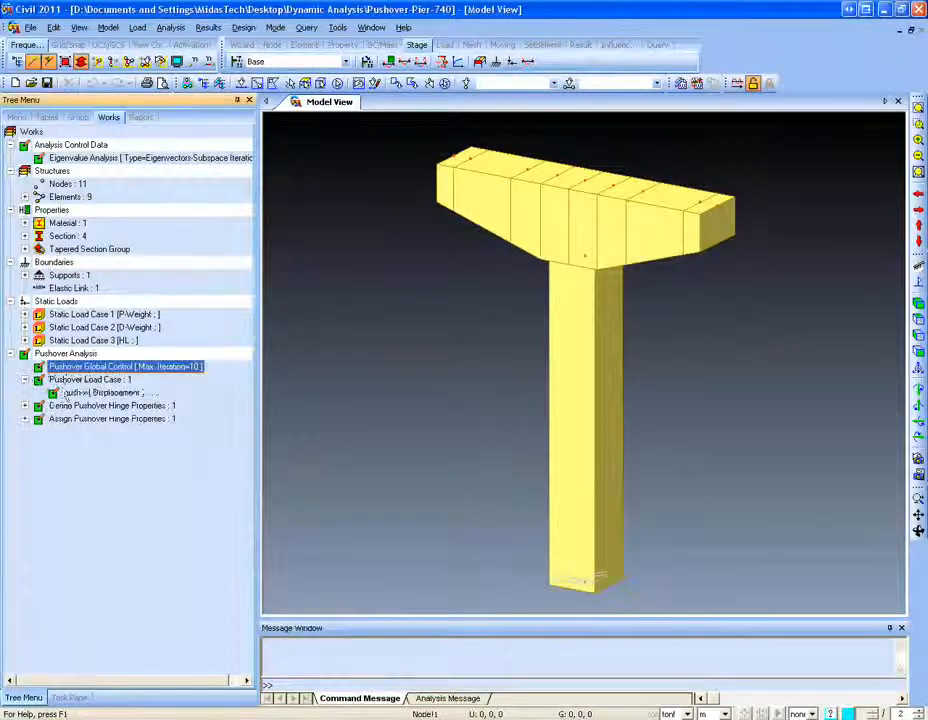
right_click(69, 390)
left_click(233, 27)
left_click(208, 27)
mouse_move(243, 27)
mouse_move(290, 210)
left_click(440, 227)
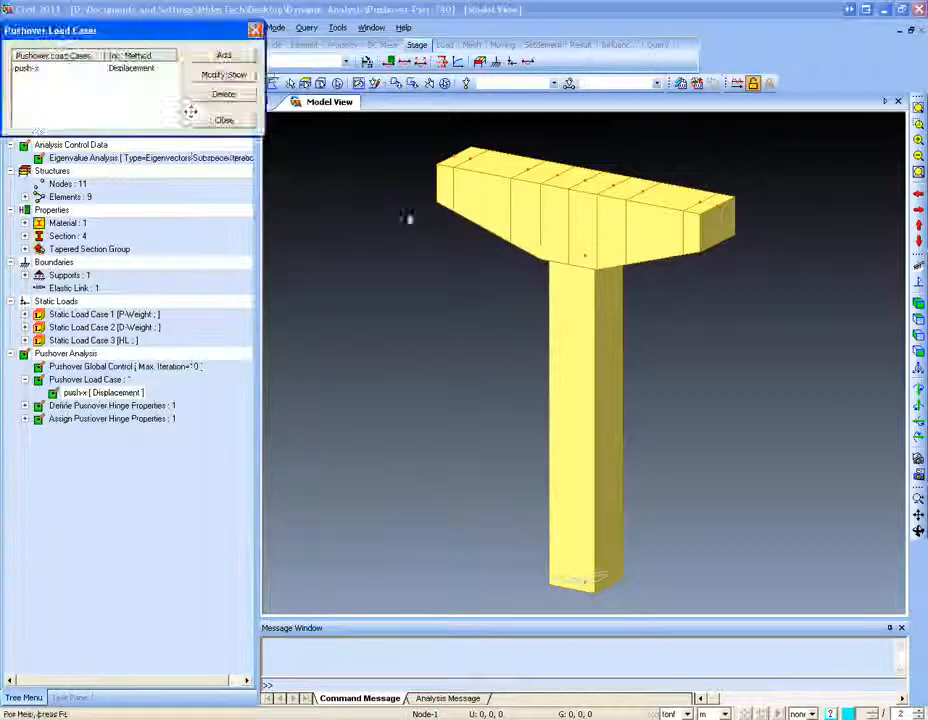
double_click(145, 66)
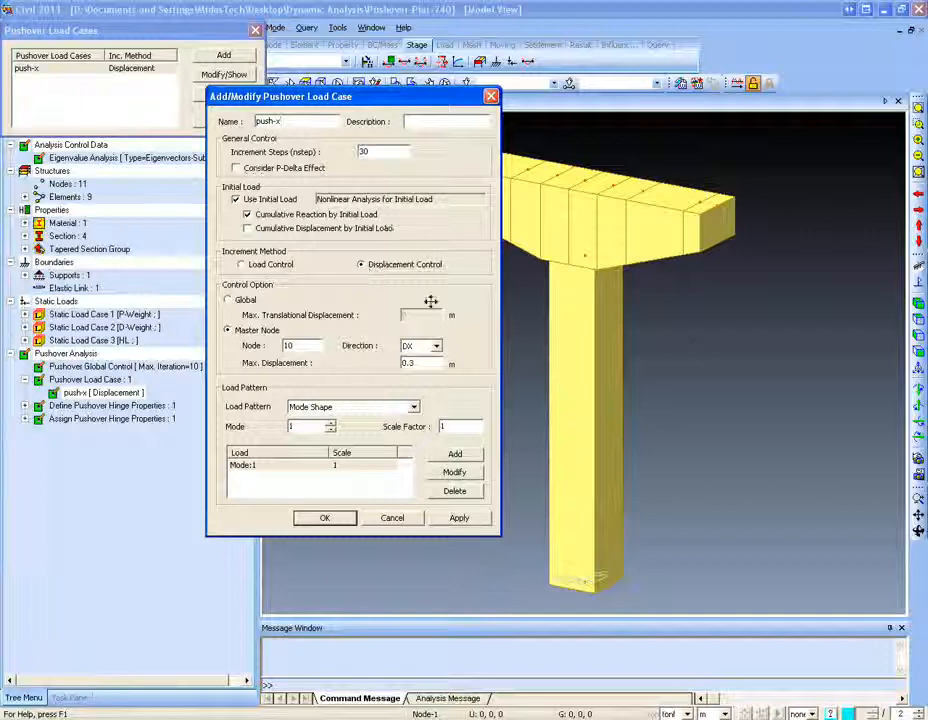
left_click_drag(418, 362, 388, 362)
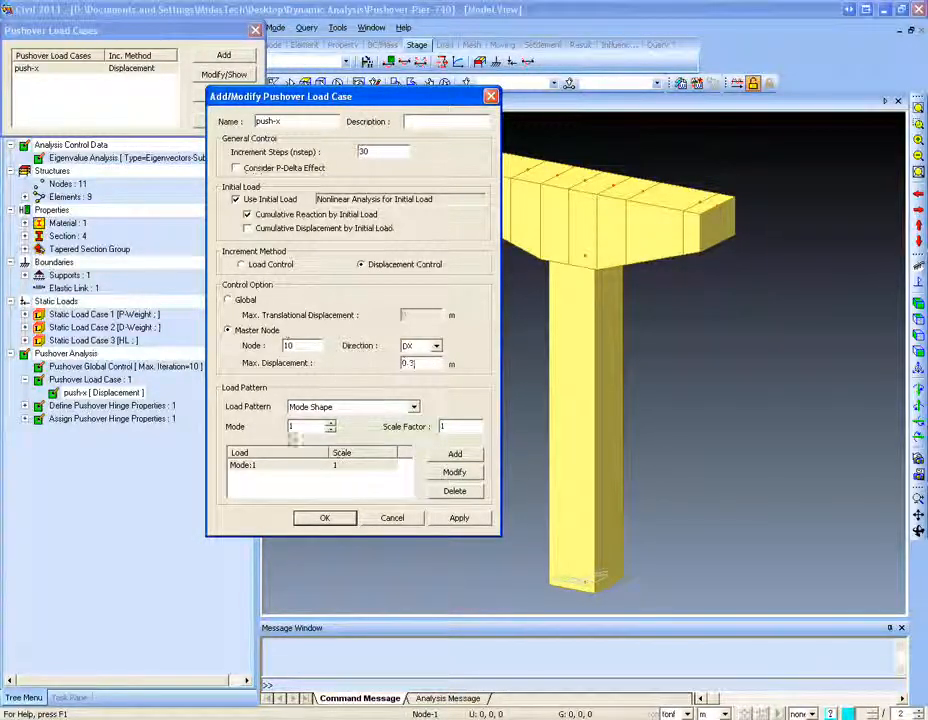
left_click(324, 517)
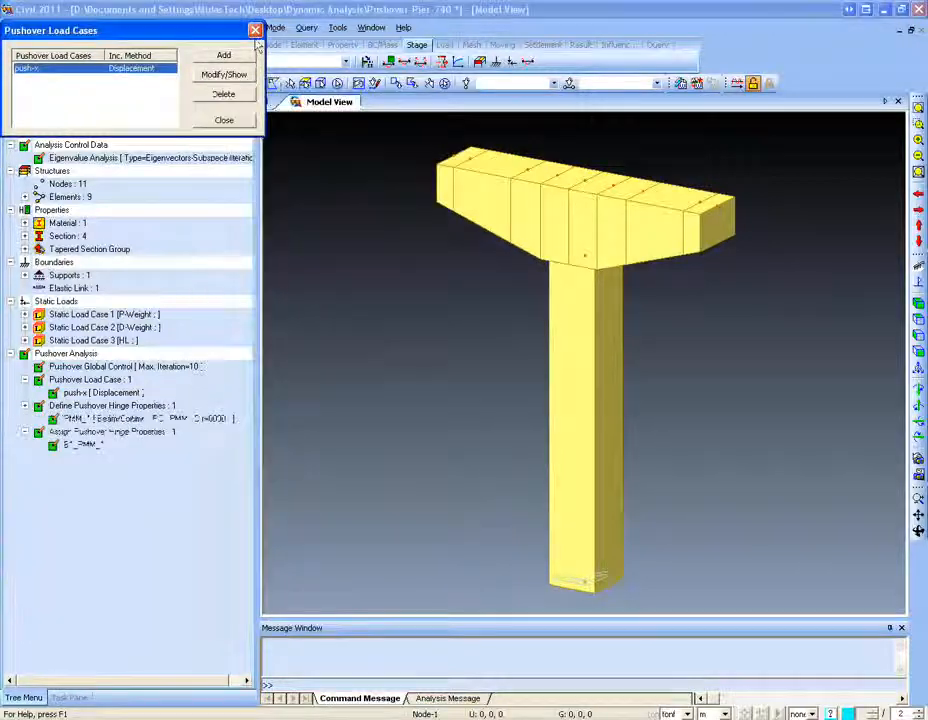
left_click(222, 118)
Open the properties of the PMM_1 pushover hinge for modification.
left_click(210, 28)
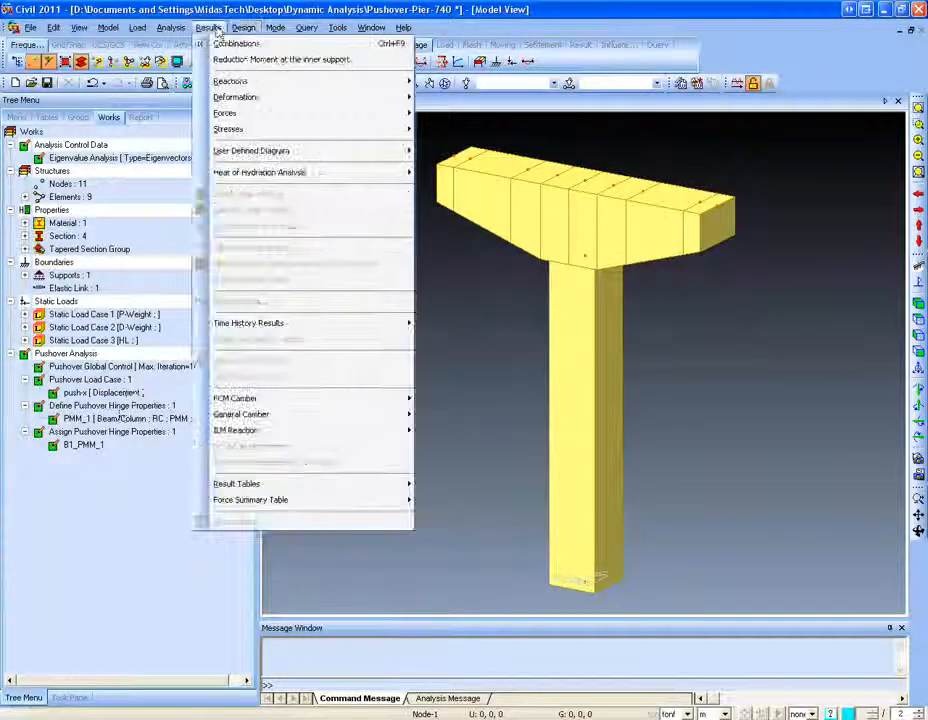
mouse_move(326, 213)
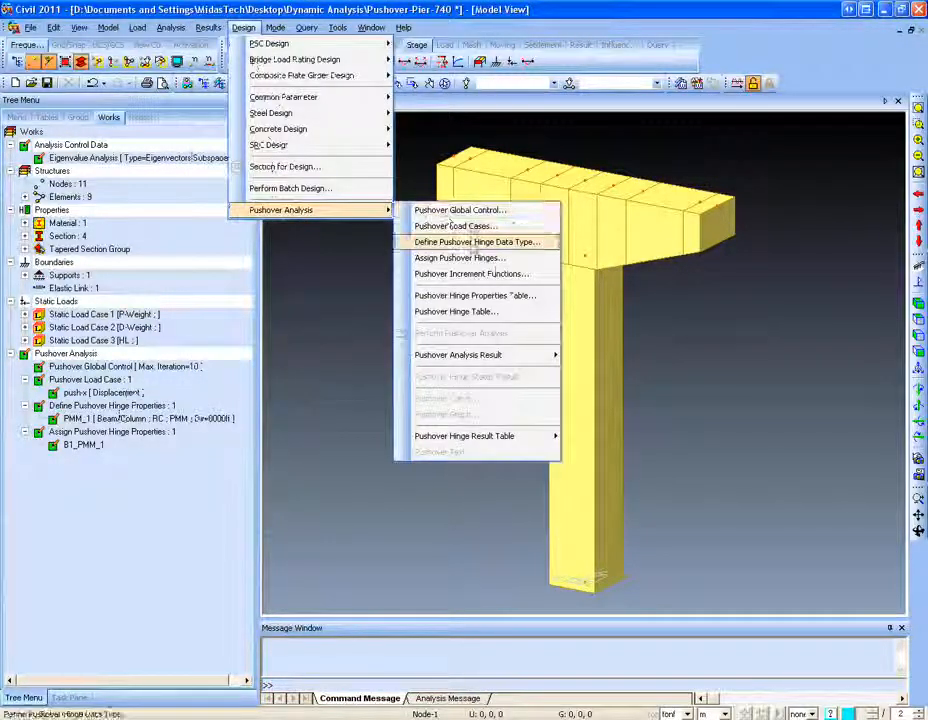
left_click(476, 242)
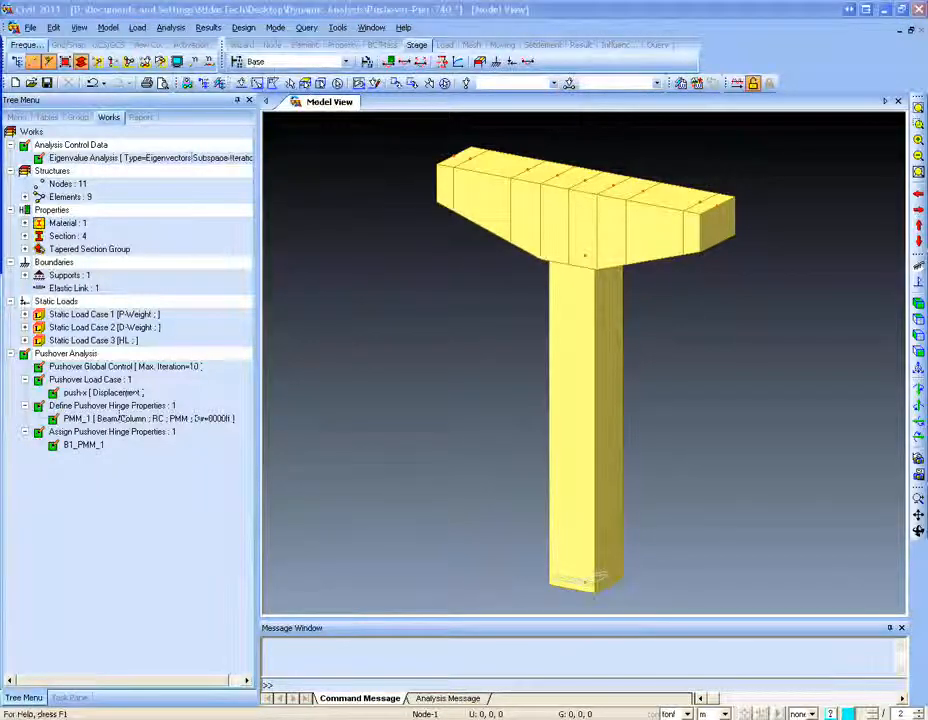
left_click(255, 199)
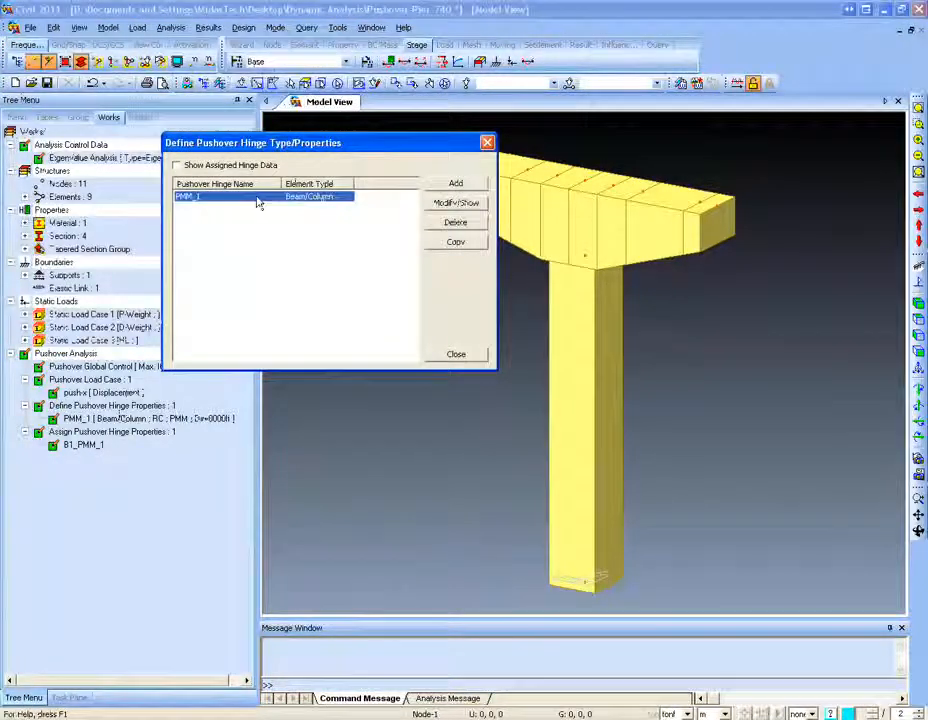
double_click(255, 198)
left_click_drag(315, 214, 621, 205)
left_click_drag(542, 208, 304, 210)
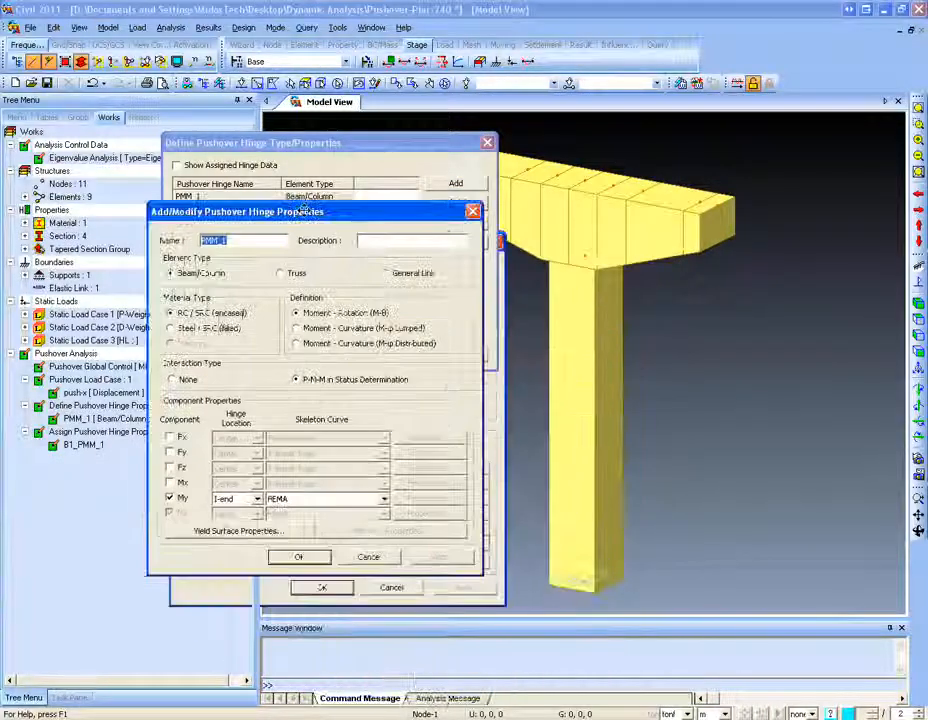
left_click_drag(380, 202, 410, 179)
Activate the Fx component of the PMM_1 hinge and examine its trilinear directional properties.
left_click(199, 410)
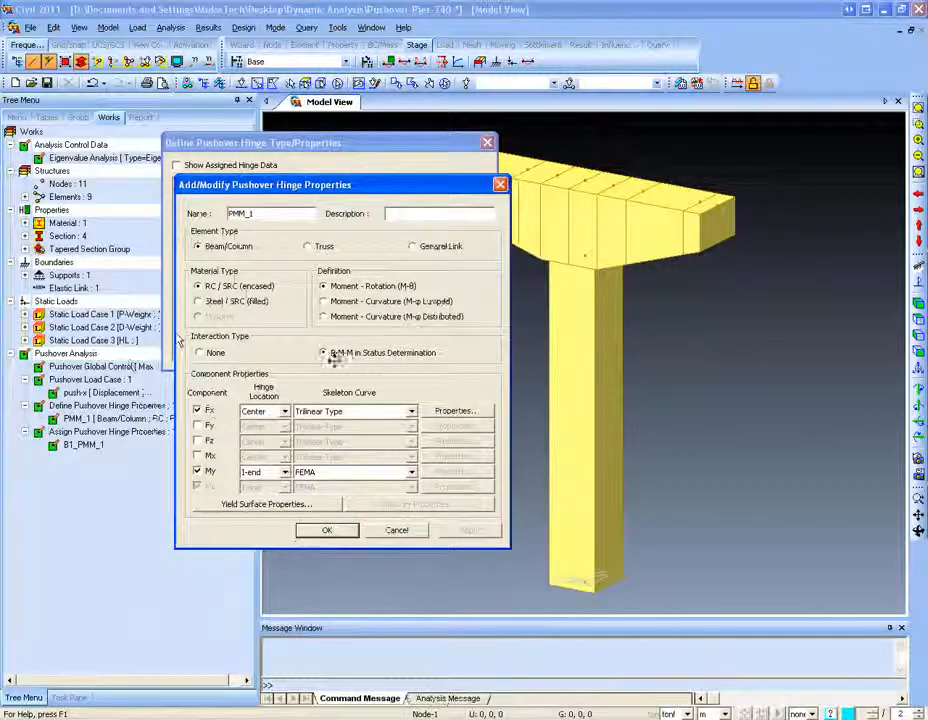
left_click(447, 411)
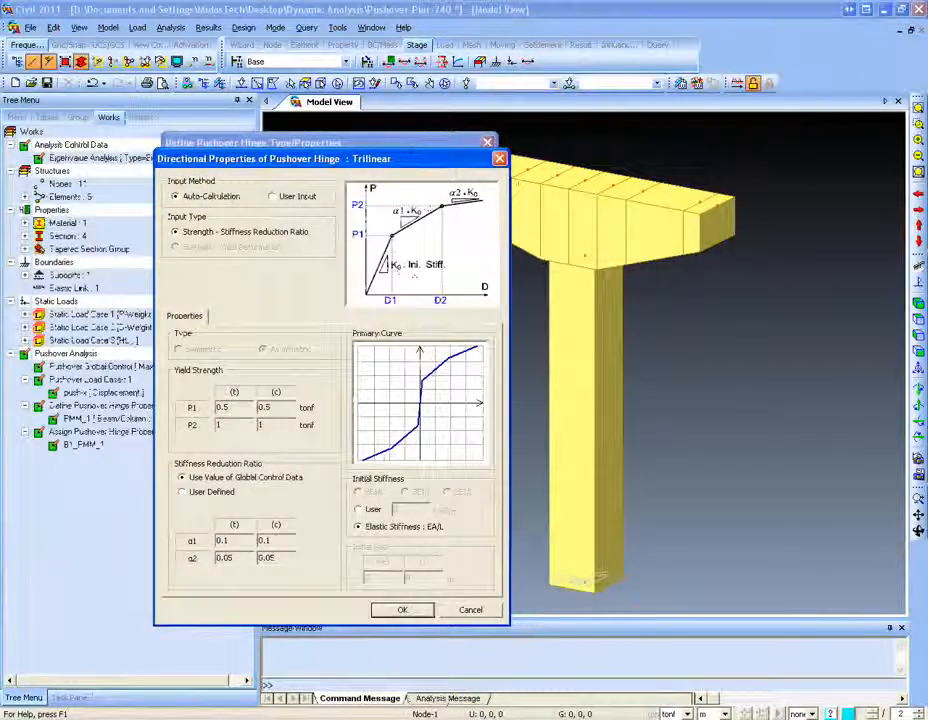
left_click(499, 158)
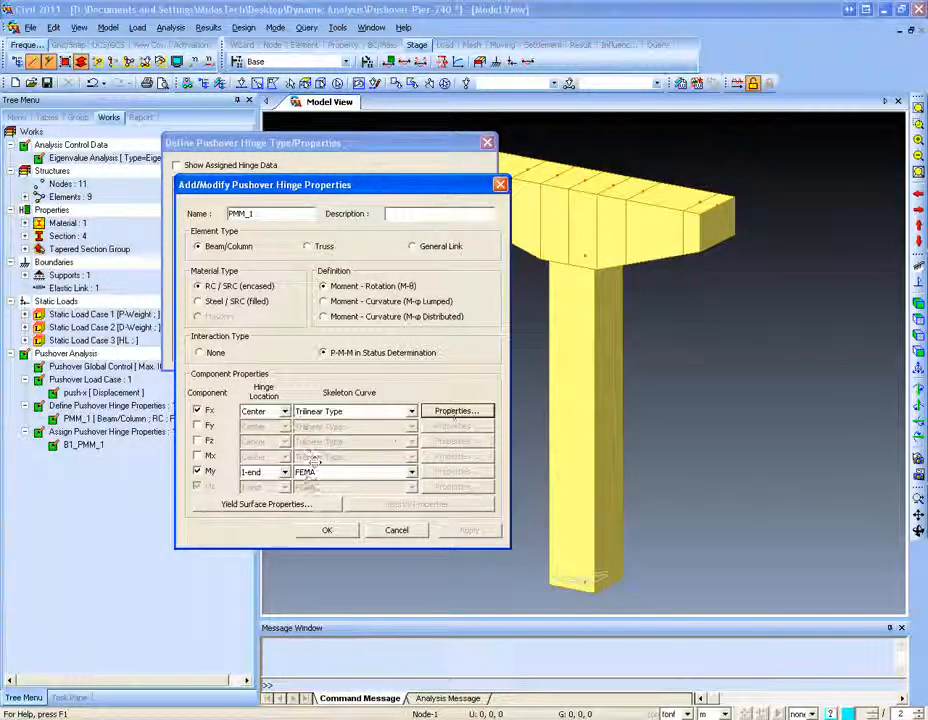
Examine the hinge's yield surface properties with the User input method, including the Y-axis and Z-axis FEMA component properties.
left_click(330, 504)
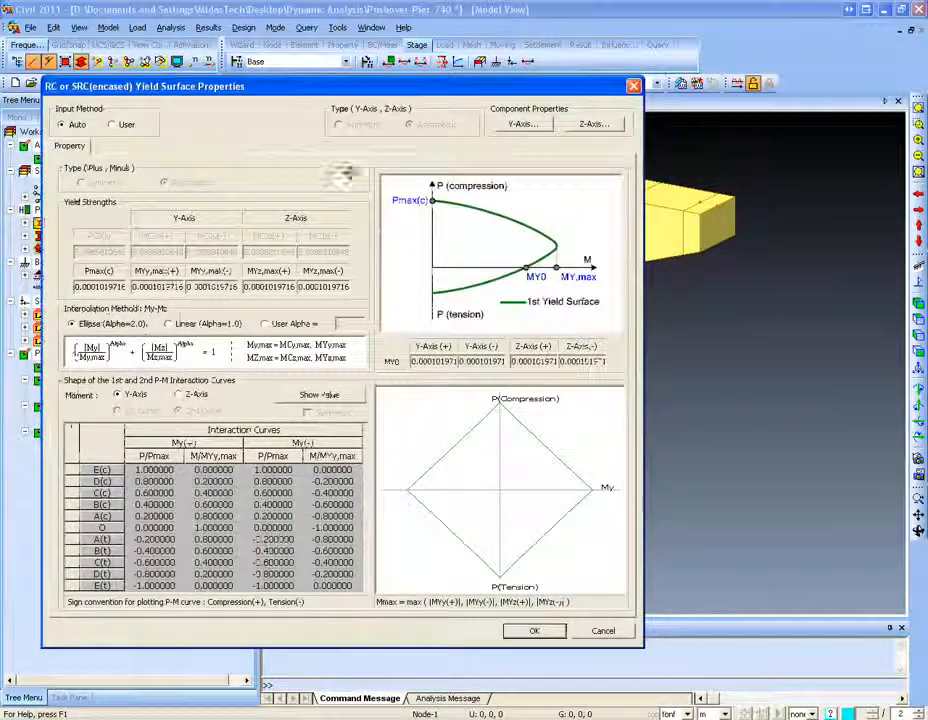
left_click_drag(309, 93, 330, 87)
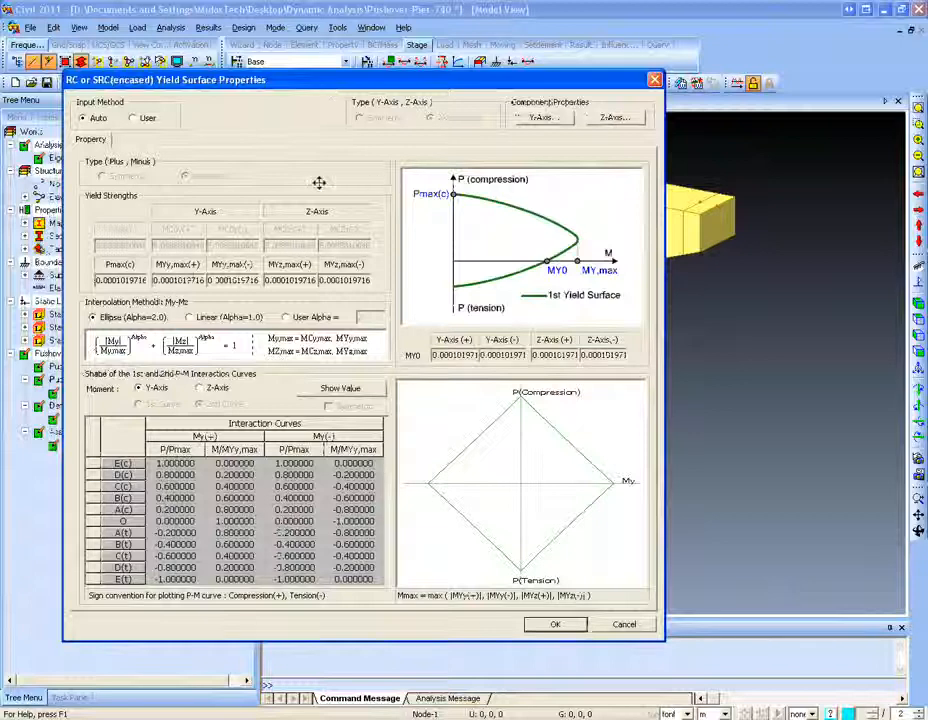
left_click(147, 119)
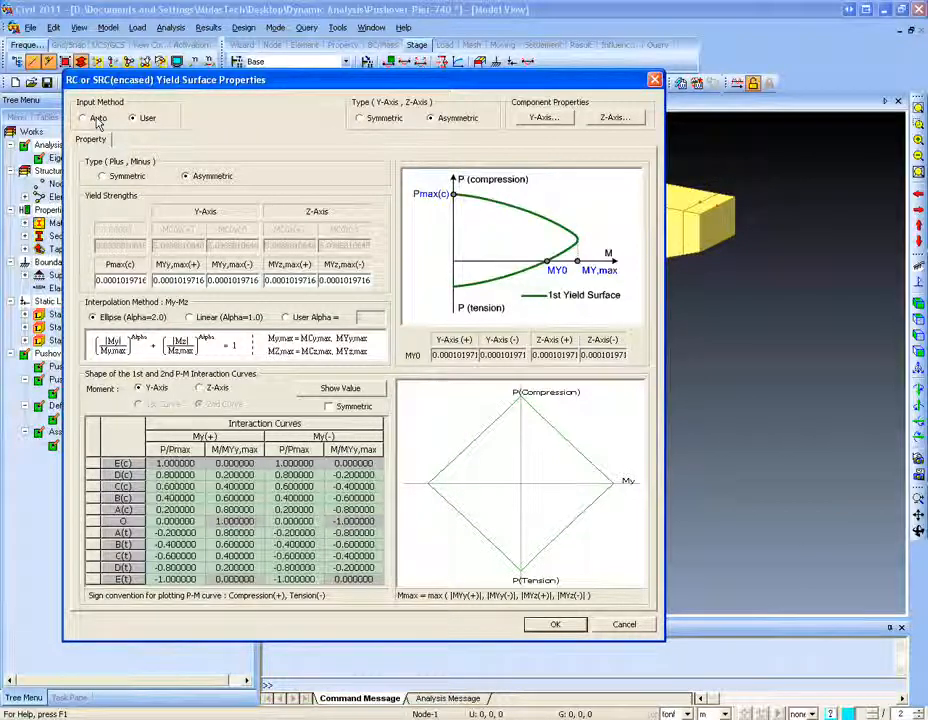
left_click(543, 118)
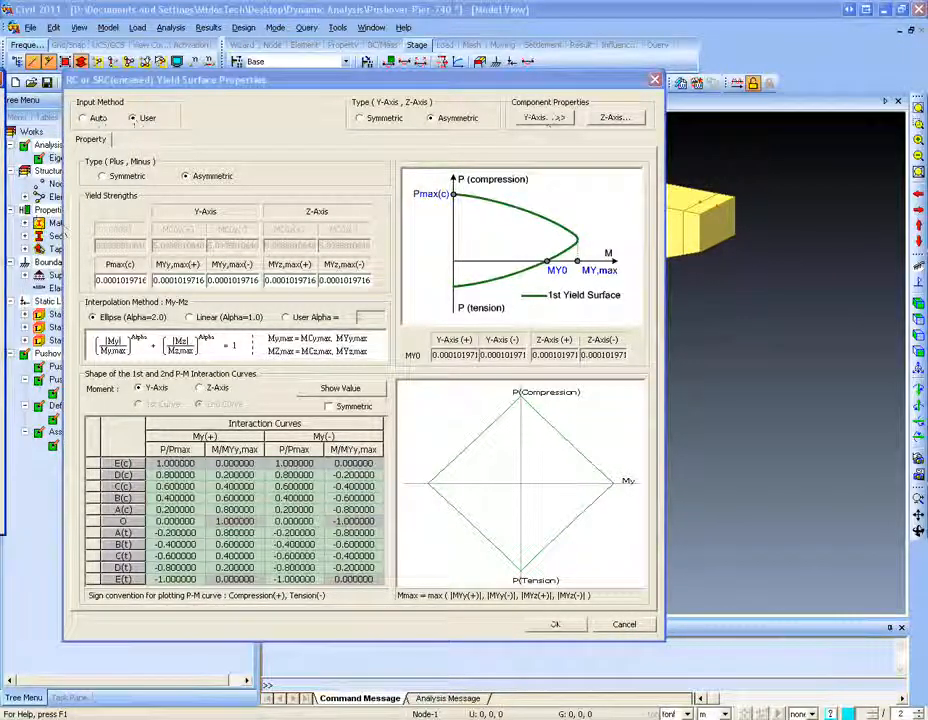
left_click_drag(321, 93, 472, 141)
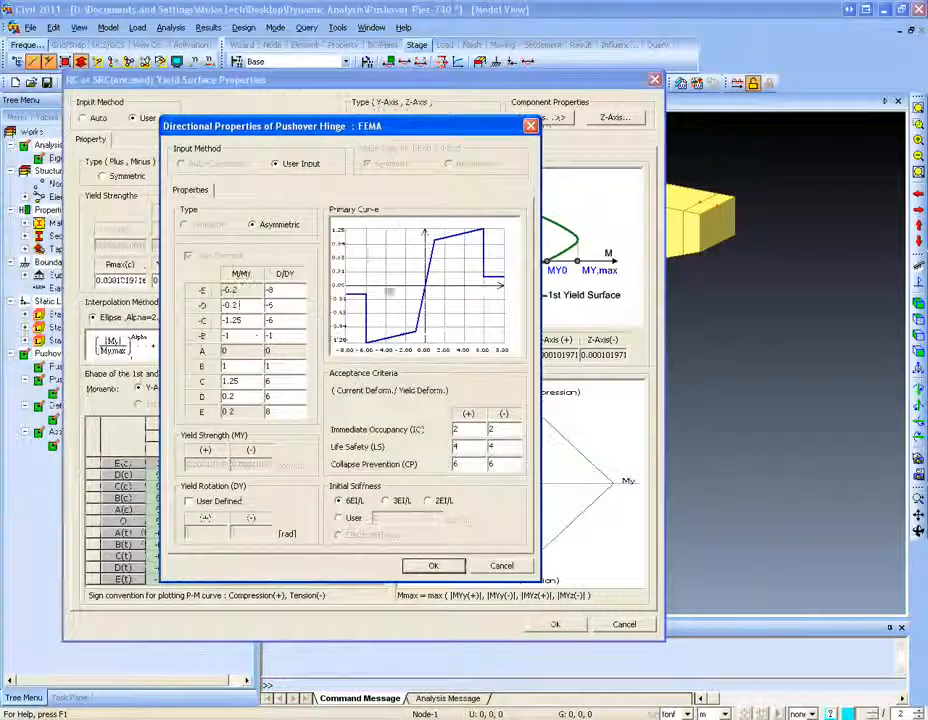
left_click(531, 126)
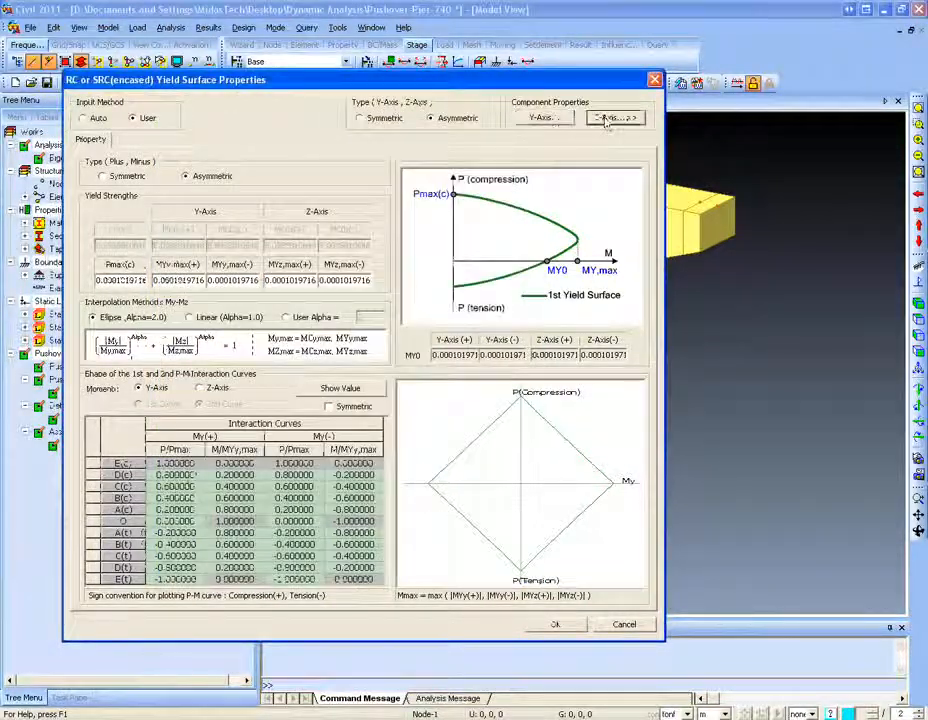
left_click(541, 117)
left_click_drag(230, 99, 499, 184)
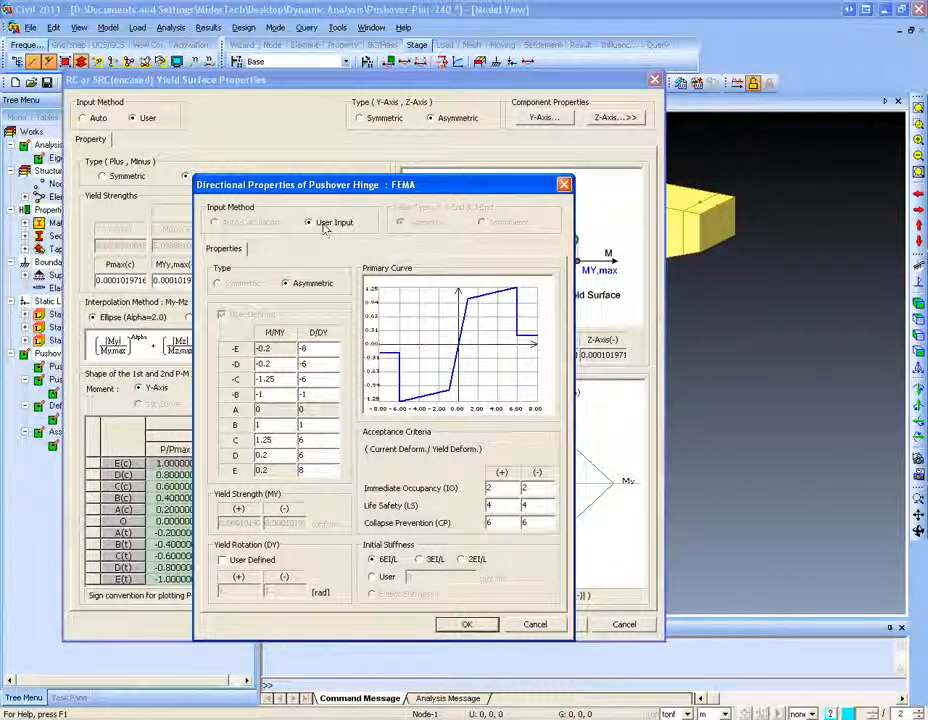
left_click(564, 185)
Return the yield surface input method to Auto and accept the PMM_1 hinge properties.
left_click(105, 117)
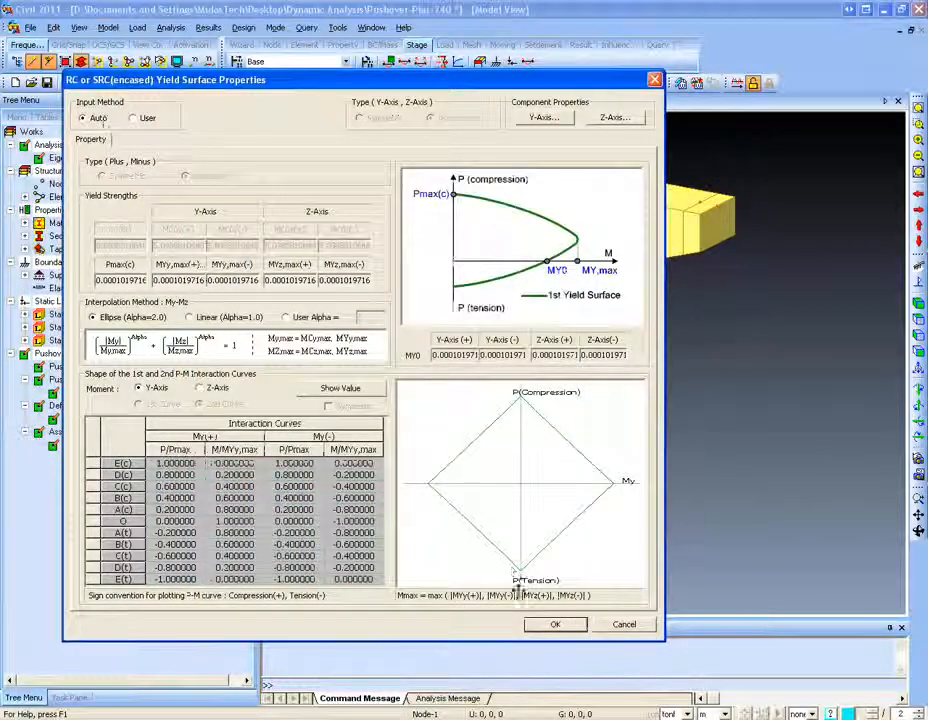
left_click(555, 624)
left_click(329, 531)
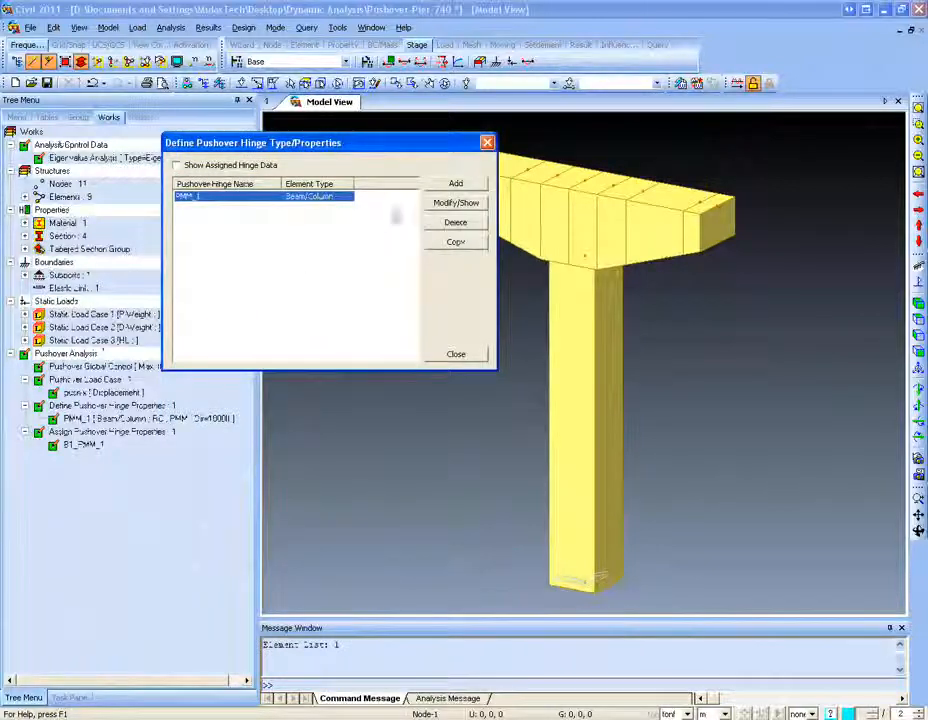
key("Escape")
Run the structural analysis of the pier, followed by the pushover analysis.
left_click(170, 27)
left_click(202, 240)
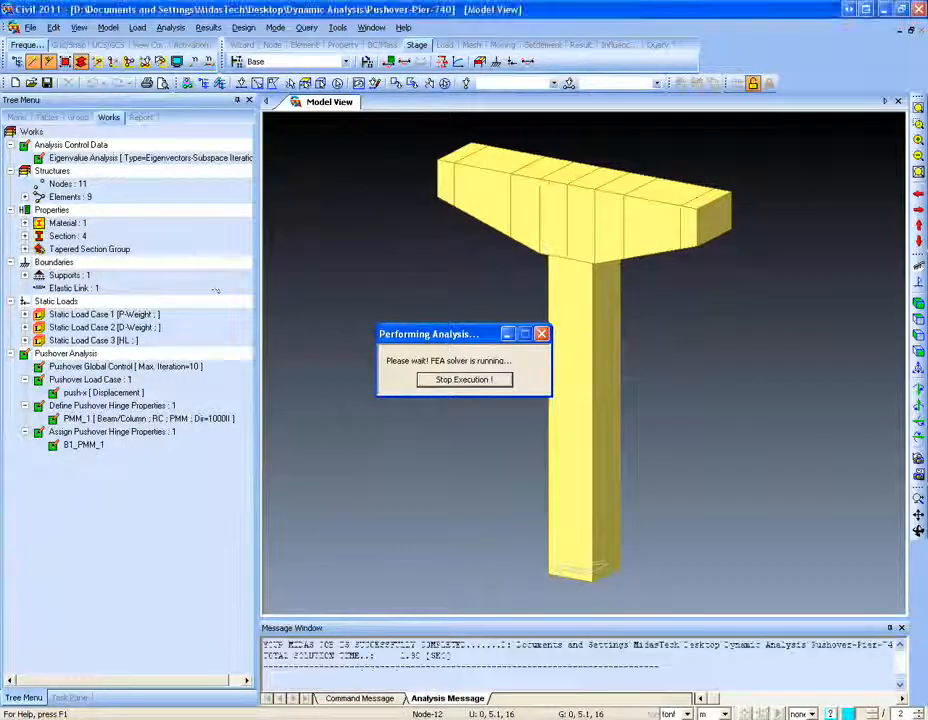
left_click(79, 699)
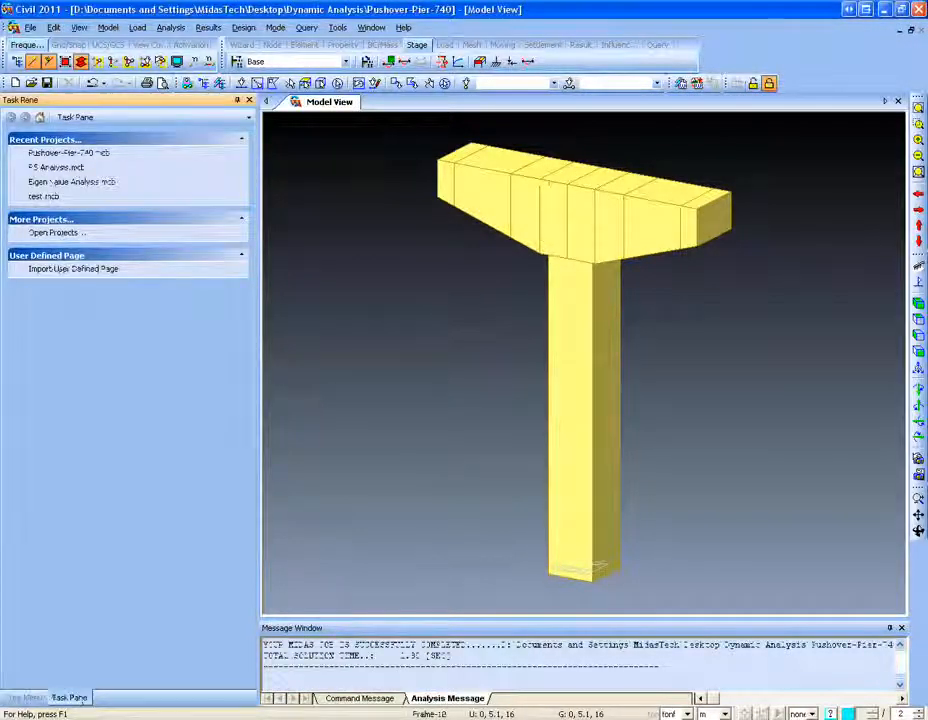
left_click(62, 117)
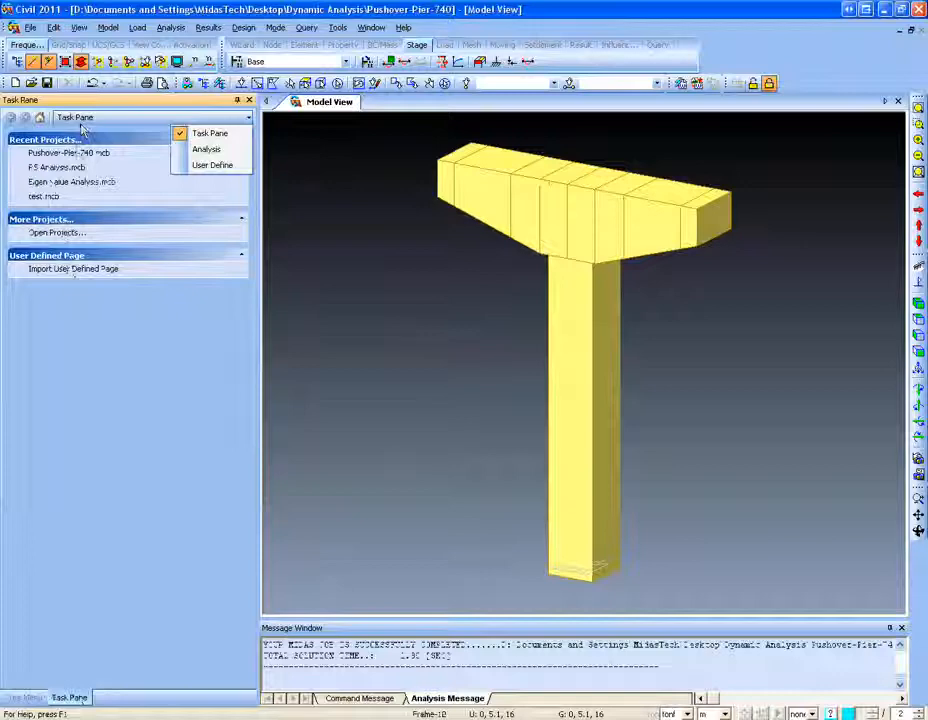
left_click(206, 149)
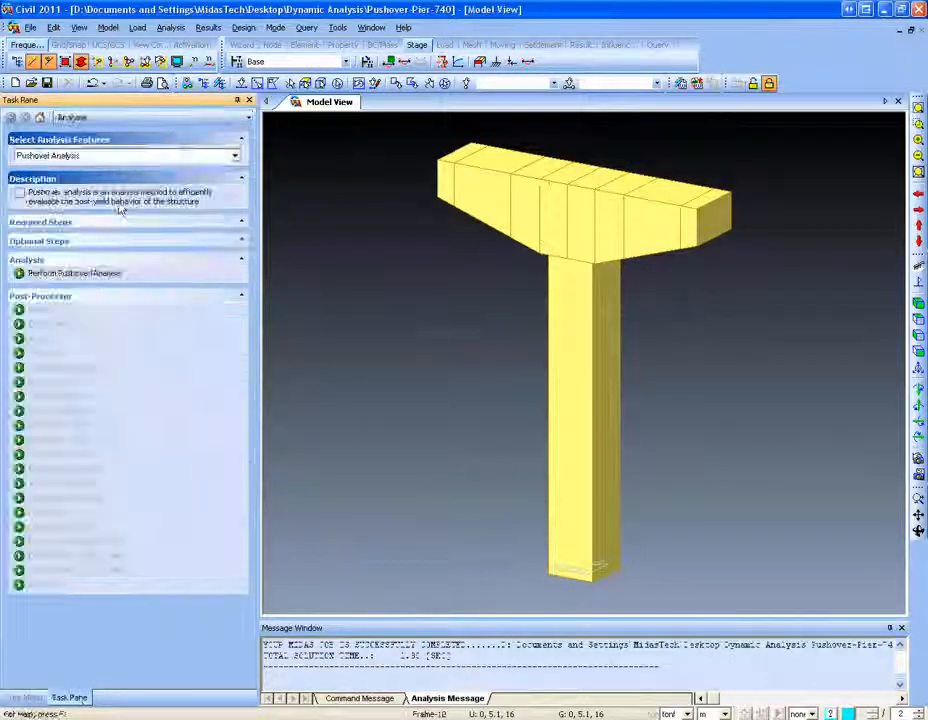
left_click(70, 267)
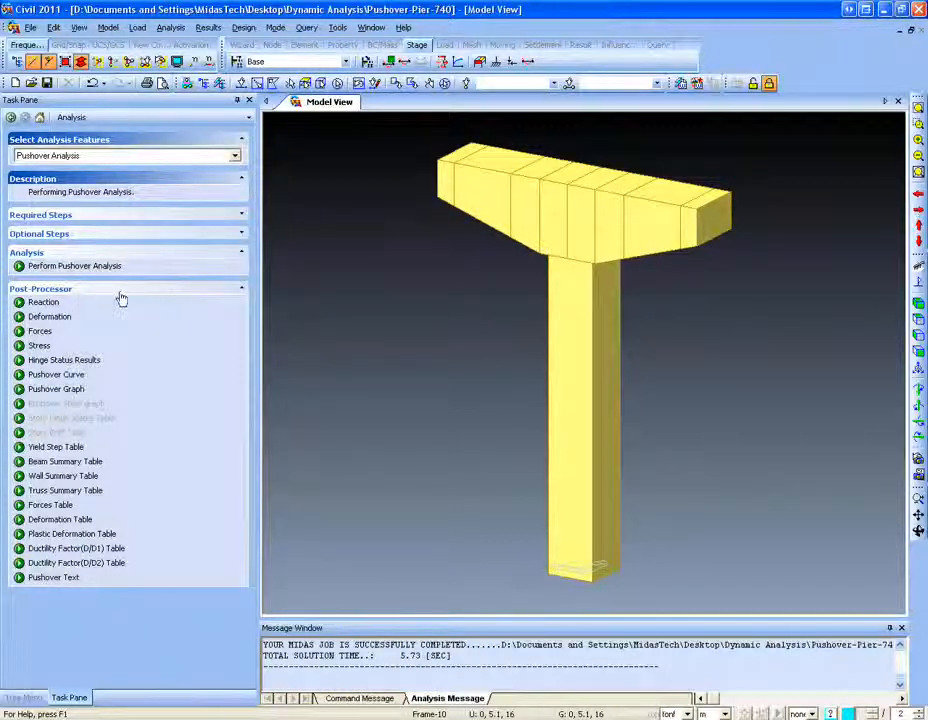
Examine the push-x pushover capacity curves in each MDOF plot type, ending with Base Shear vs. Displacement.
left_click(243, 27)
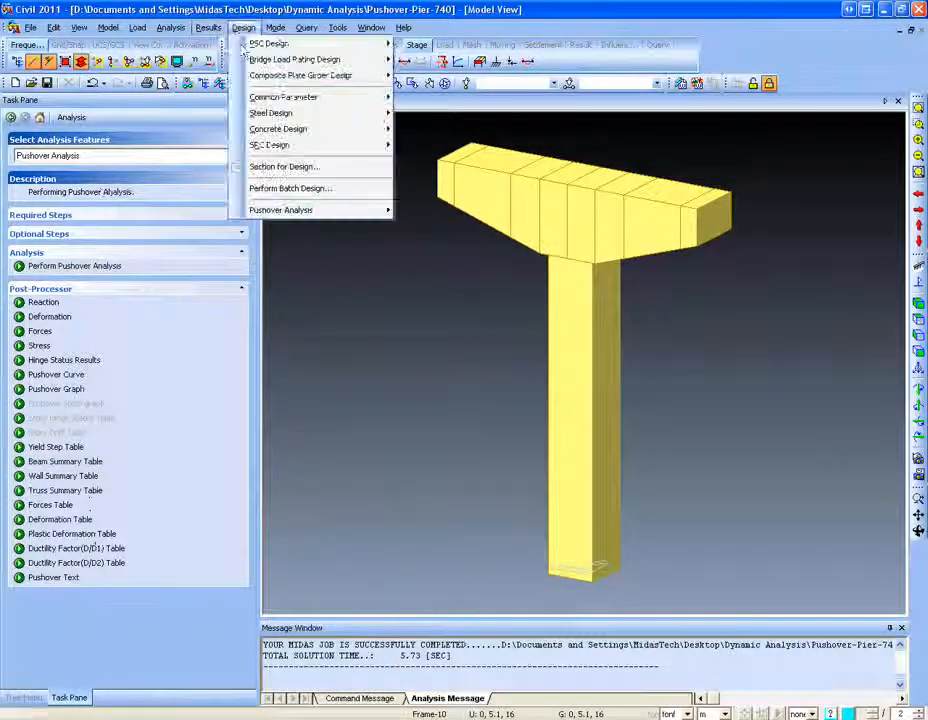
mouse_move(322, 214)
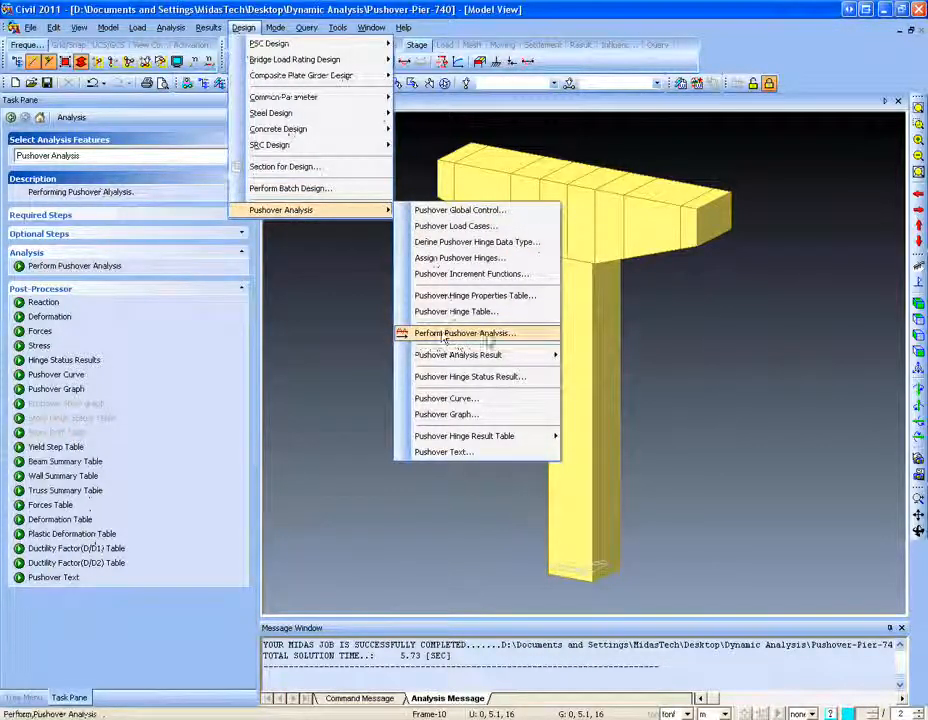
left_click(512, 343)
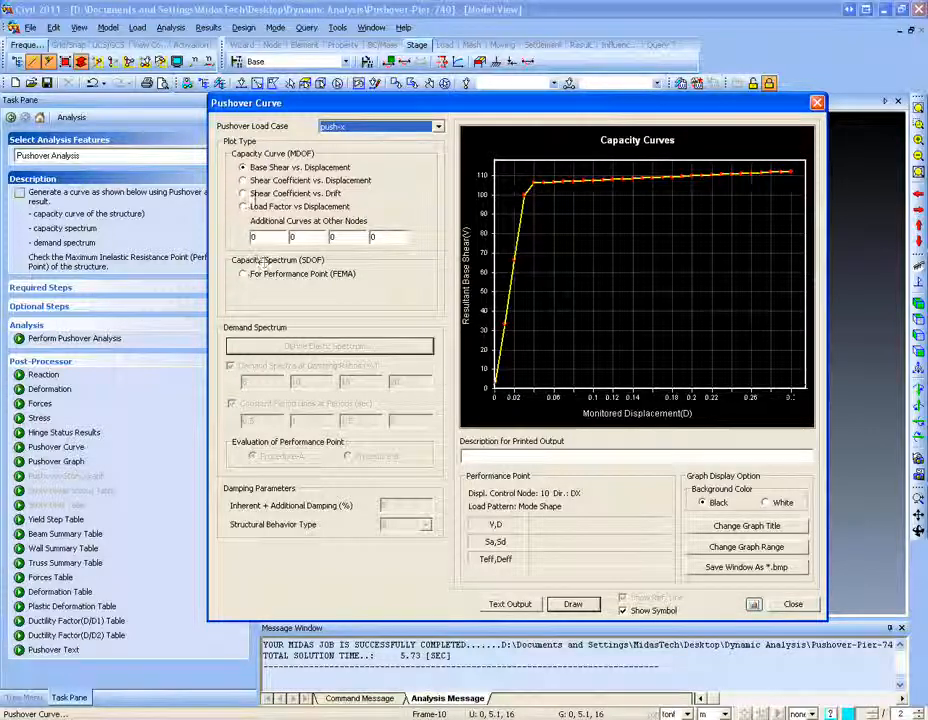
left_click(264, 180)
left_click(262, 194)
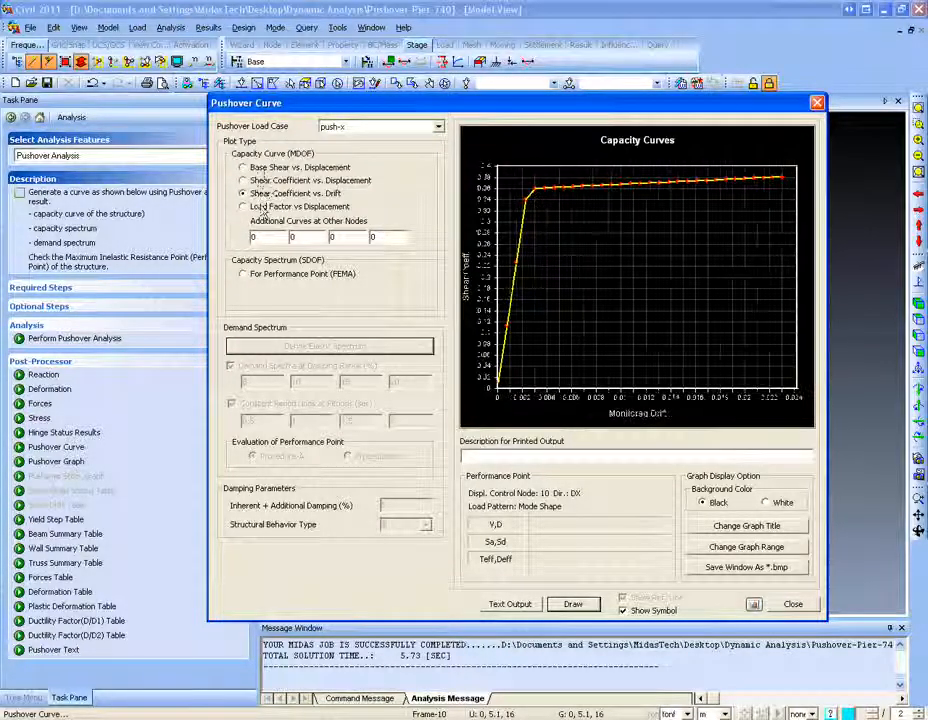
left_click(257, 207)
left_click(264, 168)
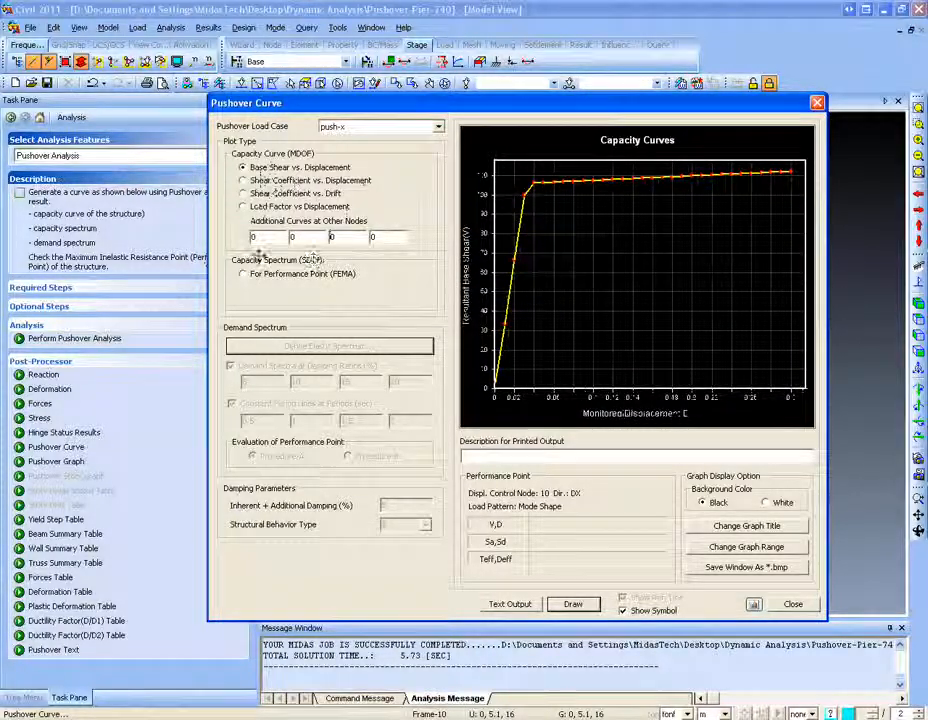
Examine the FEMA performance point plot of capacity against demand spectrum and its IBC2000(ASCE7-98) elastic spectrum definition.
left_click(300, 274)
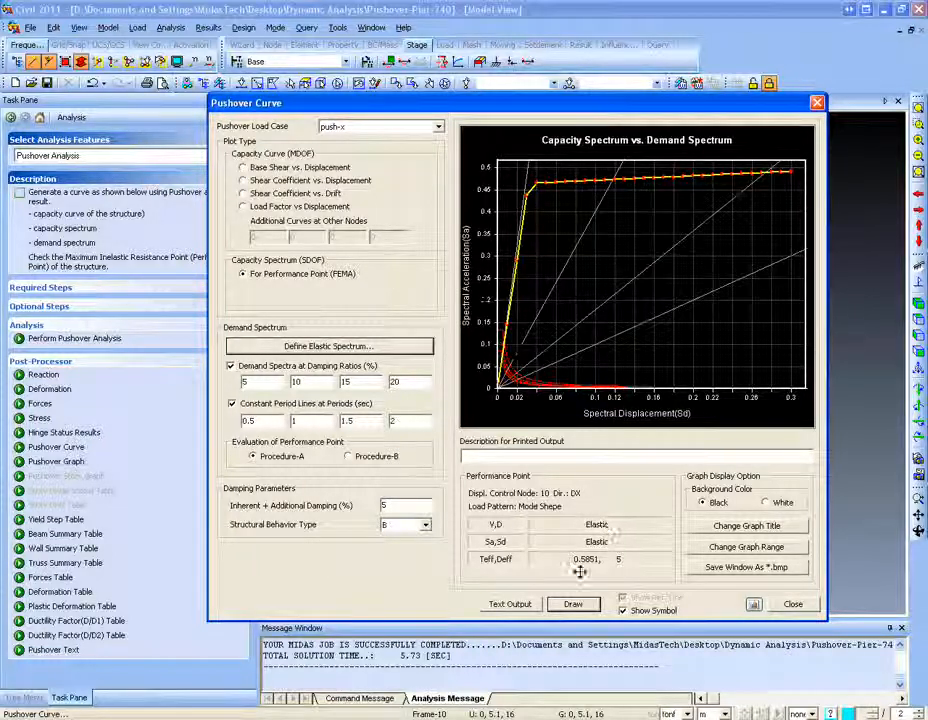
left_click(340, 346)
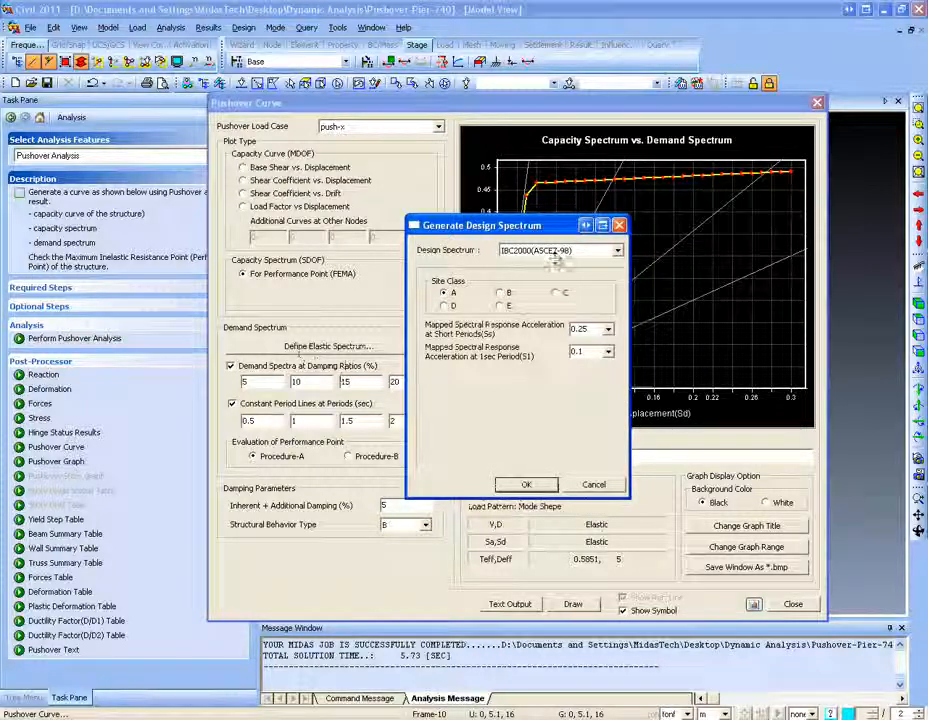
left_click(527, 484)
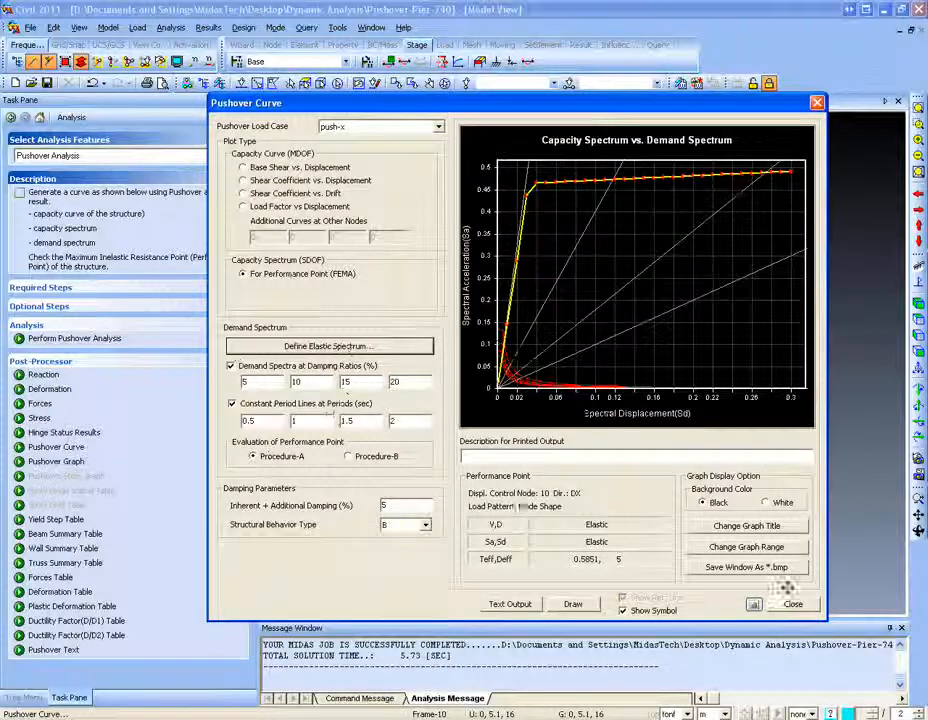
left_click(793, 604)
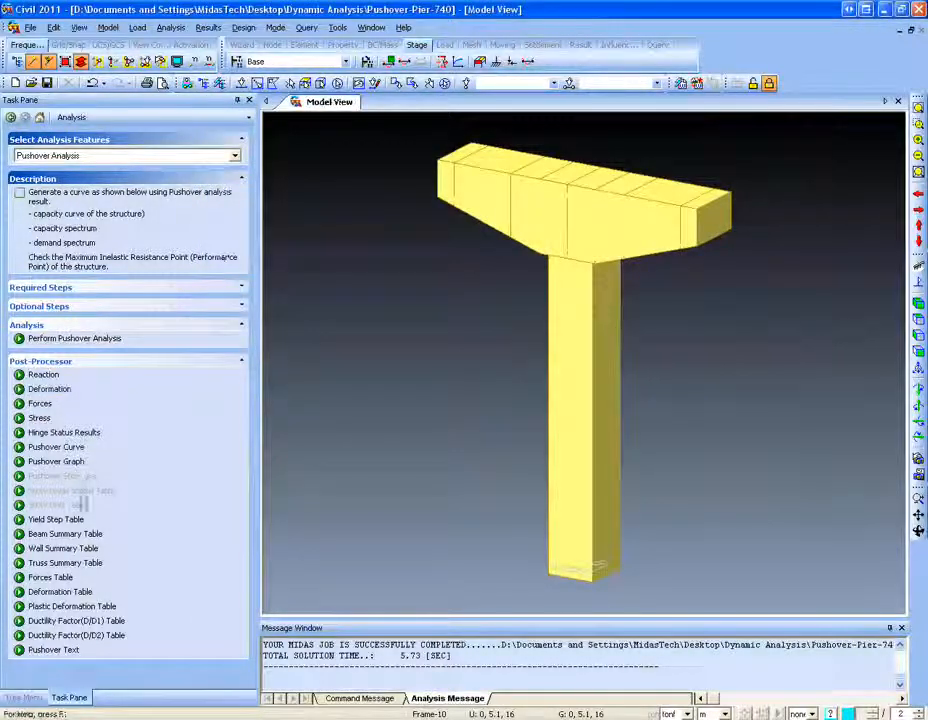
Review the yield step table of element 1 for the push-x load case in directions Dx, Ry and Rz.
left_click(74, 520)
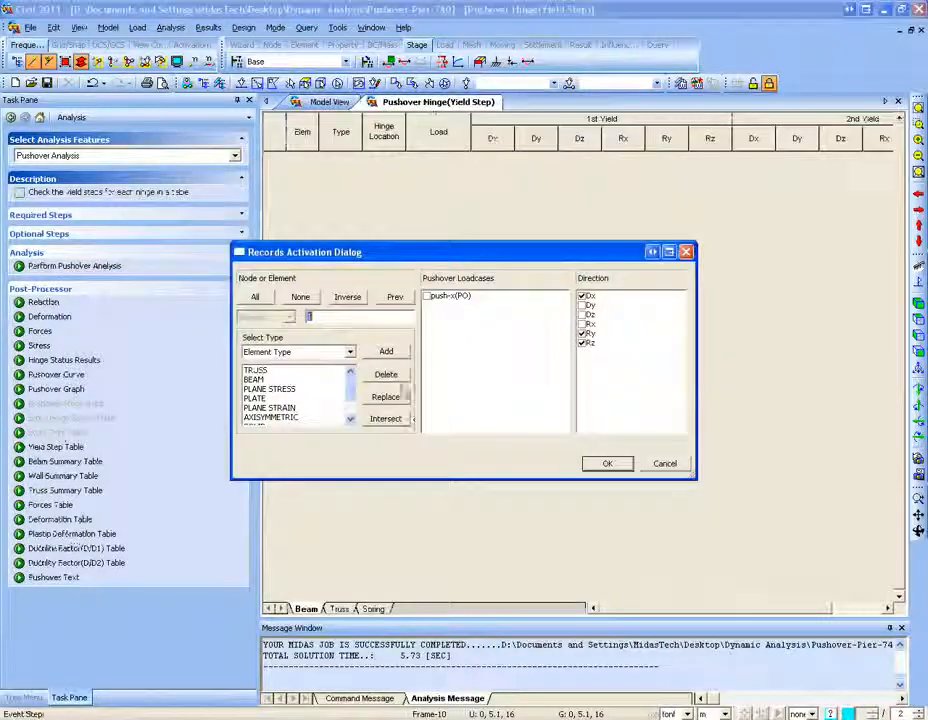
left_click(428, 296)
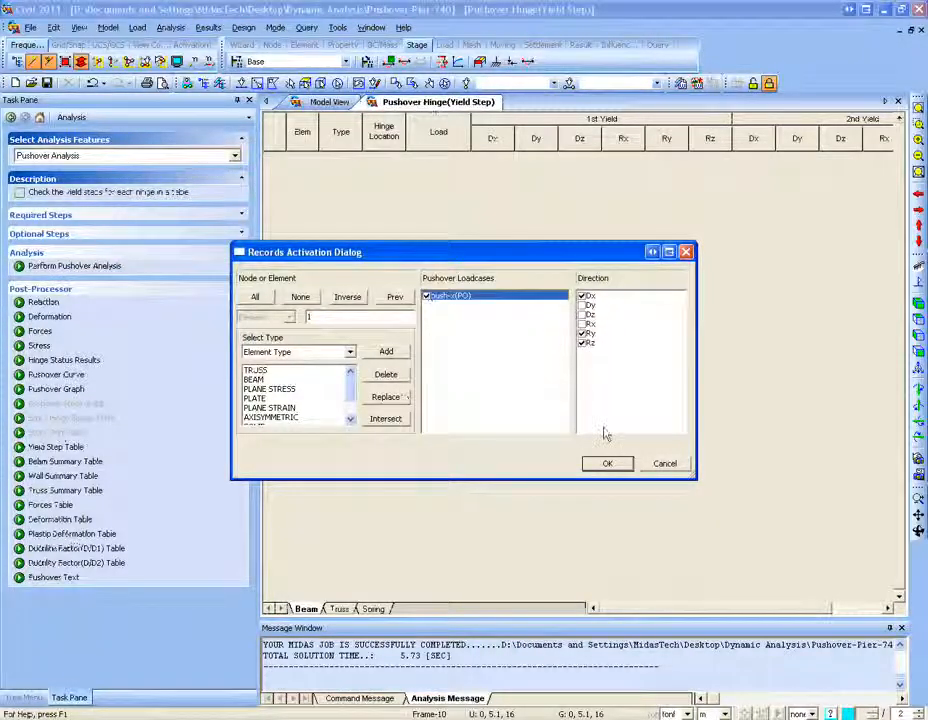
left_click(609, 464)
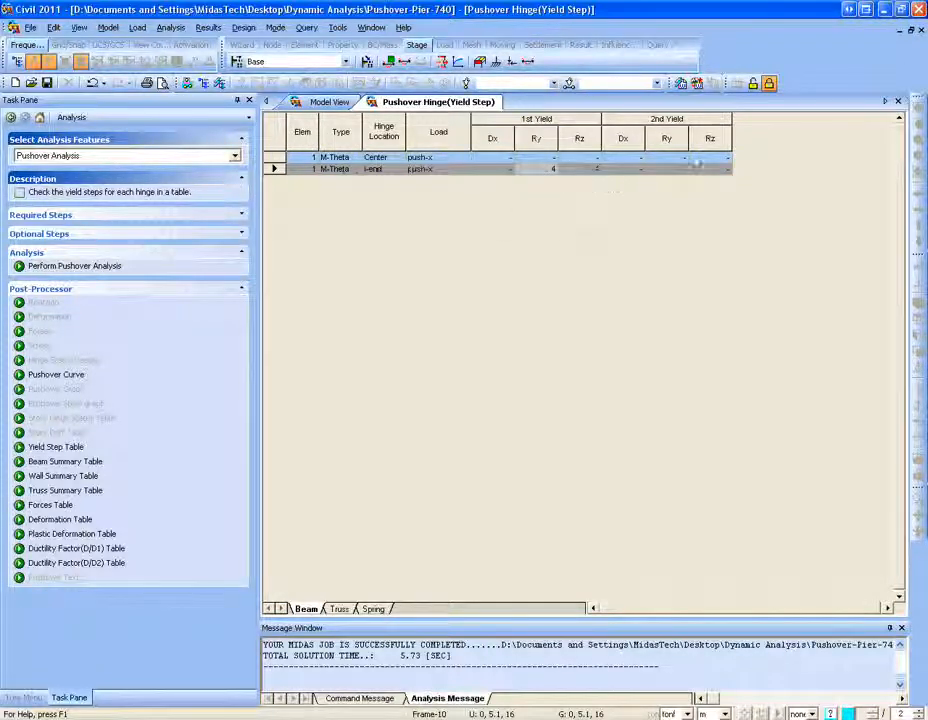
left_click(897, 102)
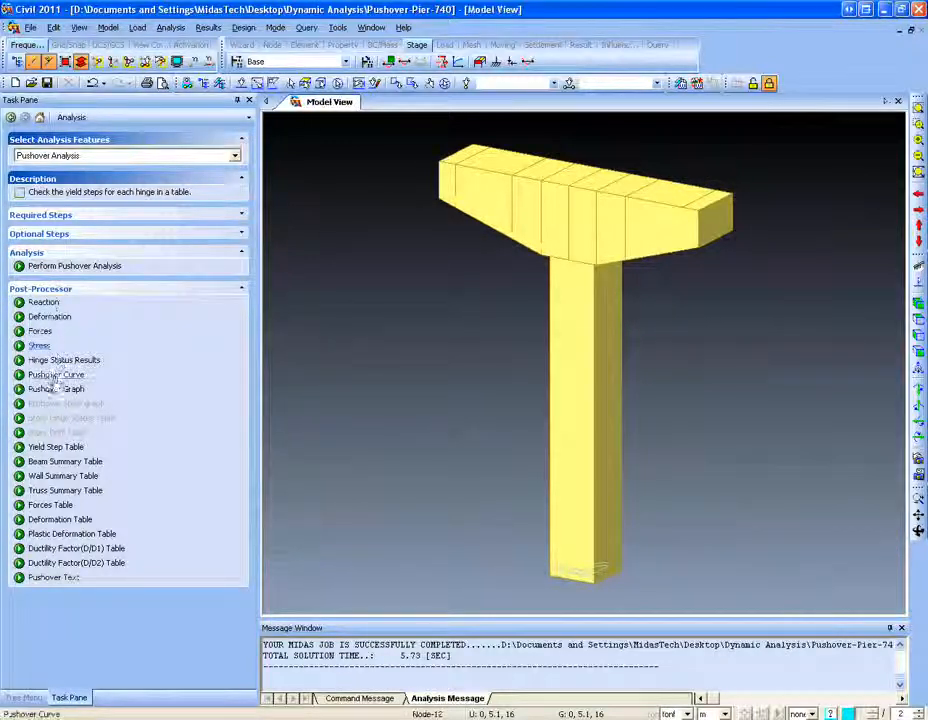
View the pushover hinge status of push-x as the Dx ductility factor (D/D1) on the pier model.
left_click(55, 361)
mouse_move(31, 257)
left_mouse_down()
mouse_move(132, 263)
mouse_move(19, 270)
mouse_move(89, 250)
left_mouse_up()
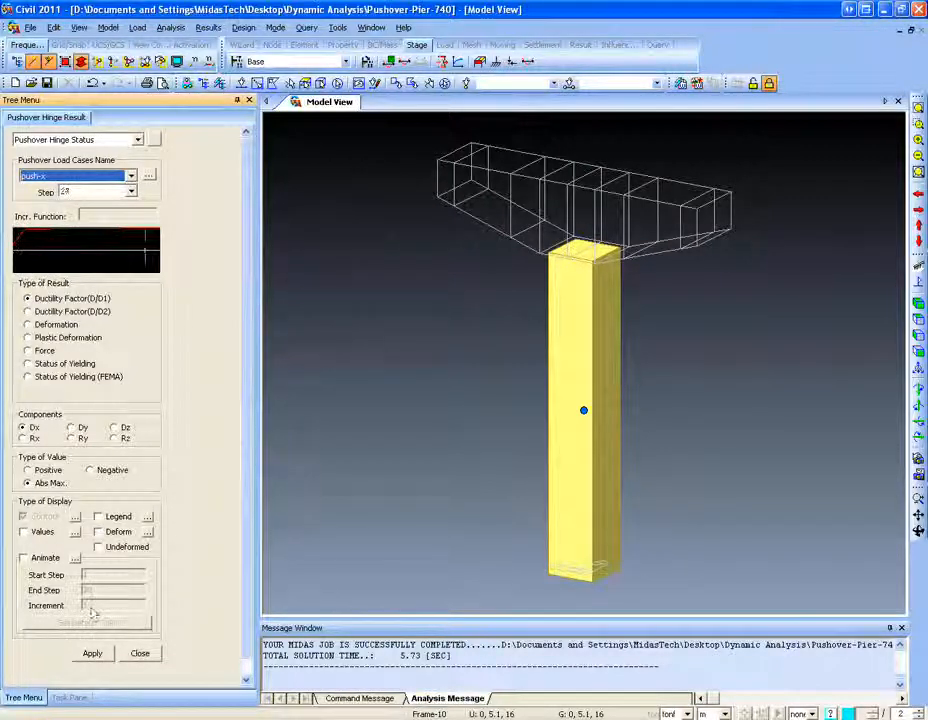
left_click(140, 653)
Set the maximum displacement of the push-x load case's master node to 0.3 m and rerun the pushover analysis.
right_click(66, 392)
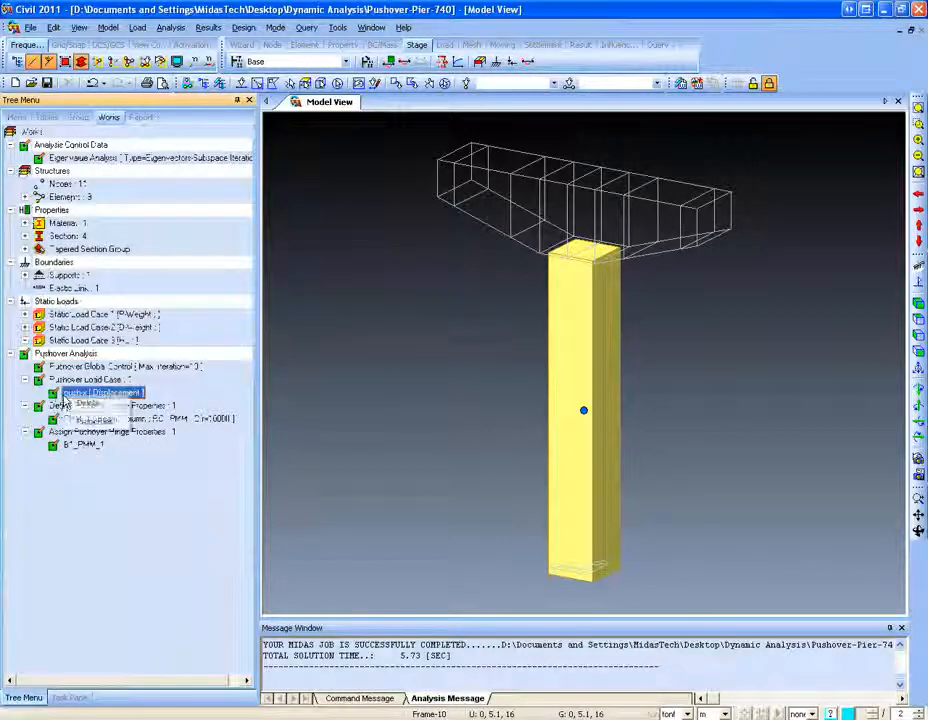
left_click(90, 420)
left_click_drag(113, 30, 179, 59)
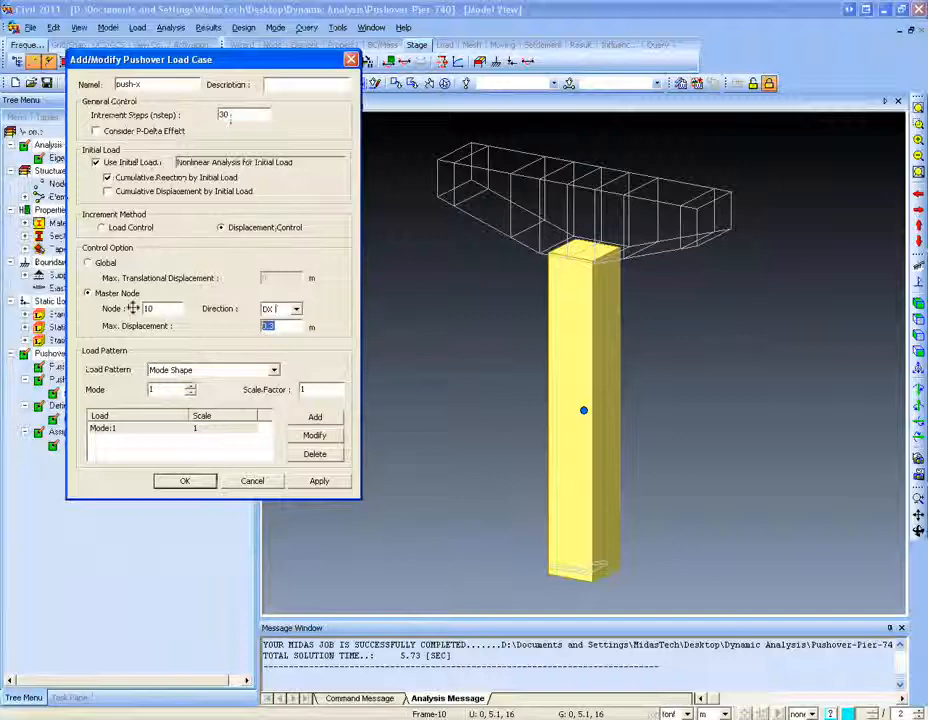
type(".")
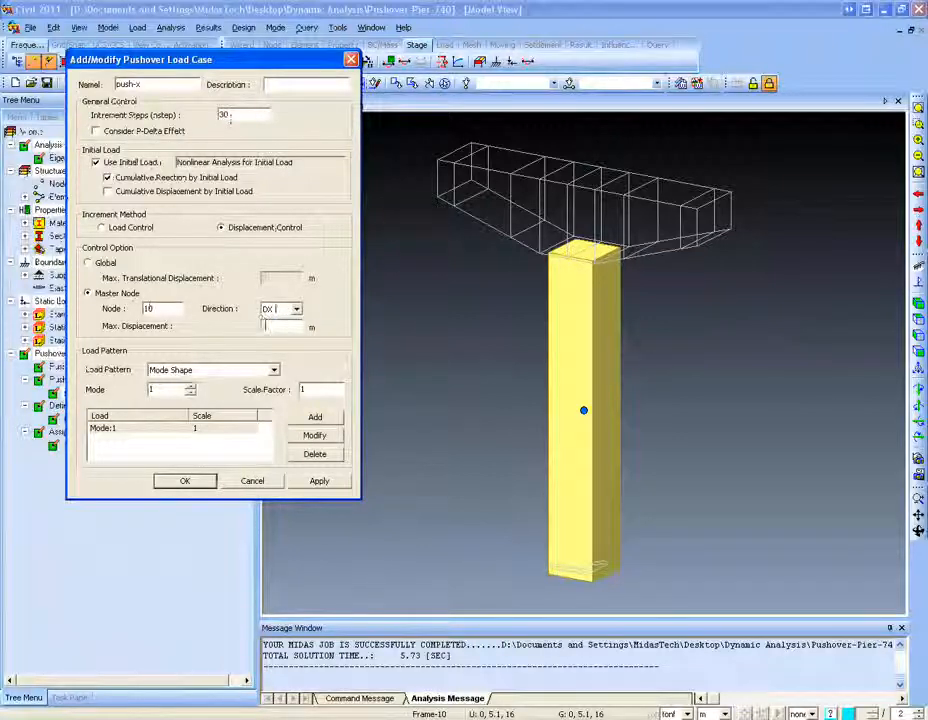
type("3")
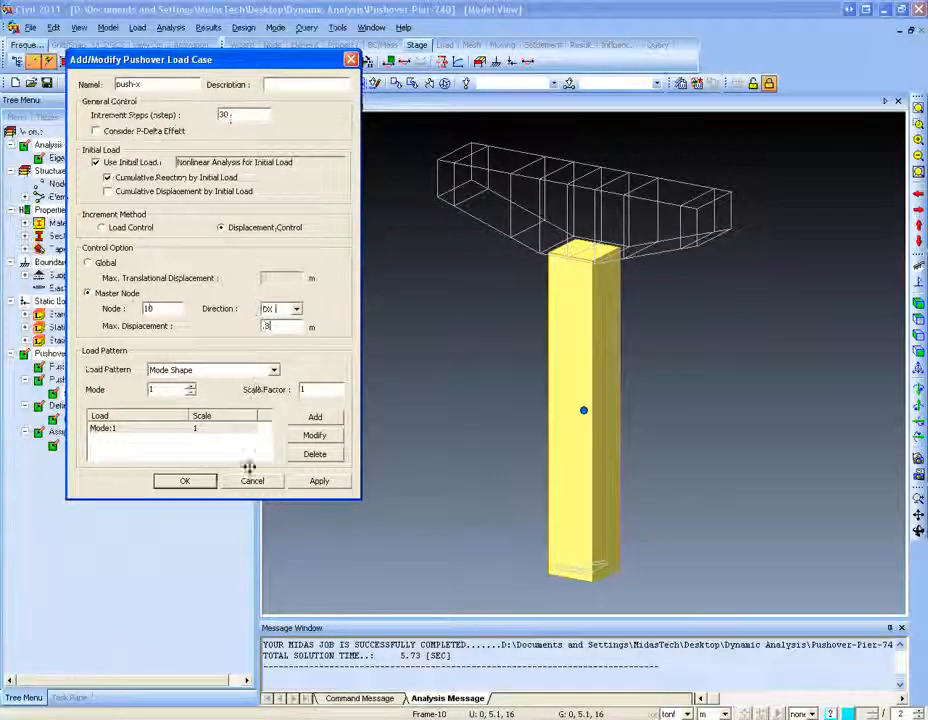
left_click(185, 481)
left_click(184, 300)
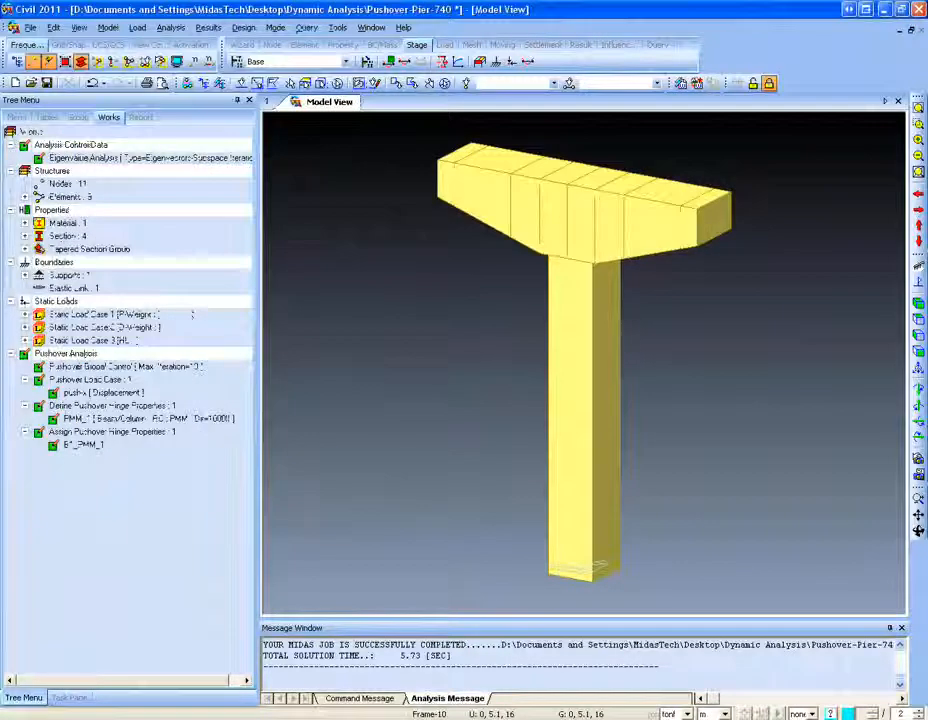
left_click(70, 697)
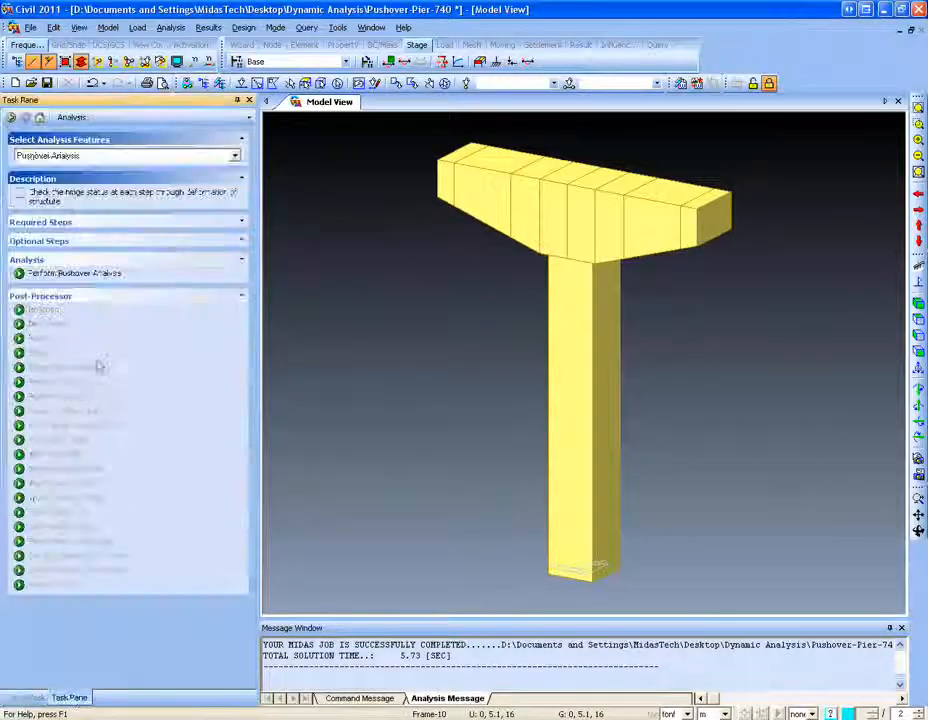
left_click(70, 272)
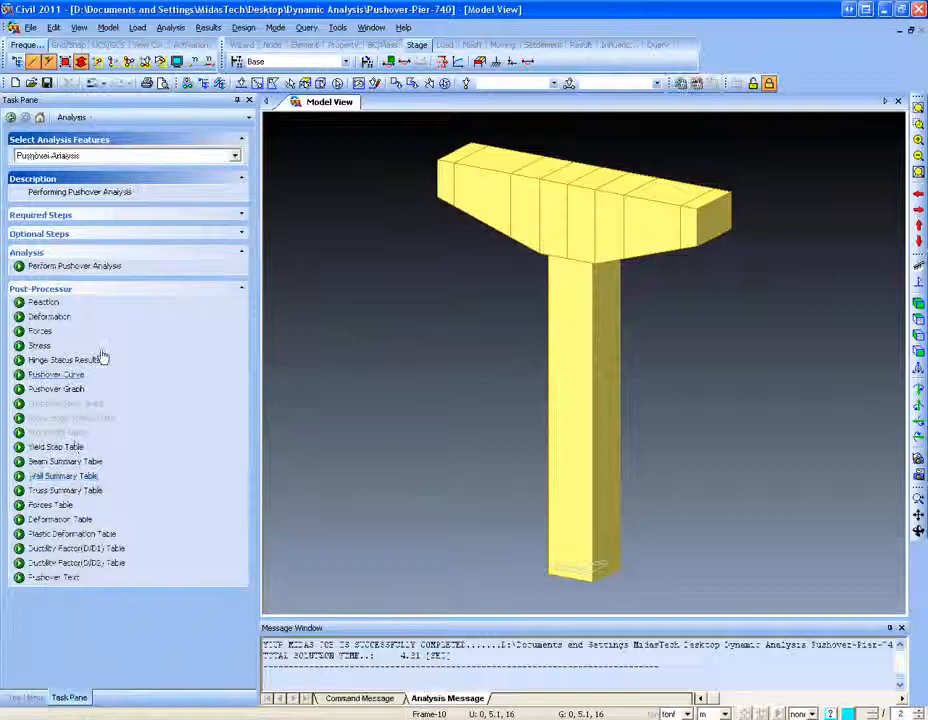
View the pushover hinge status of push-x on the rerun pier model as the Dx ductility factor (D/D1).
left_click(56, 376)
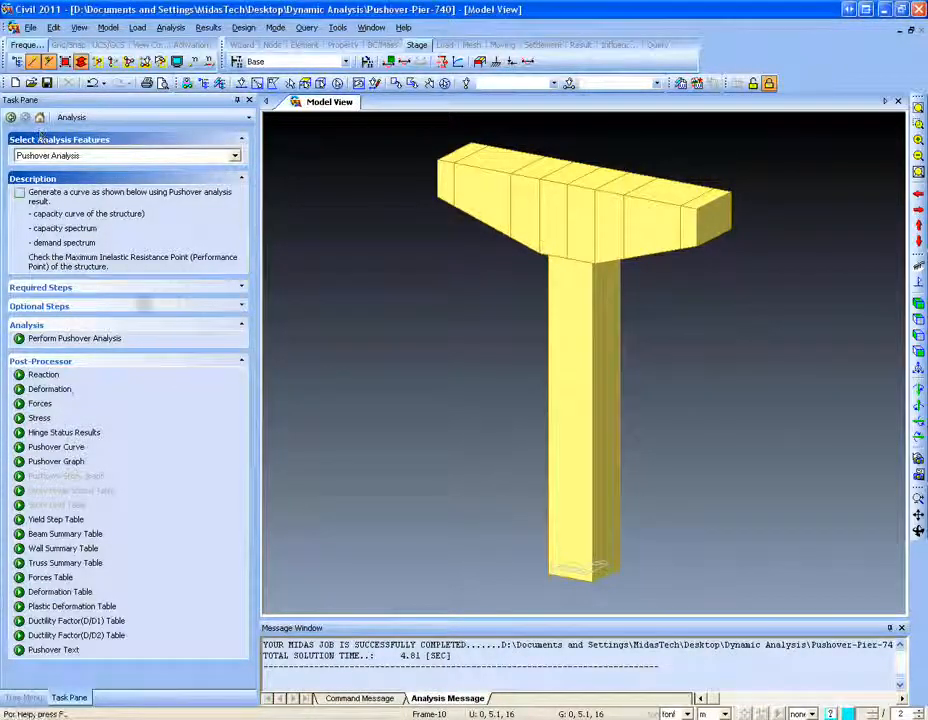
left_click(68, 434)
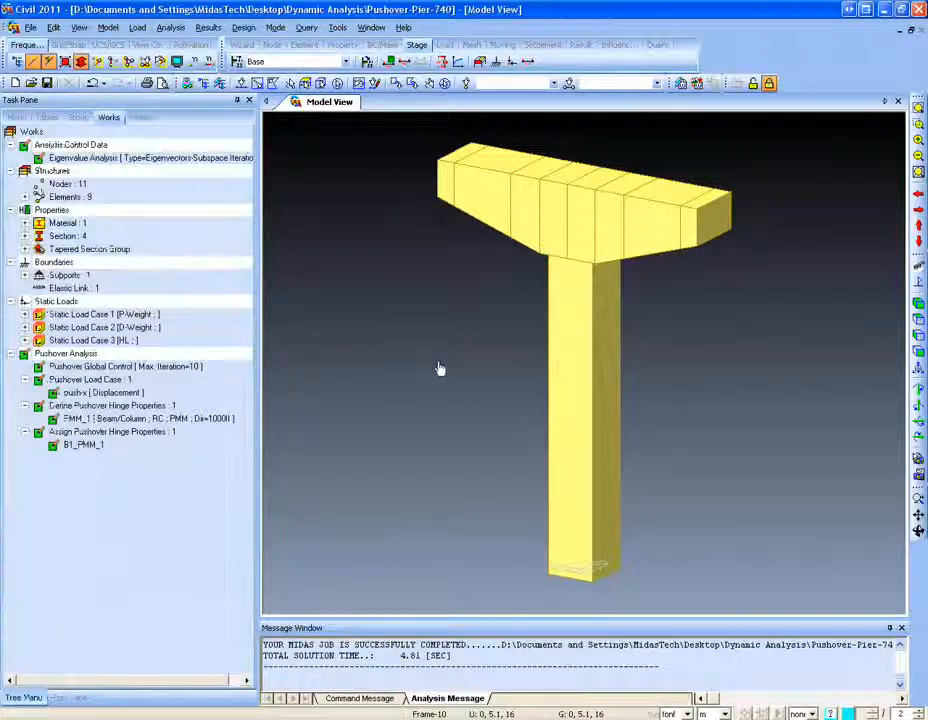
mouse_move(51, 257)
left_mouse_down()
mouse_move(66, 250)
mouse_move(124, 268)
mouse_move(157, 249)
left_mouse_up()
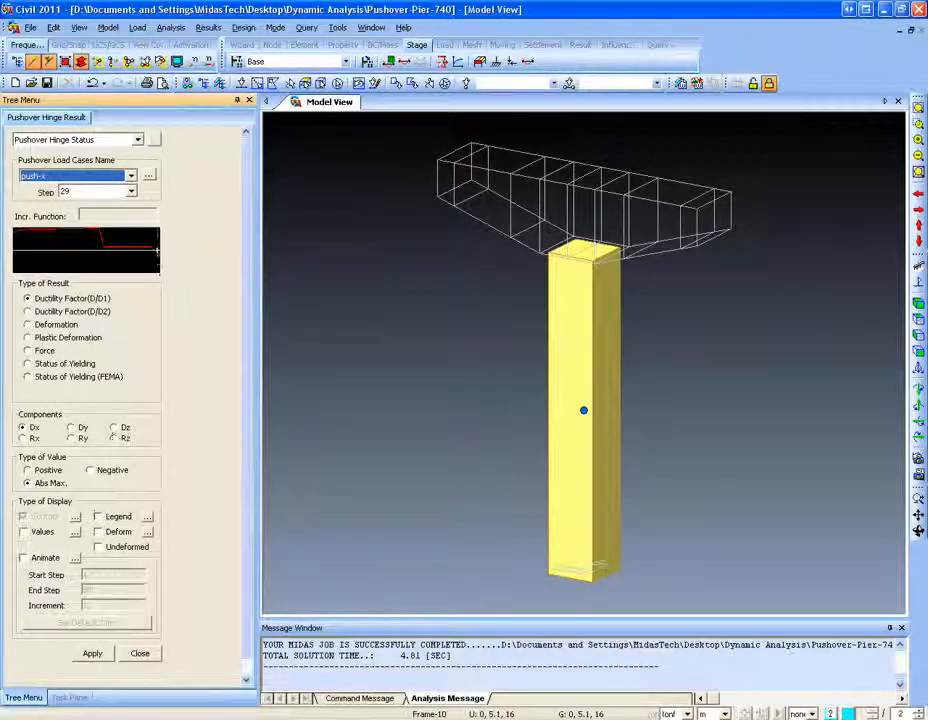
left_click(140, 653)
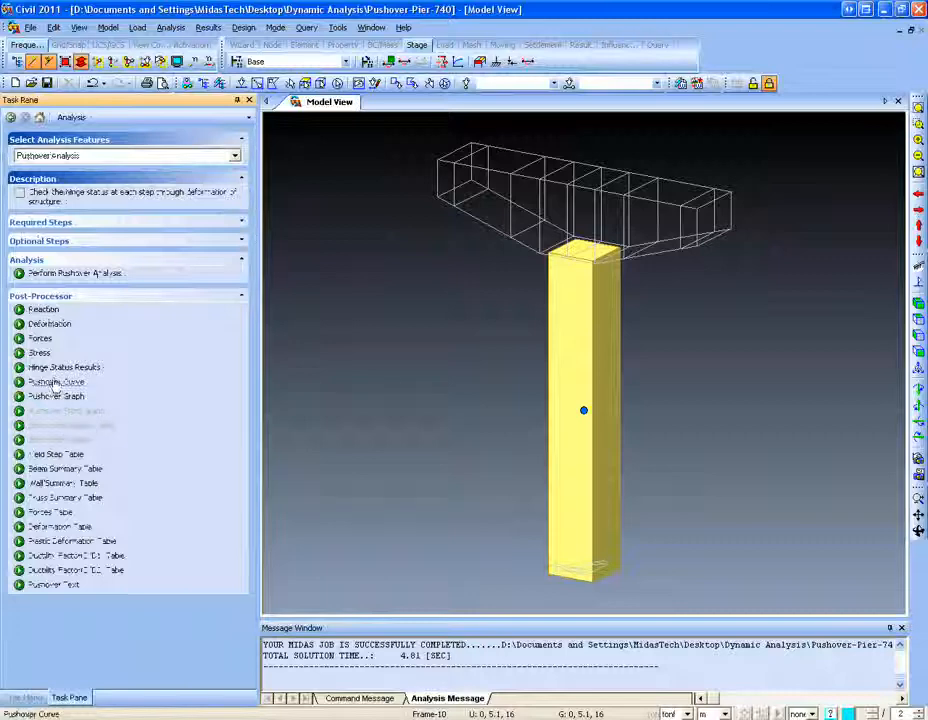
Review the rerun analysis's yield step table of element 1 for push-x in directions Dx, Ry and Rz.
left_click(62, 454)
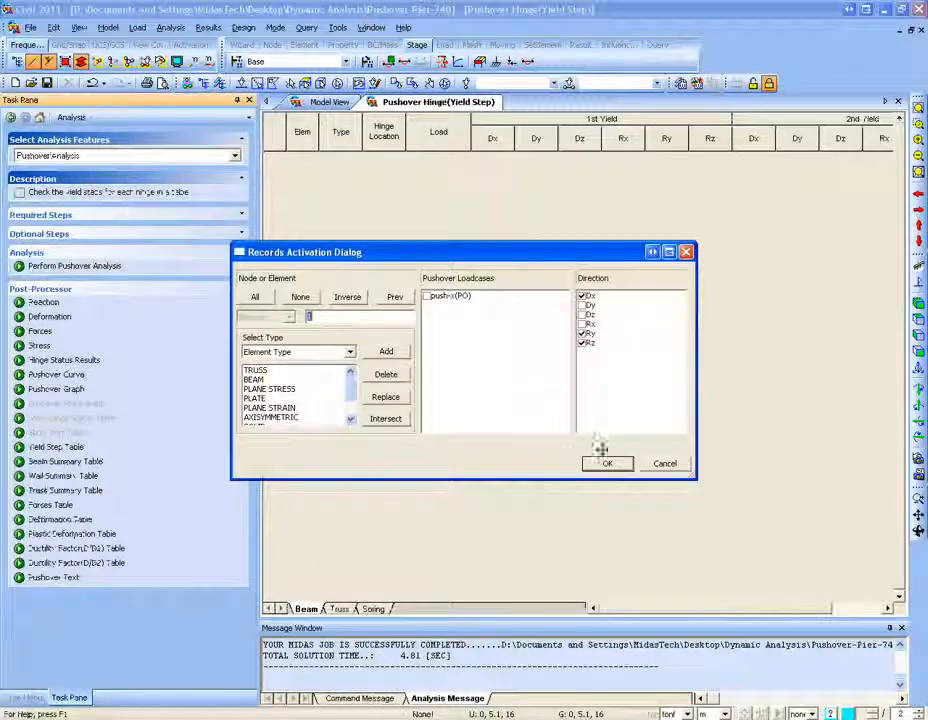
left_click(426, 297)
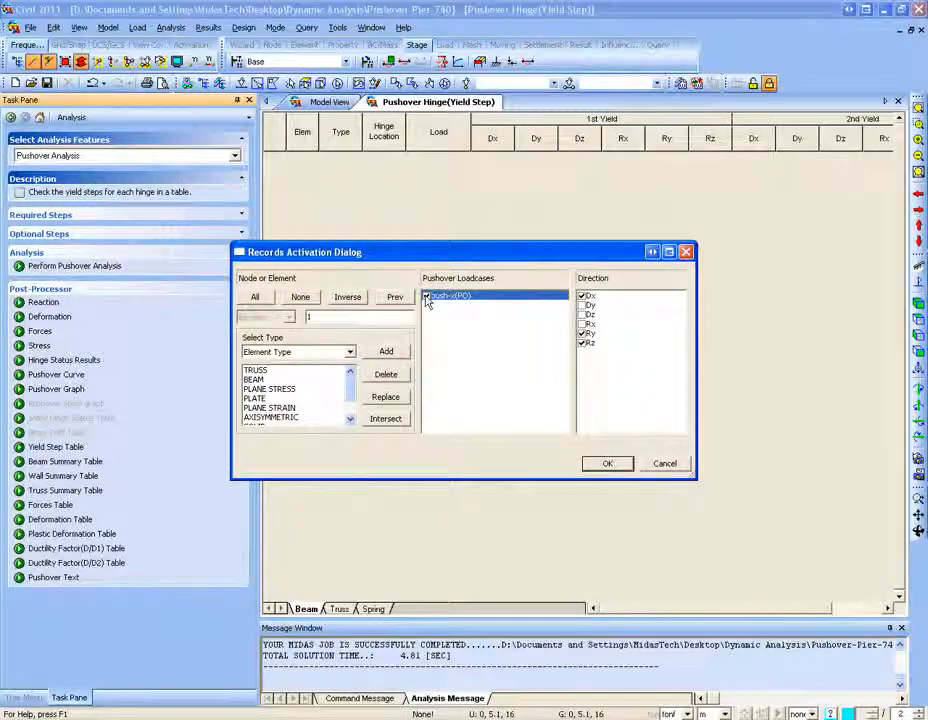
left_click(607, 463)
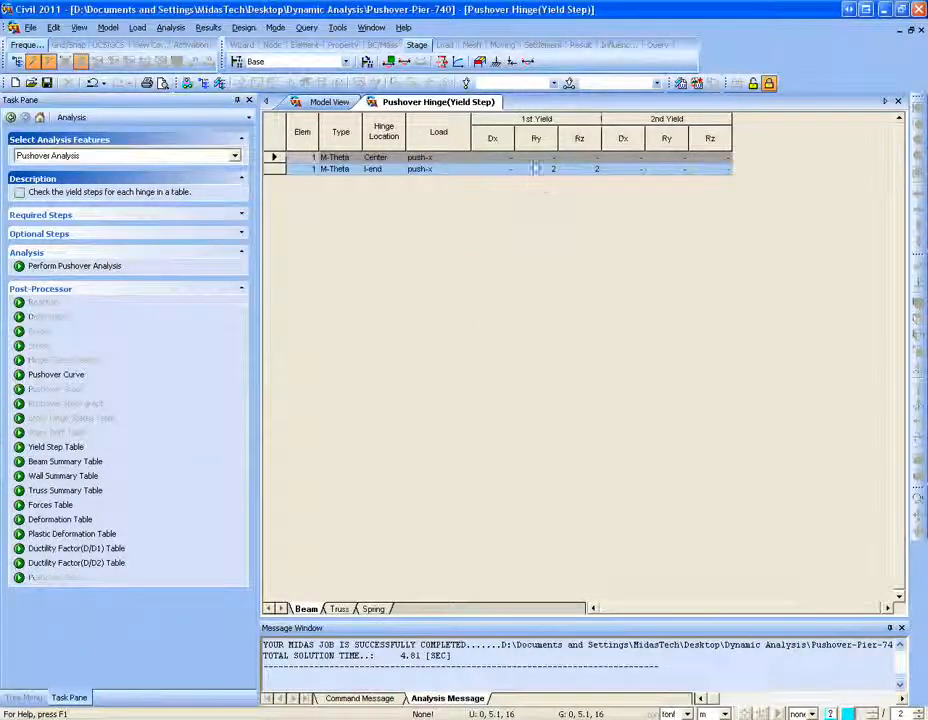
left_click(898, 101)
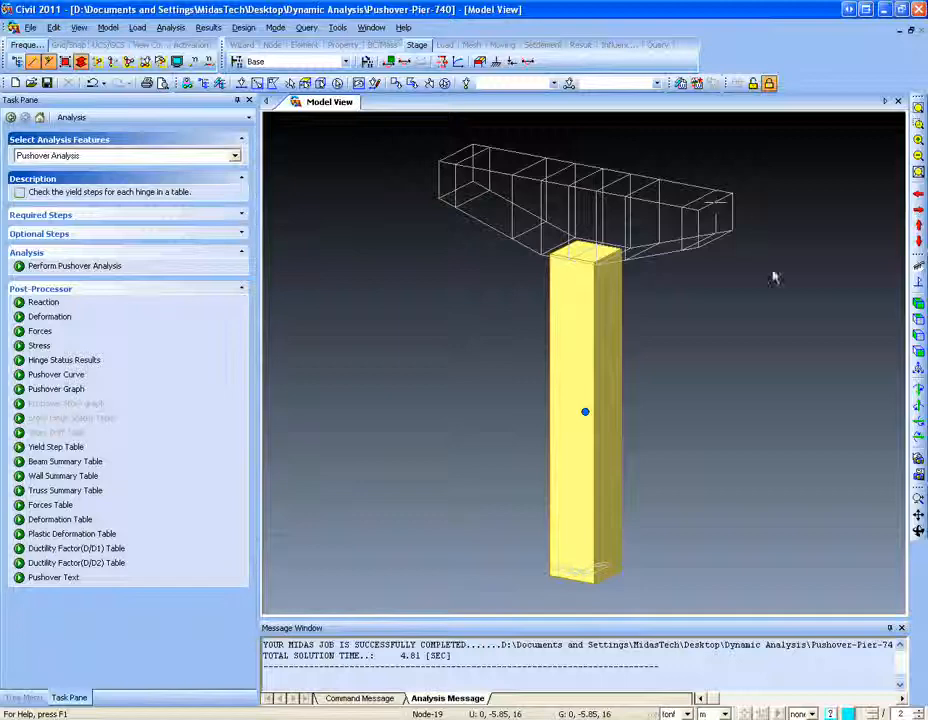
middle_click_drag(446, 404, 502, 370, "ctrl")
middle_click_drag(431, 368, 471, 389, "ctrl")
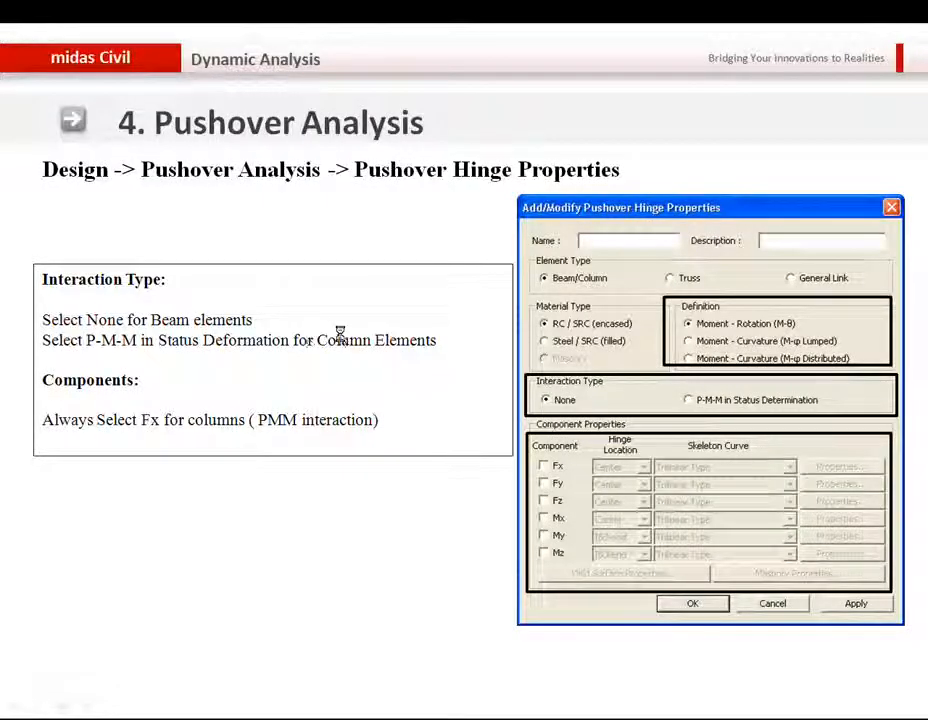
left_click(340, 335)
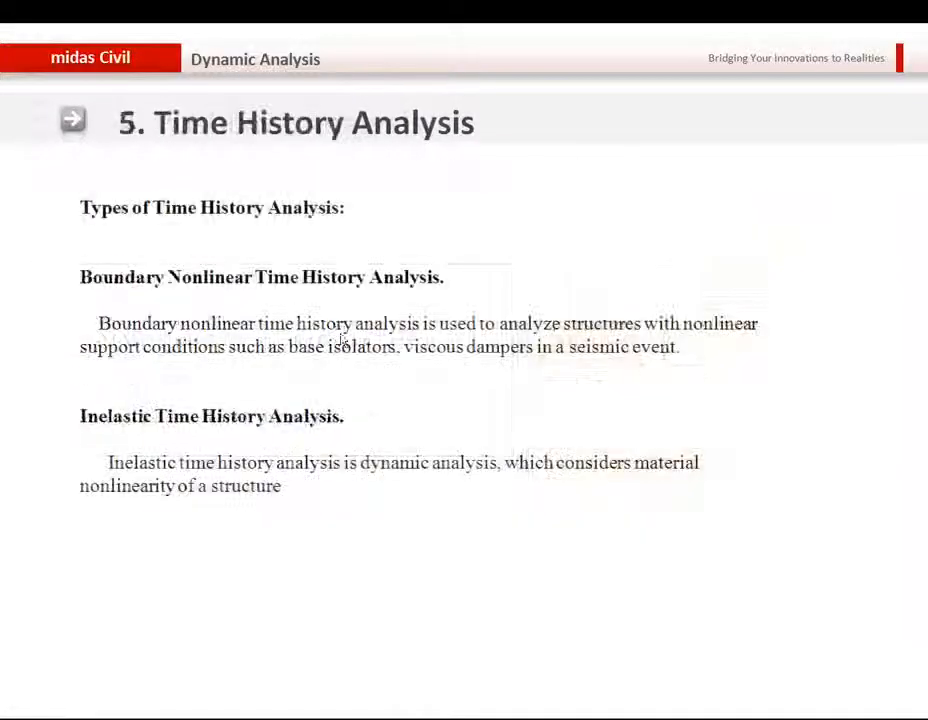
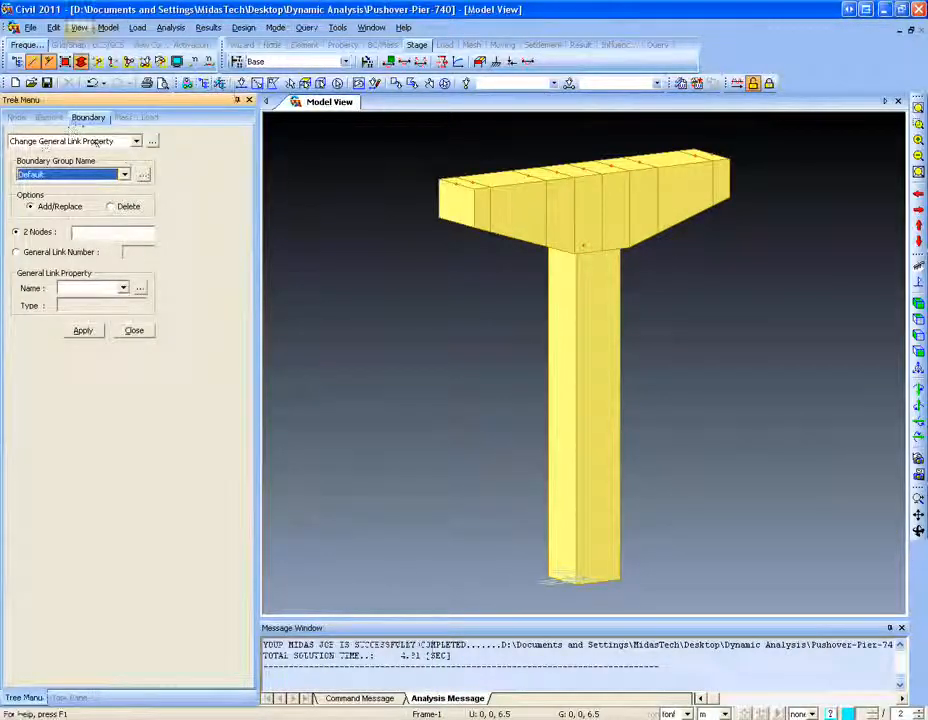
Start a new general link property and examine the Element application type with its Inelastic Hinge Properties definition.
left_click(108, 27)
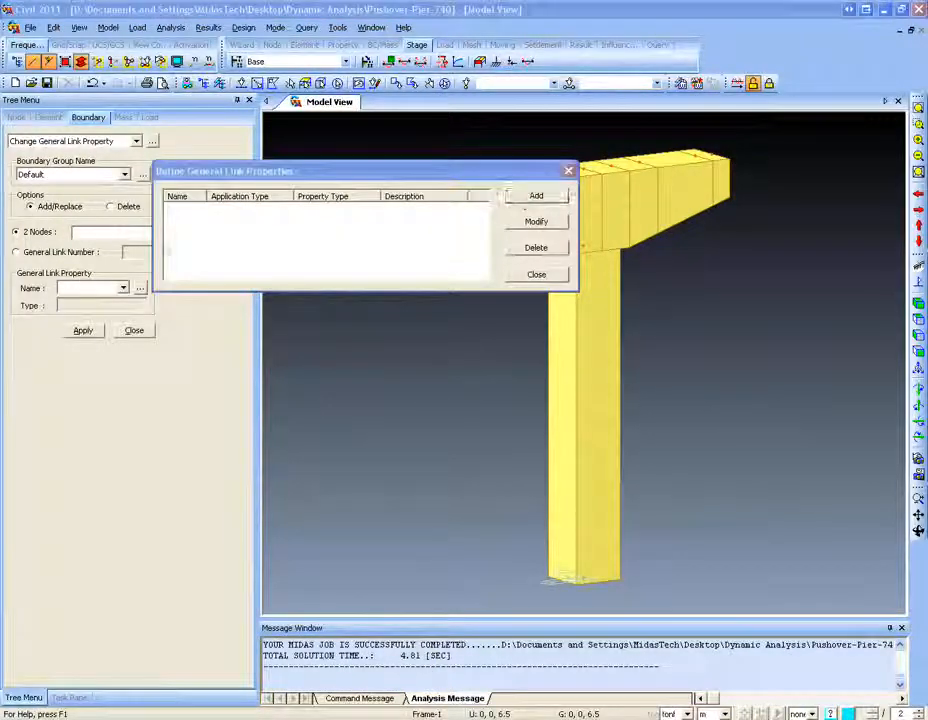
left_click(536, 196)
left_click_drag(200, 232, 697, 262)
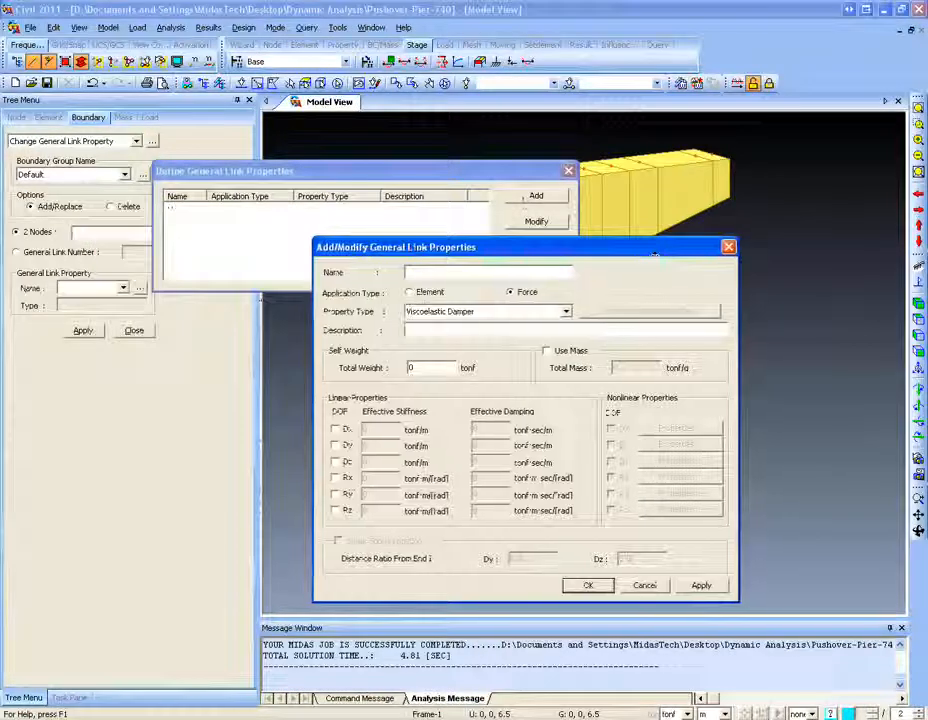
left_click(410, 292)
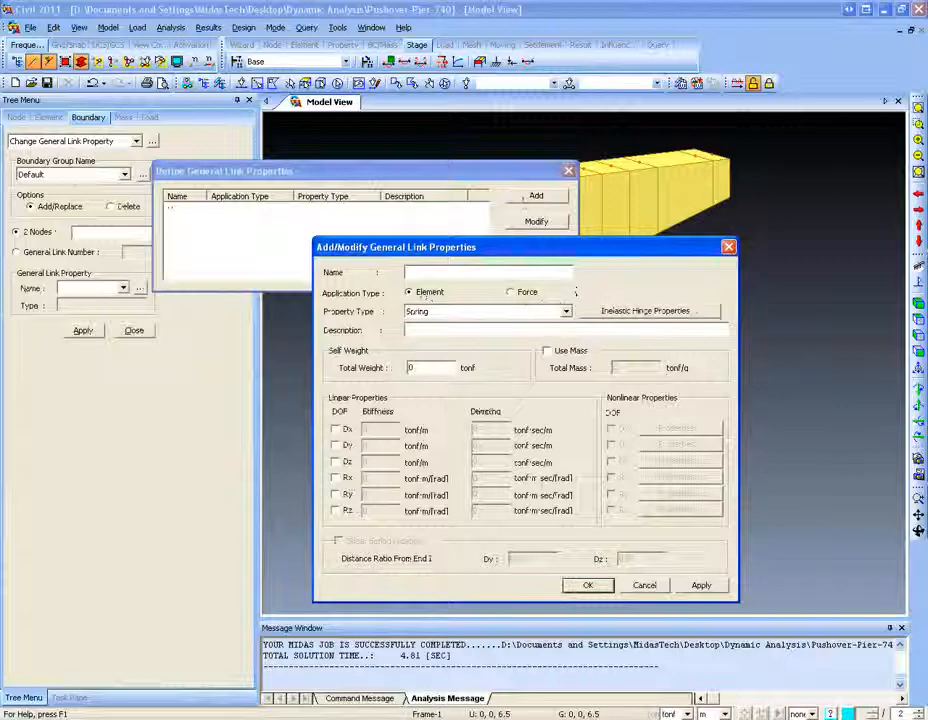
left_click(511, 292)
left_click(410, 292)
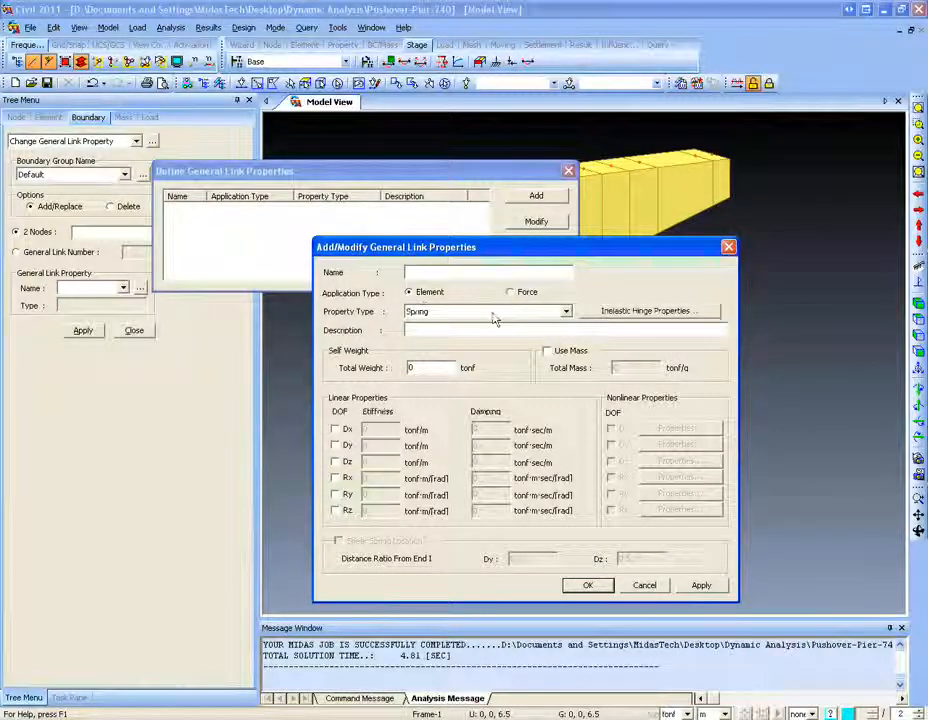
left_click(612, 313)
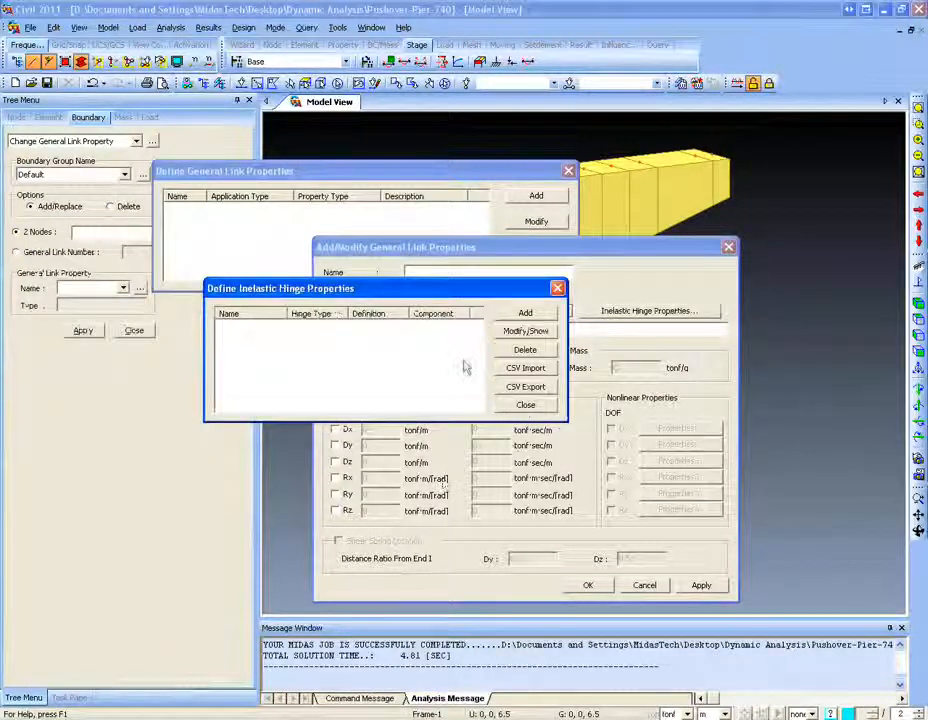
left_click(557, 288)
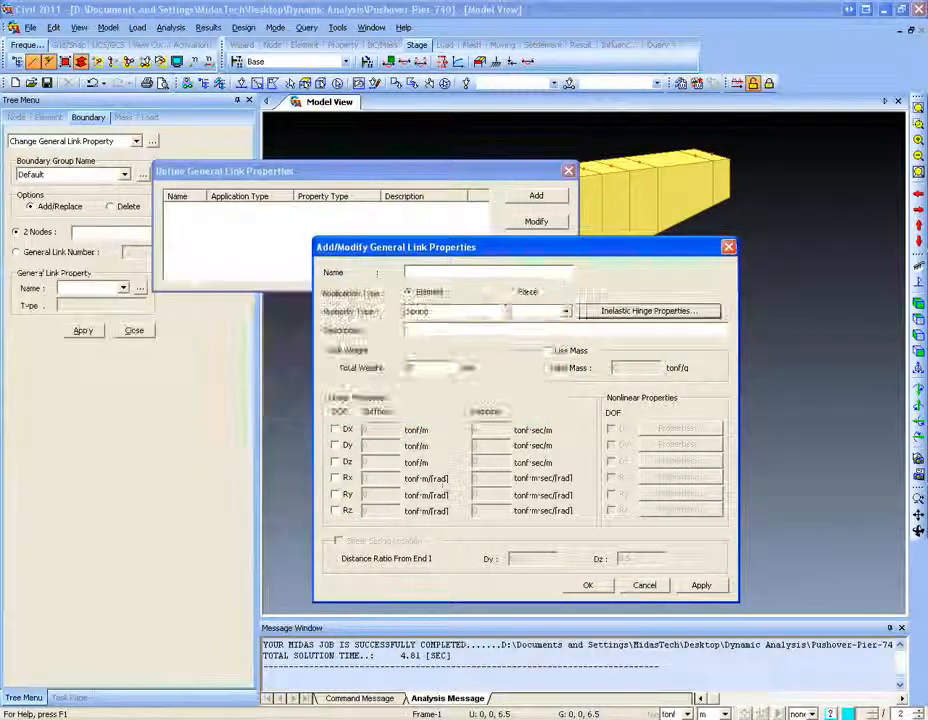
Examine the Force-type general link property types, choosing Lead Rubber Bearing Isolator and Friction Pendulum System Isolator in turn.
left_click(510, 292)
left_click(490, 314)
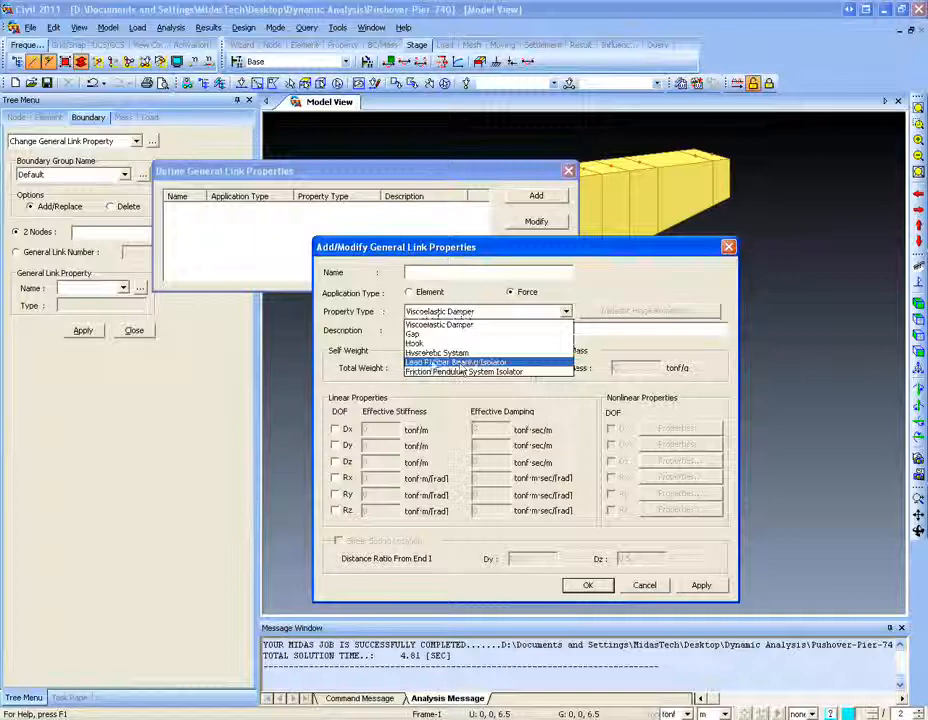
left_click(470, 363)
left_click(490, 312)
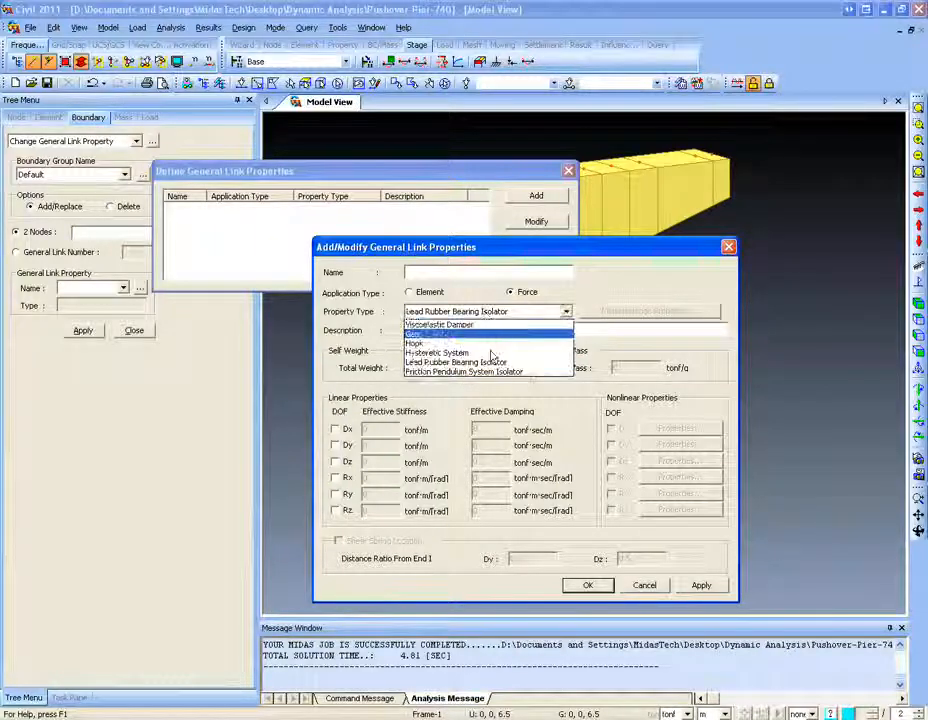
left_click(490, 371)
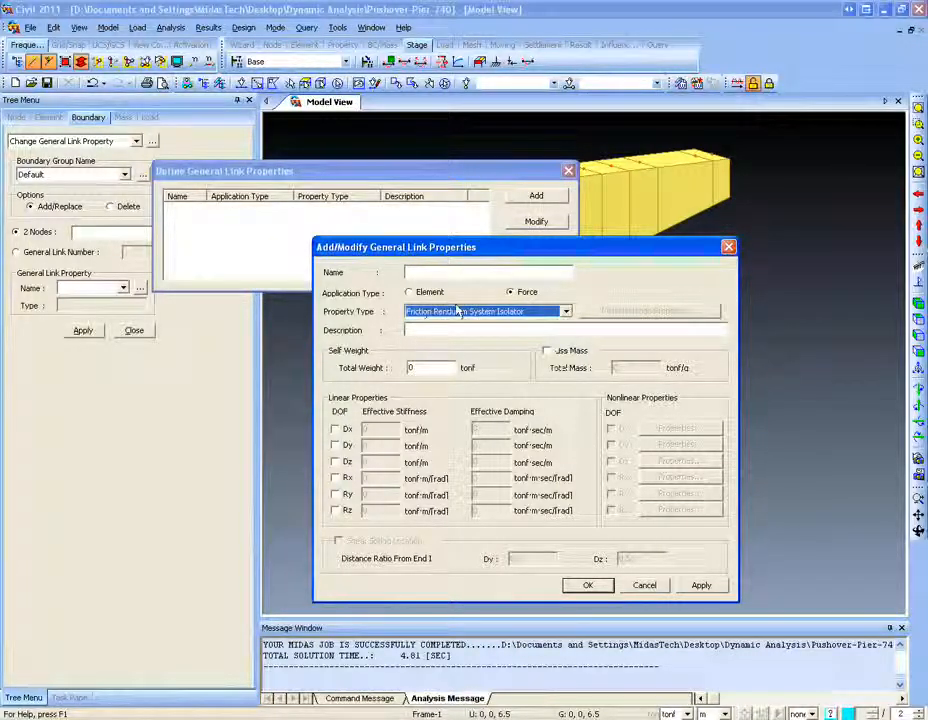
left_click(462, 313)
left_click(470, 362)
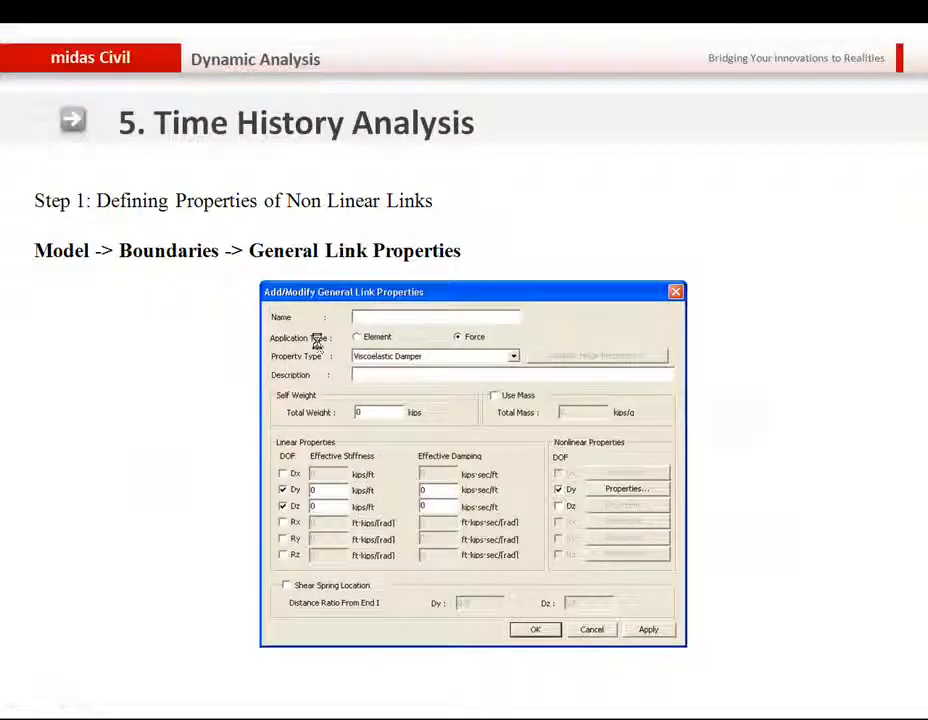
left_click(316, 342)
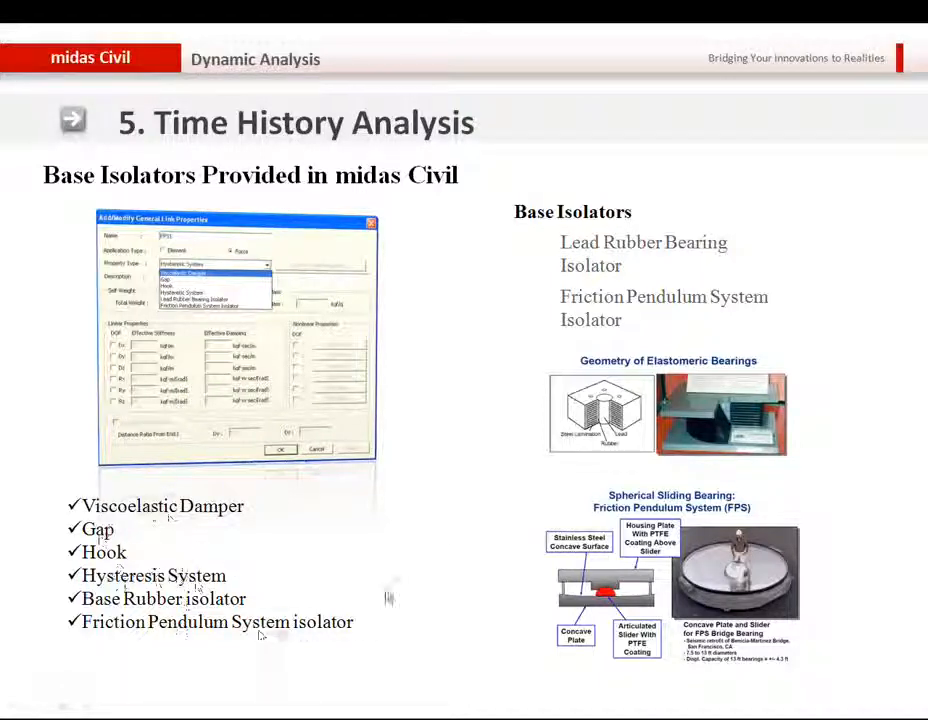
left_click(356, 445)
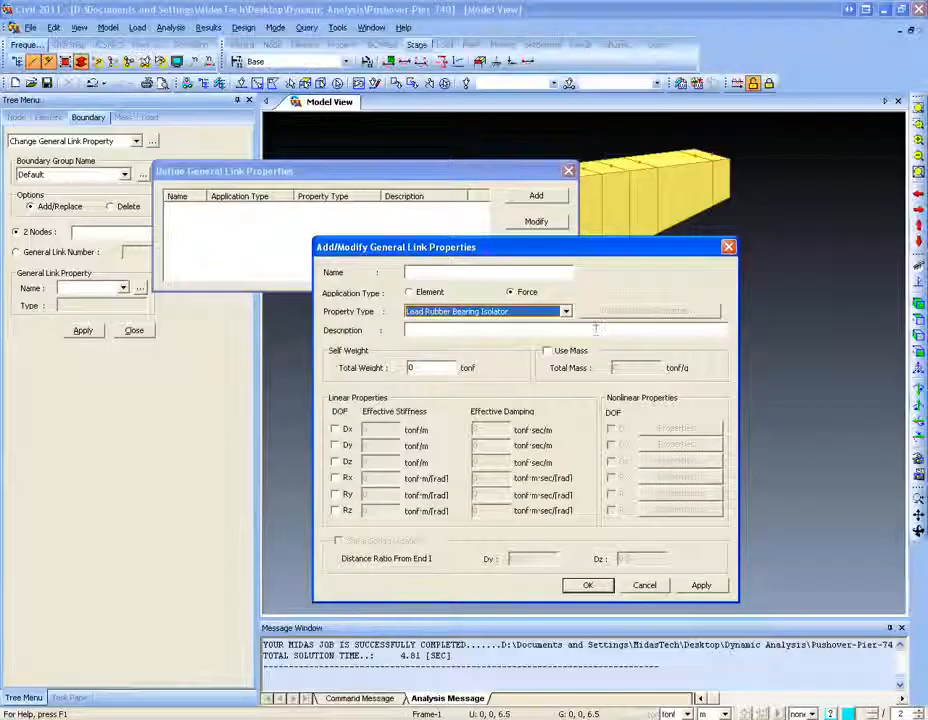
Discard the new general link property, then open Boundary Non linear_ final Model.mcb and show it with solid member sections.
key("Escape")
key("Escape")
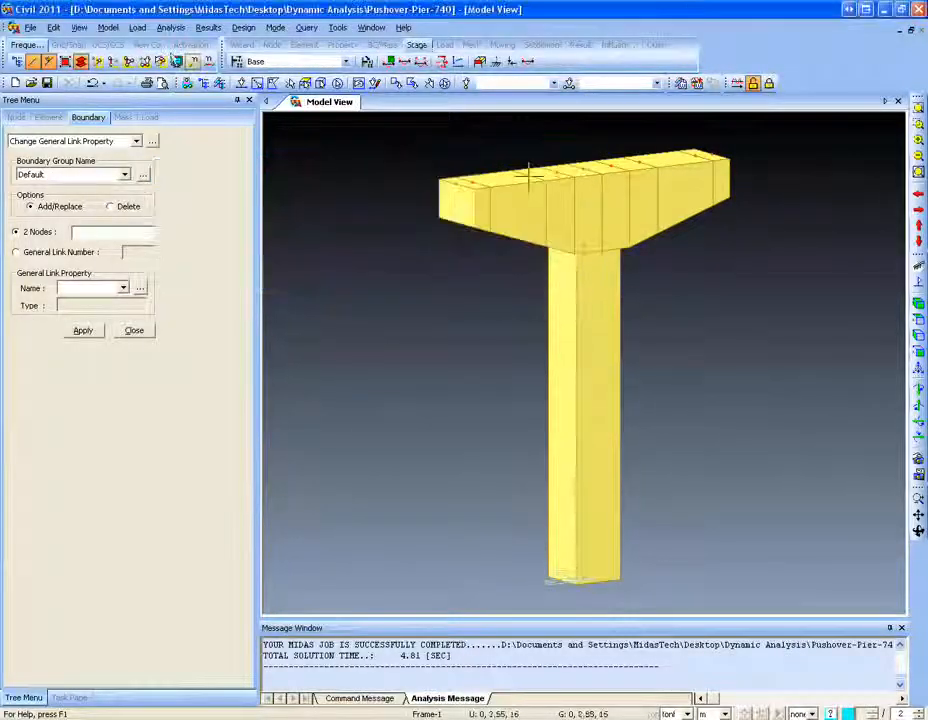
left_click(30, 27)
left_click(60, 58)
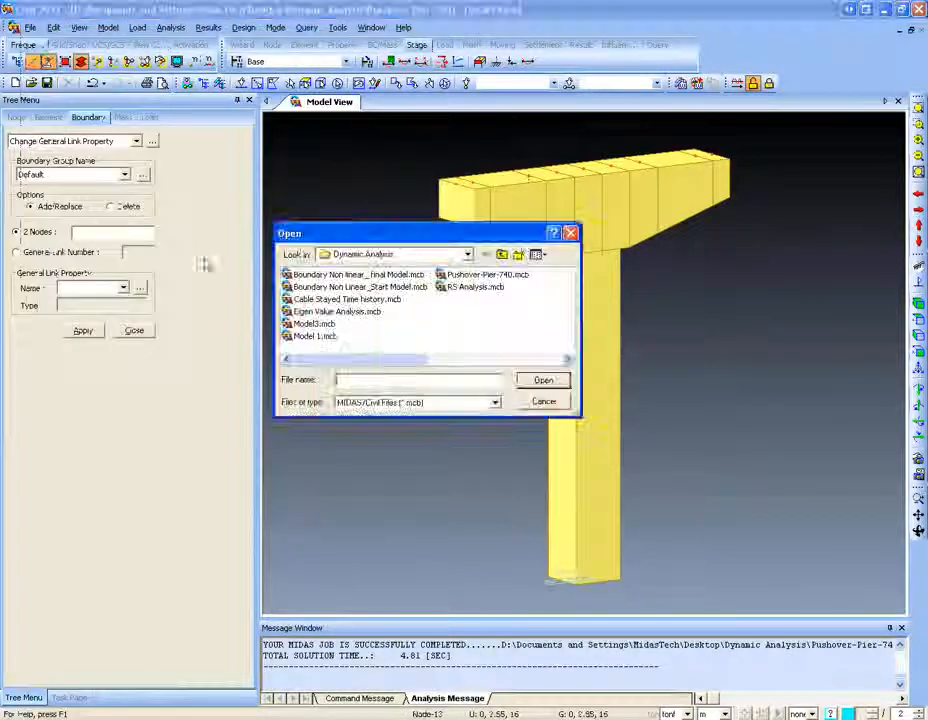
left_click(340, 274)
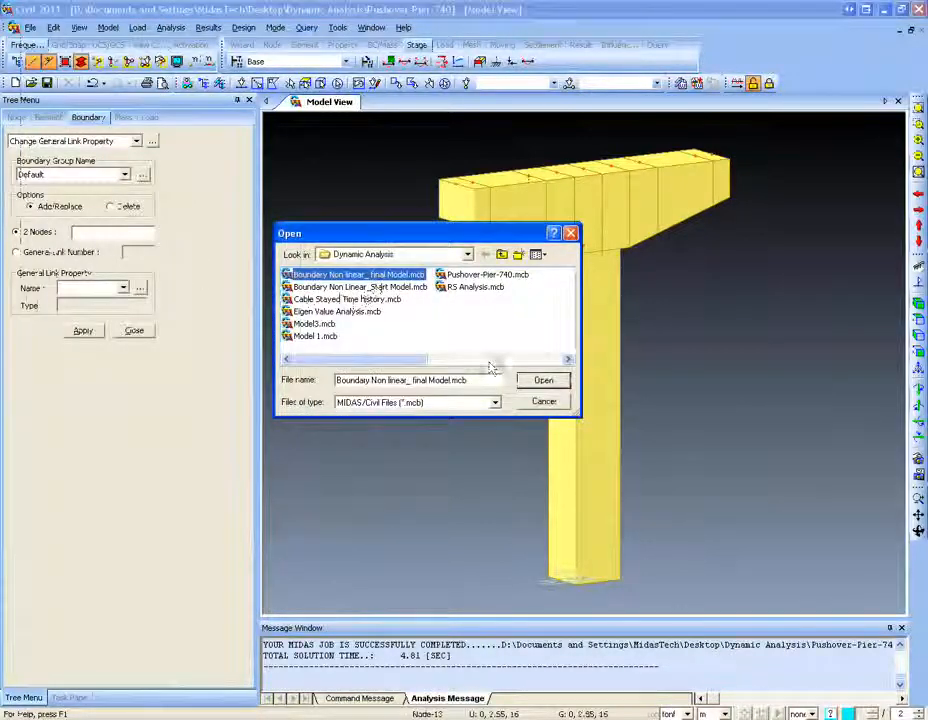
left_click(540, 380)
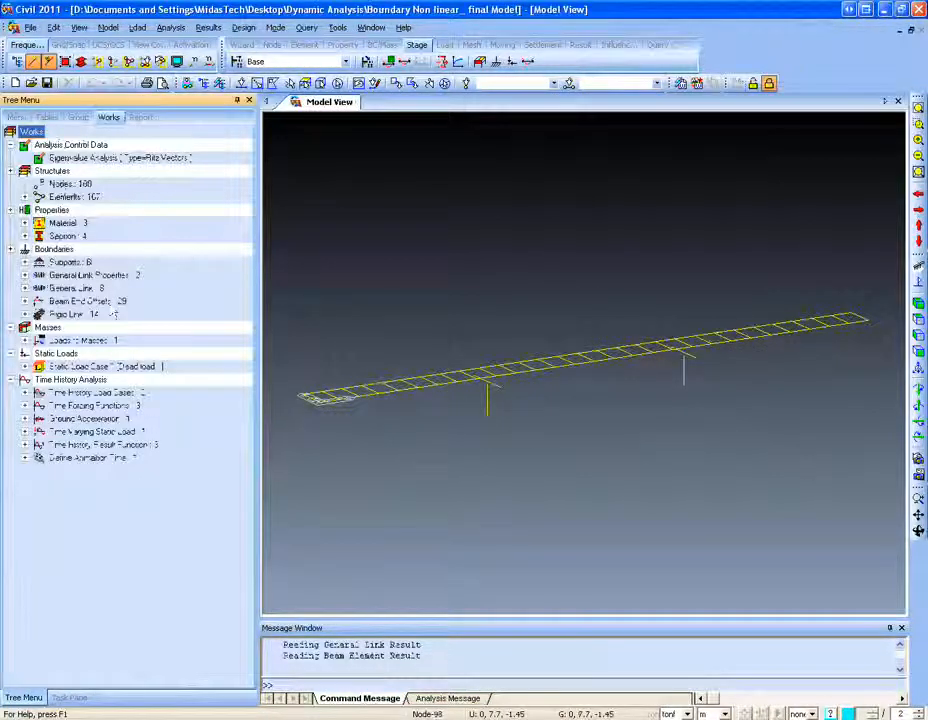
left_click(81, 62)
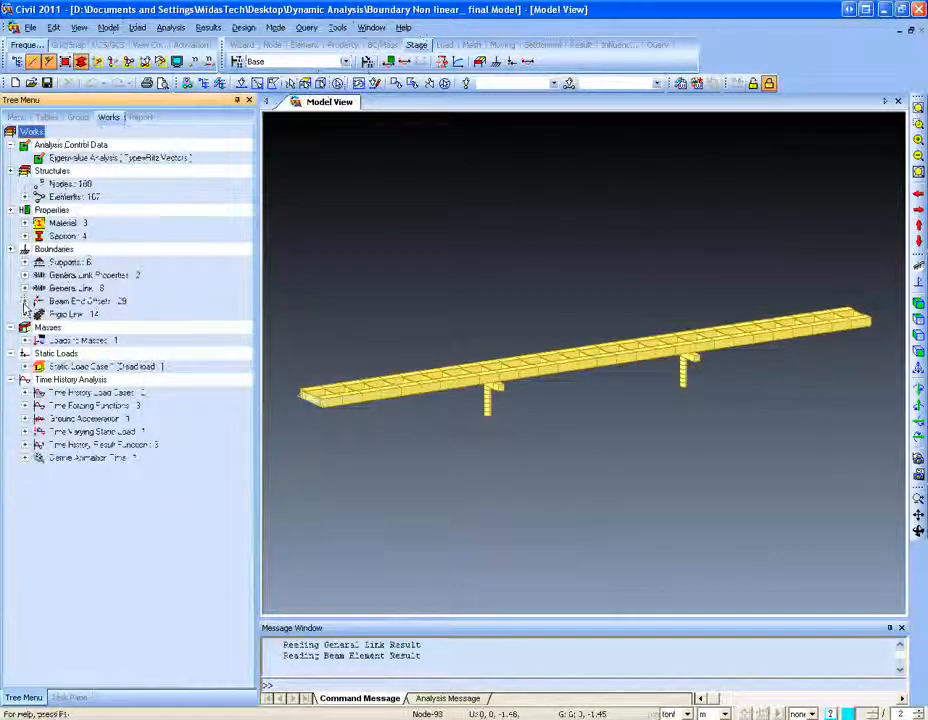
Open Boundary Non Linear_Start Model.mcb and show the bridge with solid member sections.
left_click(33, 28)
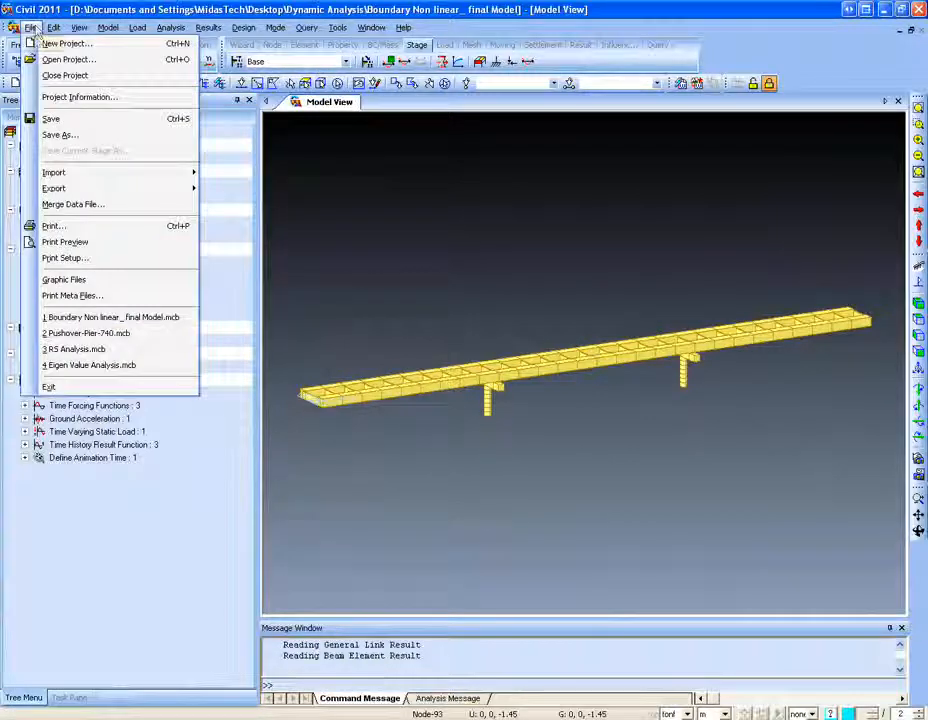
left_click(66, 59)
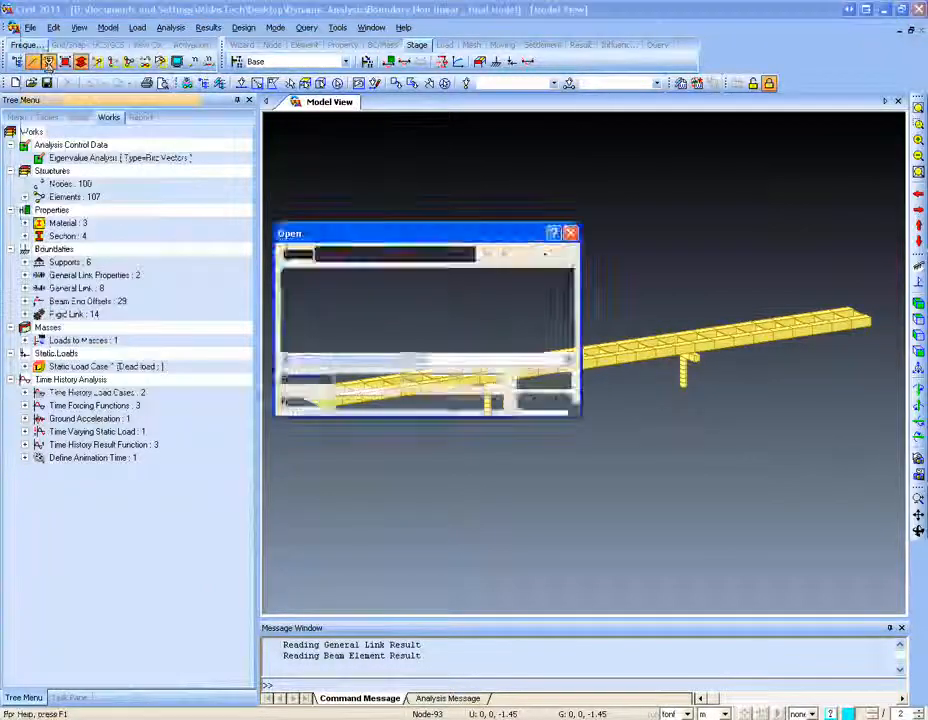
left_click(360, 275)
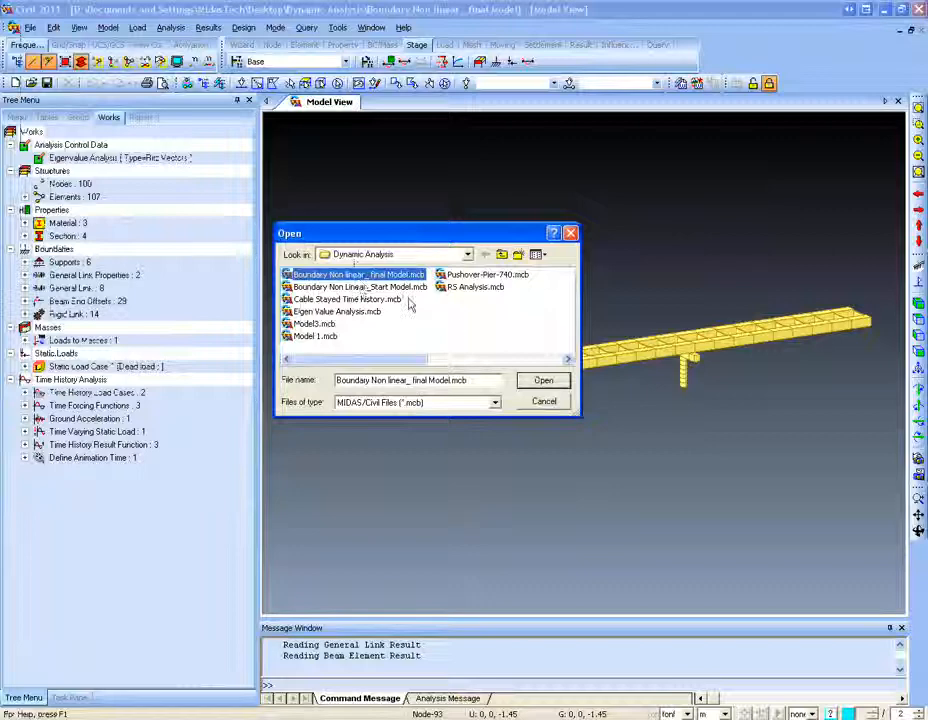
left_click(360, 287)
left_click(552, 397)
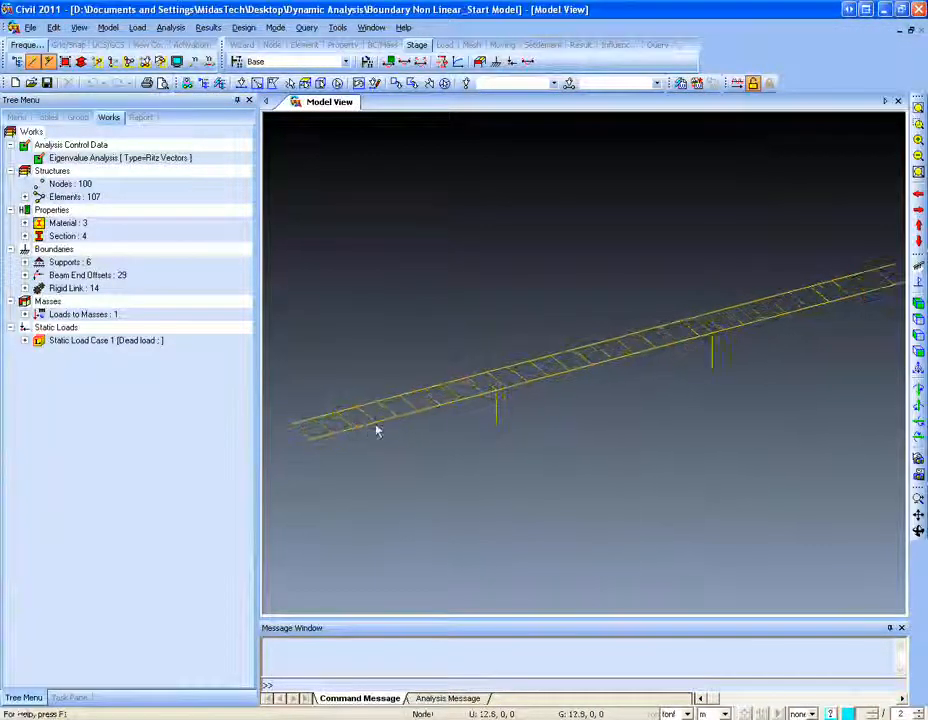
left_click(81, 62)
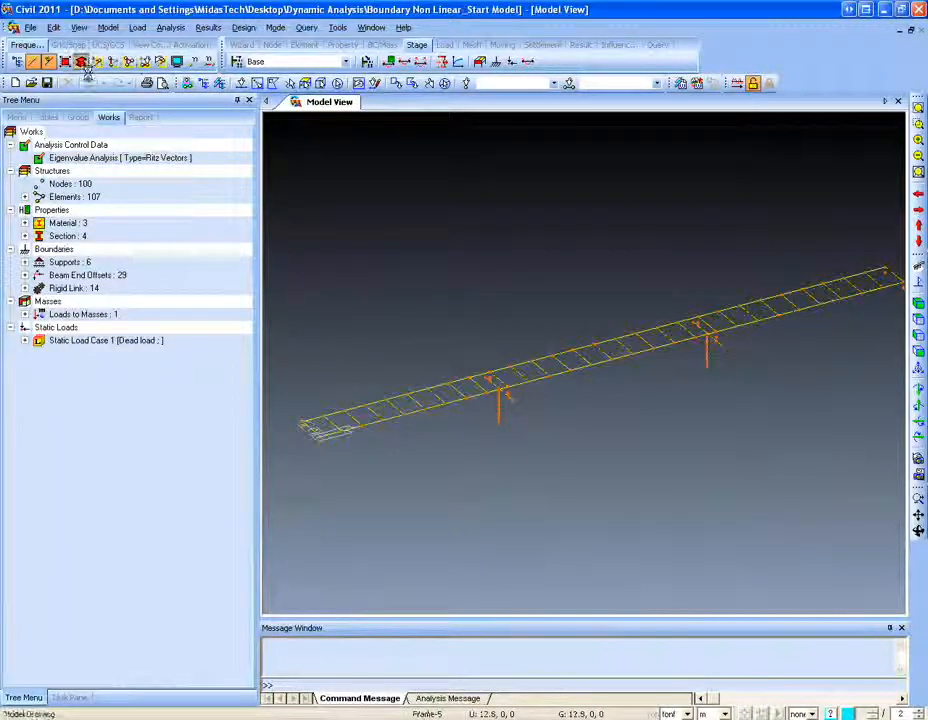
mouse_move(499, 506)
middle_mouse_down("ctrl")
mouse_move(501, 460)
mouse_move(503, 470)
mouse_move(400, 436)
mouse_move(537, 430)
mouse_move(435, 429)
mouse_move(609, 451)
mouse_move(463, 479)
mouse_move(344, 470)
mouse_move(439, 437)
mouse_move(358, 445)
mouse_move(326, 493)
middle_mouse_up("ctrl")
scroll(400, 432, "up", 3)
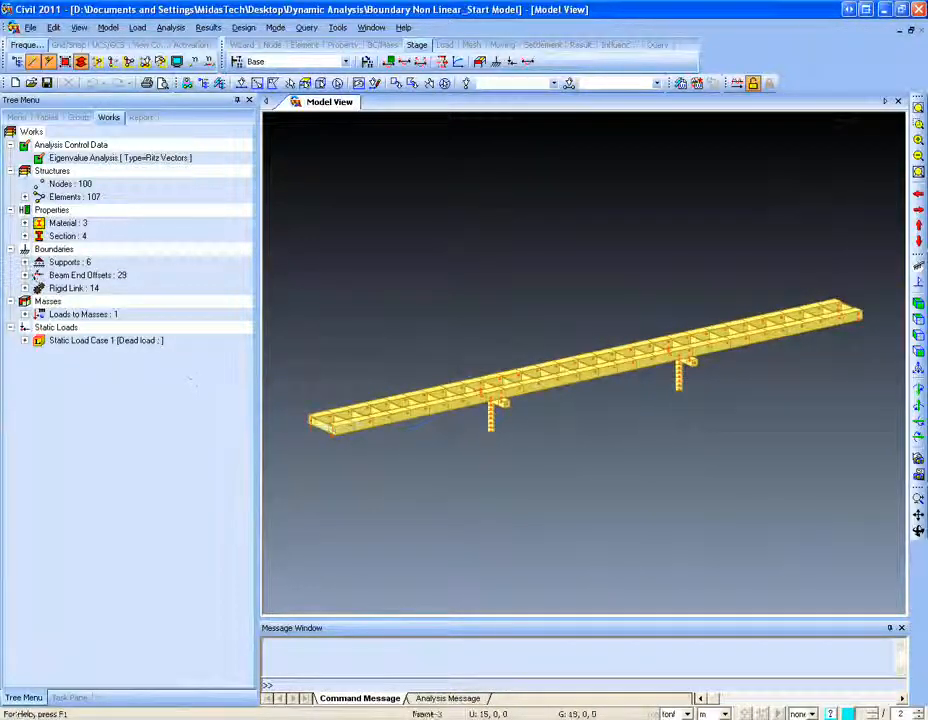
Display the Type 1 [111111] supports on the bridge model.
left_click(25, 262)
right_click(95, 274)
left_click(135, 414)
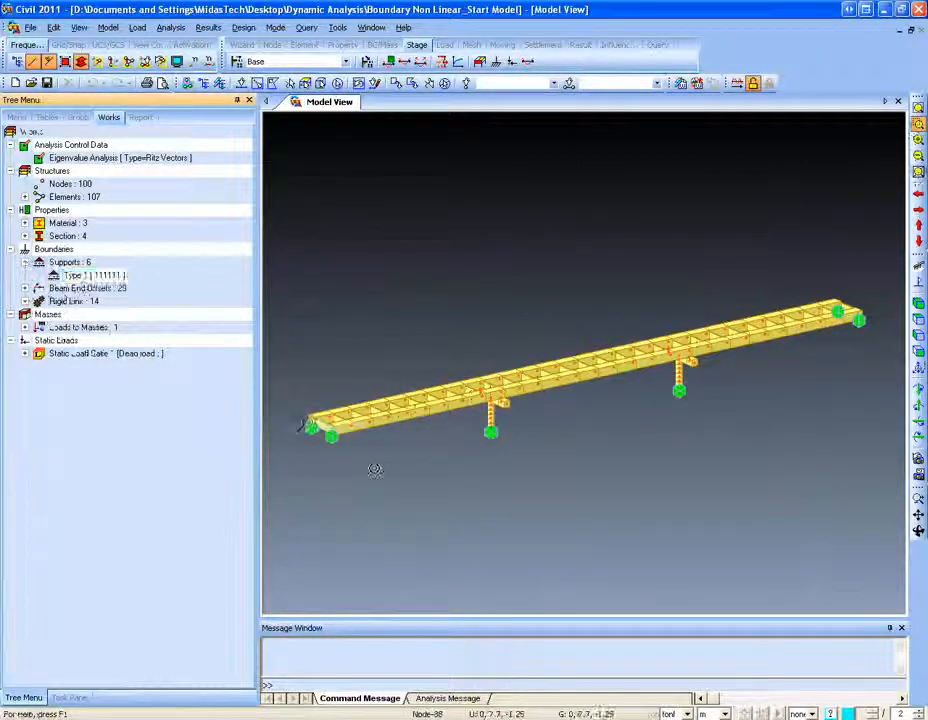
Display the Type 1 rigid link (master node 1) at the support under the girder's end.
left_click_drag(300, 424, 371, 470)
left_click_drag(463, 255, 664, 380)
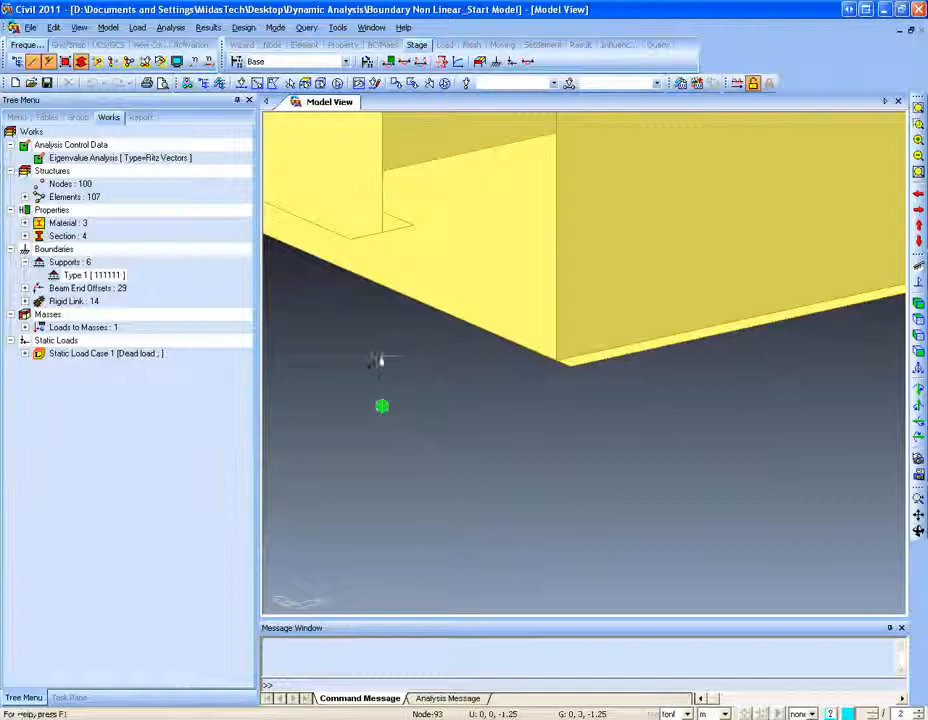
left_click(25, 301)
left_click(100, 314)
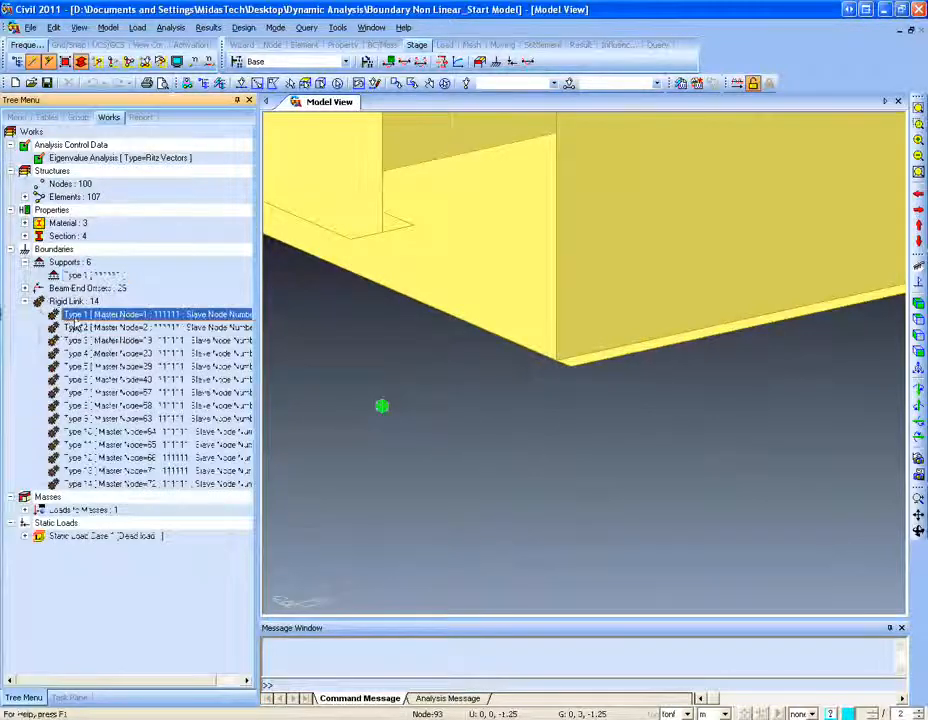
right_click(86, 316)
left_click(130, 475)
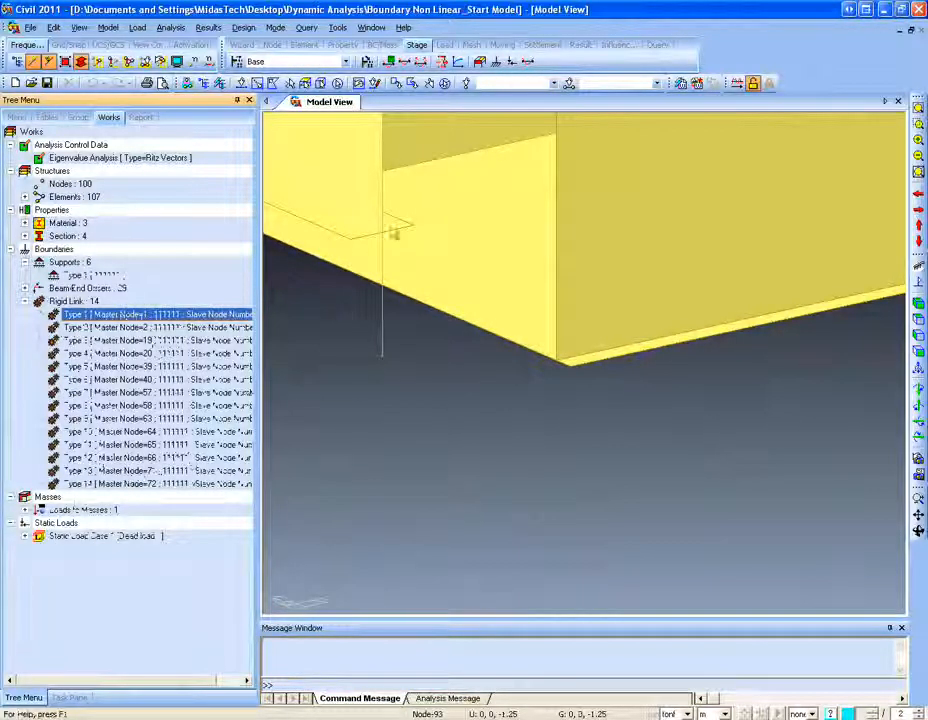
middle_click_drag(426, 205, 442, 368)
scroll(362, 454, "down", 1)
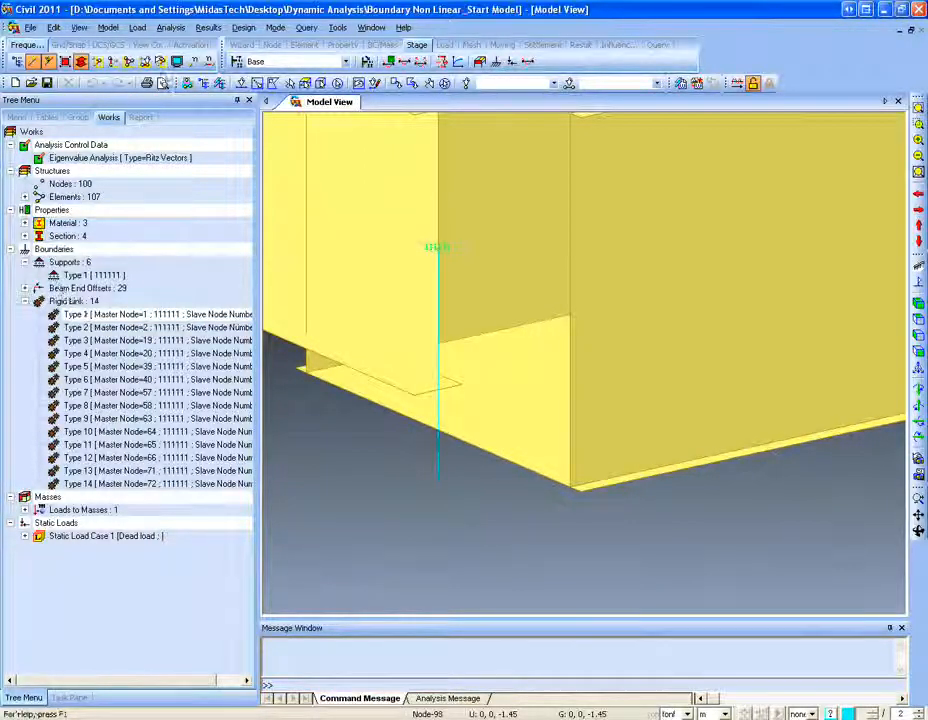
Turn on the boundary symbols in the display settings and show the bridge as wireframe.
left_click(177, 62)
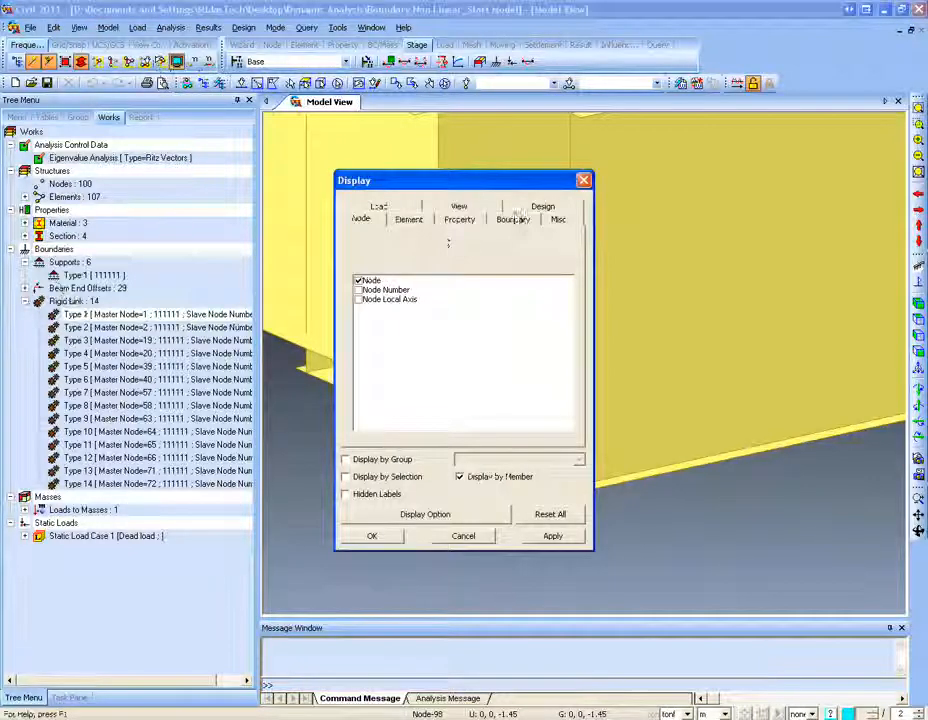
left_click(513, 219)
left_click_drag(382, 280, 386, 484)
left_click(359, 422)
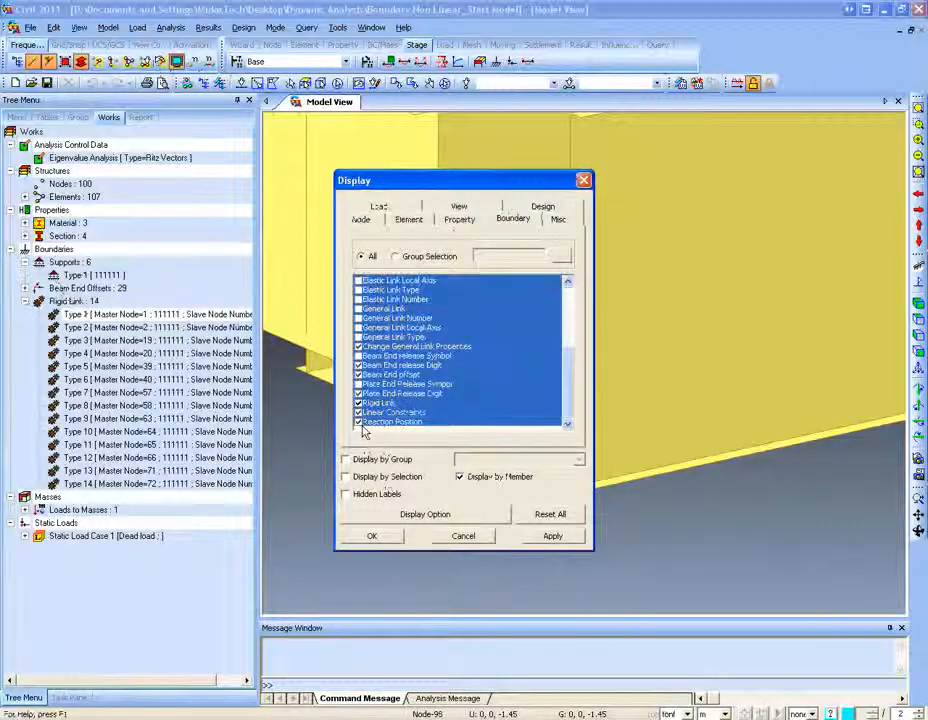
left_click(385, 536)
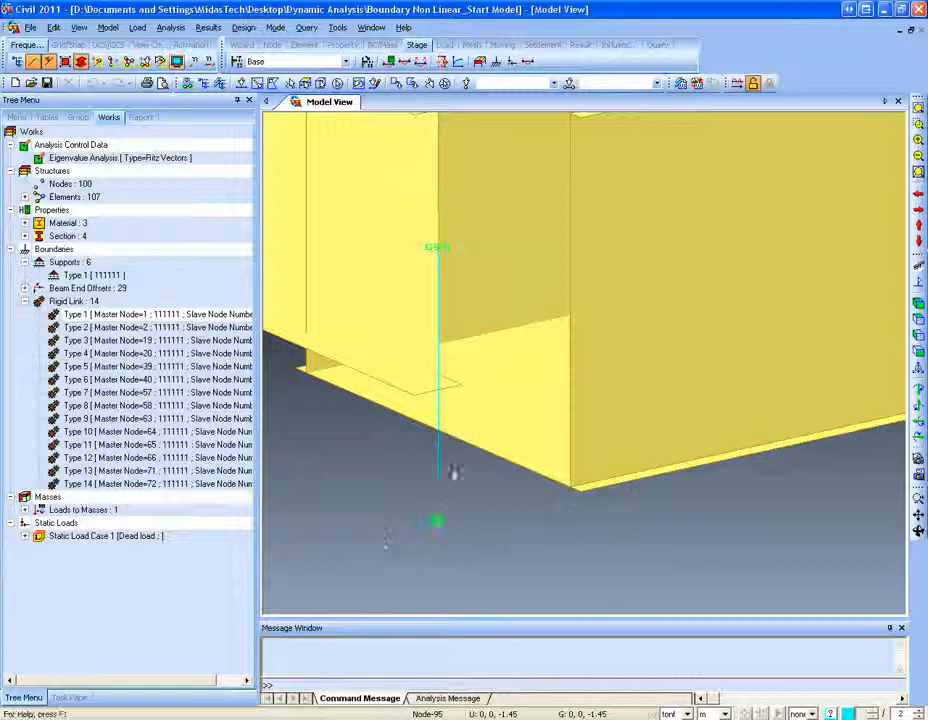
left_click(81, 61)
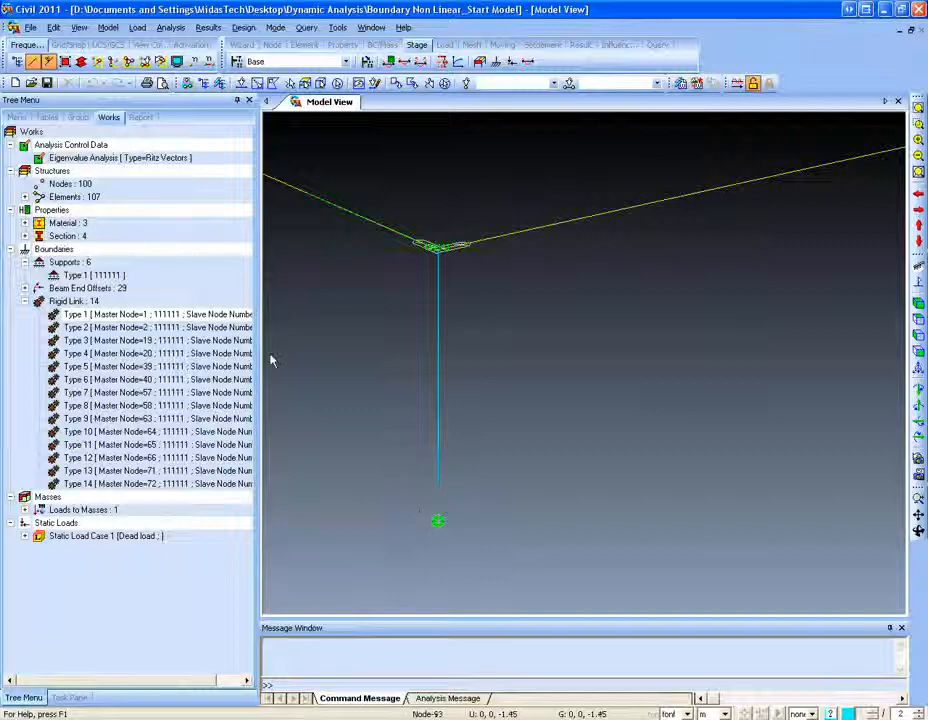
Start a new Force-type general link property named LRB-A with the property type Lead Rubber Bearing Isolator.
left_click(108, 27)
mouse_move(160, 157)
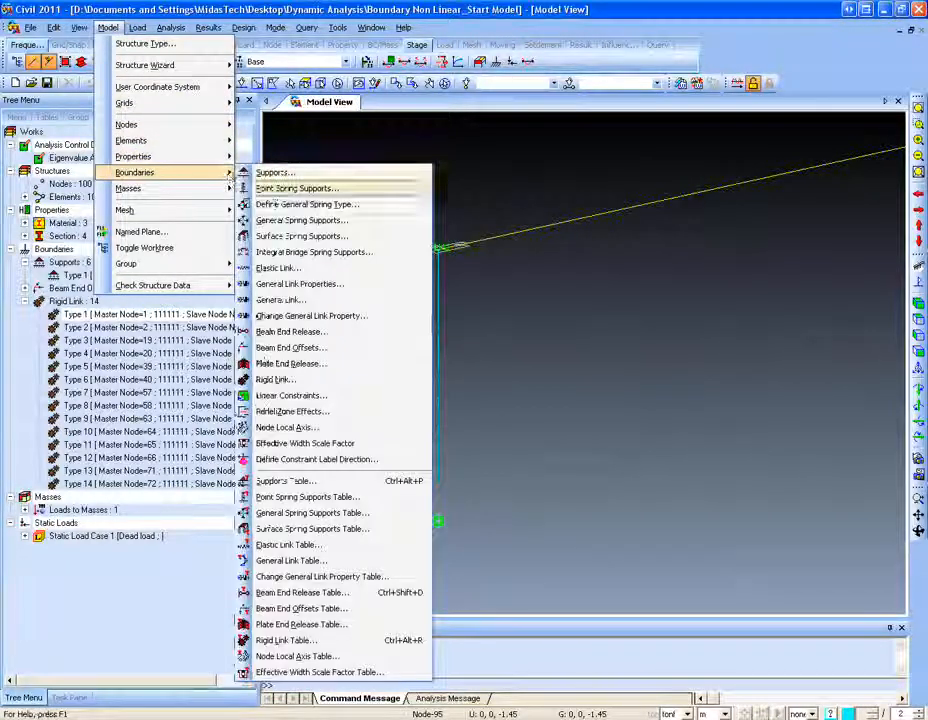
left_click(342, 286)
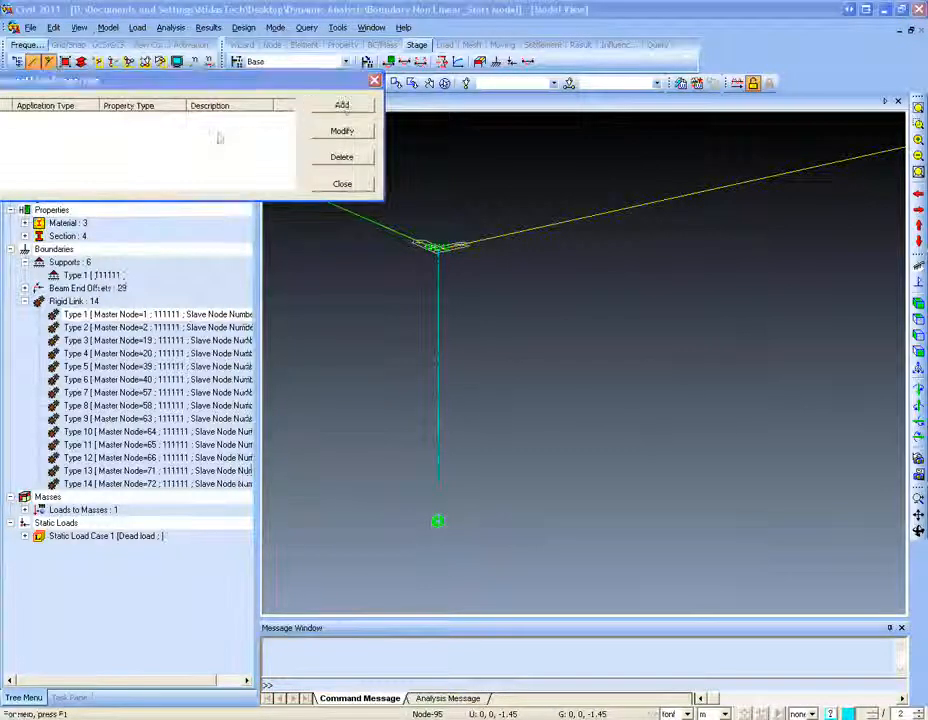
left_click(342, 104)
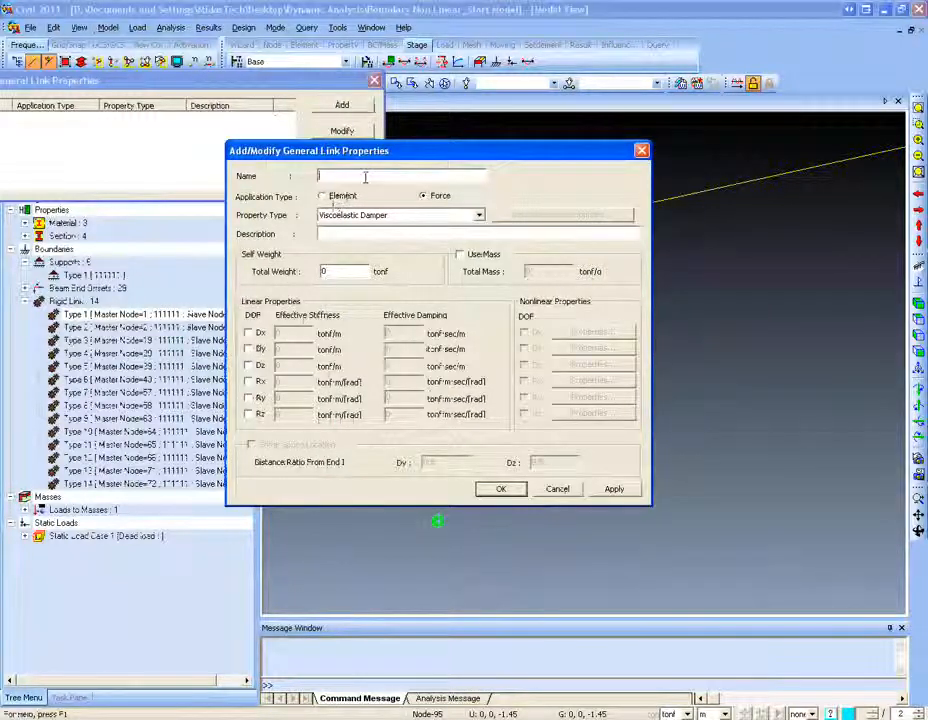
left_click(369, 177)
type("LBR1")
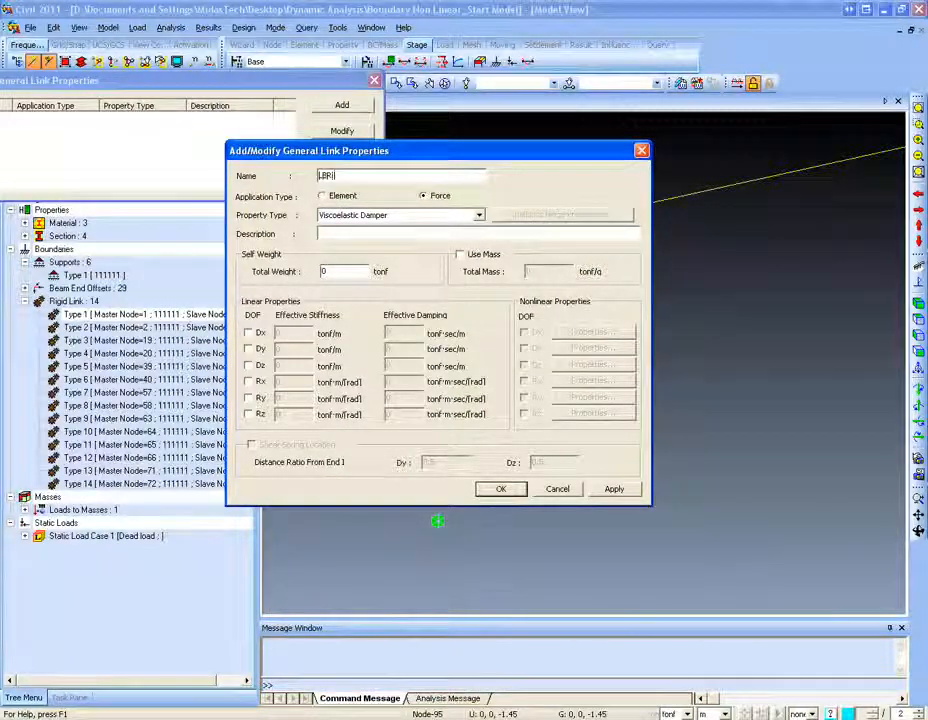
key("BackSpace")
type("RB-1")
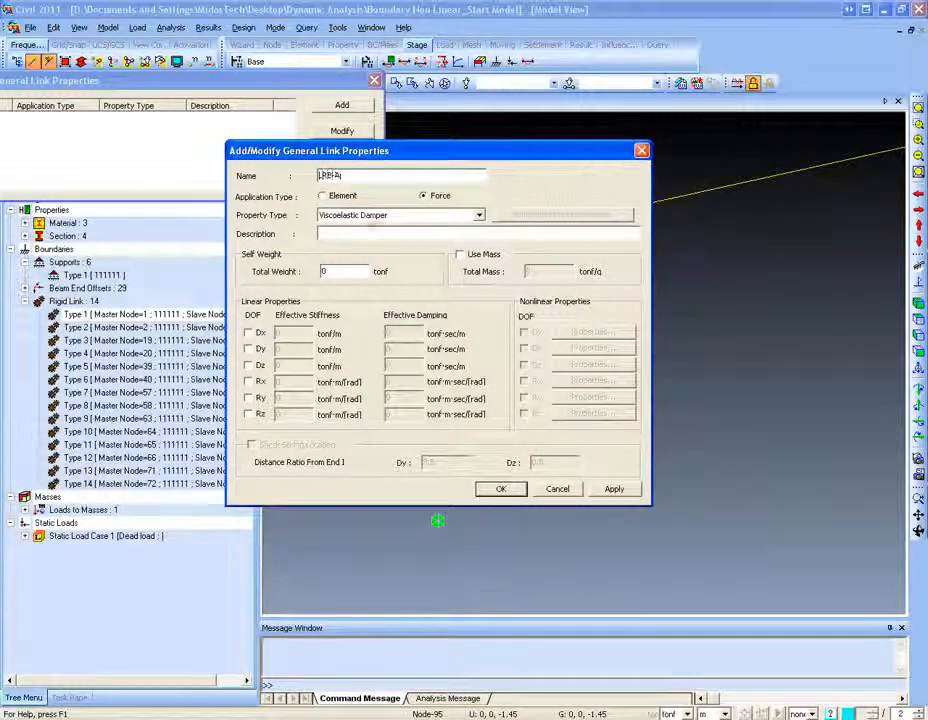
left_click(383, 214)
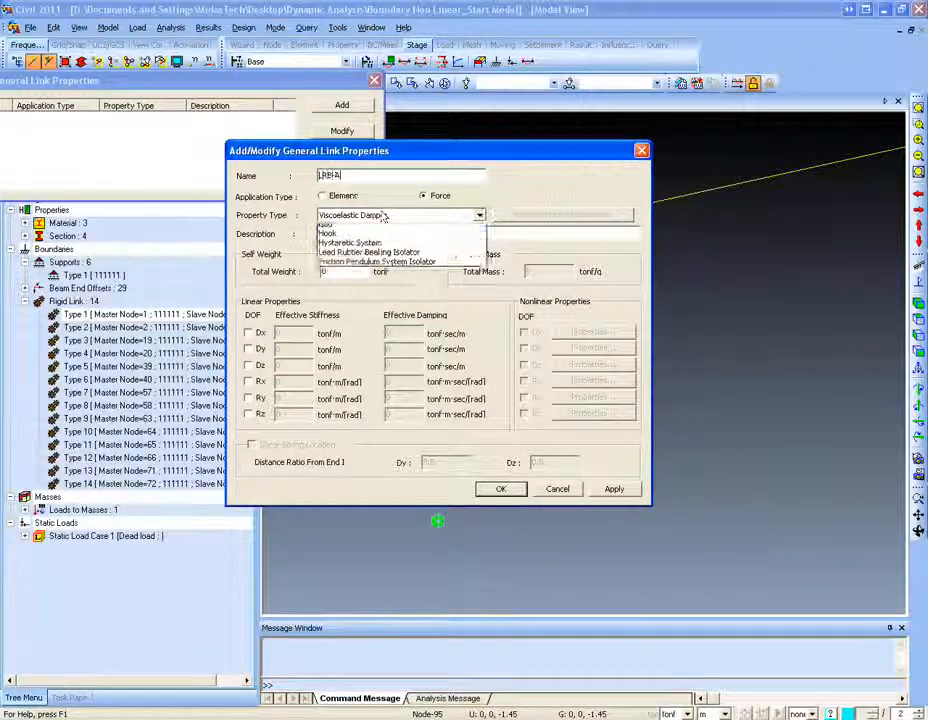
left_click(375, 266)
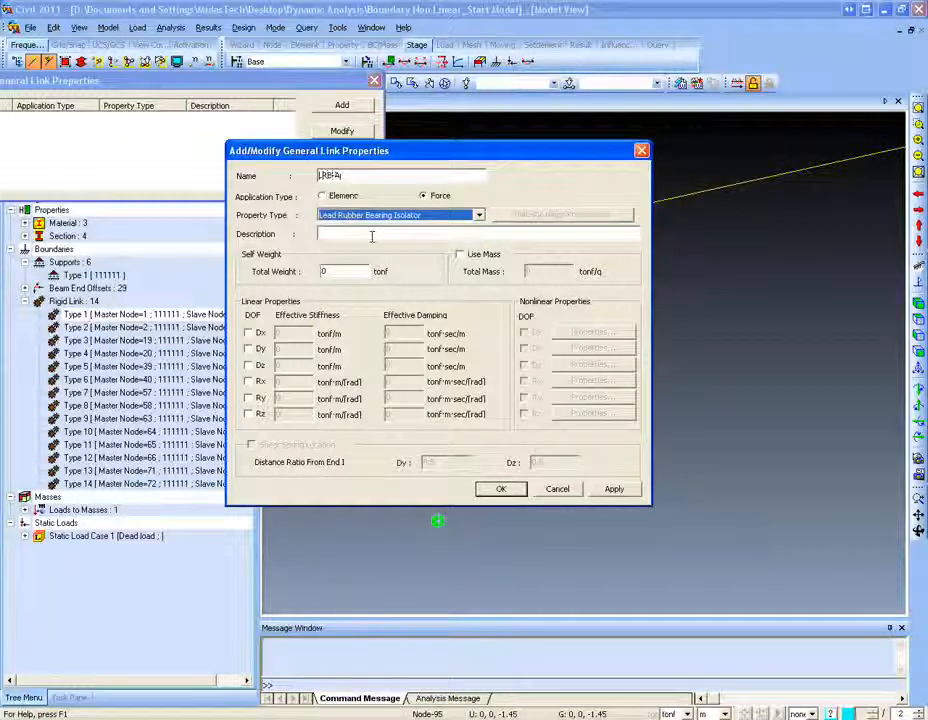
left_click(334, 271)
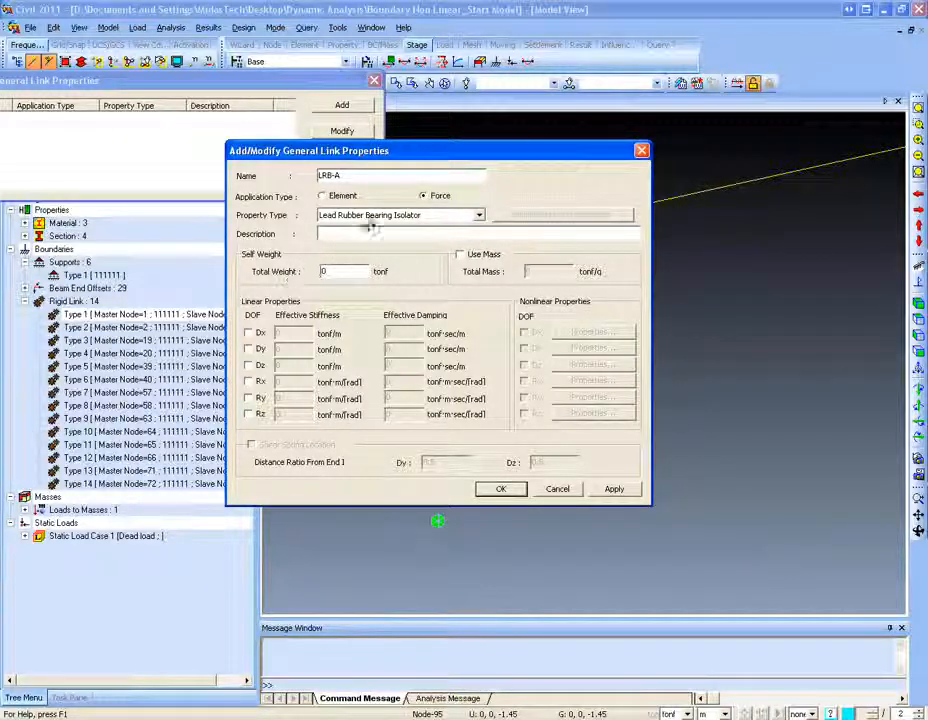
Enable the linear Dx, Dy and Dz properties with effective stiffnesses of 140954, 123 and 8574 tonf/m.
left_click(248, 332)
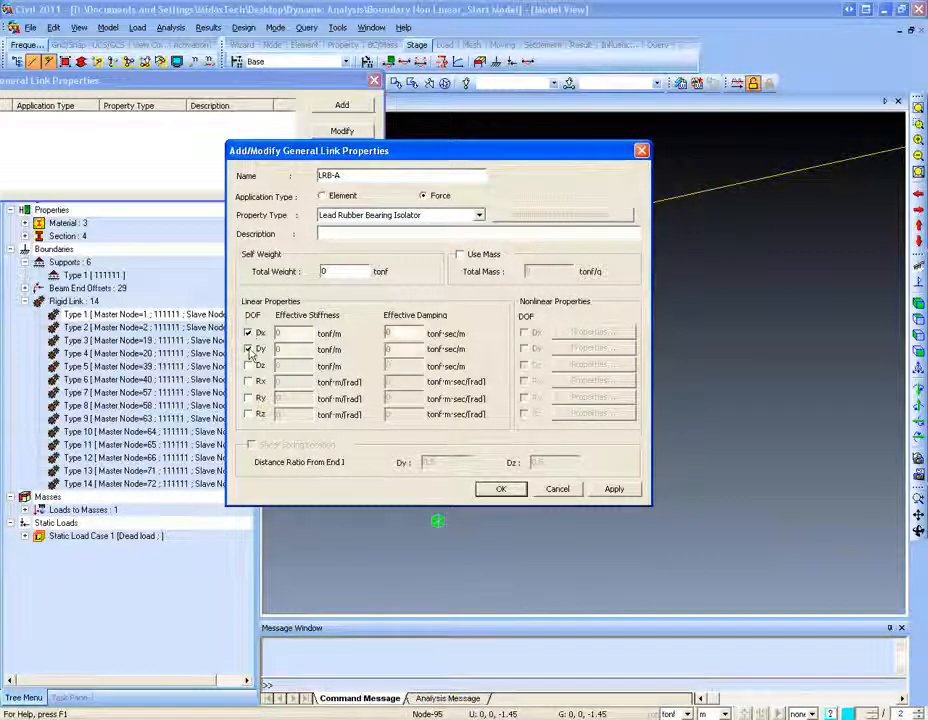
left_click(248, 348)
left_click_drag(293, 333, 256, 301)
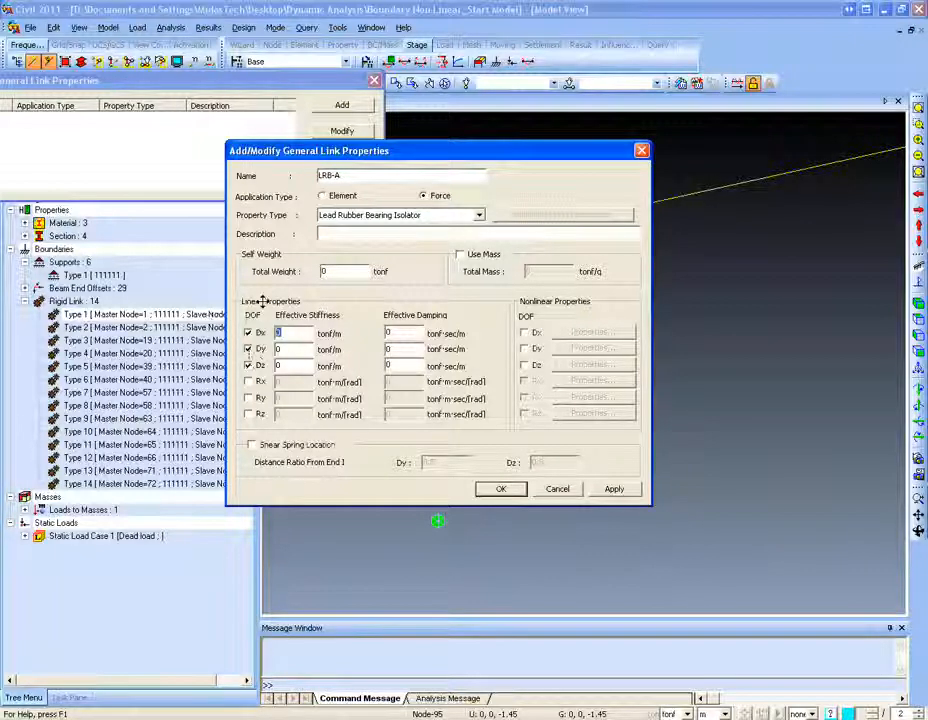
type("14099")
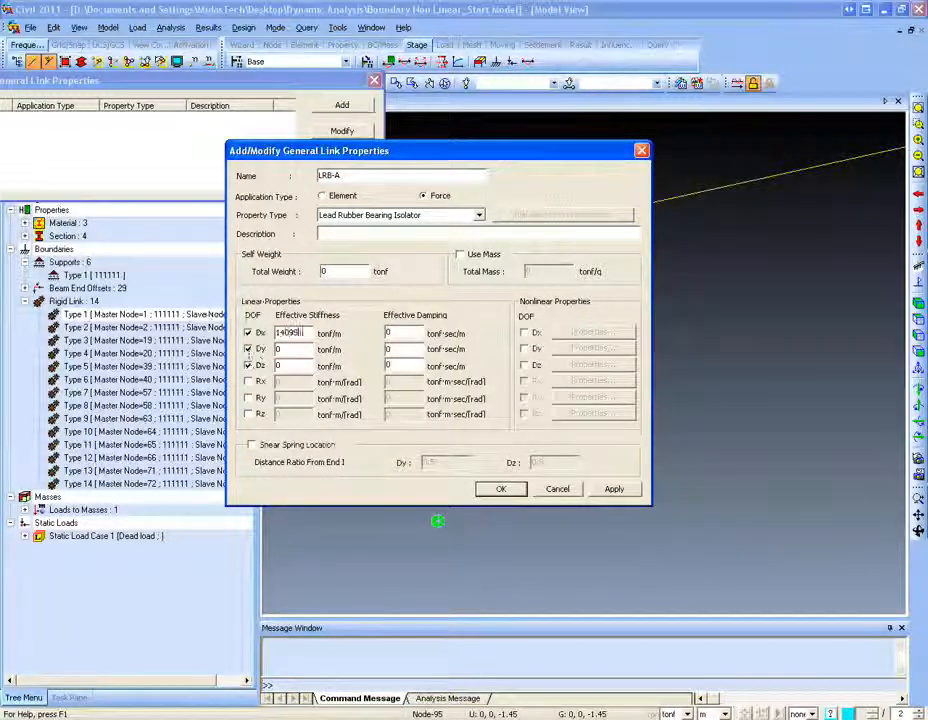
type("12")
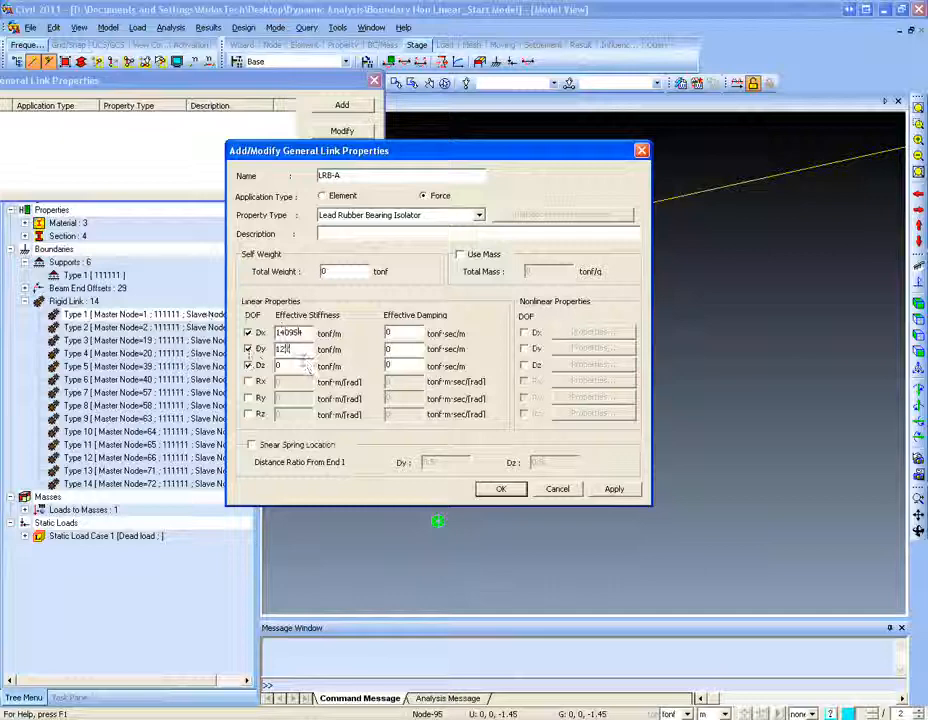
type("8")
type("824")
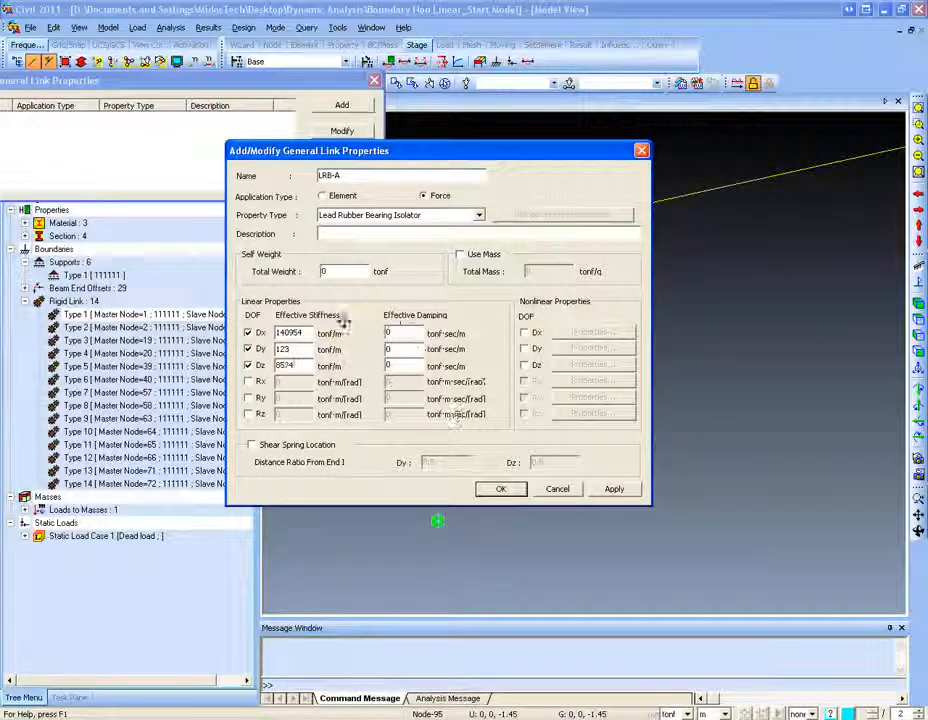
Enable the nonlinear Dx property and view its settings, then reselect Lead Rubber Bearing Isolator as the property type.
left_click(524, 332)
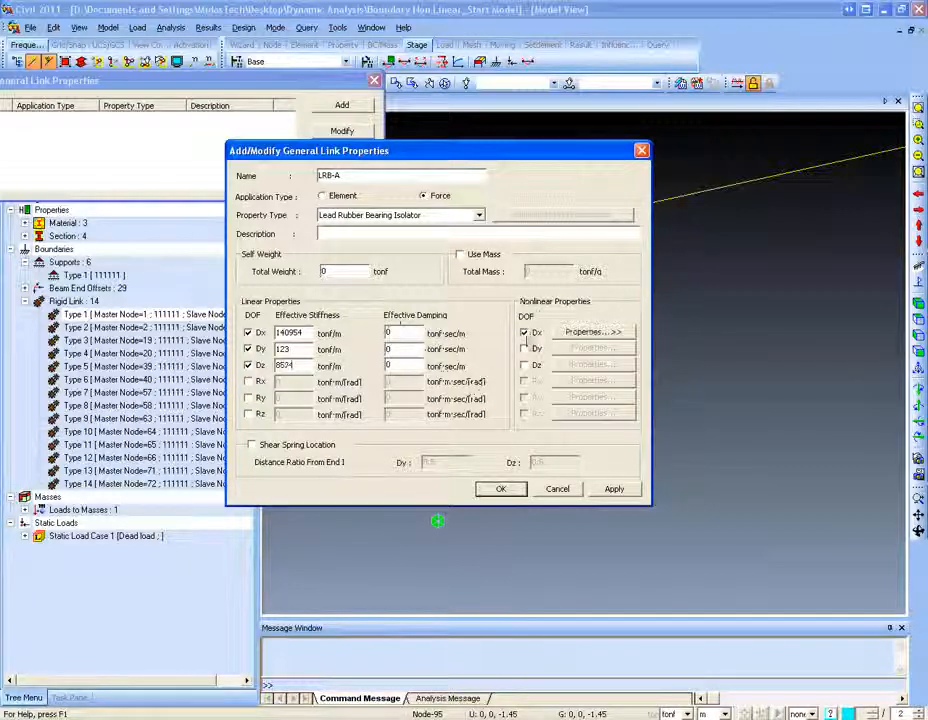
left_click_drag(66, 262, 800, 160)
left_click(853, 151)
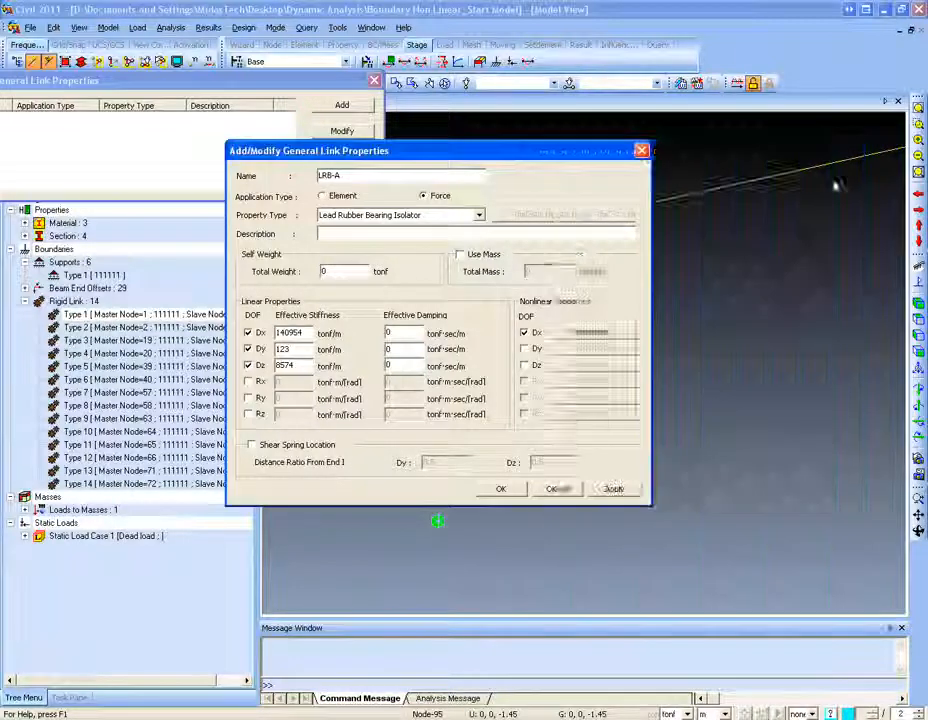
left_click_drag(511, 150, 441, 148)
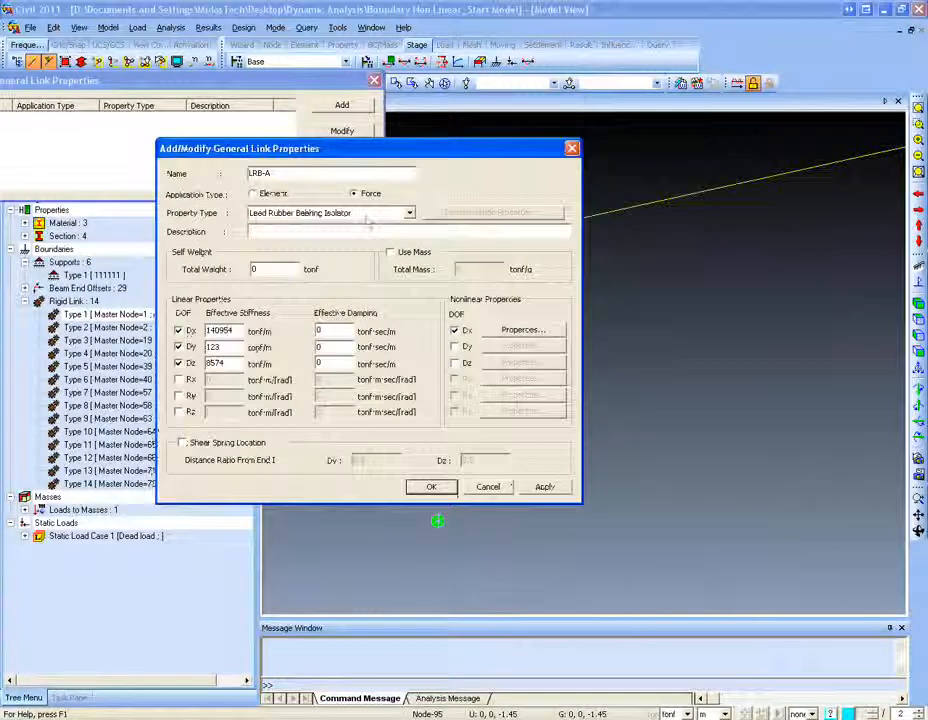
left_click(366, 214)
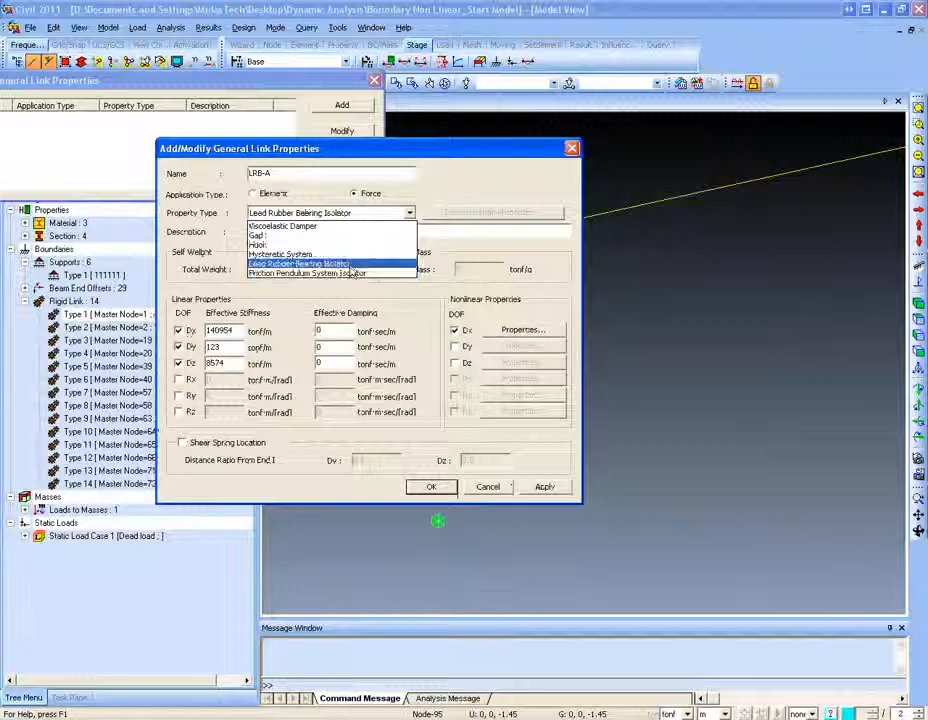
left_click(300, 264)
Enable the linear Dx, Dy and Dz properties and set their effective stiffnesses to 1234, 1234 and 443 tonf/m.
left_click(178, 330)
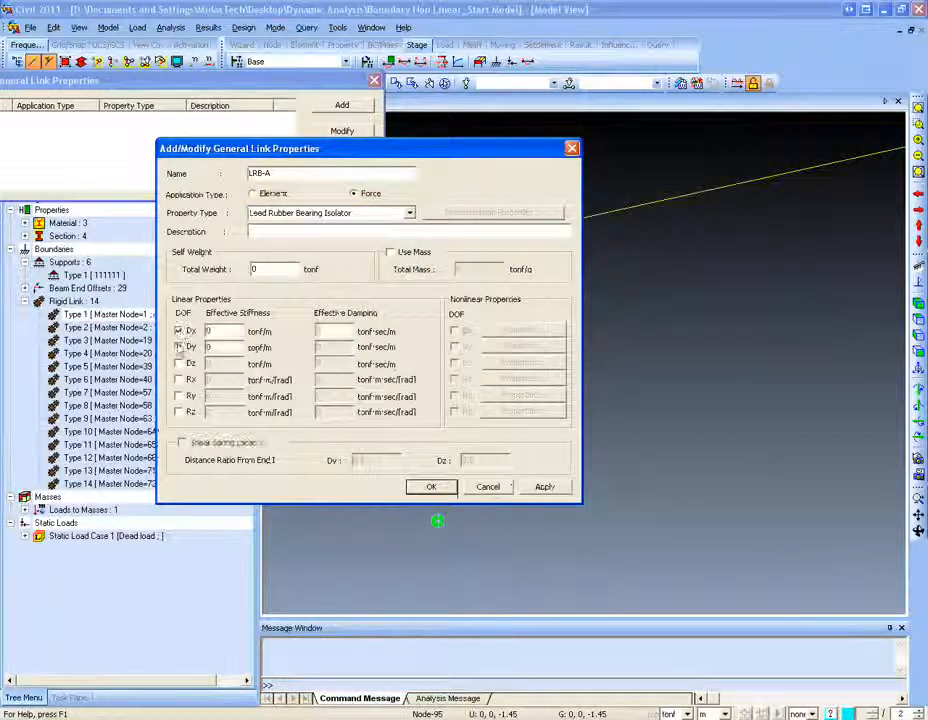
left_click(178, 363)
left_click(178, 347)
type("1234")
left_click(206, 347)
type("1234")
left_click(208, 363)
type("448")
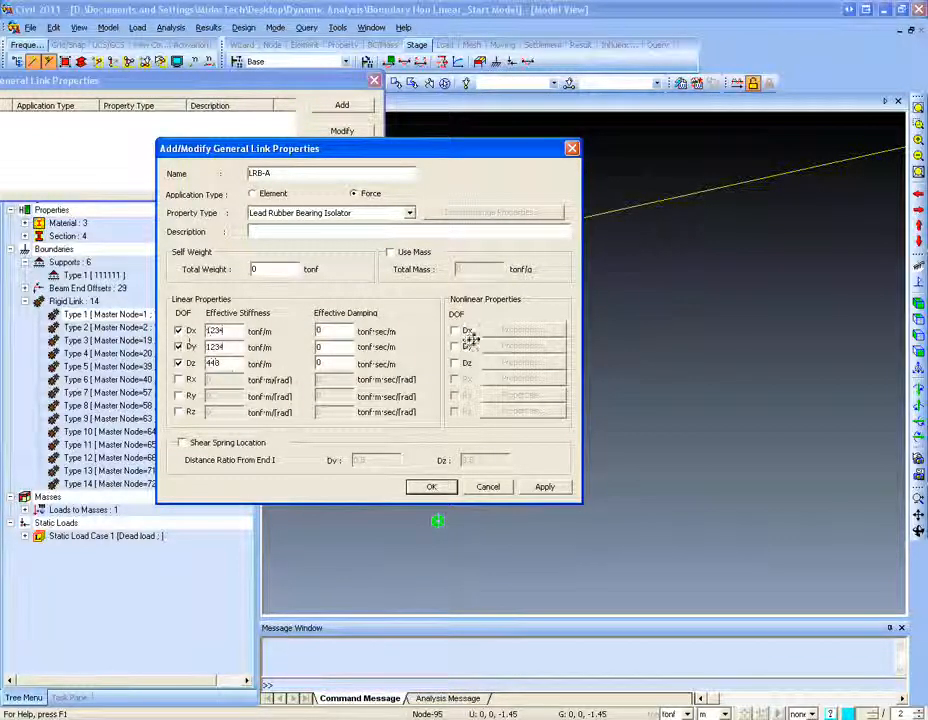
Enable the nonlinear Dy property with a stiffness of 1234 tonf/m and a yield strength of 463 tonf.
left_click(455, 346)
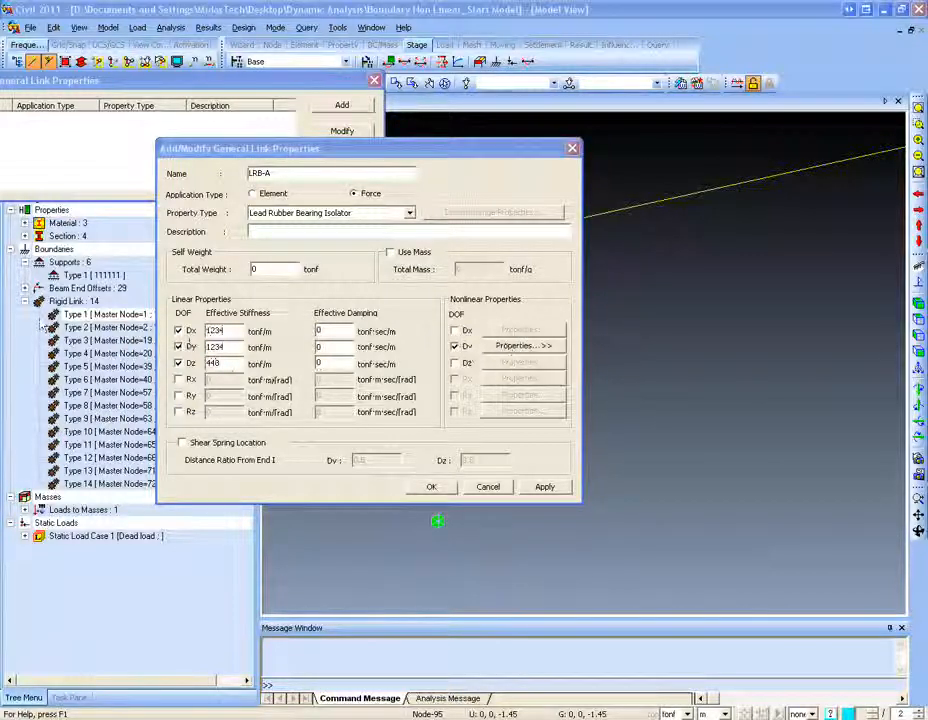
left_click(512, 346)
left_click_drag(643, 228, 700, 164)
type("1234")
left_click_drag(619, 161, 727, 148)
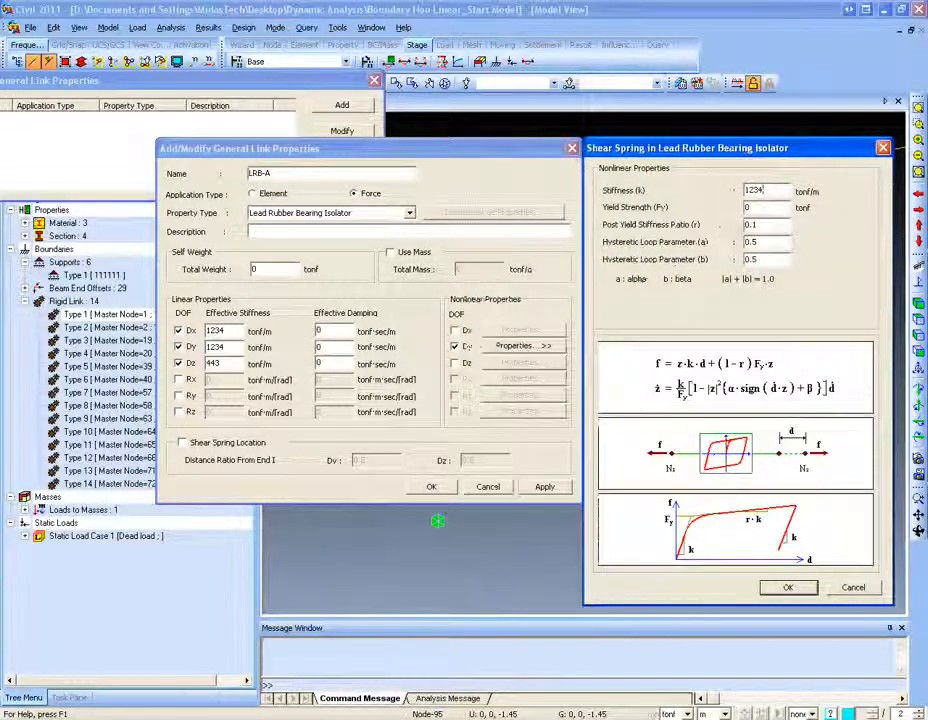
key("Tab")
type("463")
key("Tab")
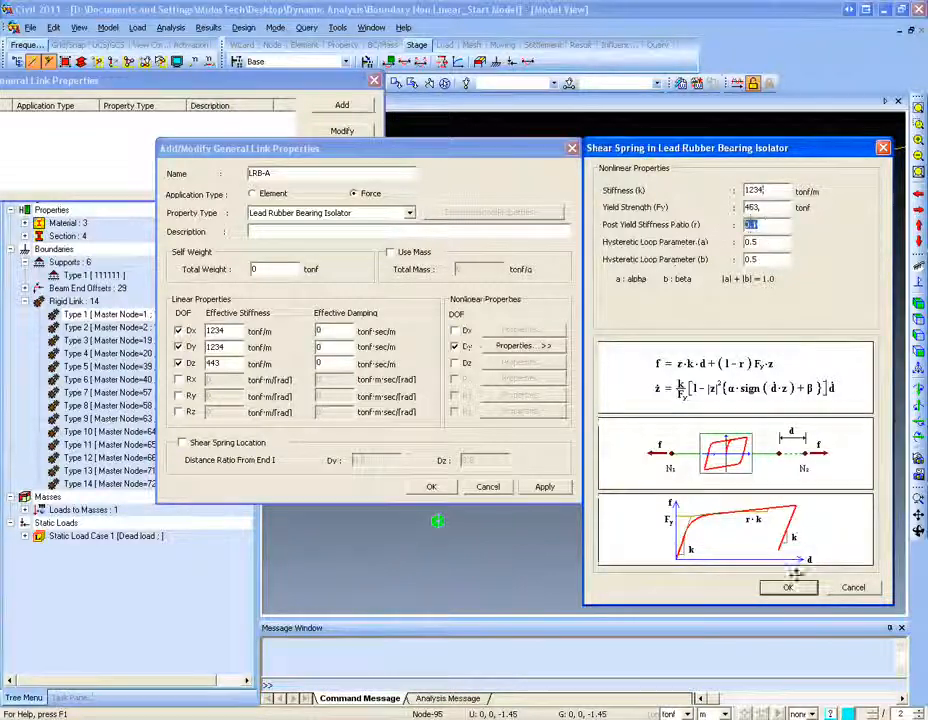
key("Return")
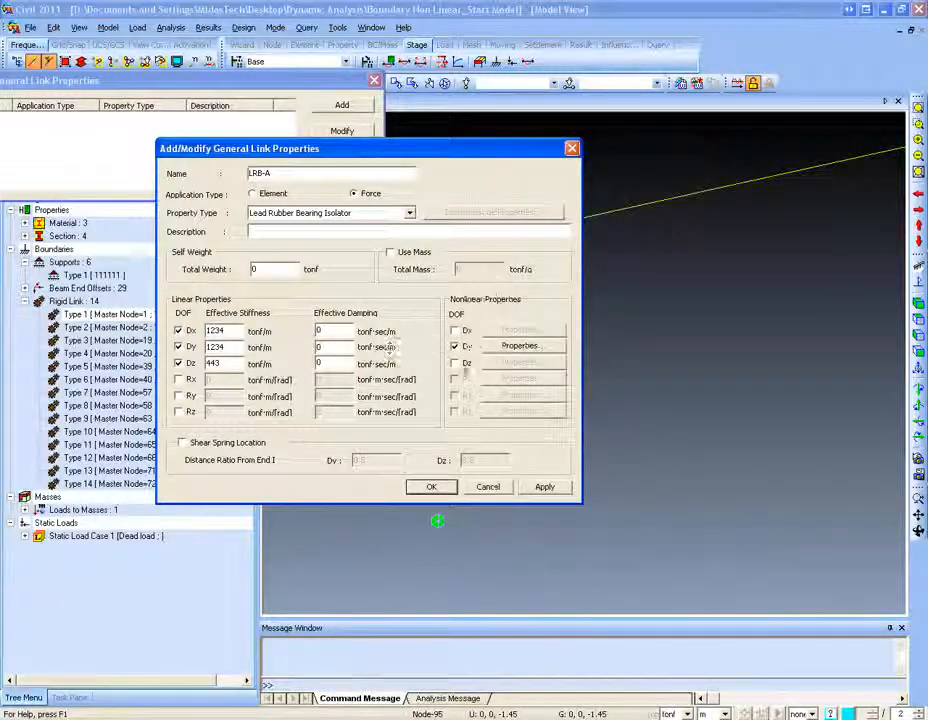
Enable the nonlinear Dz property with stiffness 1234 tonf/m and yield strength 365 tonf, and save the LRB-A link property.
left_click(455, 363)
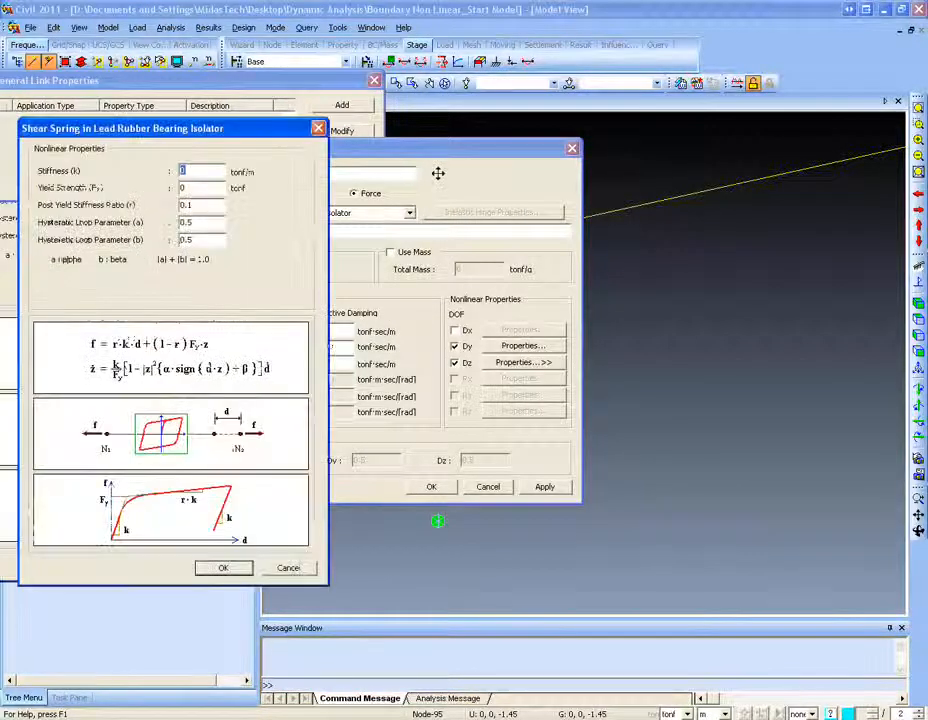
left_click_drag(238, 128, 744, 220)
type("82")
type("1234")
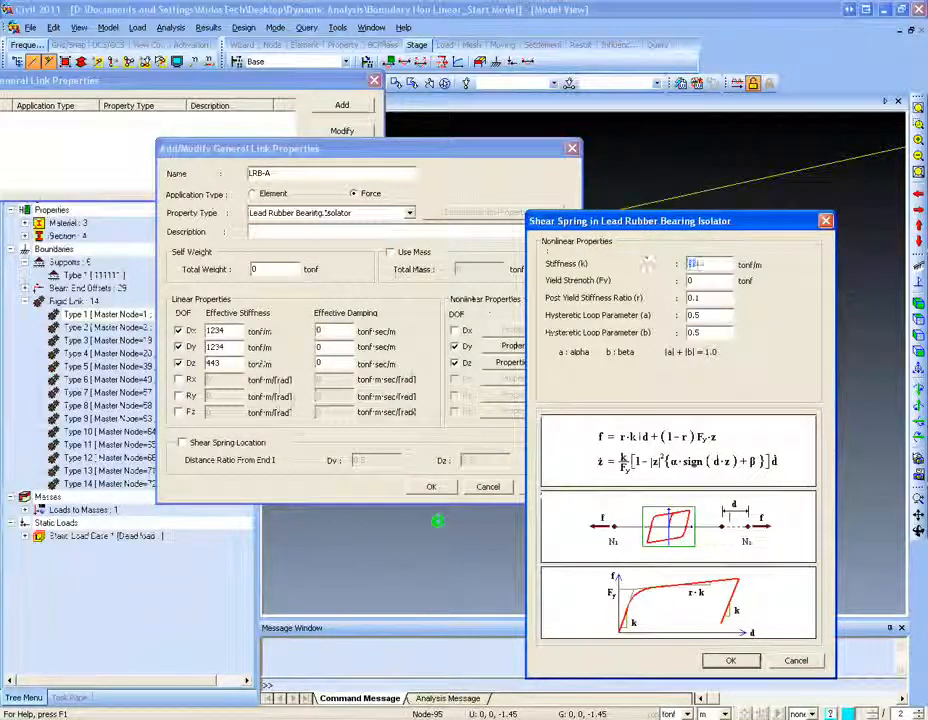
key("Tab")
type("365")
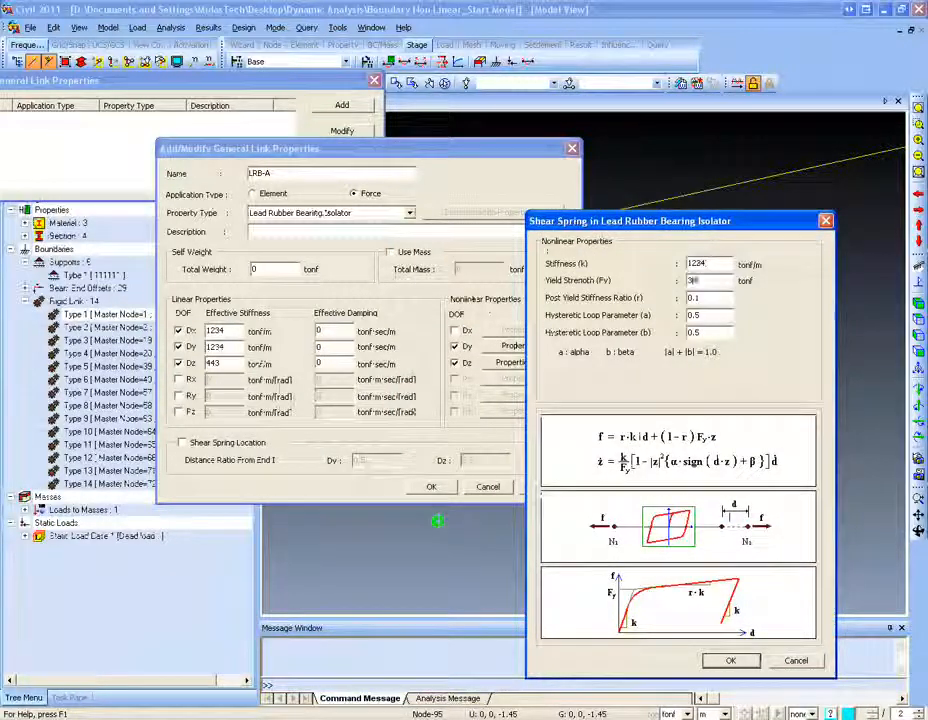
type("0.1")
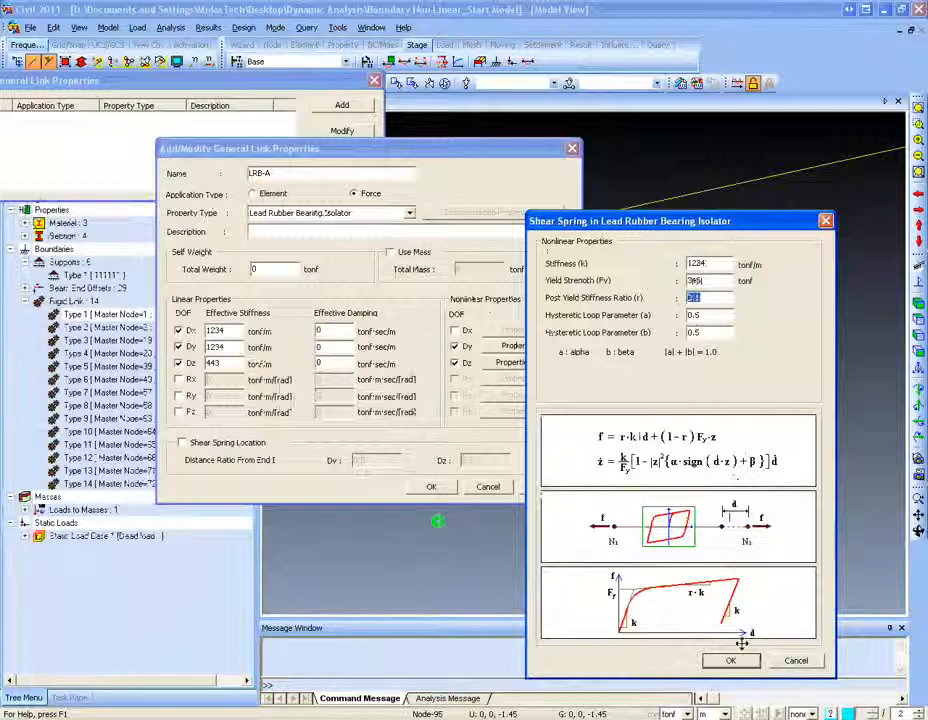
left_click(731, 659)
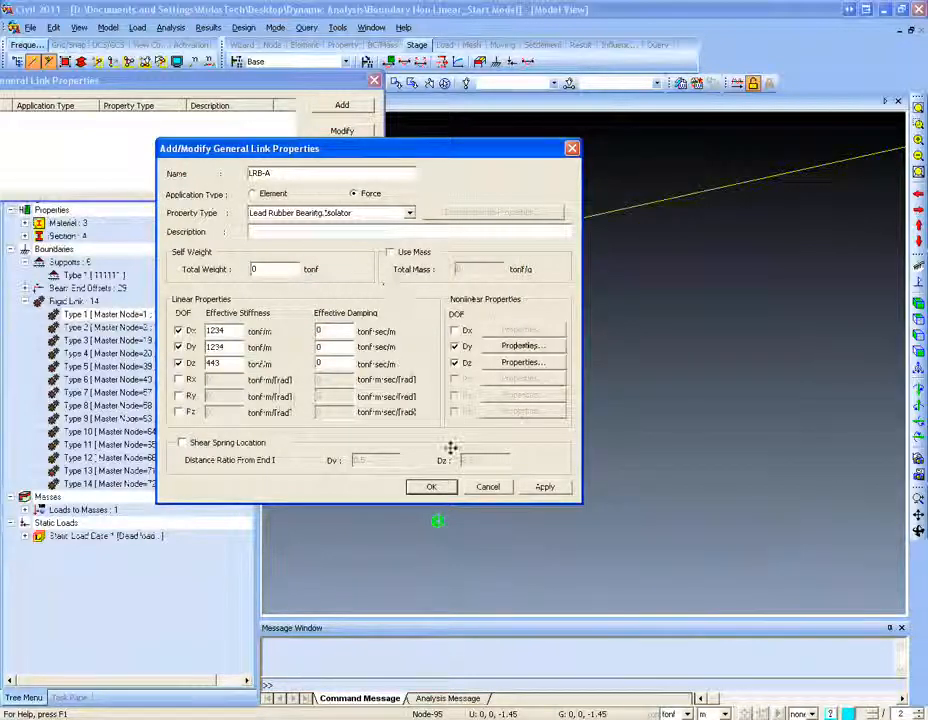
left_click(431, 487)
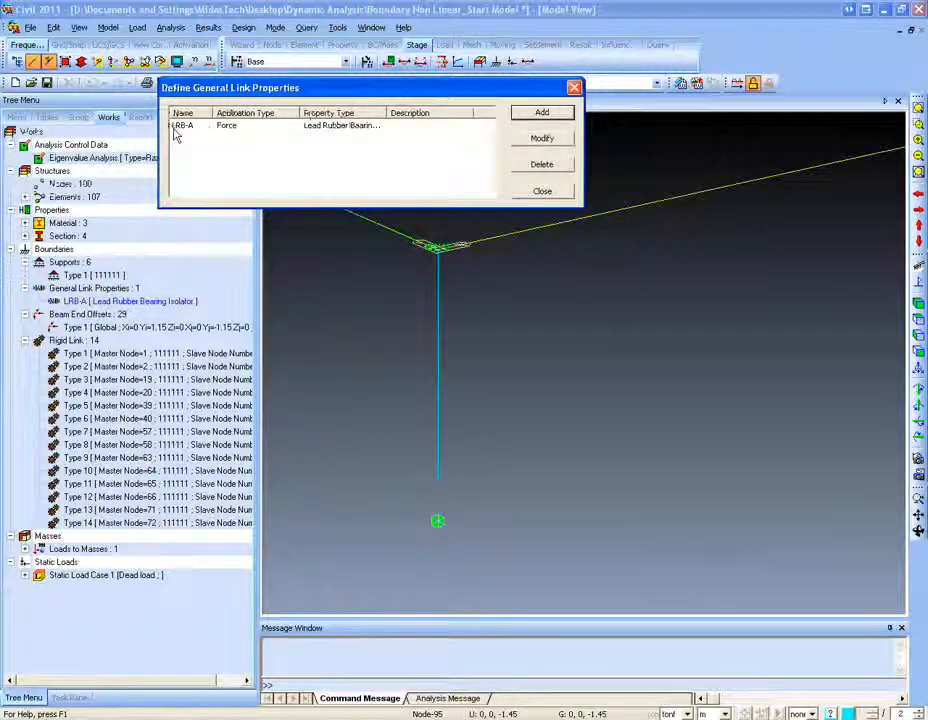
left_click(572, 88)
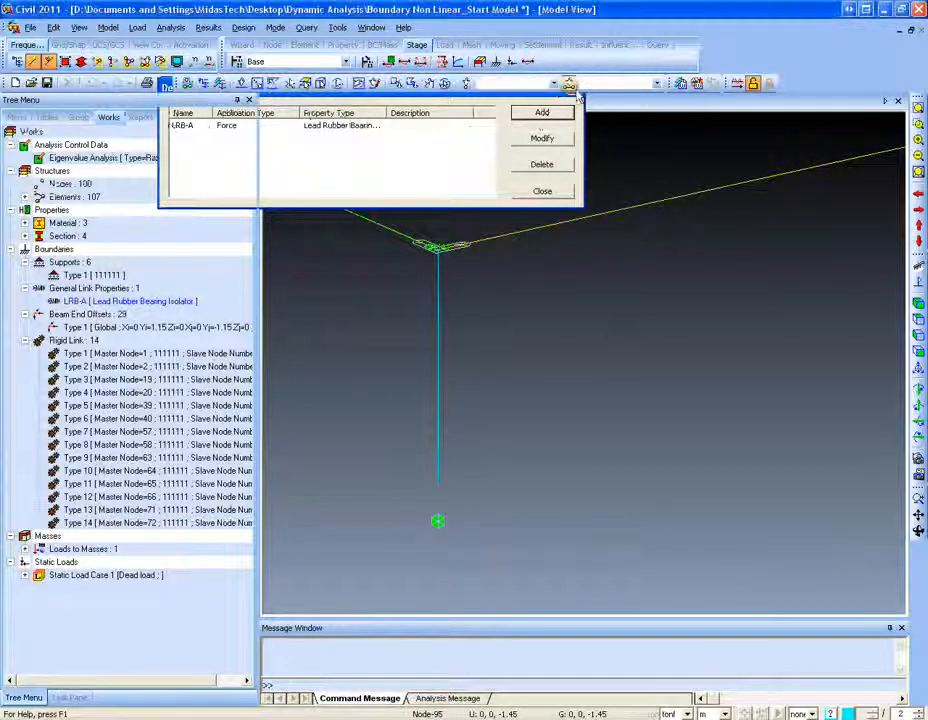
Open the General Link command for assigning a link between nodes.
left_click(107, 27)
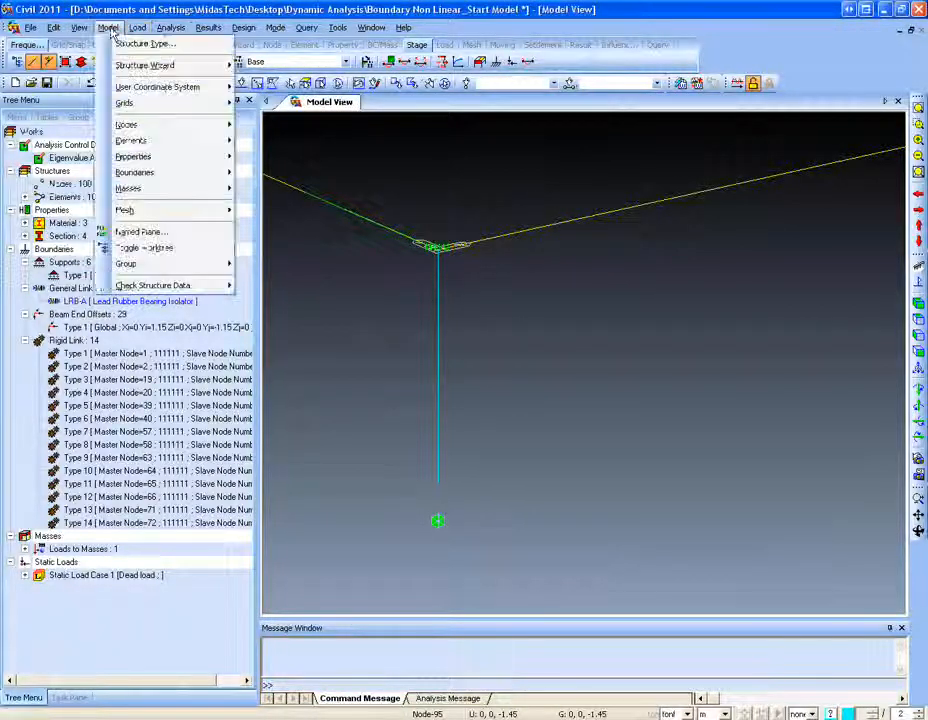
mouse_move(162, 158)
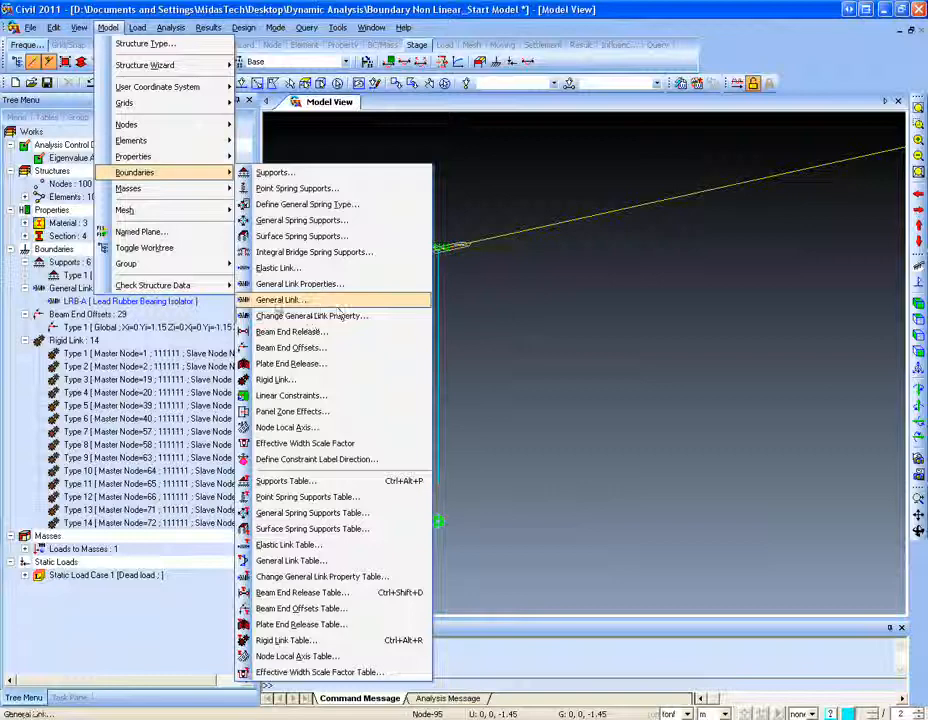
Add a general link with property LRB-A and a beta angle of 0 between the two nodes just above the support.
left_click(300, 300)
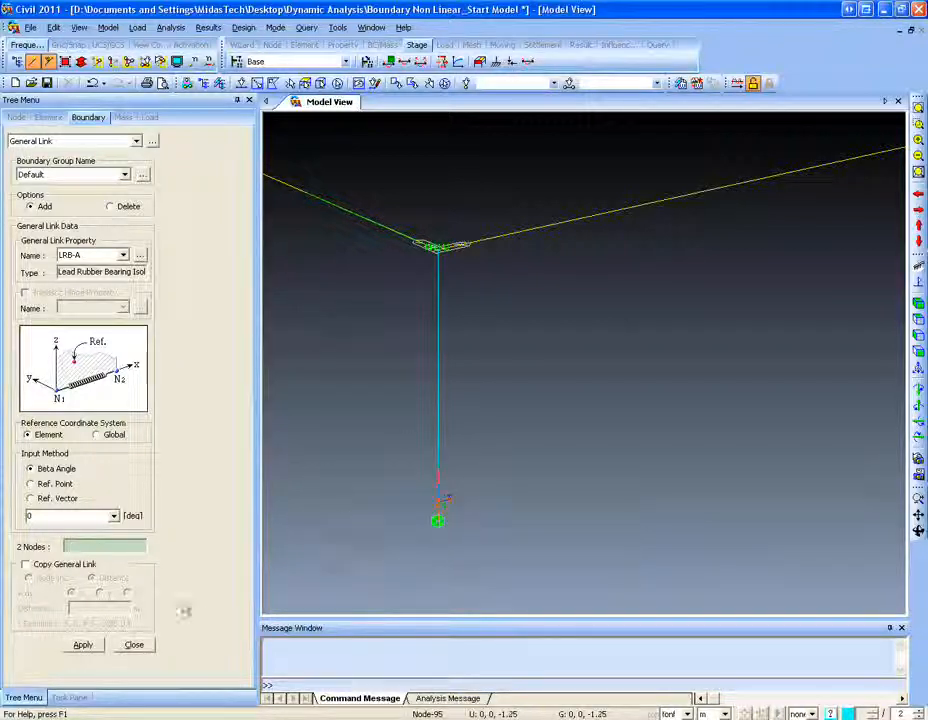
left_click(138, 644)
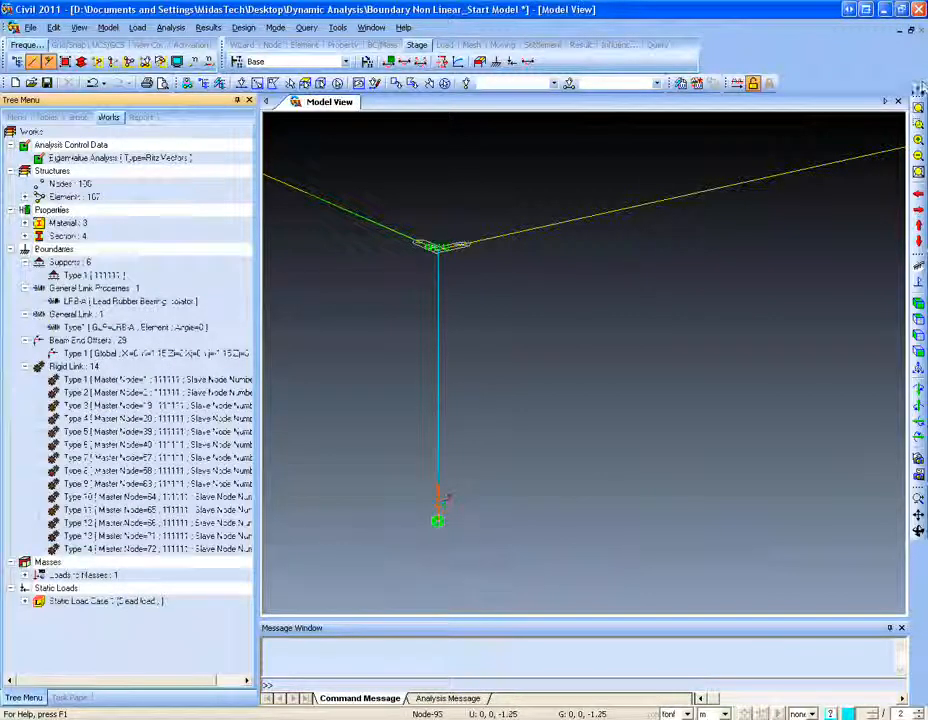
left_click(918, 107)
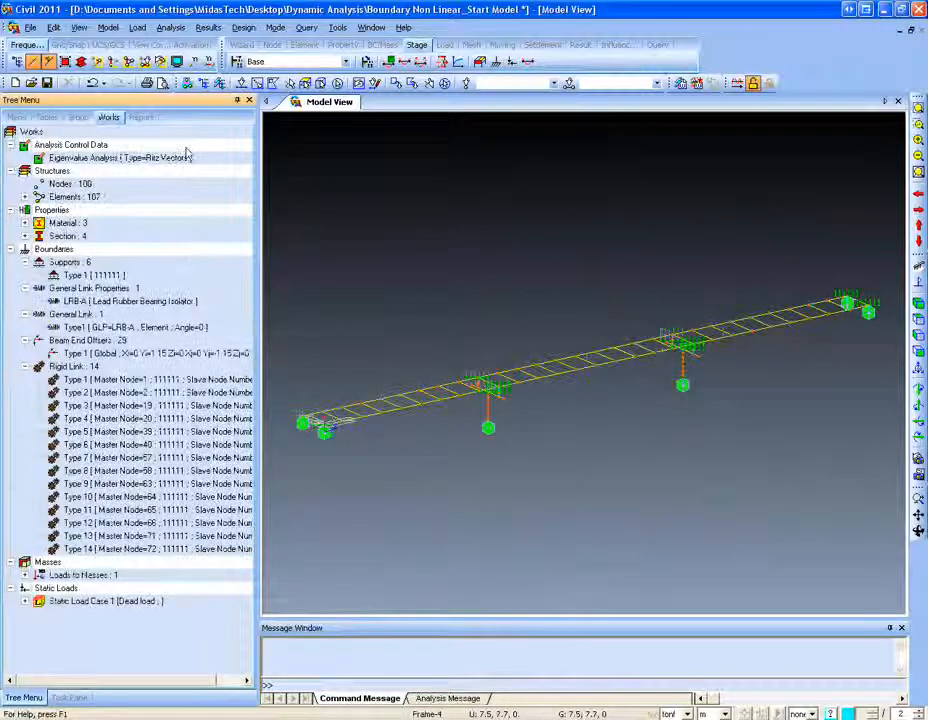
left_click(138, 28)
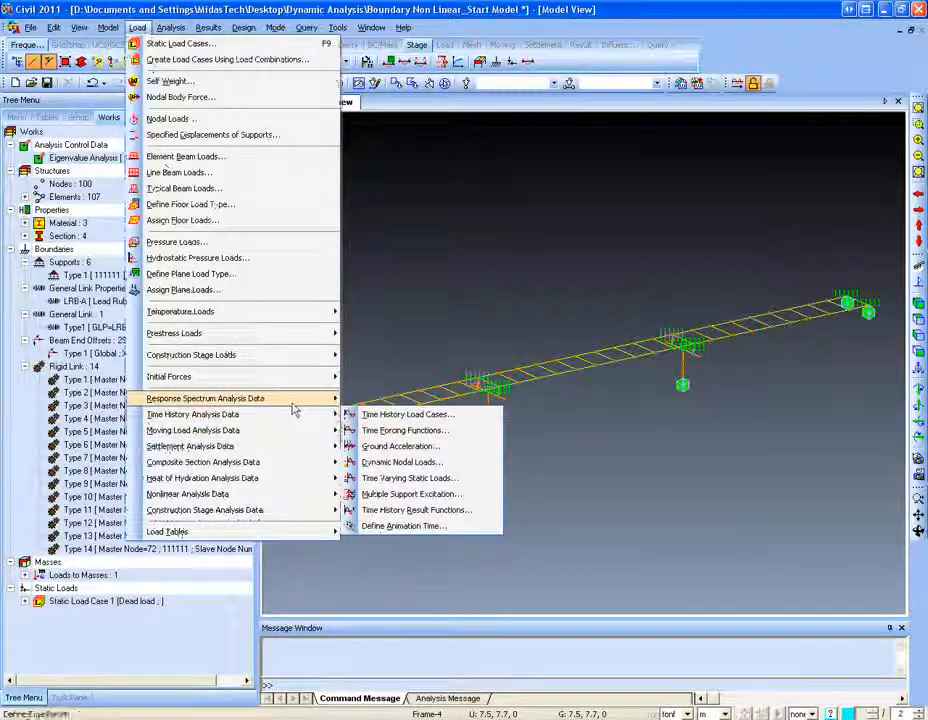
left_click(366, 418)
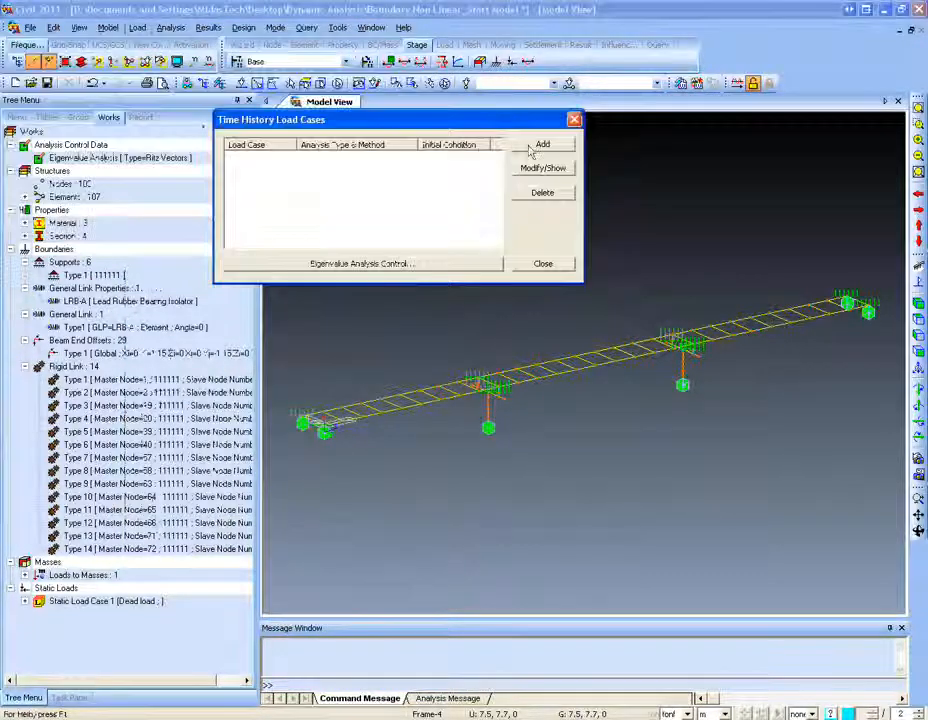
left_click(543, 182)
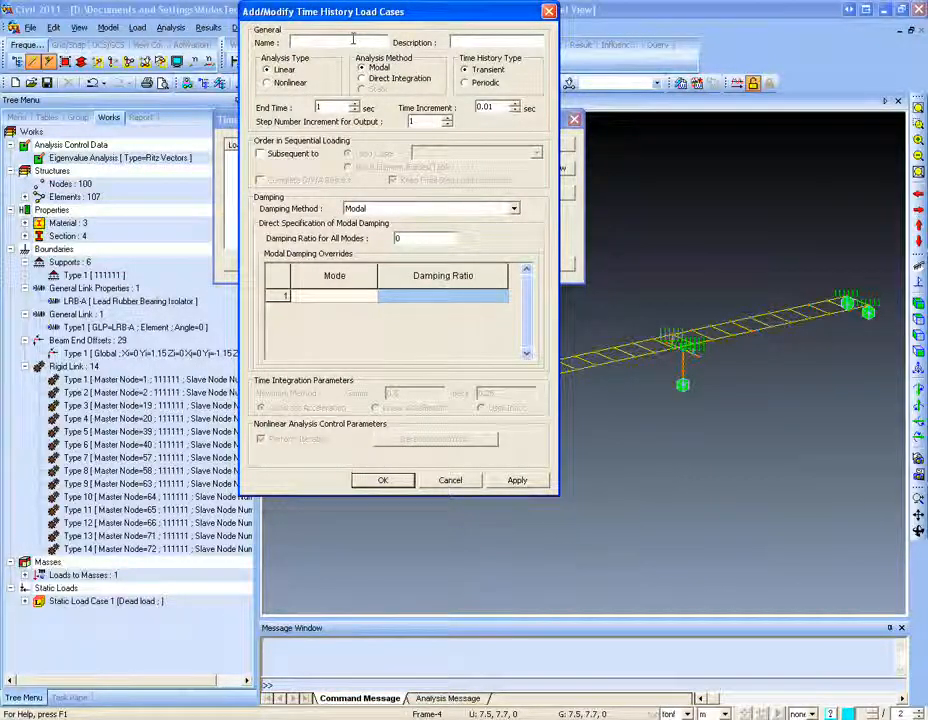
type("Sinusoidal")
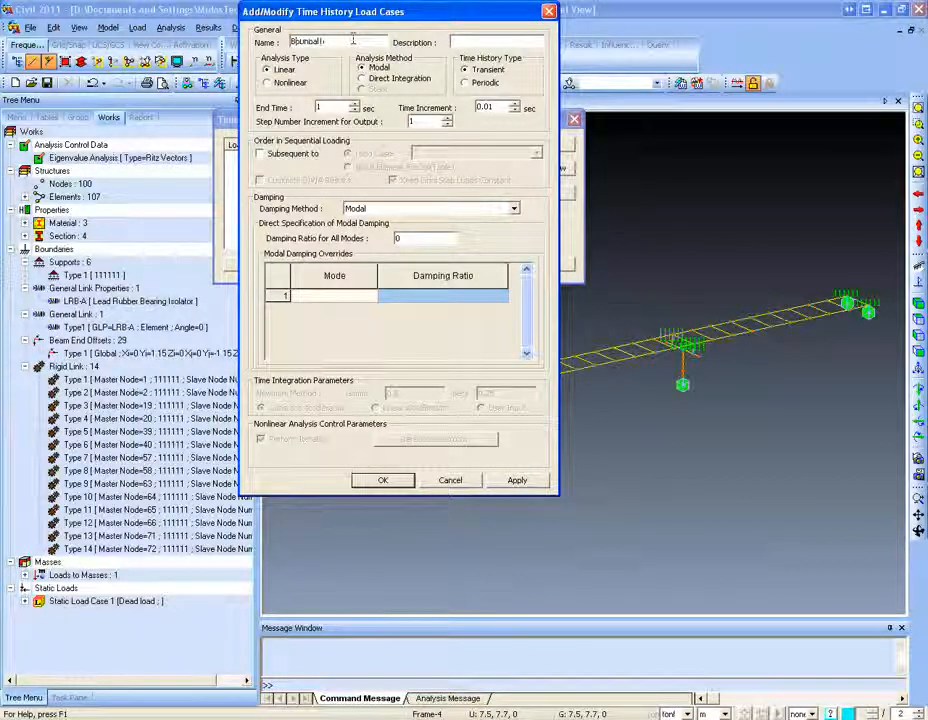
left_click(287, 86)
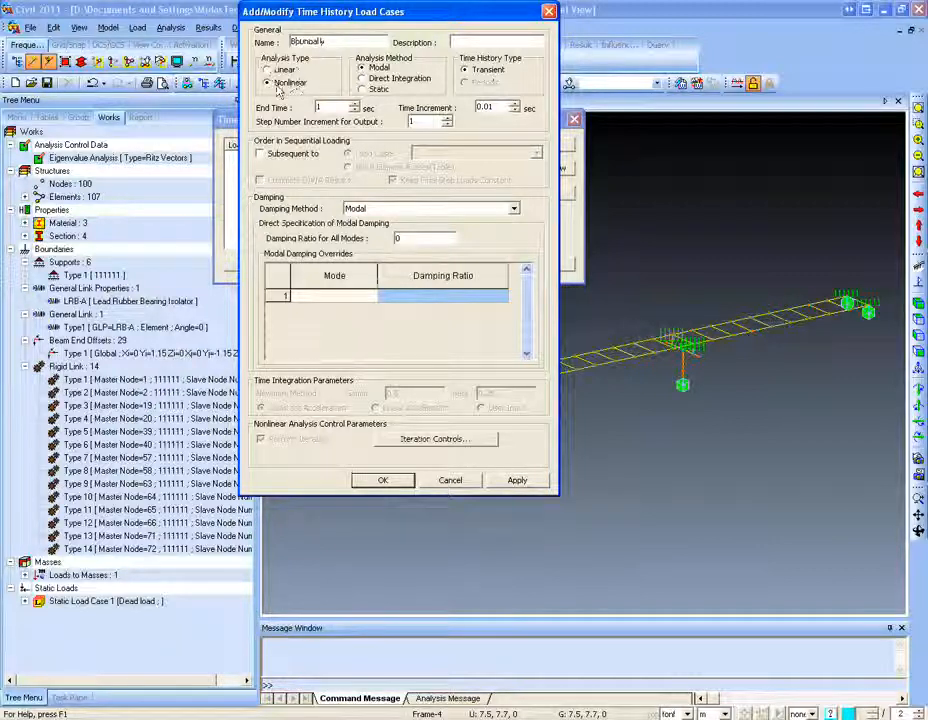
left_click(372, 78)
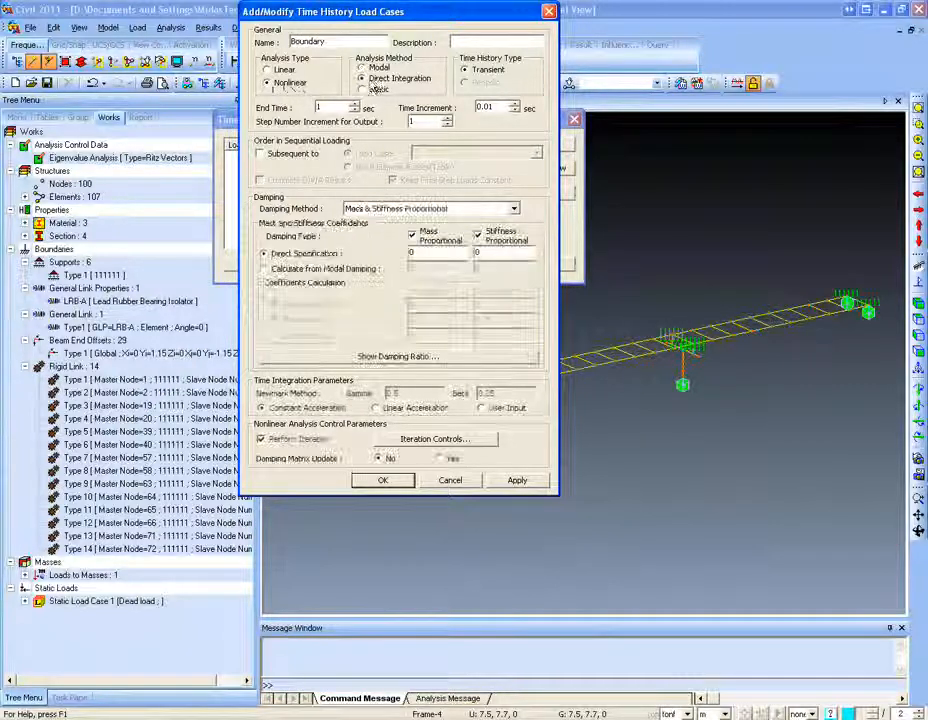
left_click(366, 68)
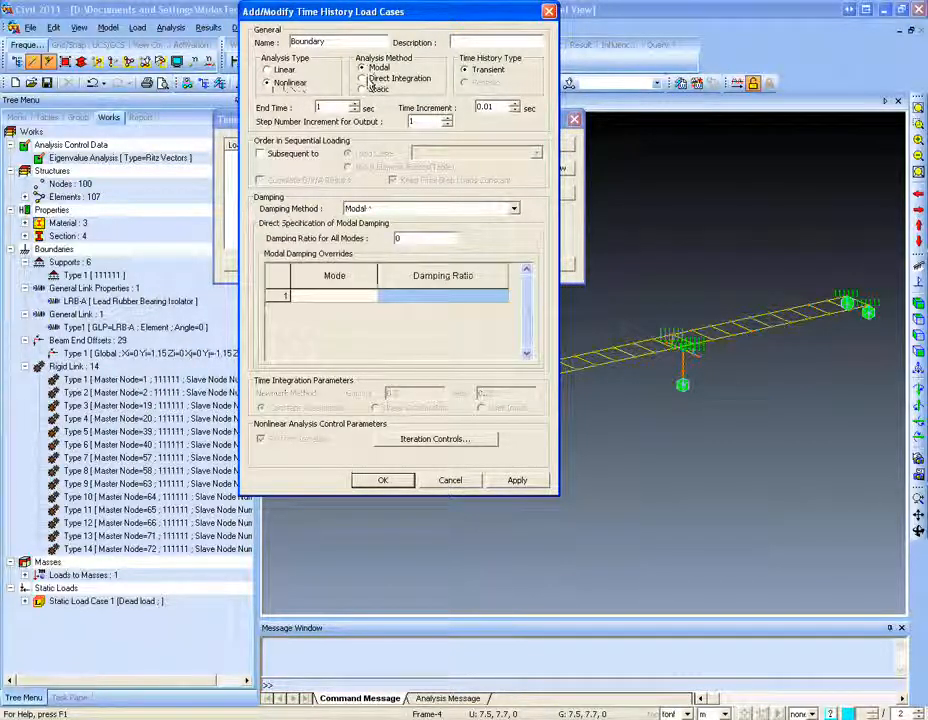
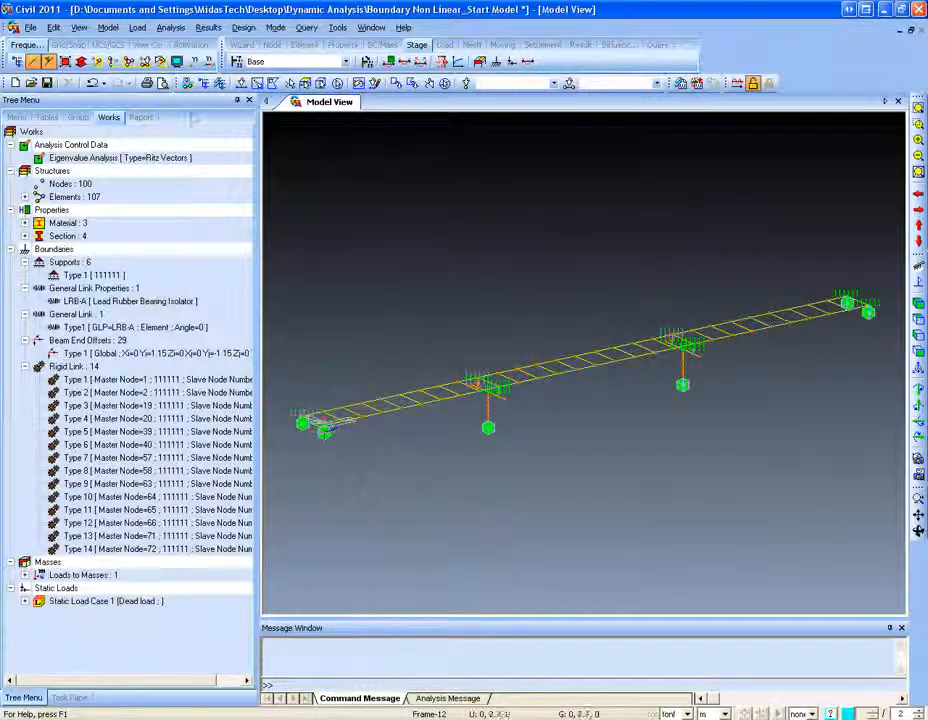
Start a time history load case named boundary with the Nonlinear analysis type, the Modal method and a 50 s end time.
left_click(138, 27)
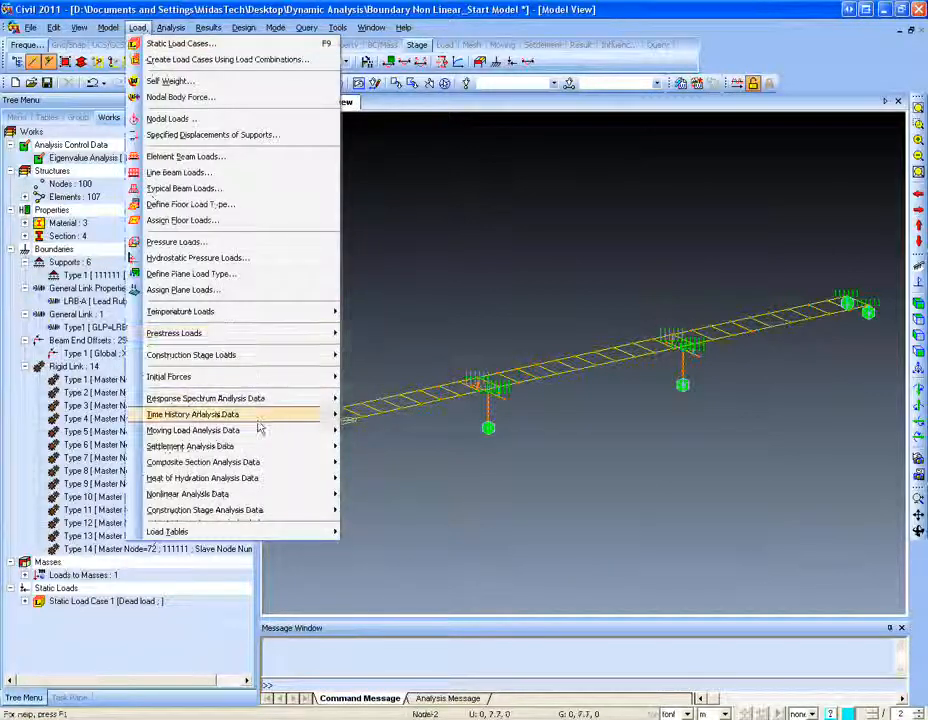
mouse_move(300, 414)
left_click(376, 421)
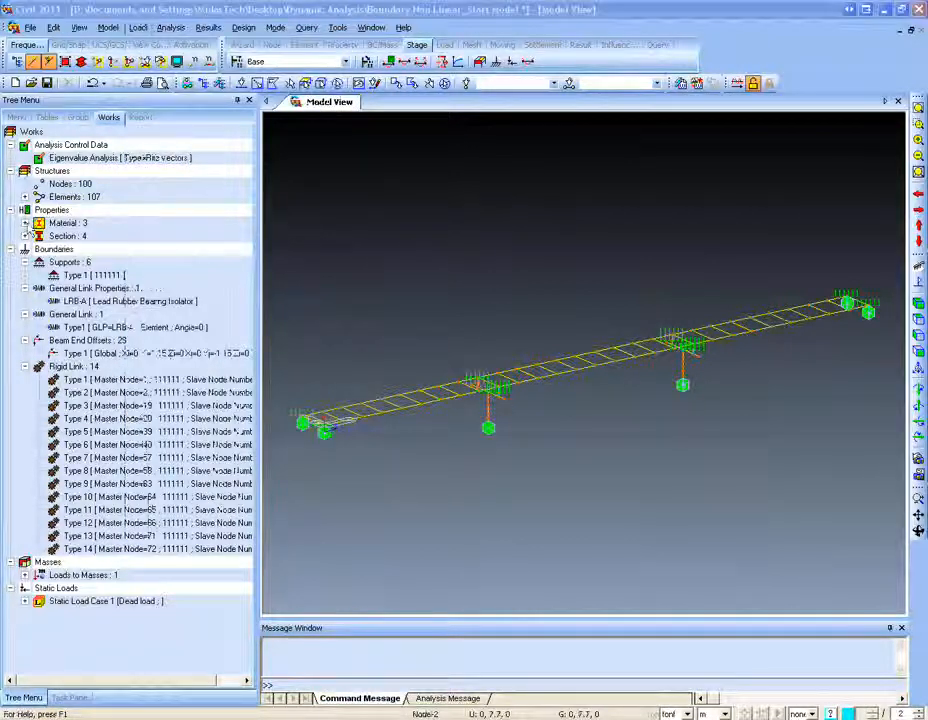
left_click_drag(218, 104, 540, 155)
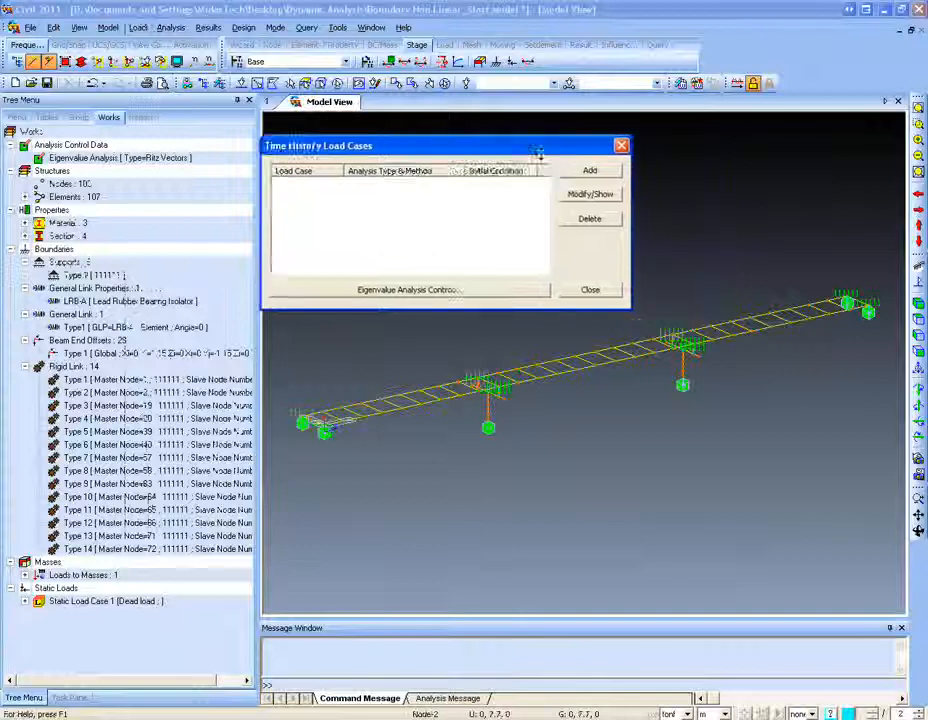
left_click(589, 171)
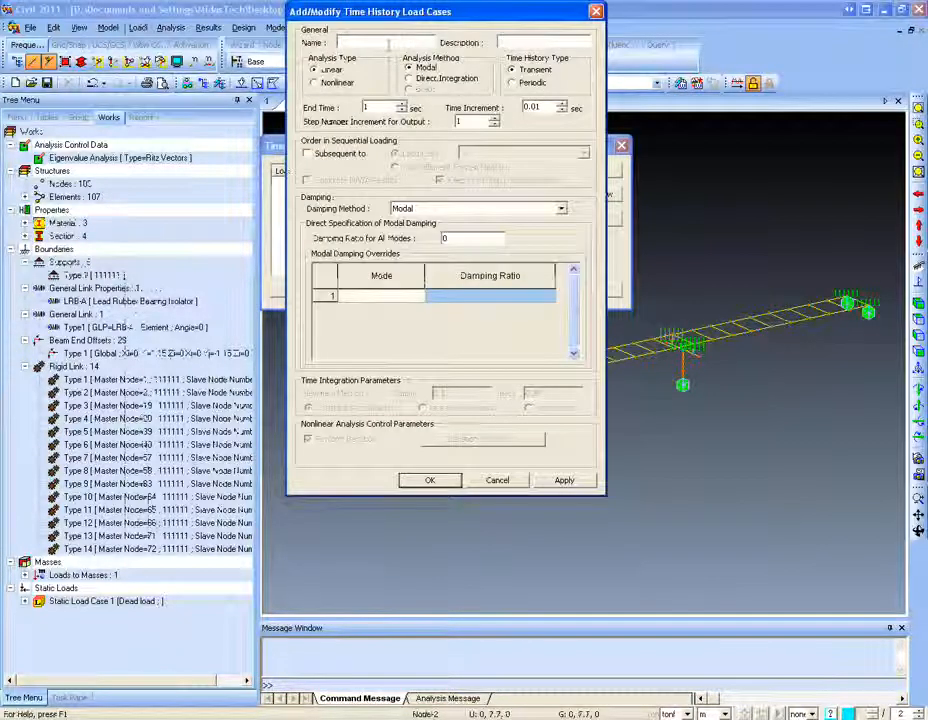
type("bbundary")
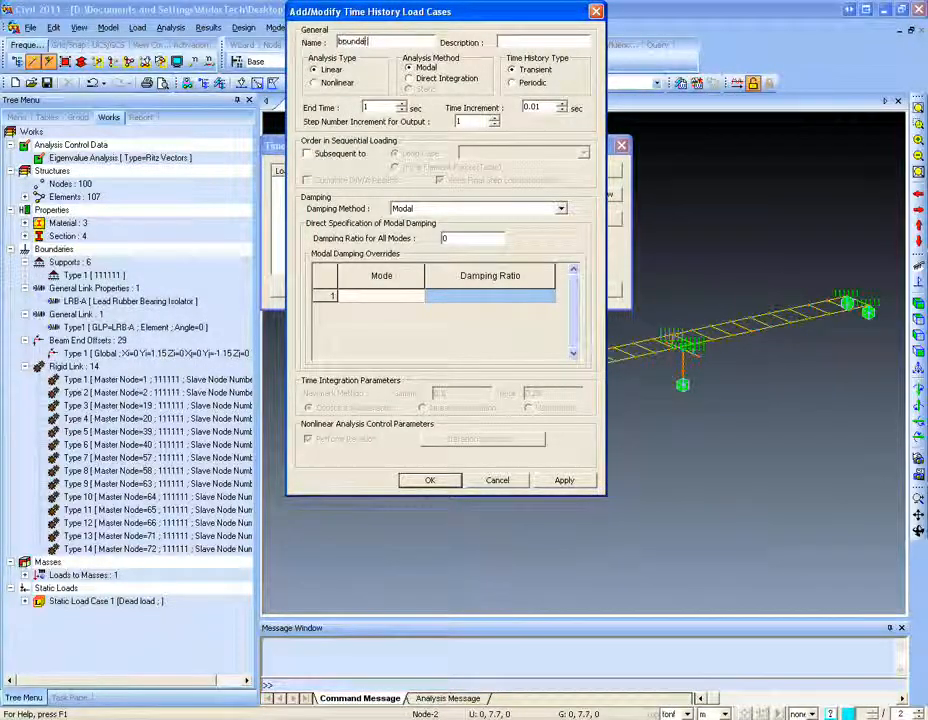
left_click(348, 84)
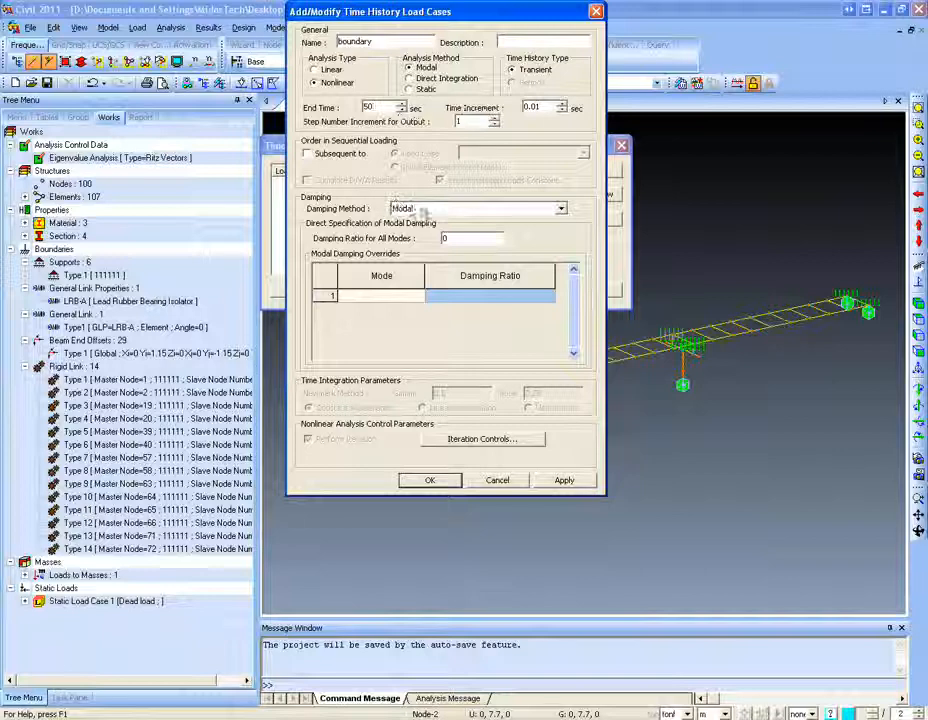
Set the load case's modal damping ratio for all modes to 0.05 and finish defining the case.
left_click(308, 153)
left_click(330, 153)
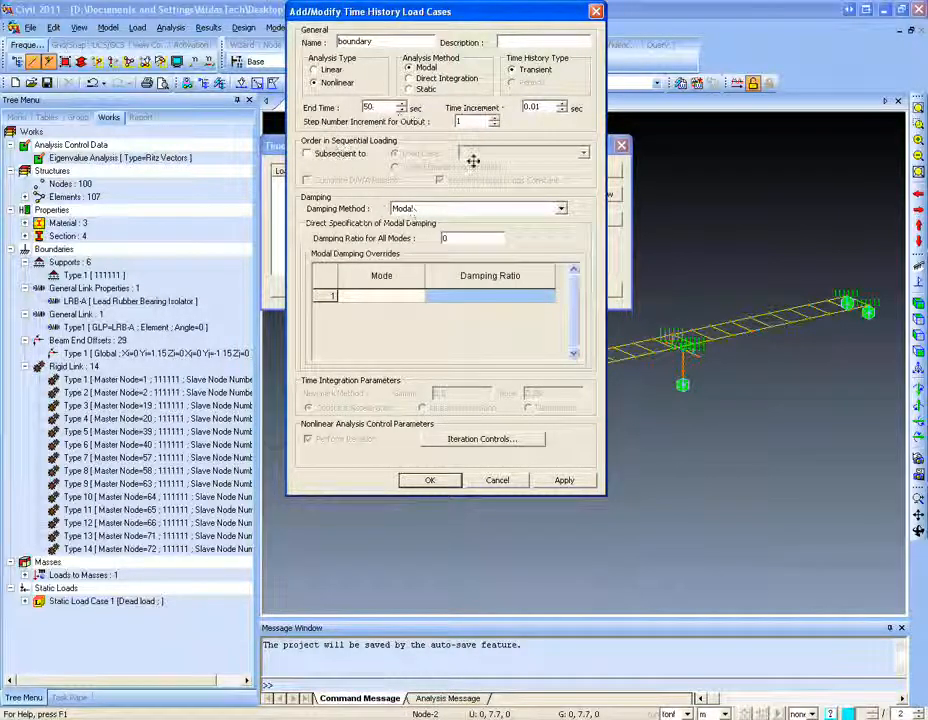
left_click(416, 210)
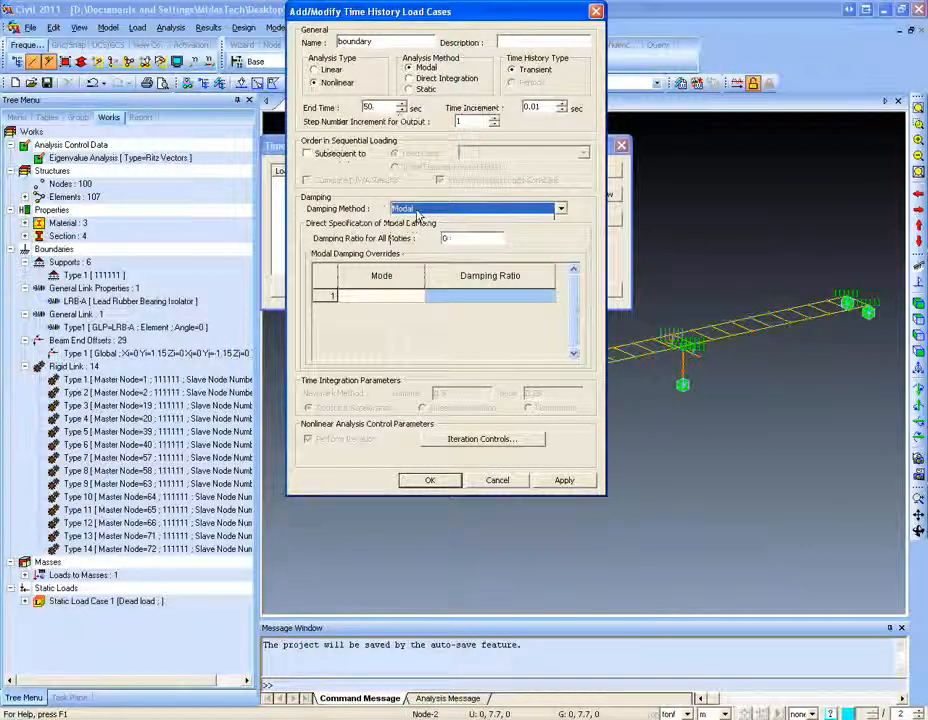
left_click(464, 240)
type(".0")
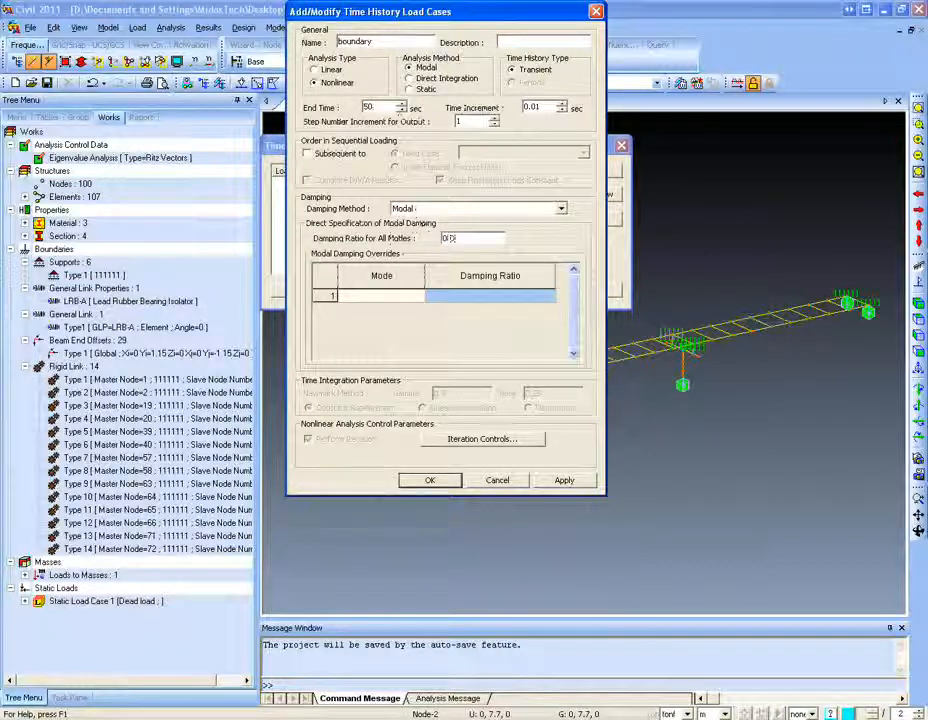
type("5")
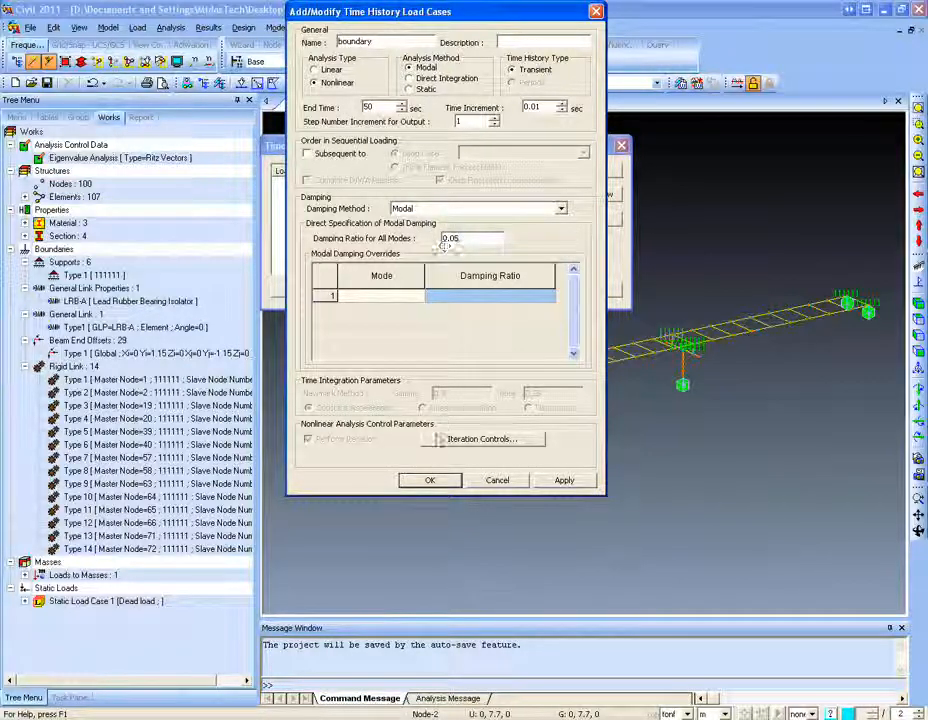
left_click(430, 480)
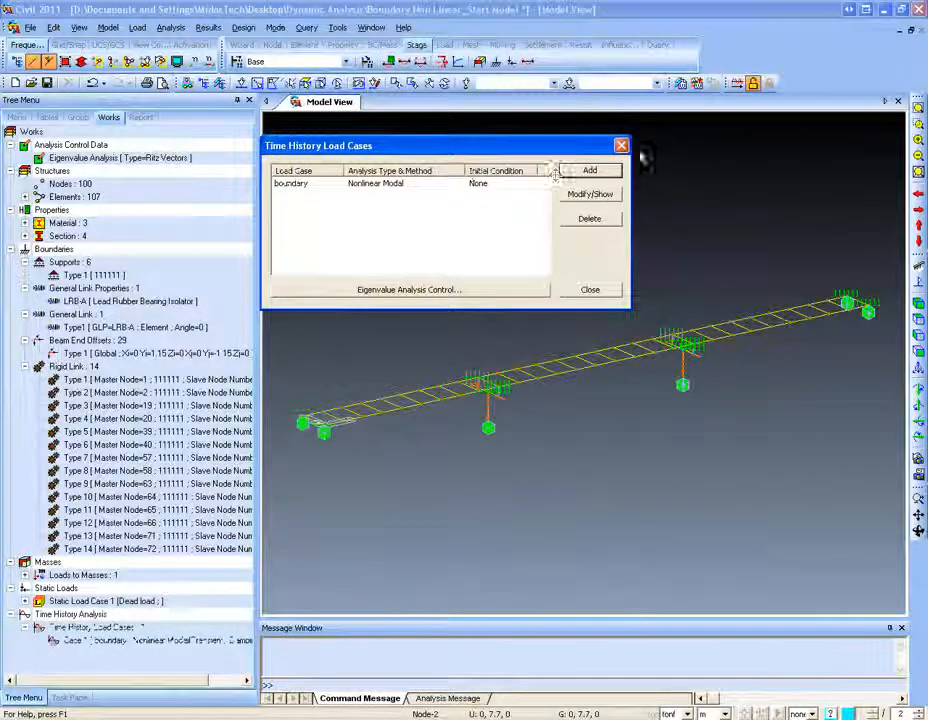
left_click(590, 289)
Add a normalized-acceleration time forcing function from the built-in 1940 El Centro Site, 270 Deg earthquake record.
left_click(137, 27)
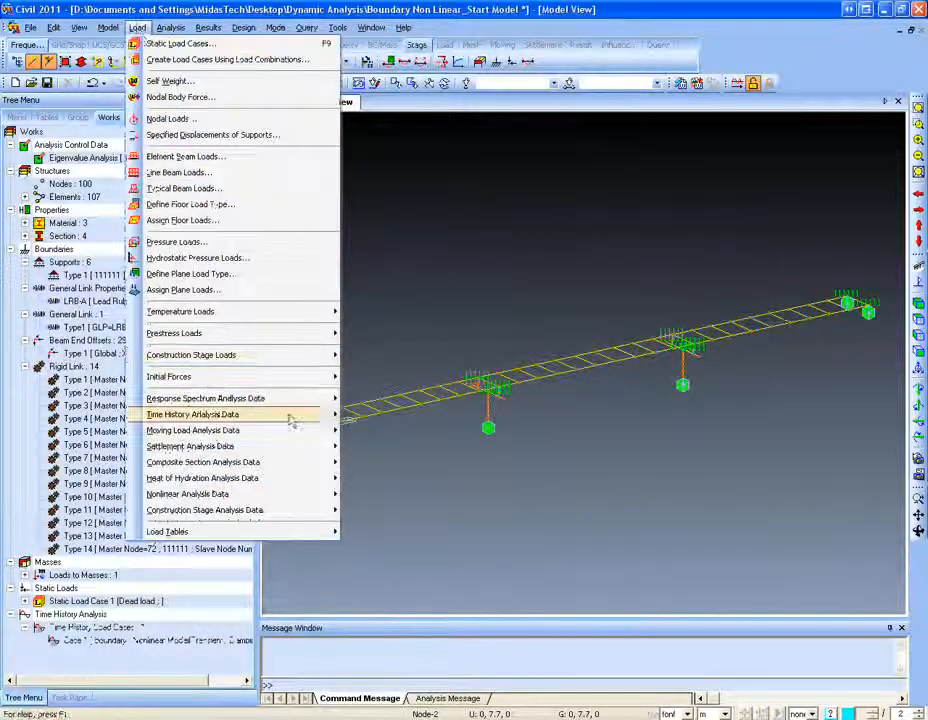
mouse_move(290, 420)
left_click(390, 434)
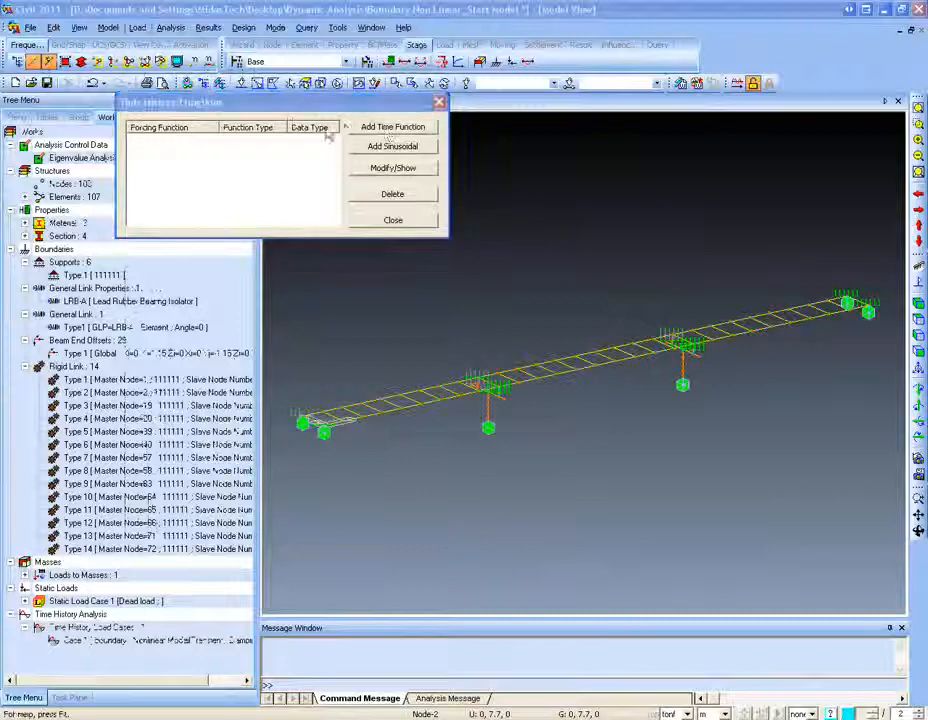
left_click(392, 127)
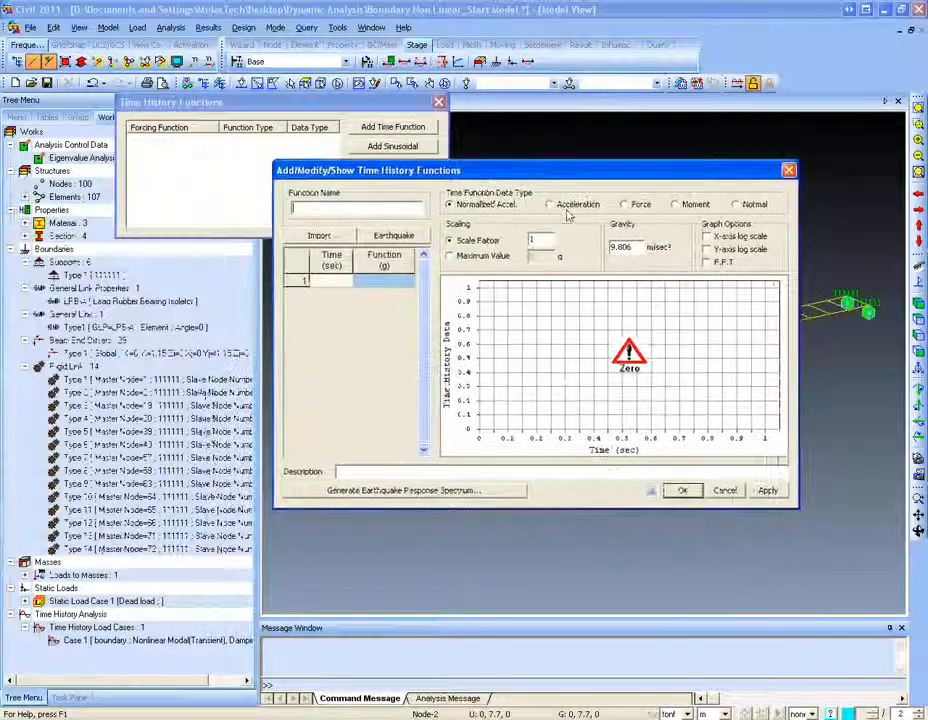
left_click(393, 235)
left_click(542, 399)
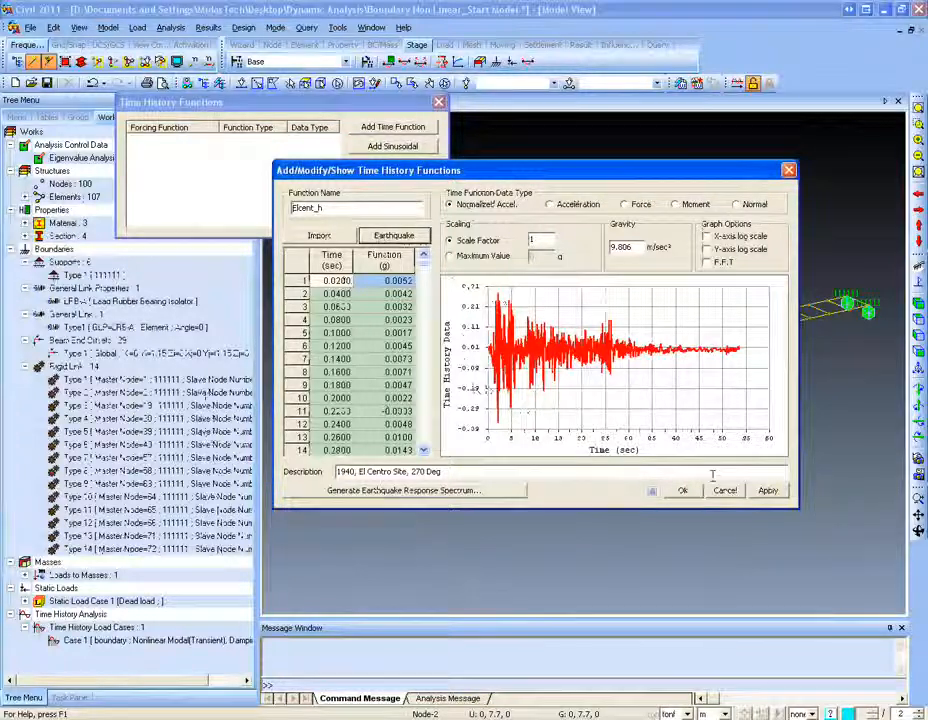
left_click(682, 490)
left_click(392, 217)
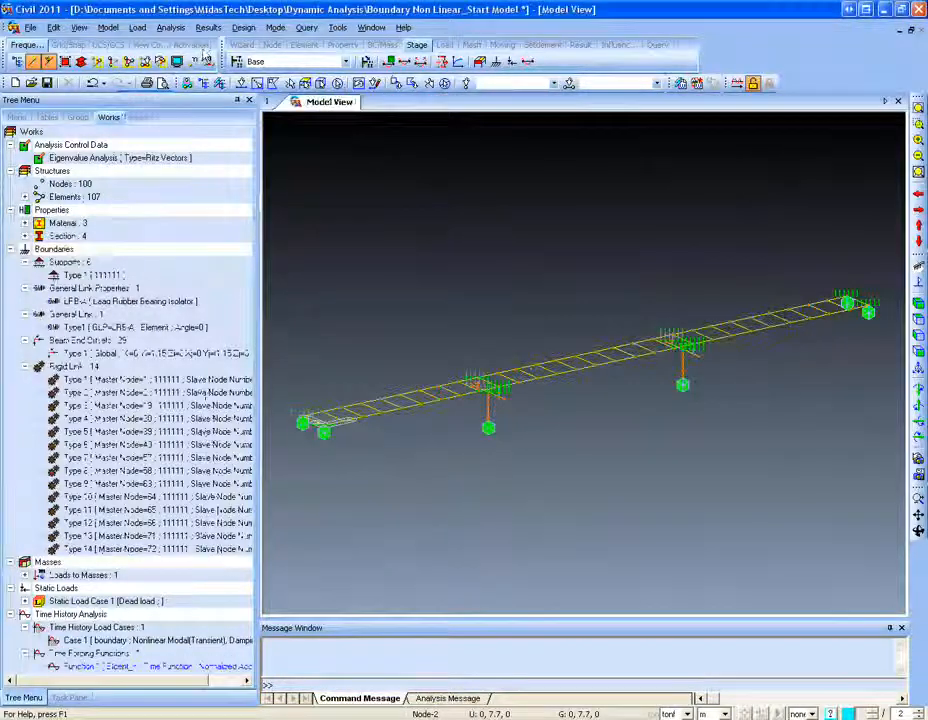
Add ground acceleration for the boundary load case using function Elcent_h in direction X with a horizontal angle of 0 degrees.
left_click(137, 27)
mouse_move(325, 412)
left_click(392, 444)
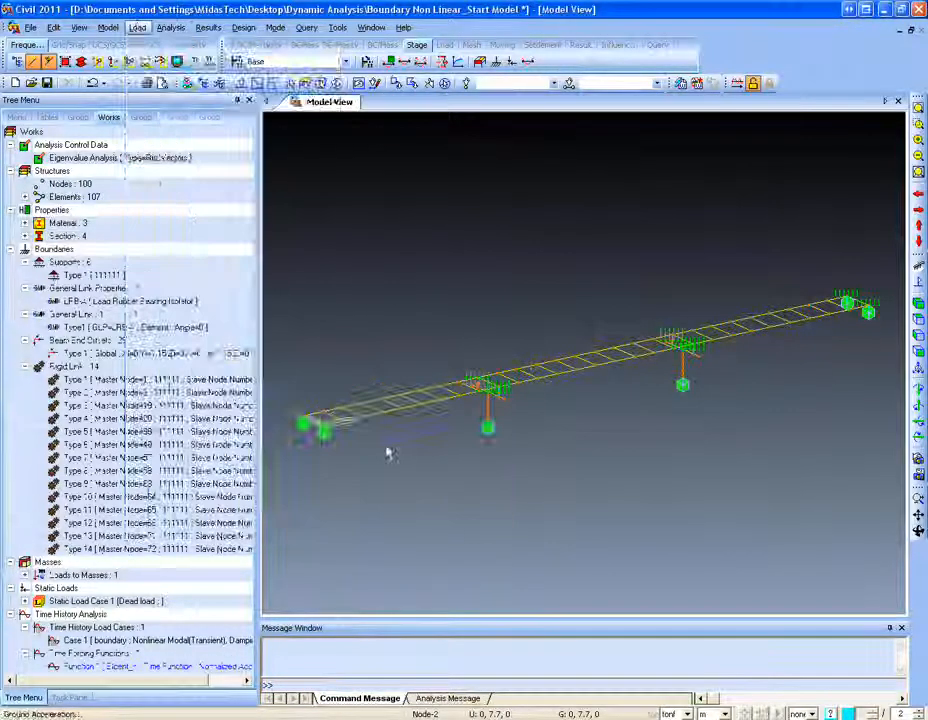
left_click(128, 205)
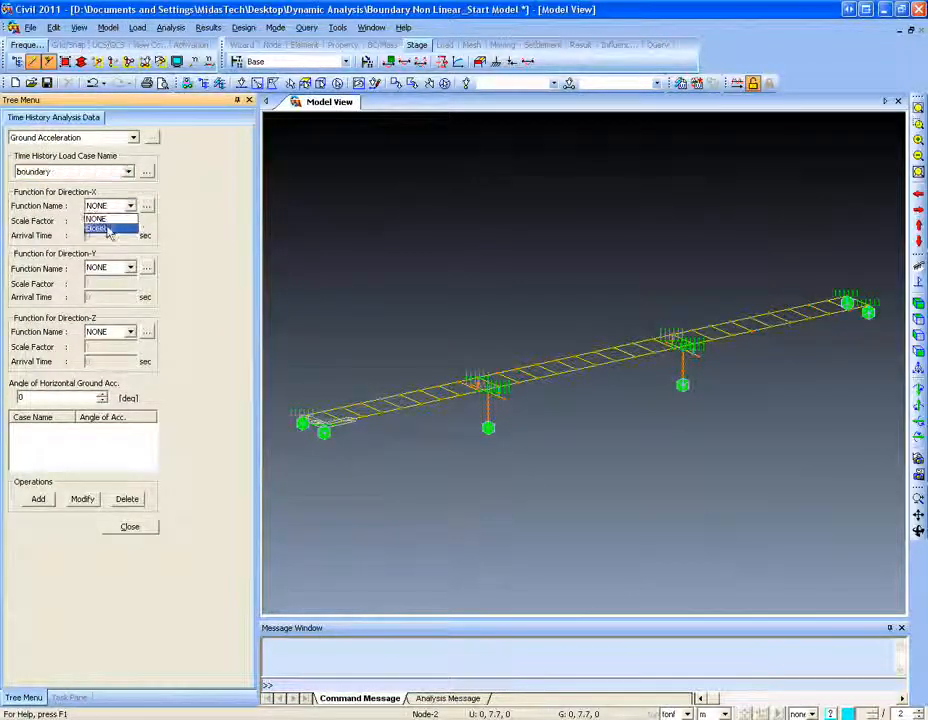
left_click(108, 231)
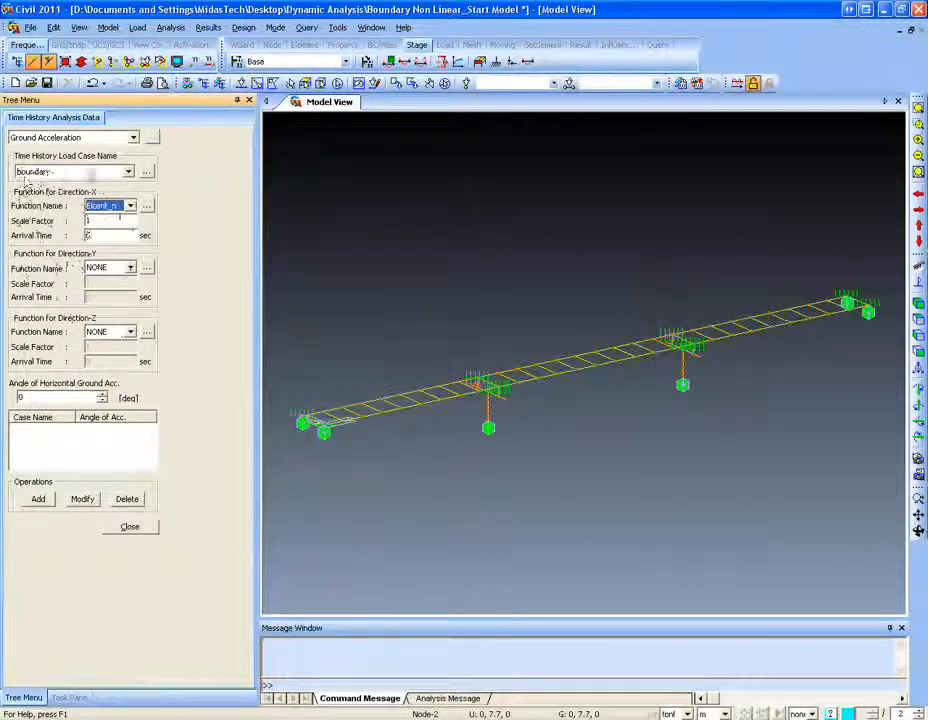
left_click(35, 397)
type("0")
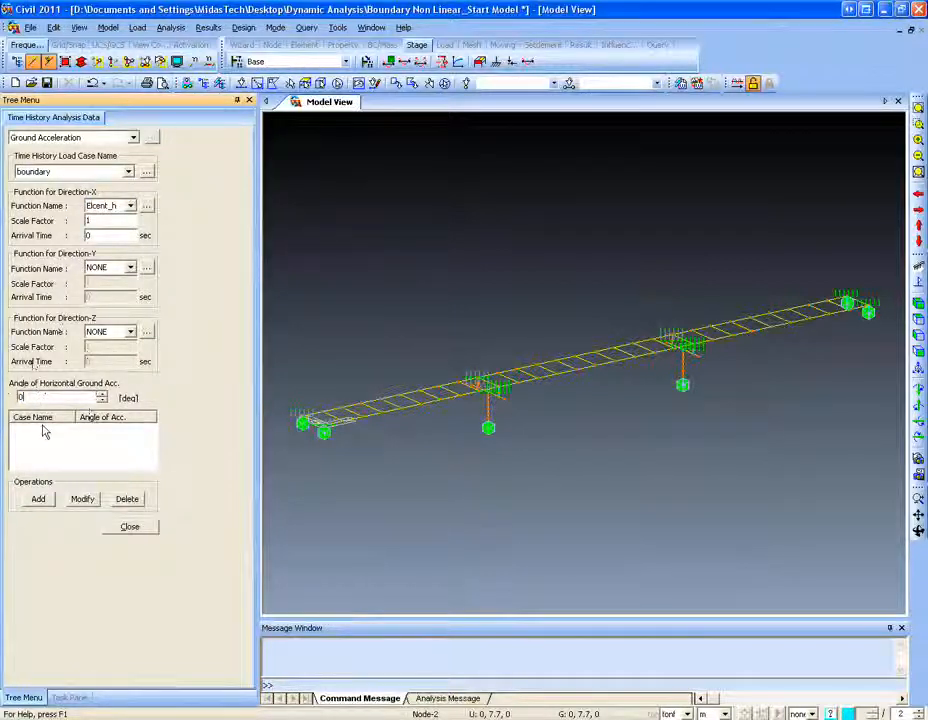
left_click(38, 498)
left_click(135, 530)
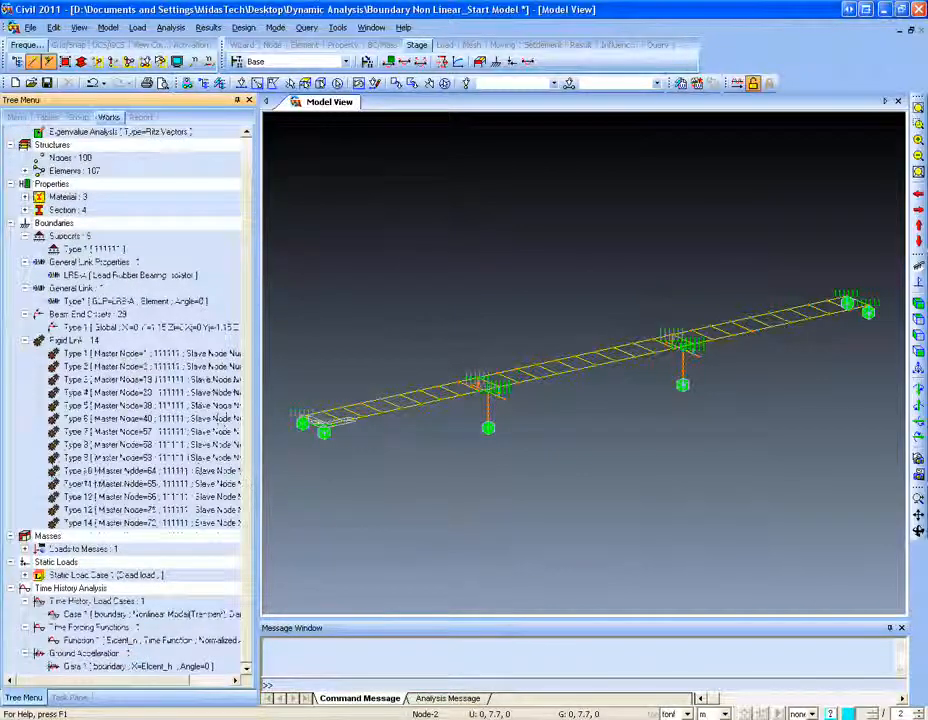
Open the Boundary Non linear_ final Model file from the Dynamic Analysis folder without saving changes to the current start model.
left_click(30, 27)
left_click(58, 15)
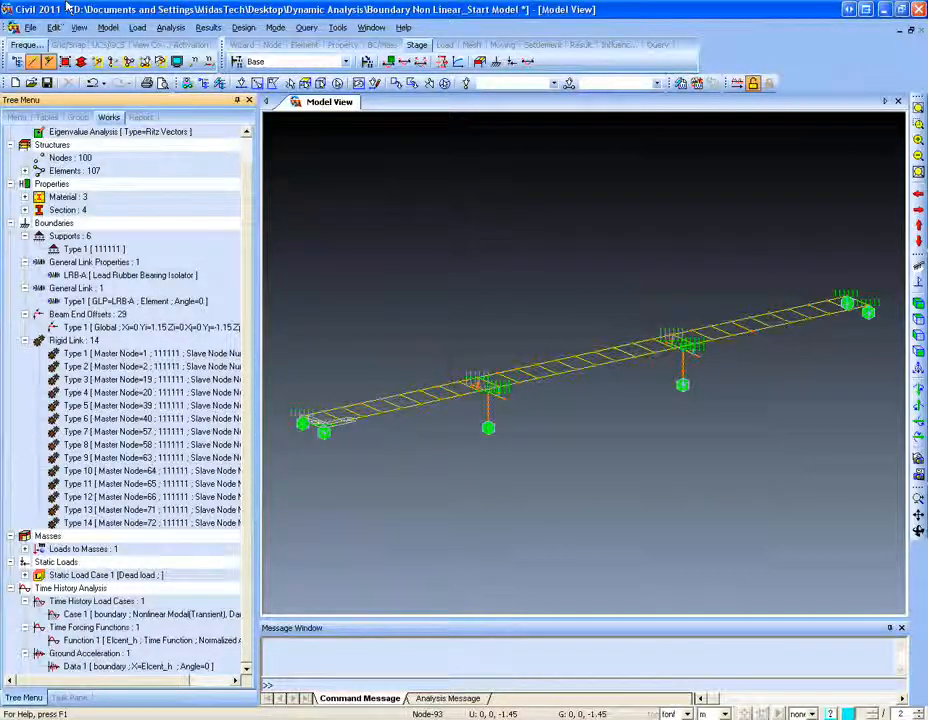
left_click(50, 27)
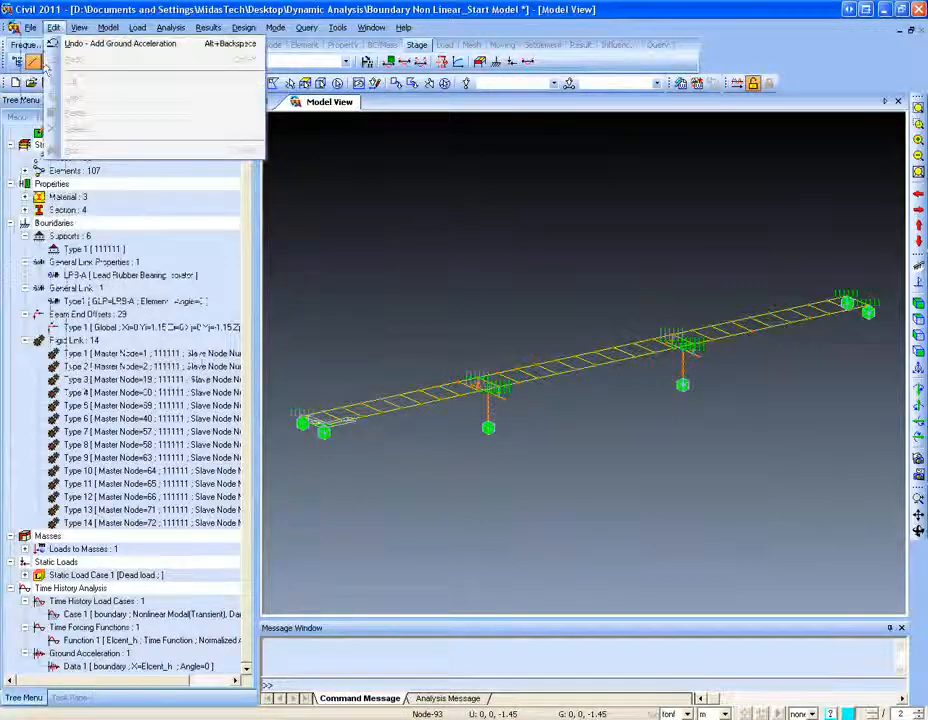
mouse_move(30, 27)
left_click(29, 57)
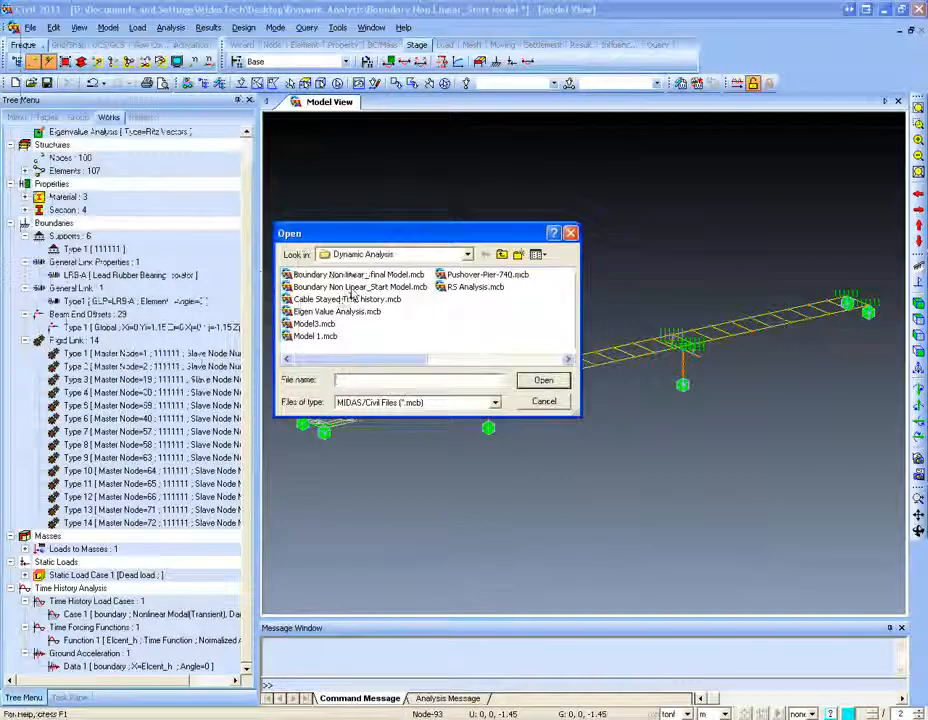
left_click(352, 287)
left_click(355, 274)
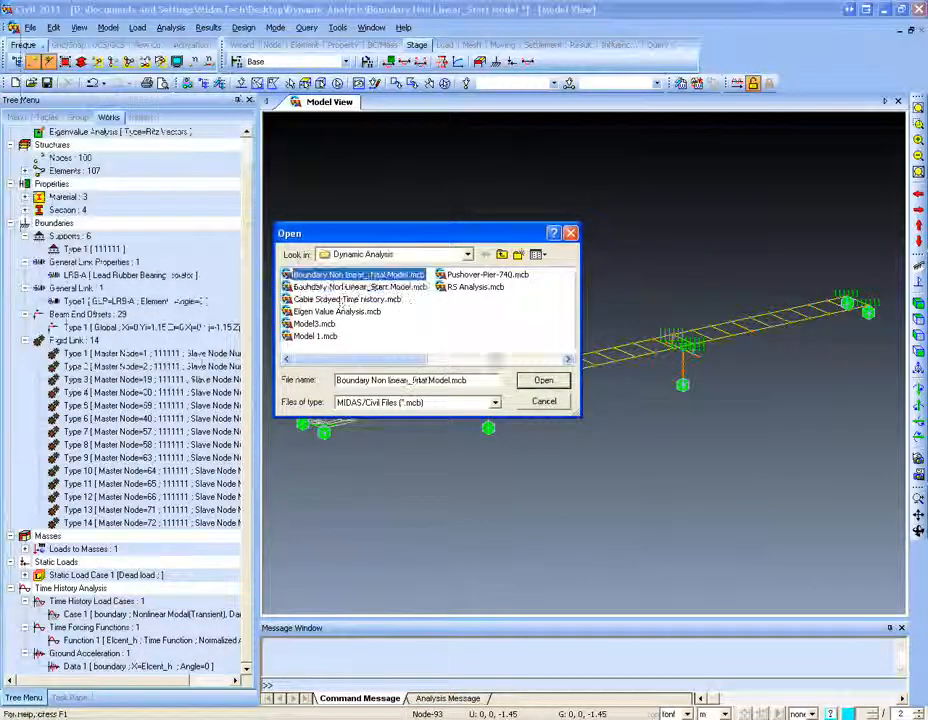
left_click(528, 380)
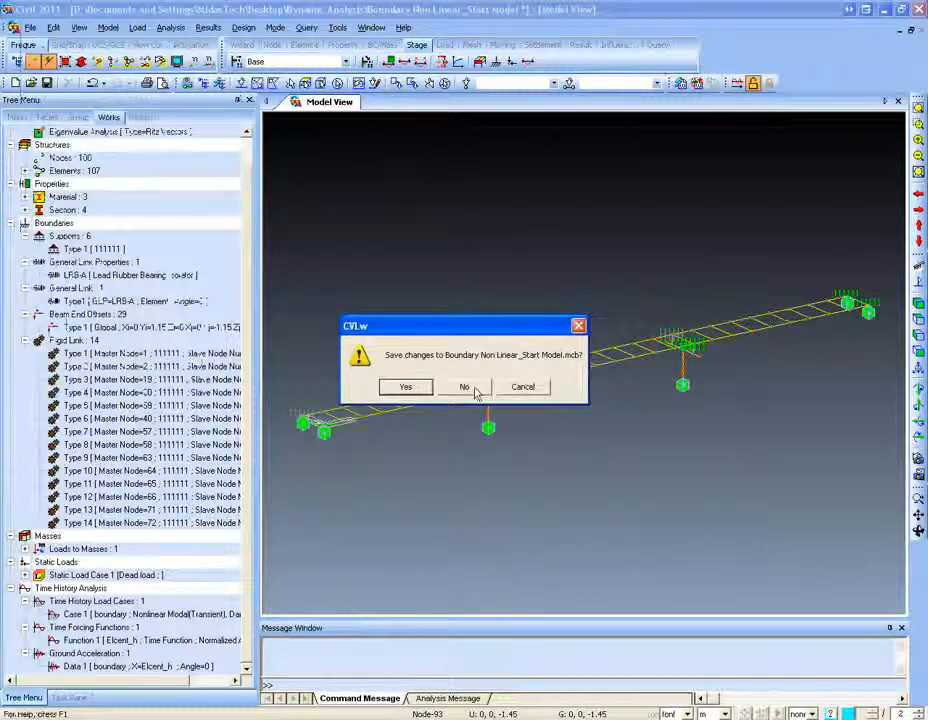
left_click(476, 391)
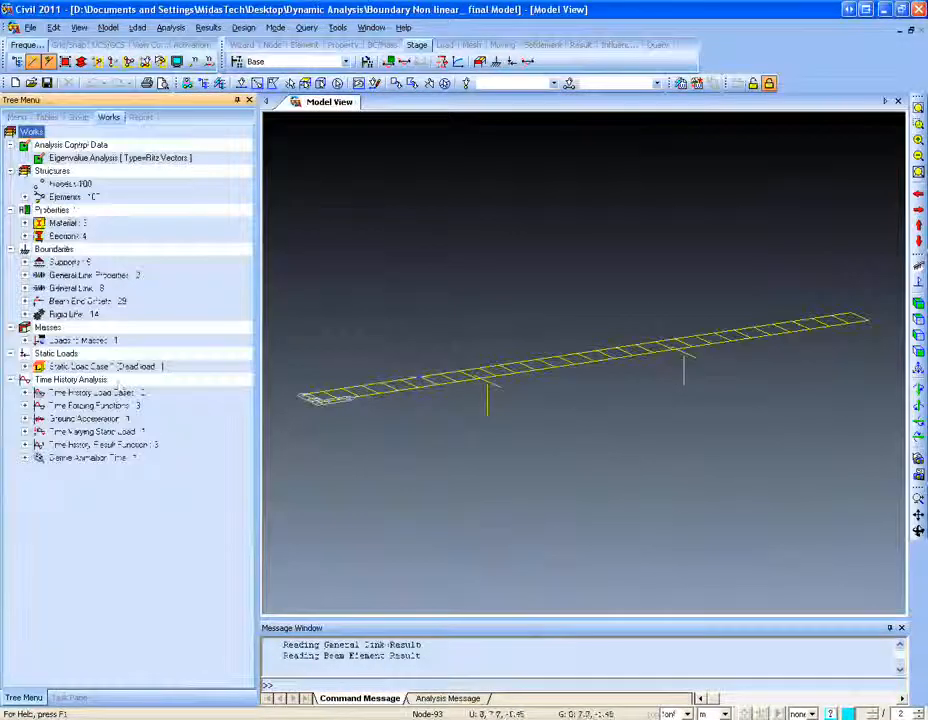
Review the settings of the Dead Load time history load case and close its definition without changes.
left_click(25, 392)
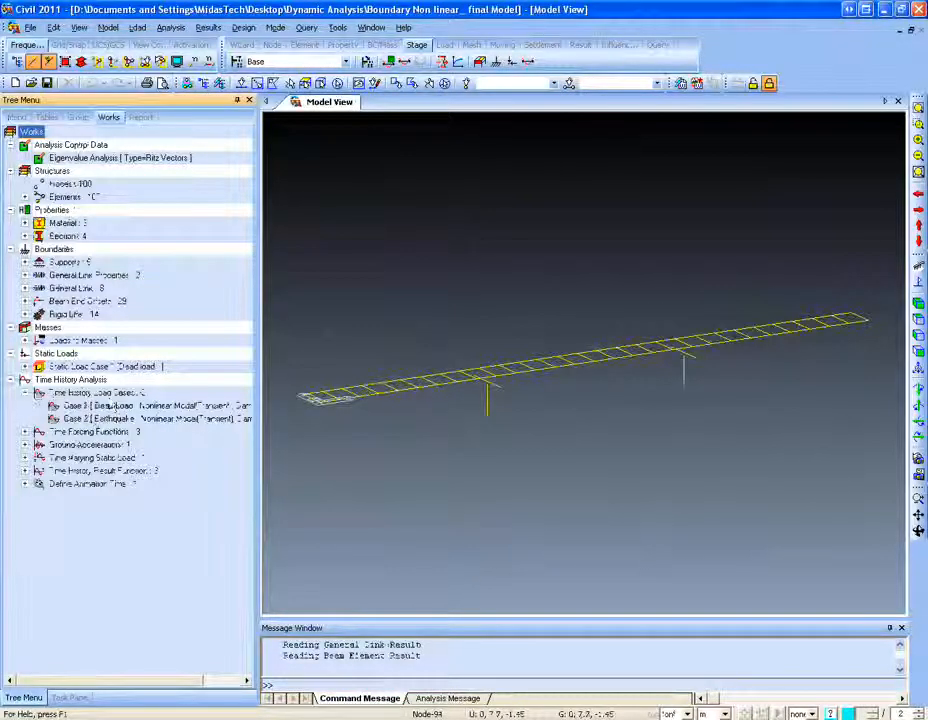
right_click(120, 406)
left_click(133, 432)
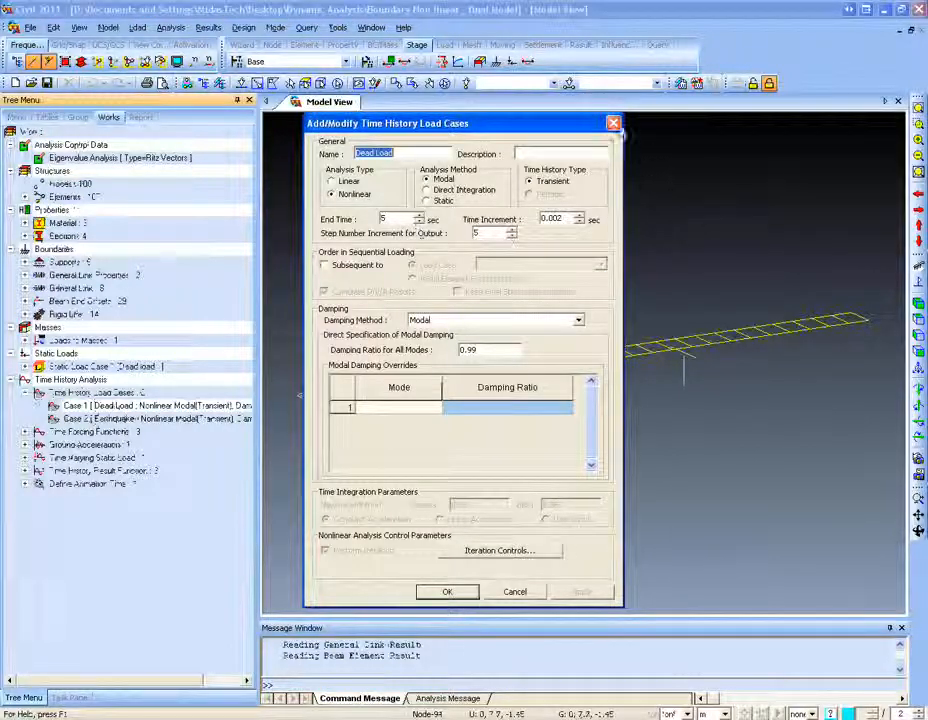
left_click(614, 123)
Review the Earthquake time history load case's sequential loading and damping settings, leaving the definition unchanged.
right_click(161, 420)
left_click(188, 446)
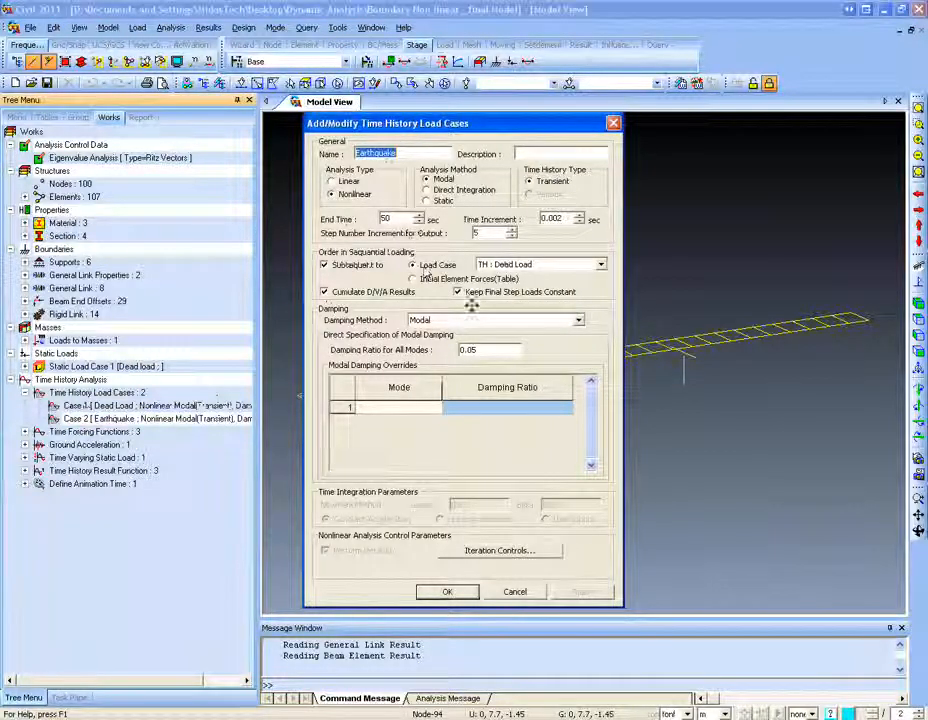
left_click_drag(418, 154, 370, 154)
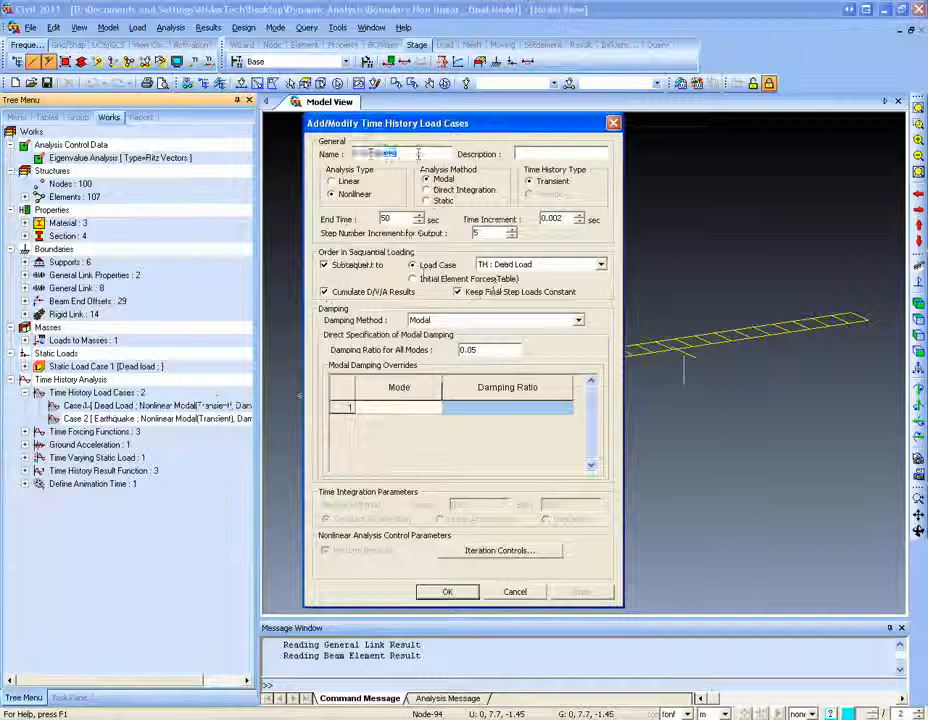
left_click(418, 154)
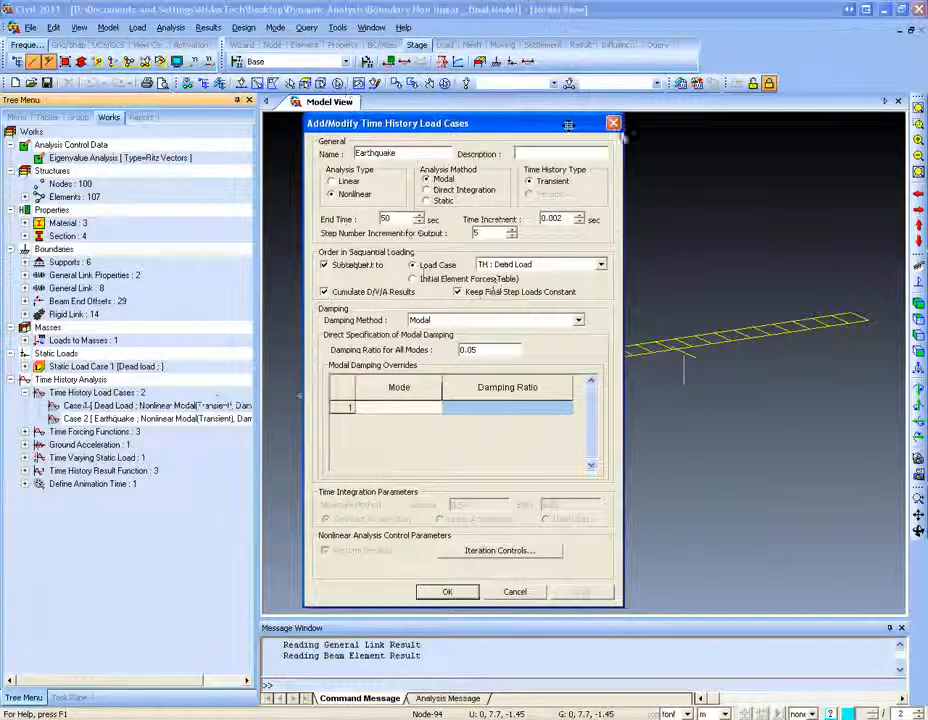
left_click(613, 123)
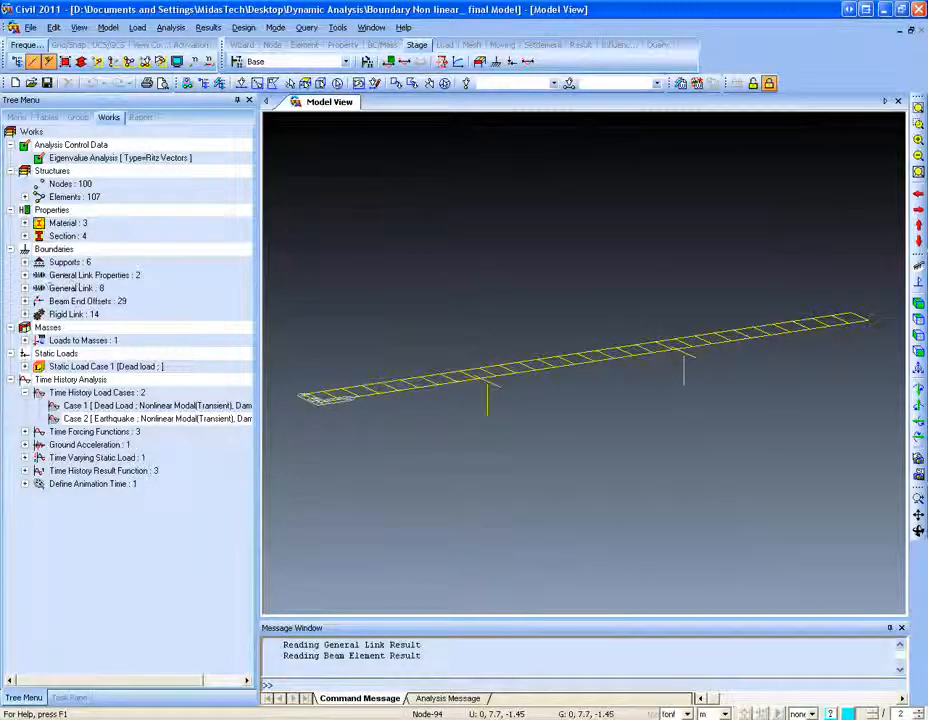
List the model's general links and inspect the LRB-A link type on the bridge model.
left_click(25, 288)
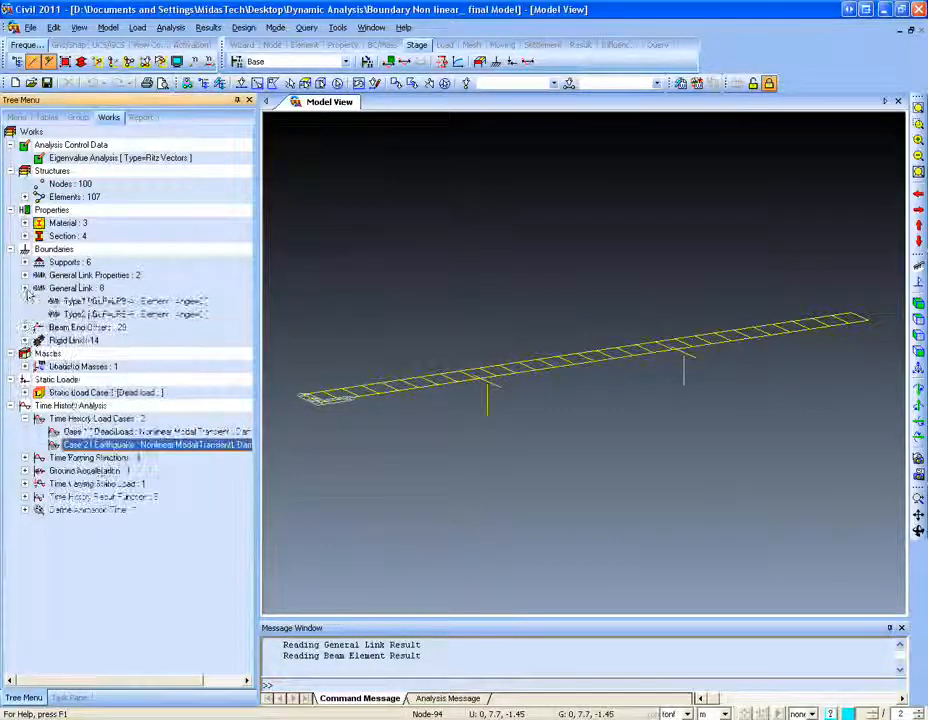
right_click(78, 301)
left_click(112, 438)
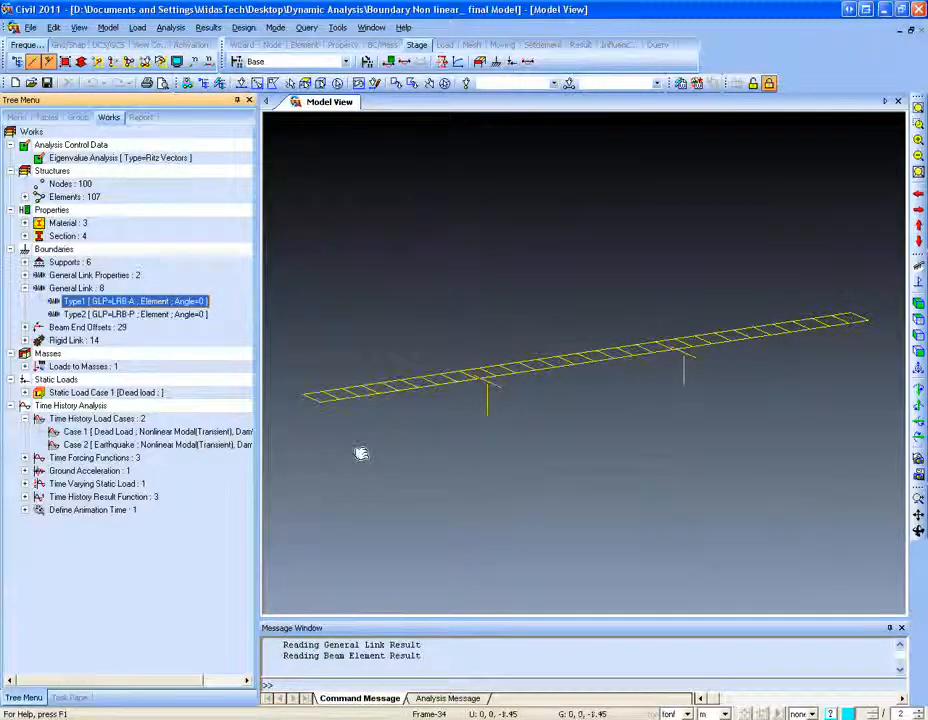
scroll(361, 453, "up", 2)
scroll(410, 452, "down", 2)
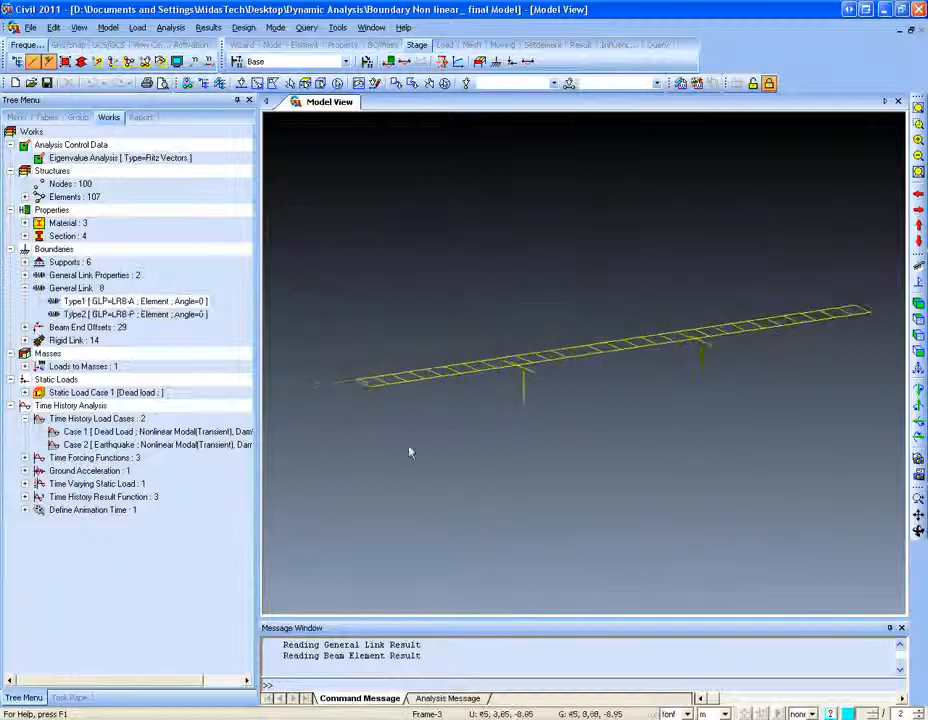
scroll(501, 408, "down", 1)
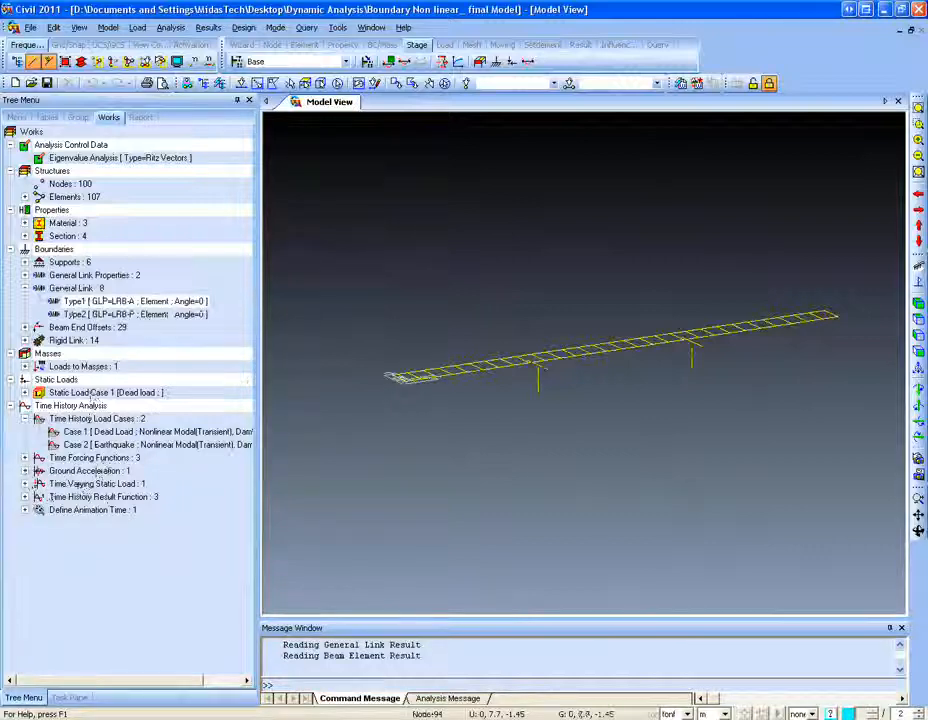
Show the time history DXYZ displacement for the Earthquake load case at the 1.24 s step.
left_click(183, 30)
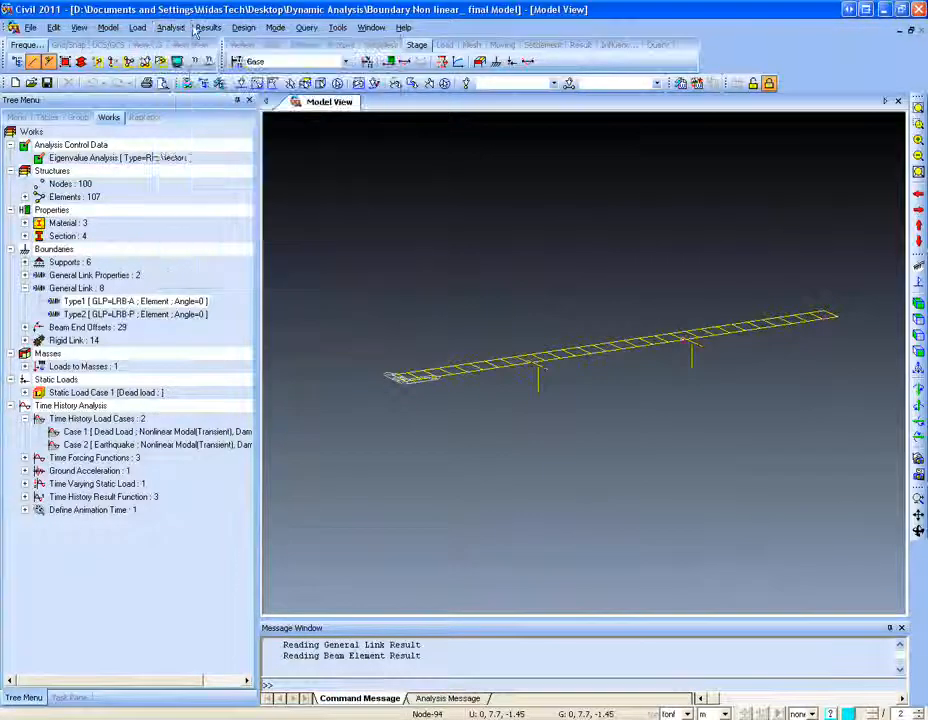
left_click(208, 27)
mouse_move(285, 333)
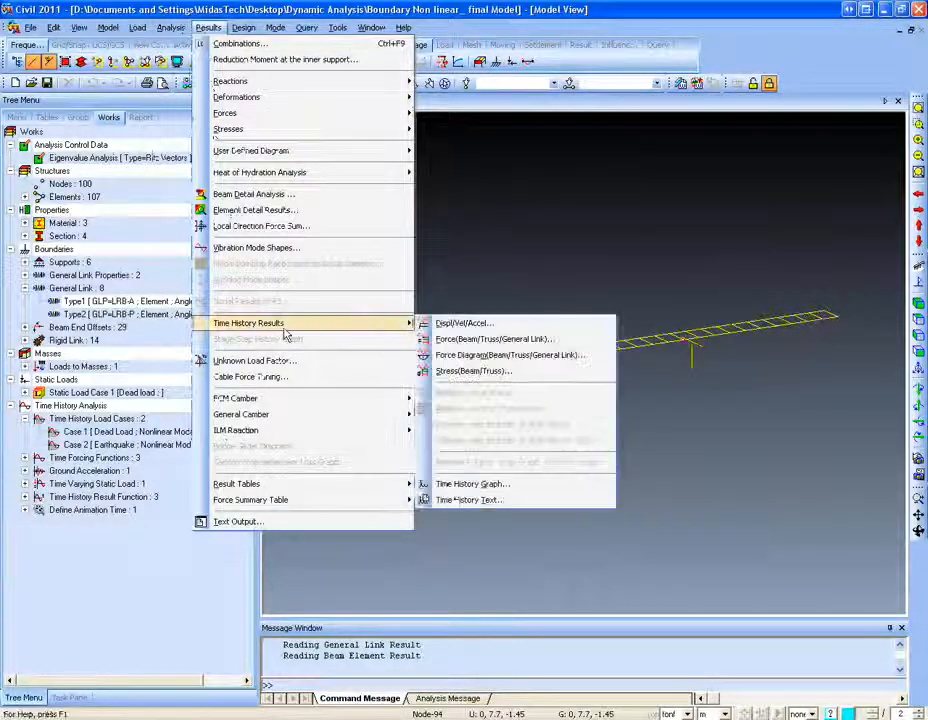
left_click(466, 323)
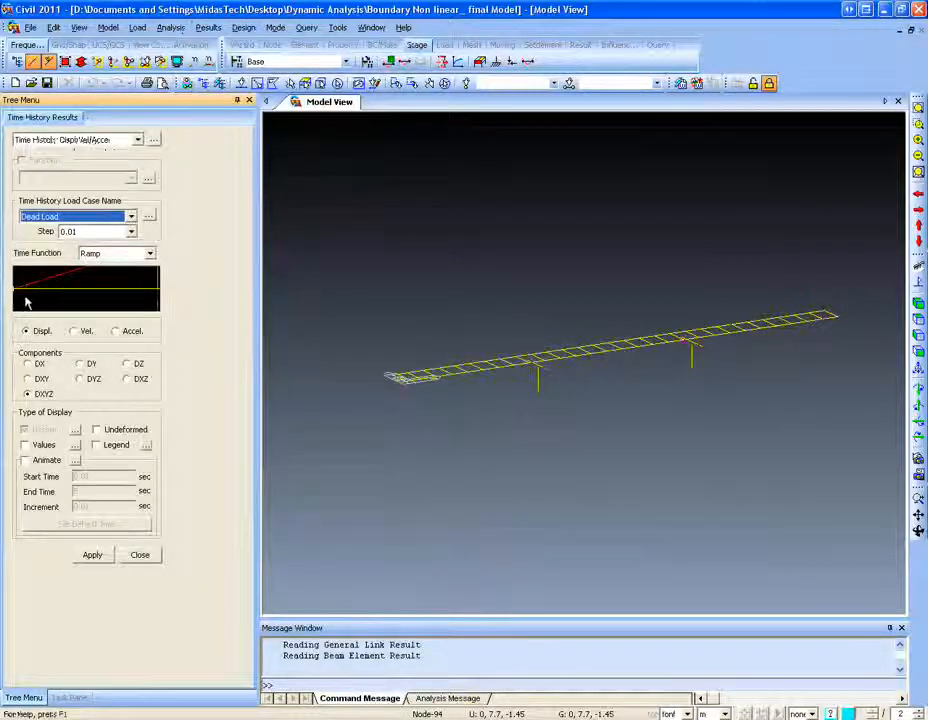
left_click(130, 216)
left_click(42, 240)
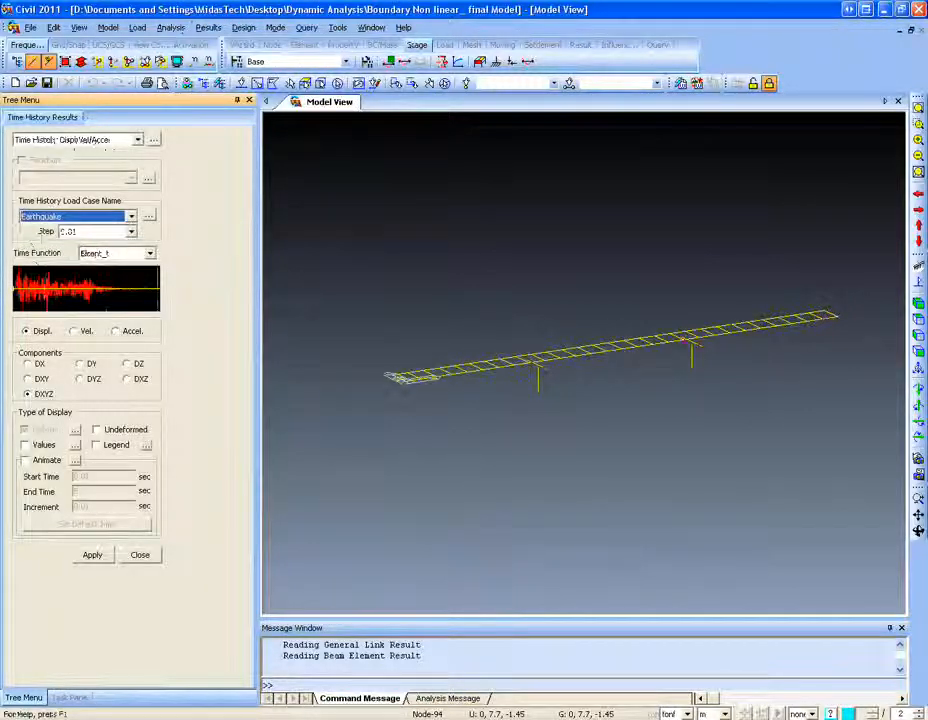
mouse_move(25, 290)
left_mouse_down()
mouse_move(90, 312)
mouse_move(103, 293)
mouse_move(17, 290)
left_mouse_up()
Animate the Earthquake displacement response from 0.01 to 20 s with a 0.1 s increment.
left_click(24, 460)
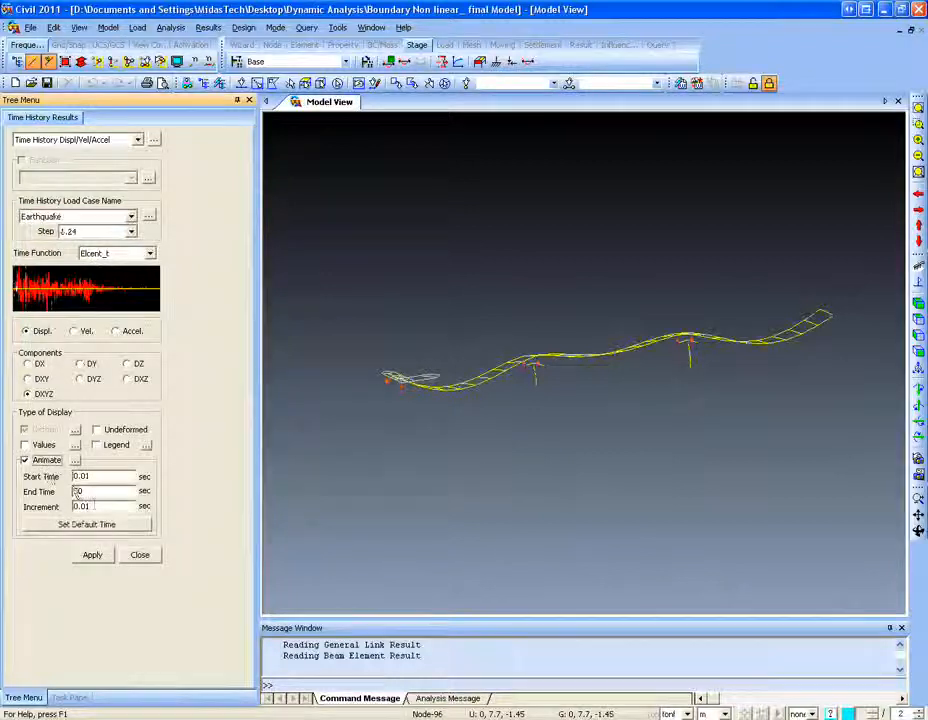
left_click_drag(97, 505, 20, 478)
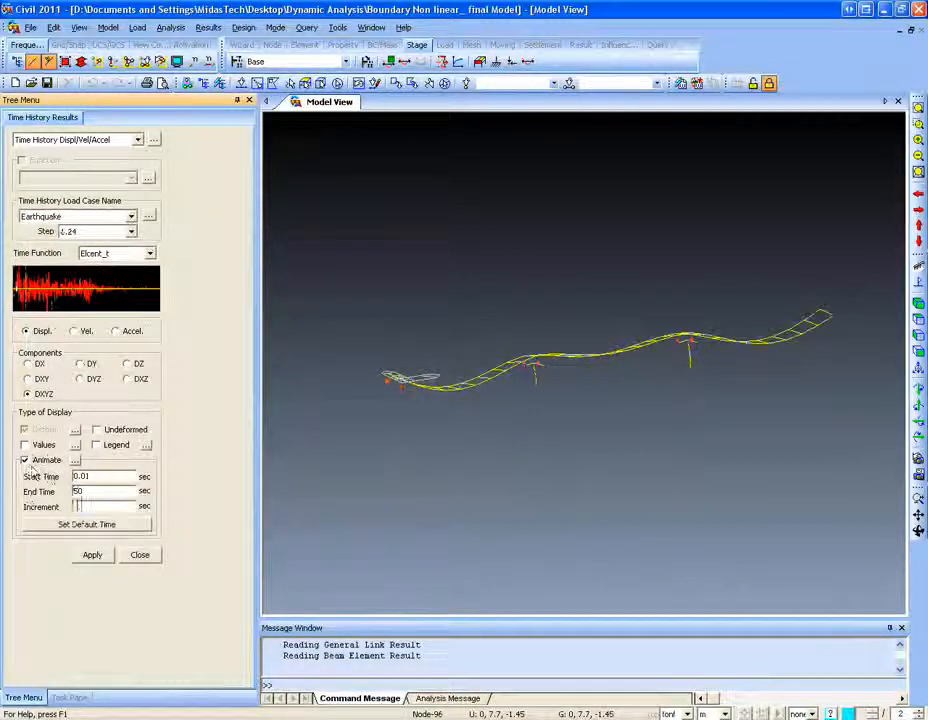
type(".1")
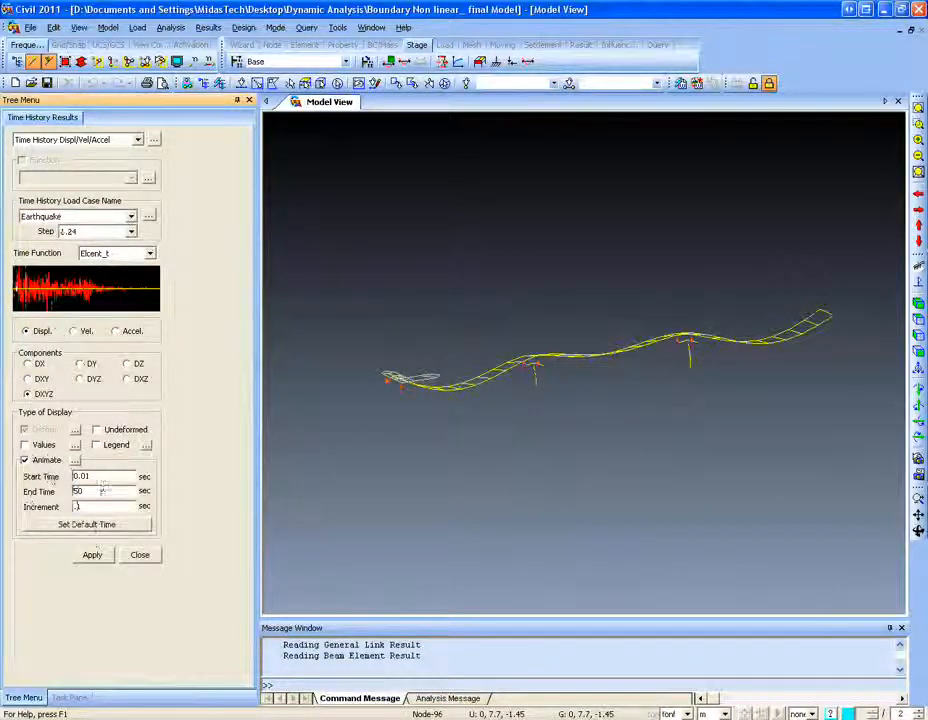
left_click_drag(102, 490, 29, 491)
type("20")
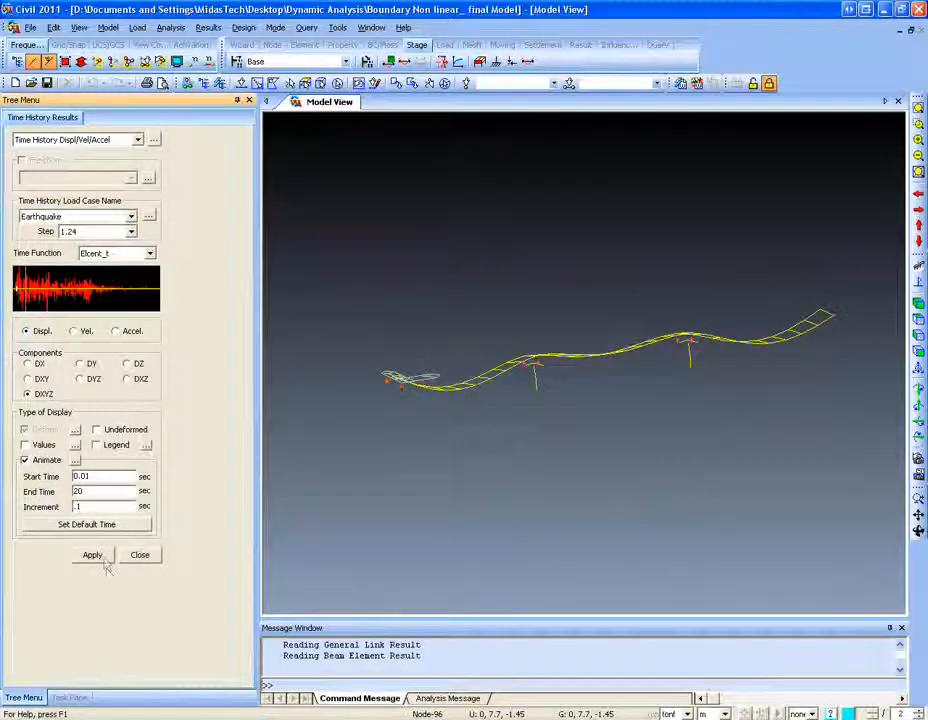
left_click(92, 555)
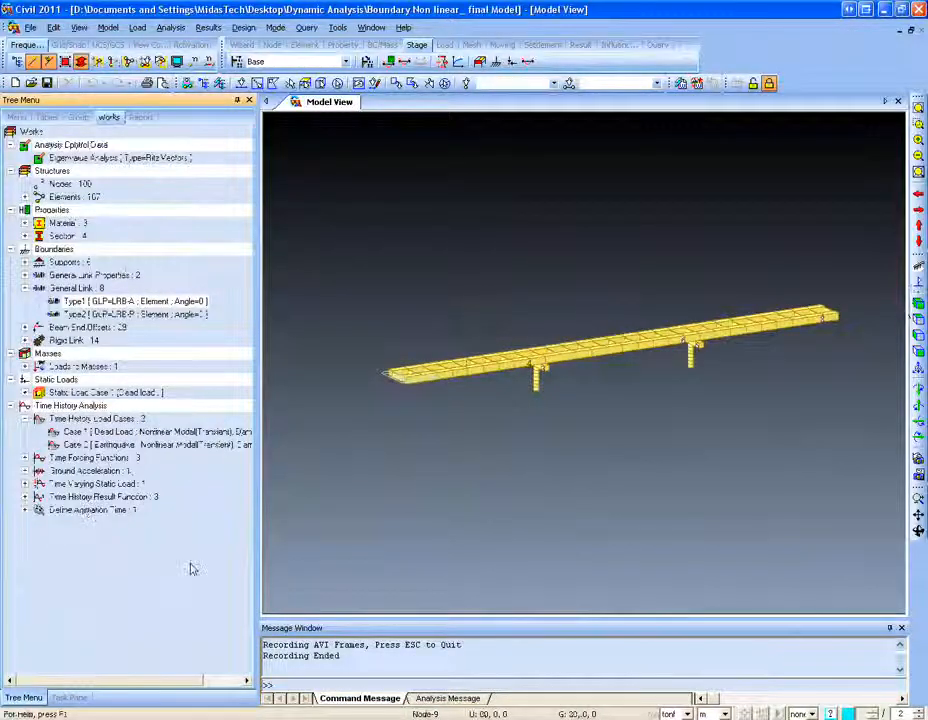
Show the time history My force contour for the Earthquake load case at an early time step, and close the force results.
left_click(208, 27)
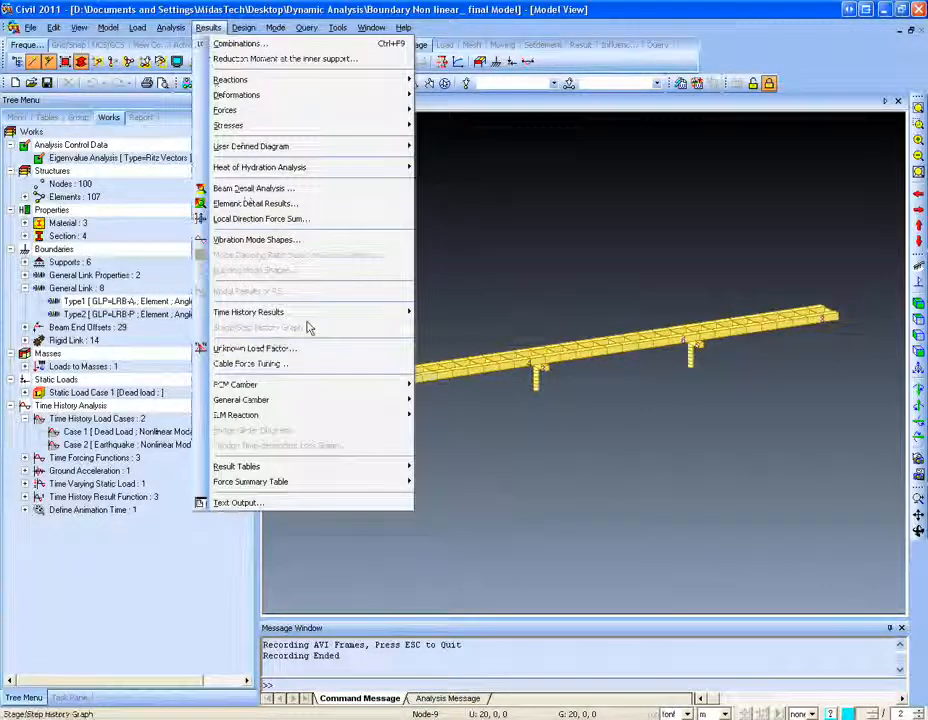
mouse_move(307, 314)
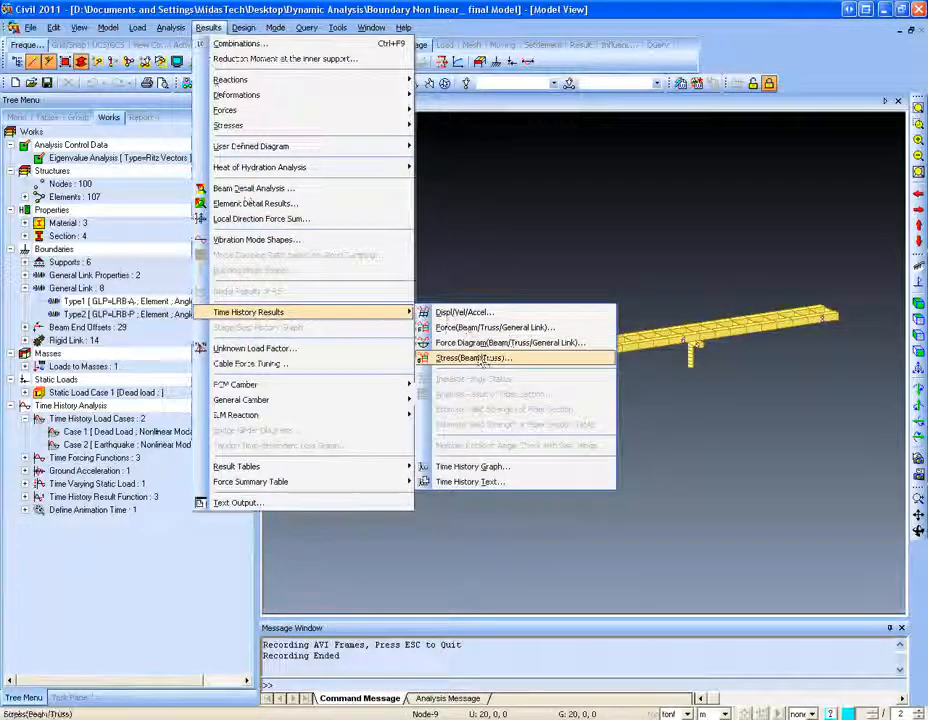
left_click(458, 330)
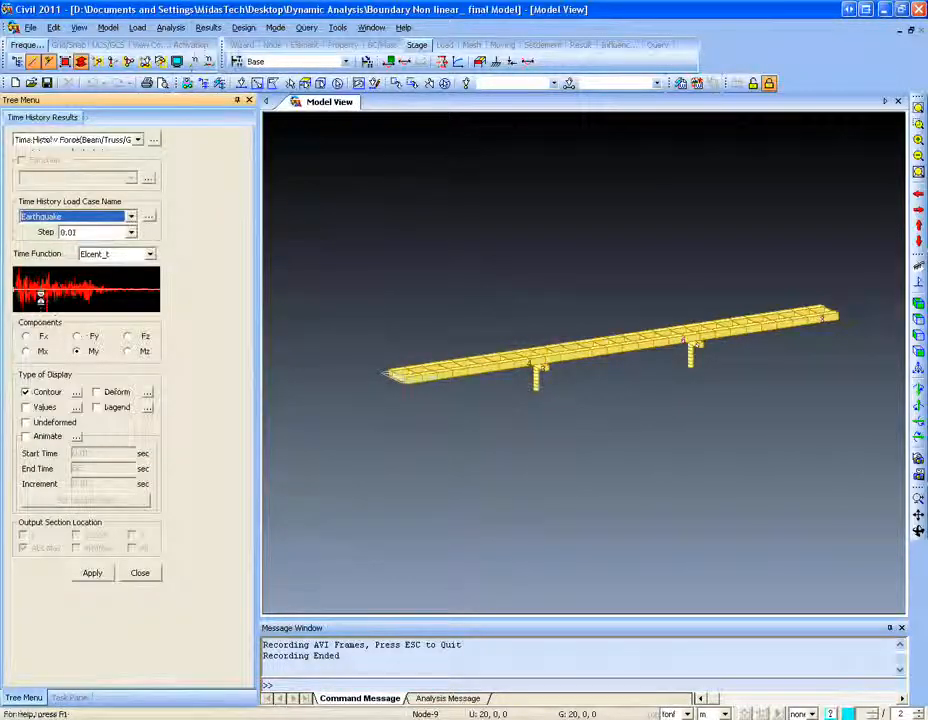
mouse_move(40, 298)
left_mouse_down()
mouse_move(122, 300)
mouse_move(31, 288)
left_mouse_up()
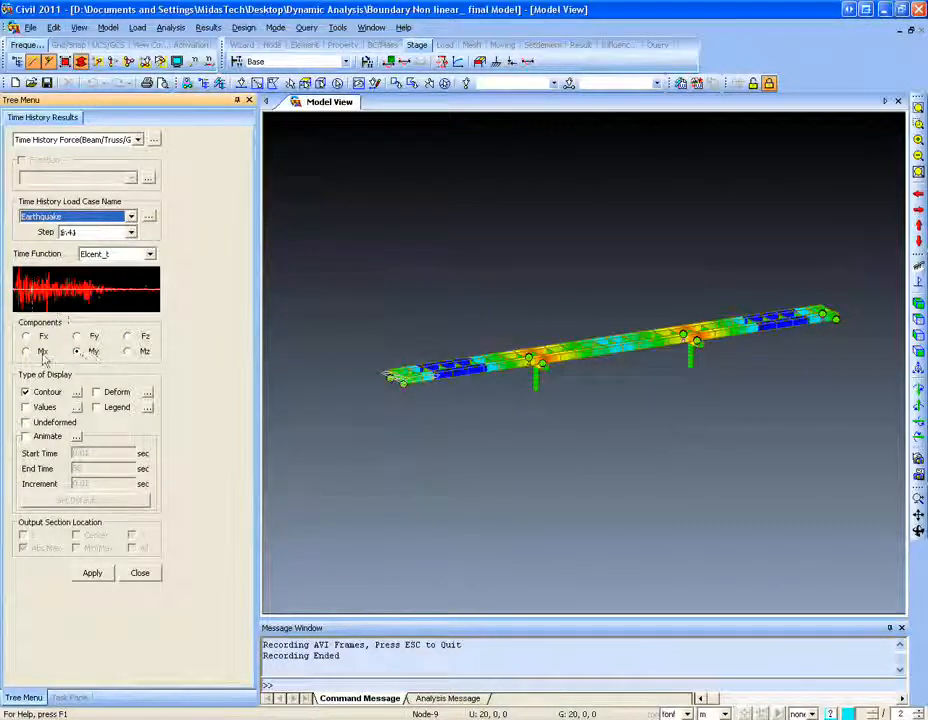
left_click(139, 572)
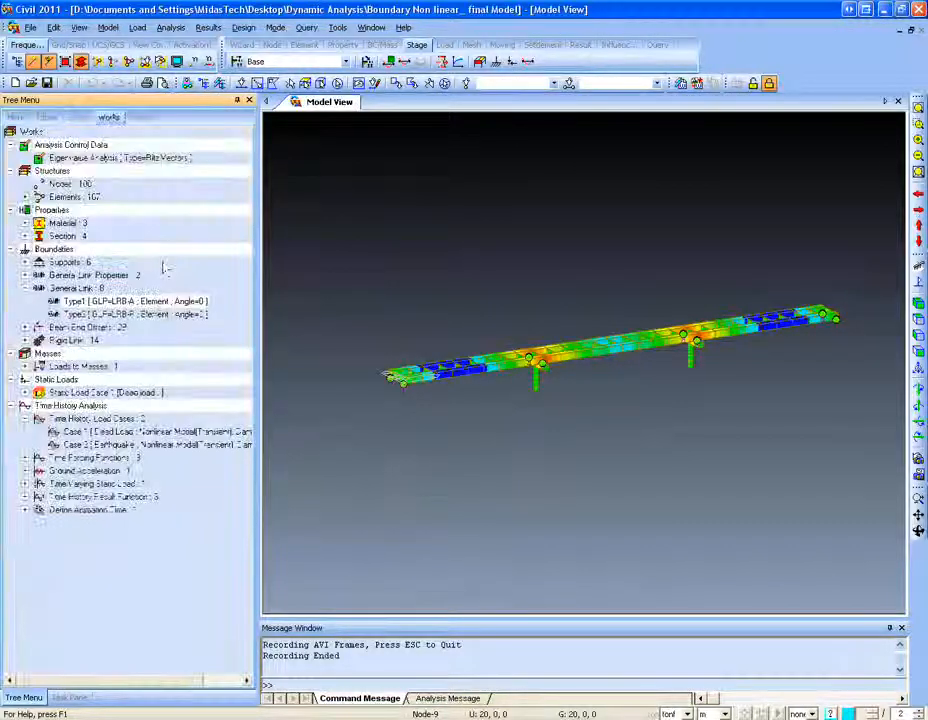
Start a time history graph and open the list of defined time history result functions.
left_click(207, 28)
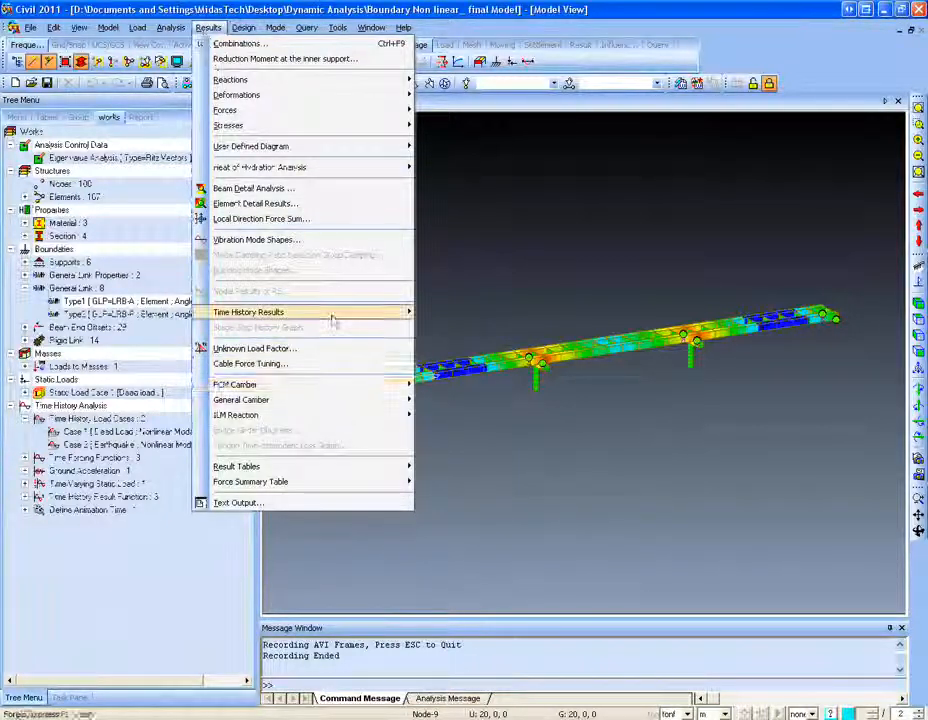
mouse_move(333, 316)
left_click(483, 466)
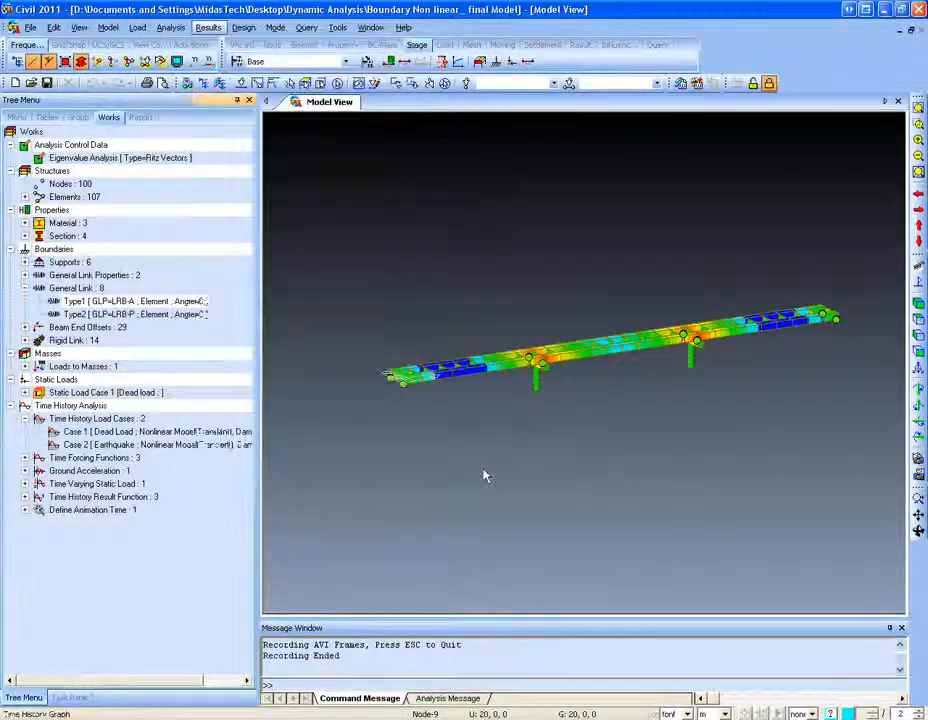
left_click(83, 141)
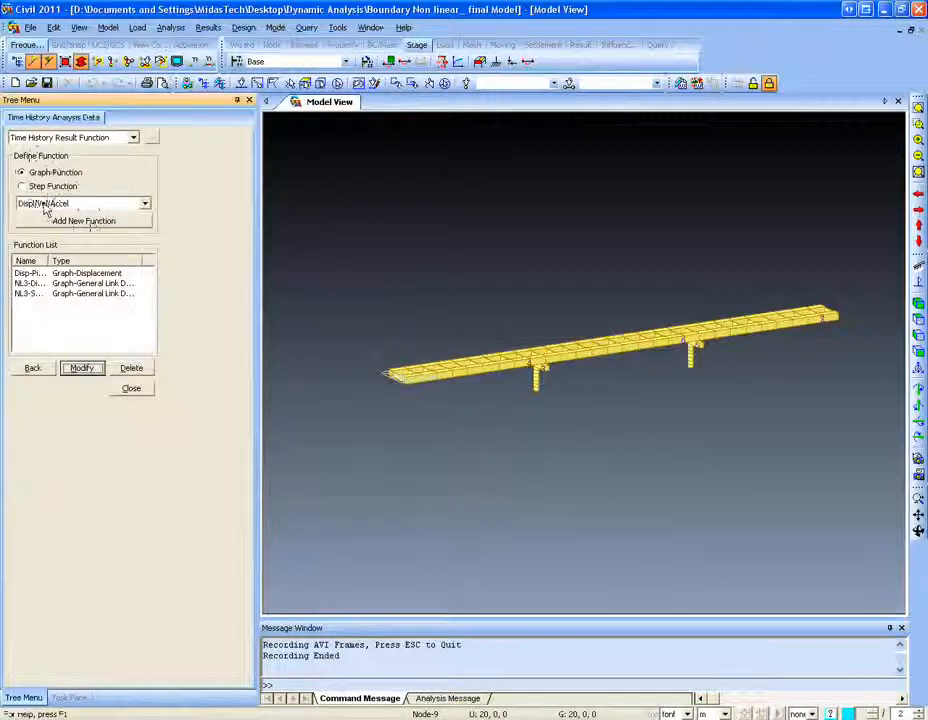
Widen the function list's Name column and look through the functions Disp-Pier-Top, NL3-Disp-y and NL3-Shear-y.
left_click(44, 272)
left_click_drag(44, 260, 88, 261)
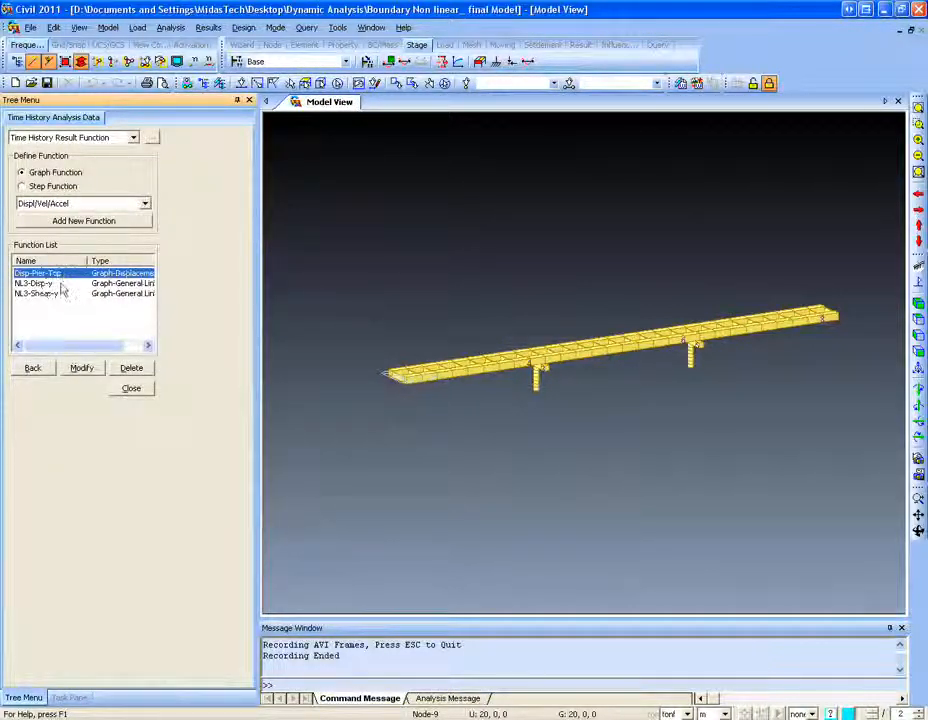
left_click(61, 284)
left_click(58, 293)
left_click(53, 275)
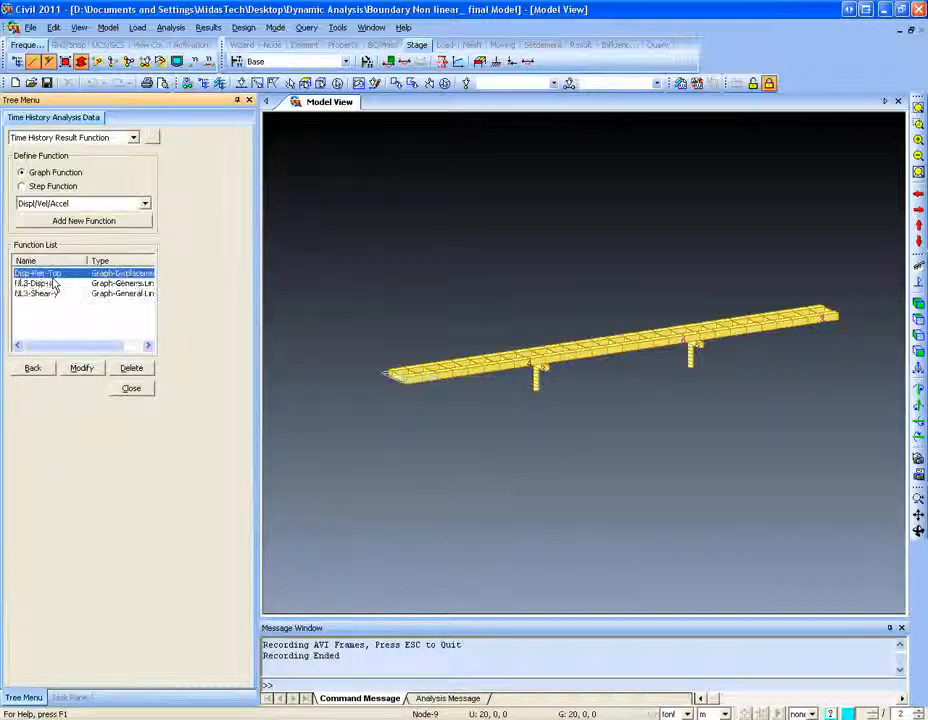
Add a displacement graph function named "12 node" for node 12, using component DX and the Earthquake load case.
left_click(84, 221)
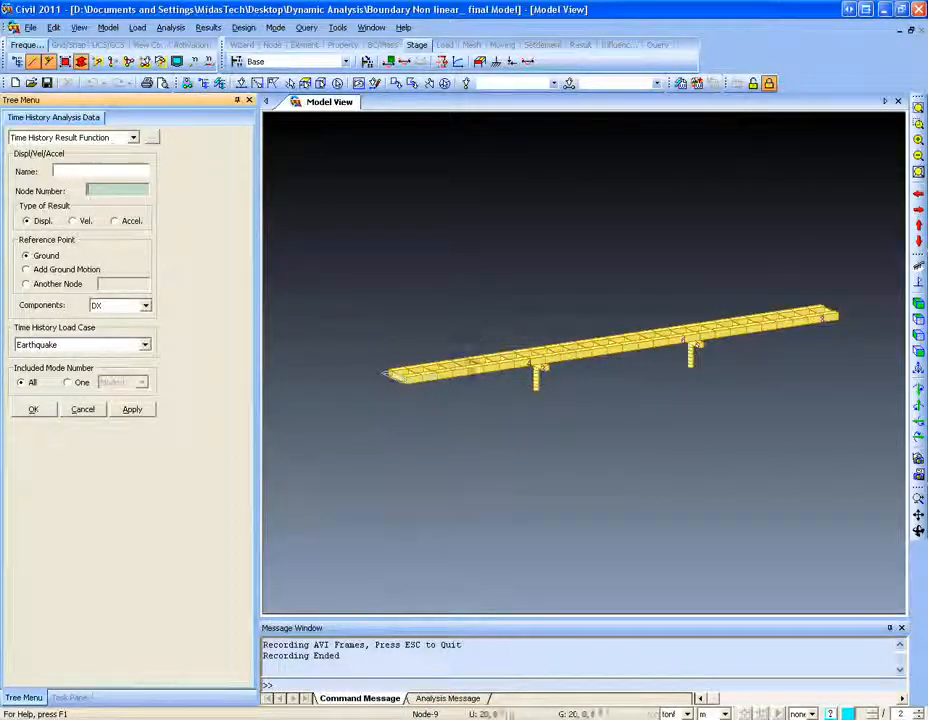
left_click(476, 372)
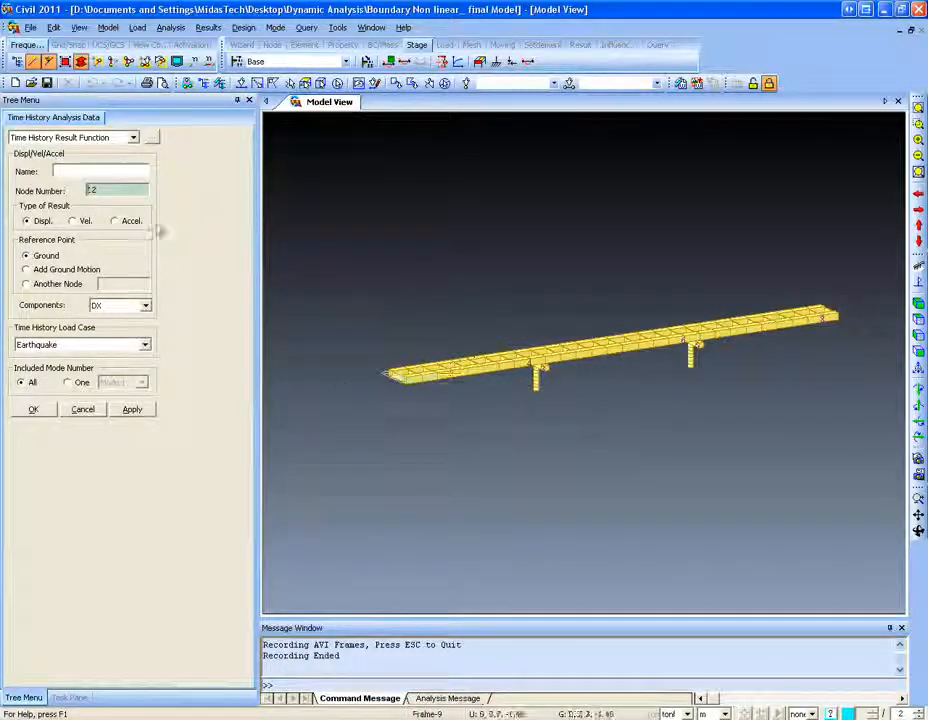
left_click(74, 172)
type("12no")
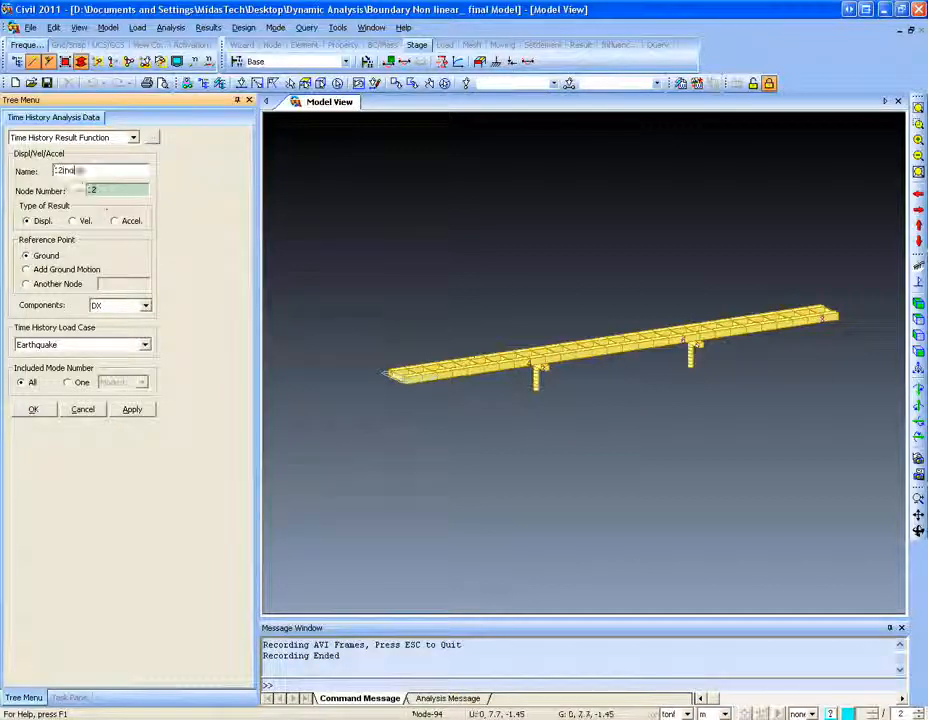
type("de")
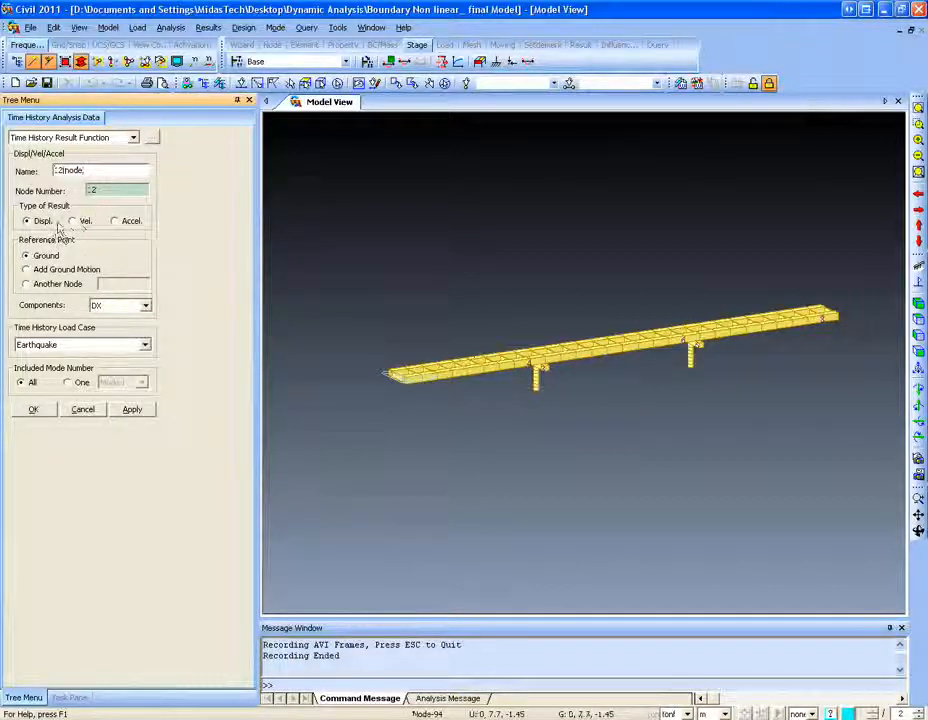
left_click(88, 344)
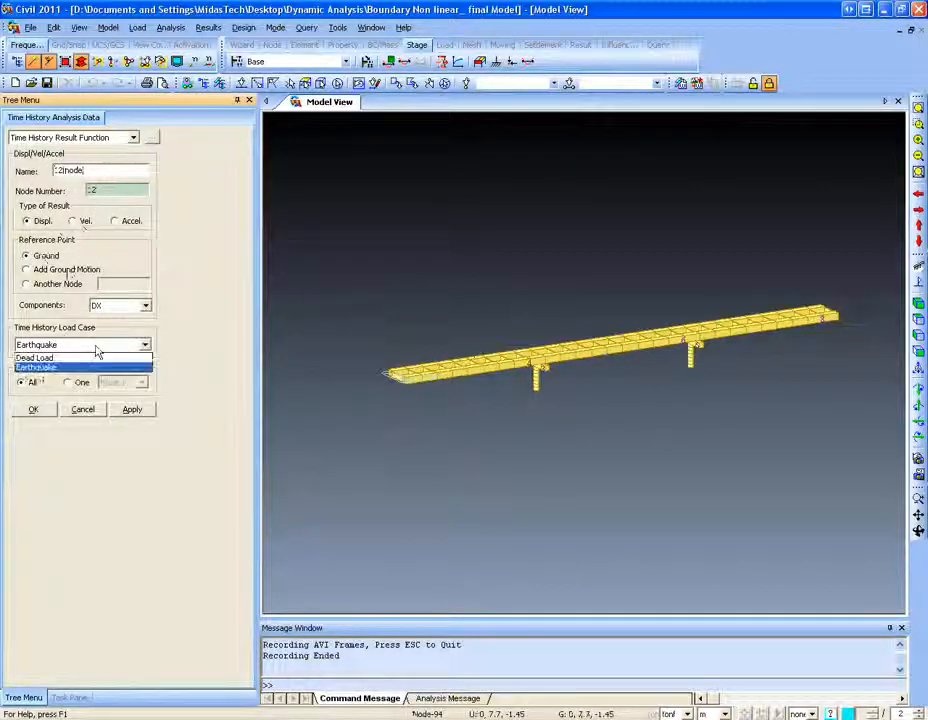
left_click(80, 369)
left_click(34, 410)
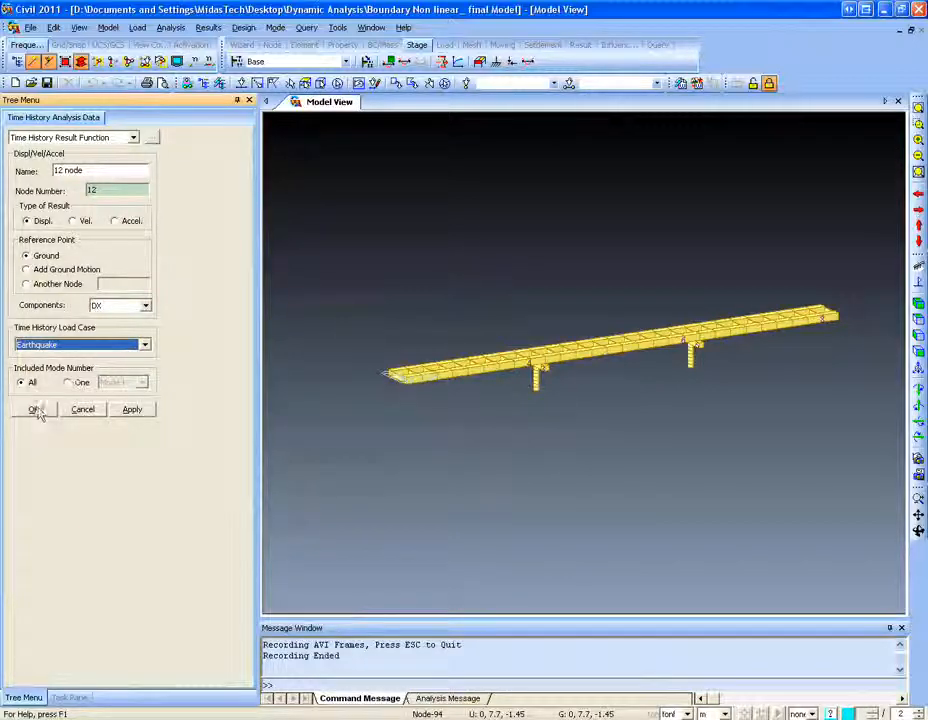
left_click(33, 409)
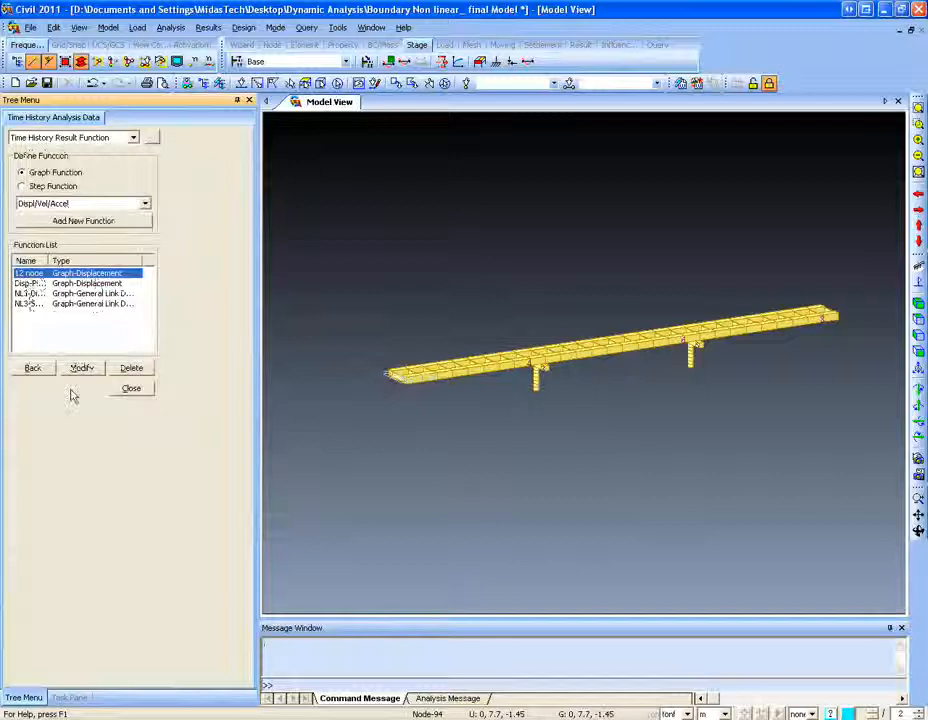
Return to the time history graph settings and select only the 12 node function for plotting.
left_click(58, 139)
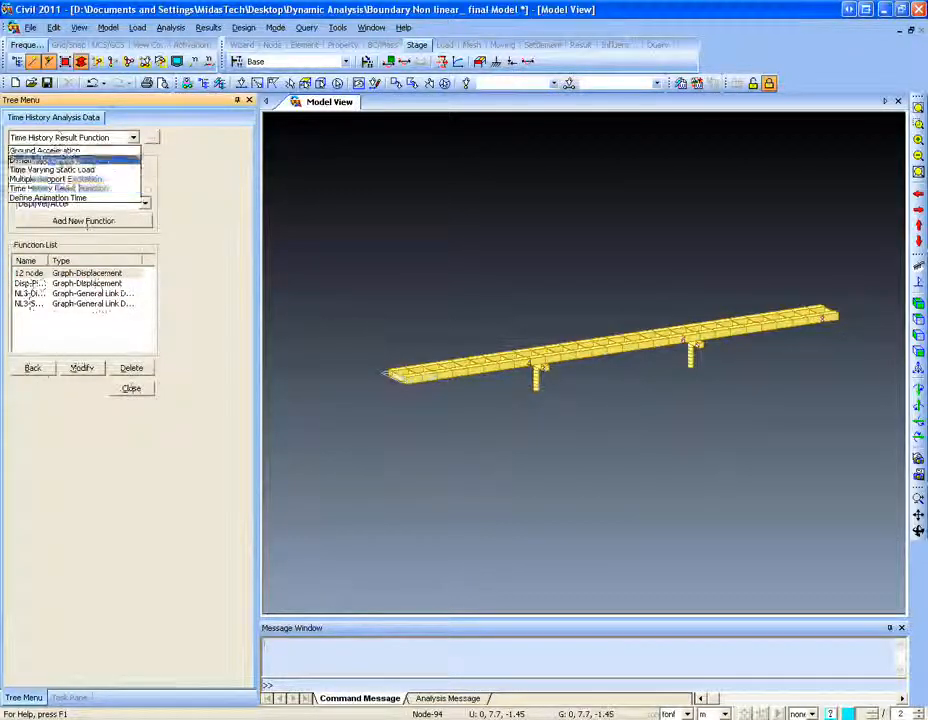
left_click(62, 195)
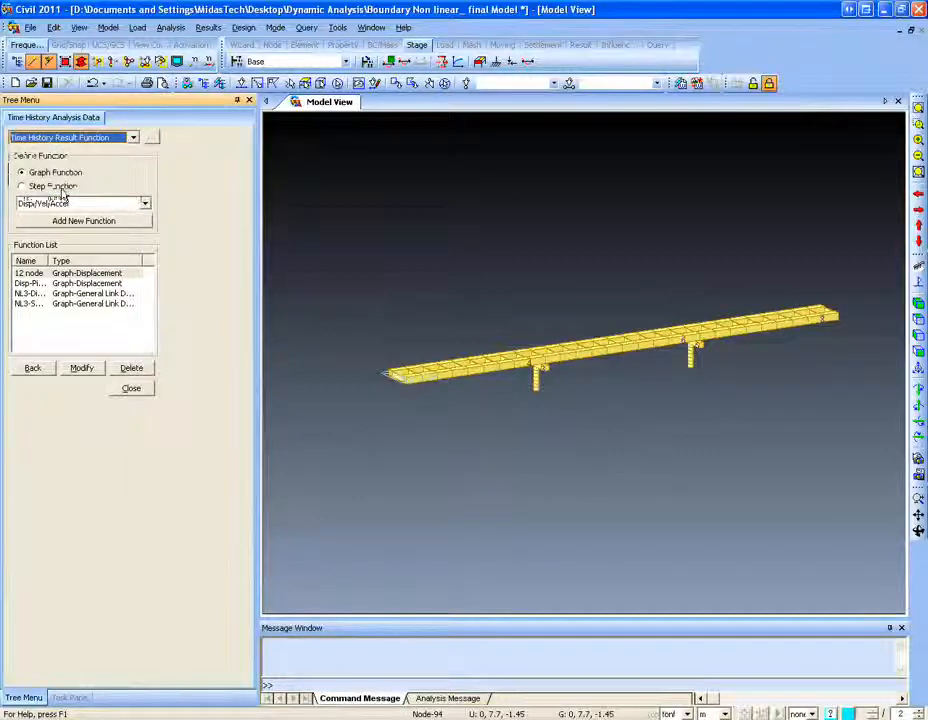
left_click(207, 28)
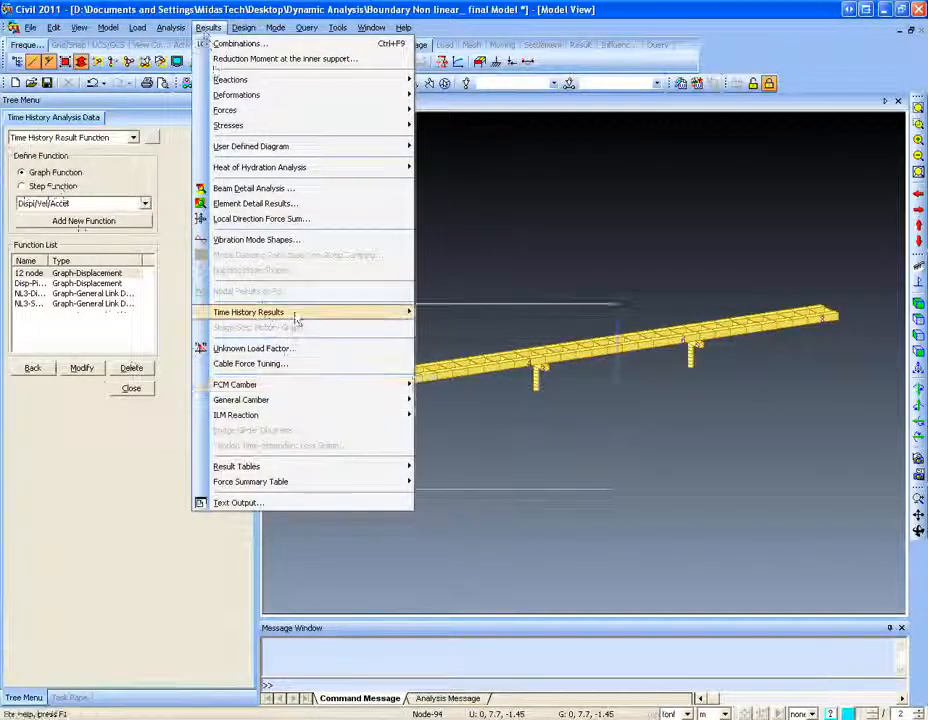
mouse_move(327, 314)
left_click(460, 467)
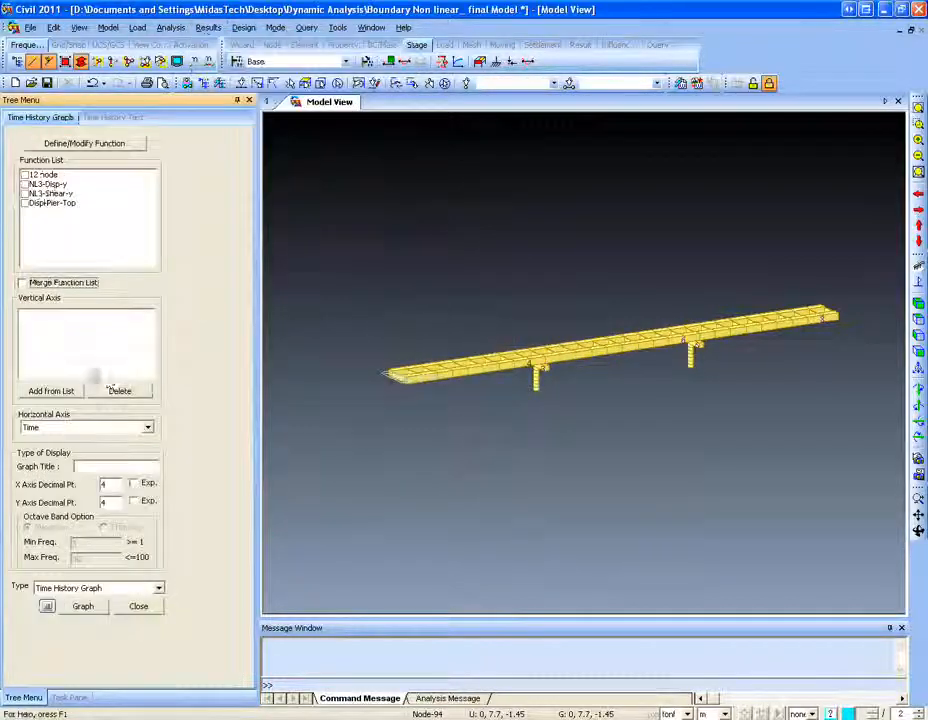
left_click(25, 184)
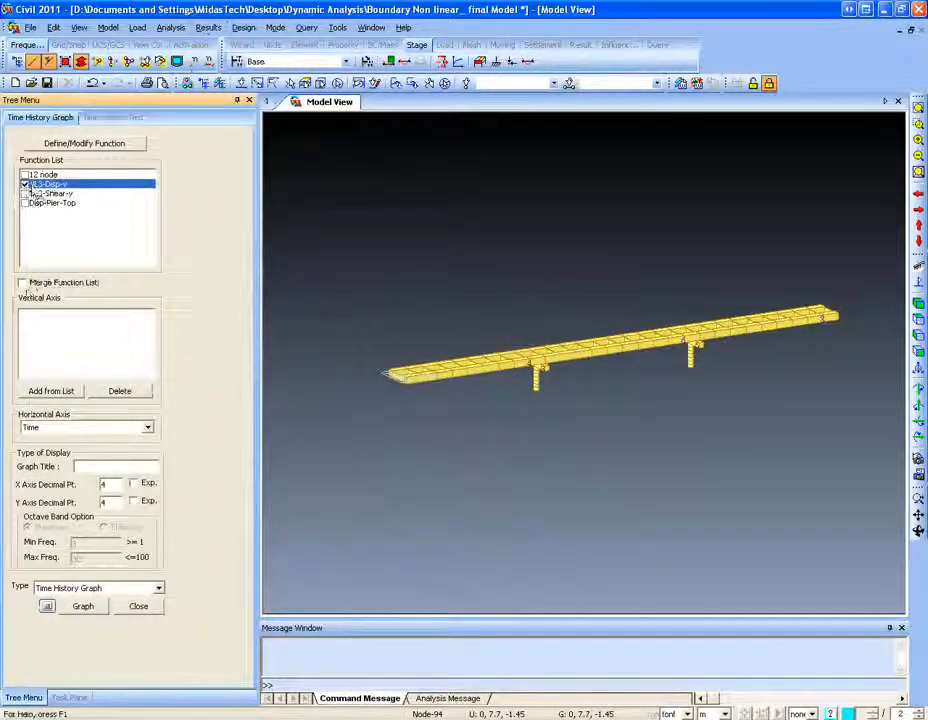
left_click(25, 193)
left_click(25, 184)
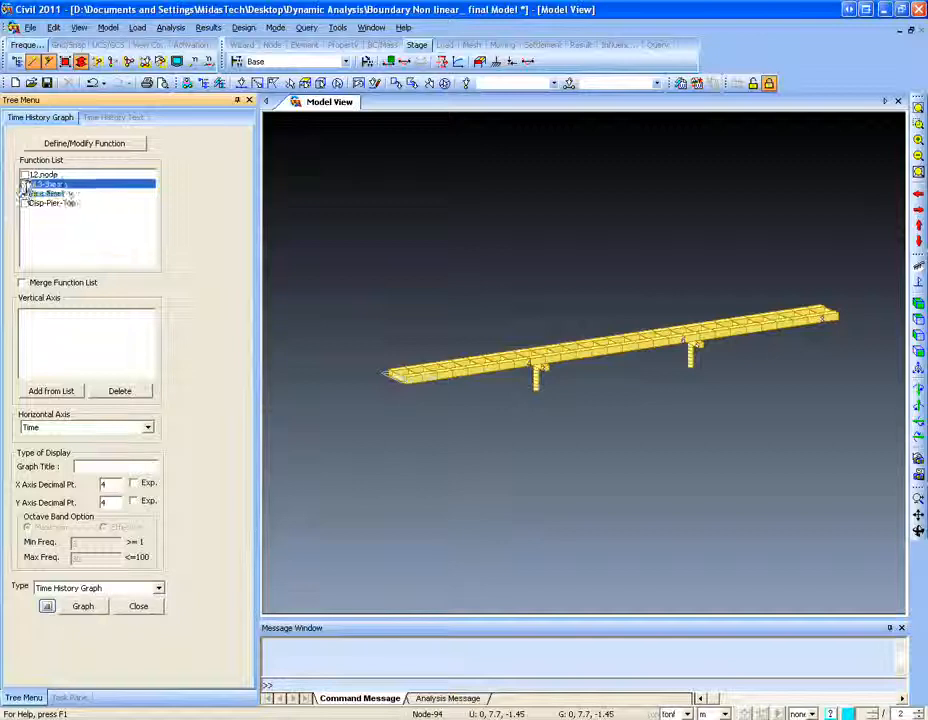
left_click(25, 175)
left_click(25, 193)
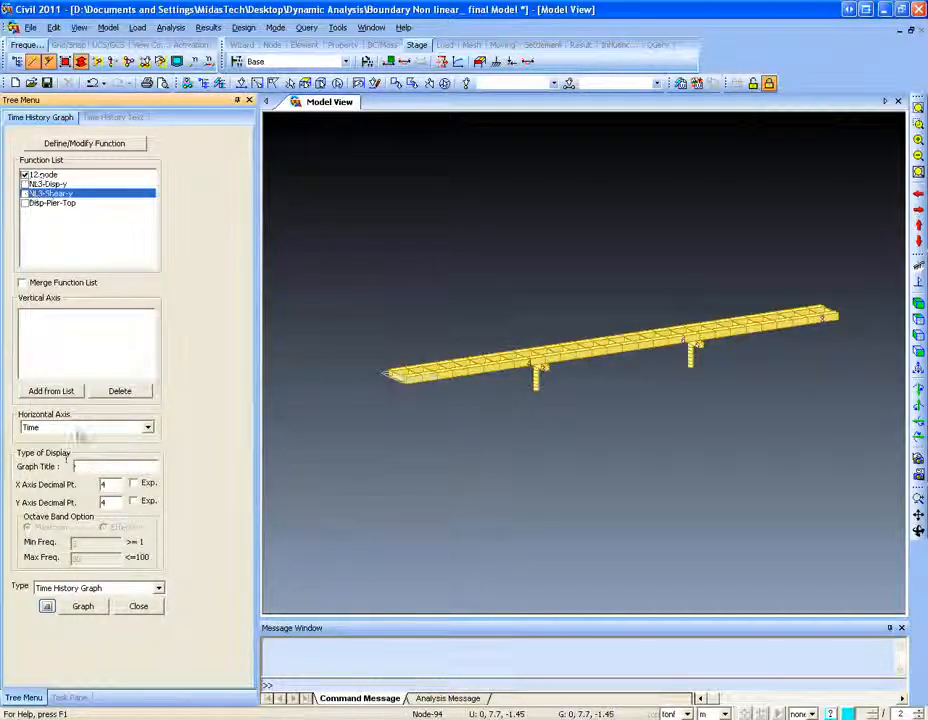
Add the 12 node function to the vertical axis against Time and display its time history graph.
left_click(75, 428)
left_click(75, 431)
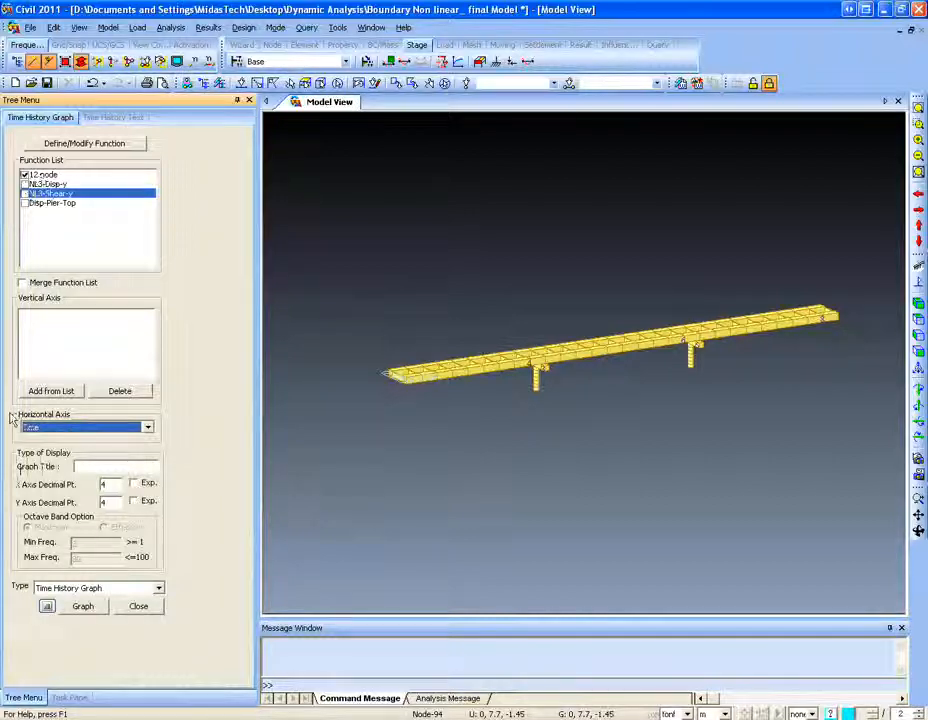
left_click(52, 391)
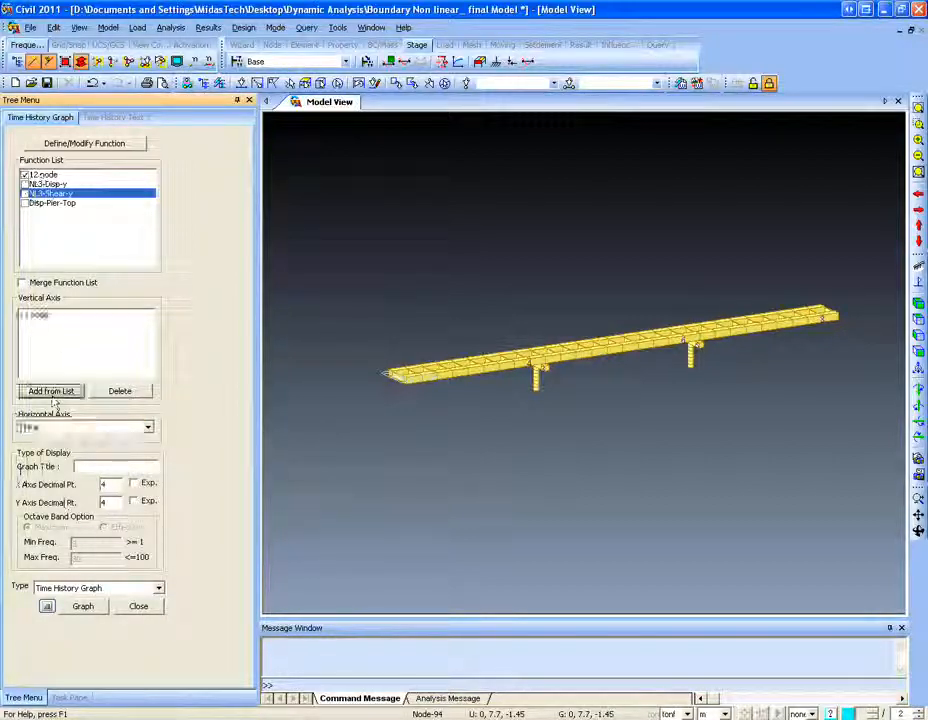
left_click(83, 605)
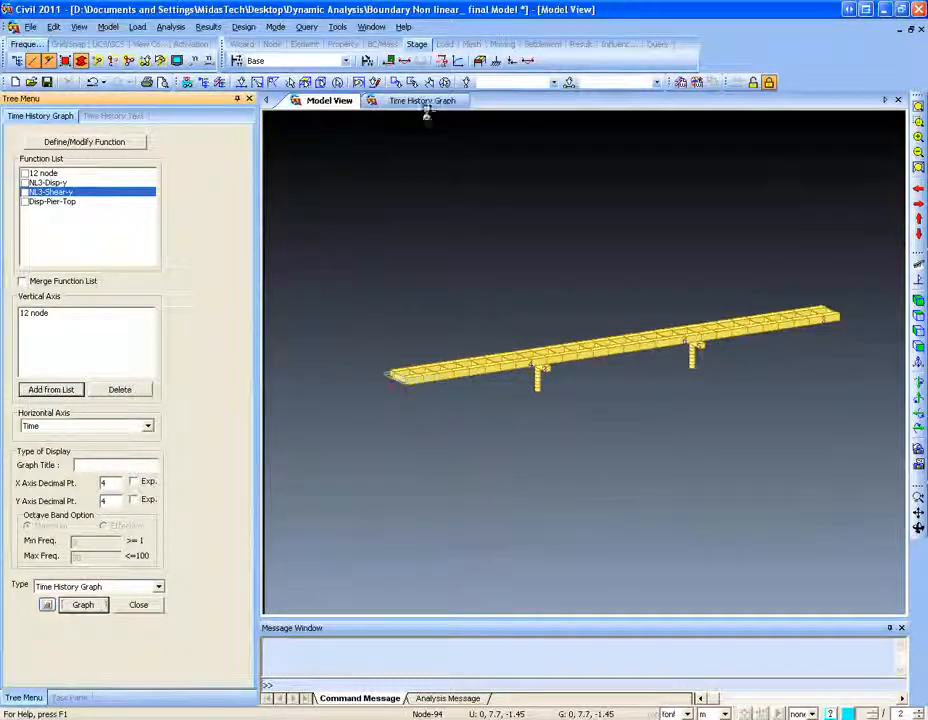
left_click(414, 100)
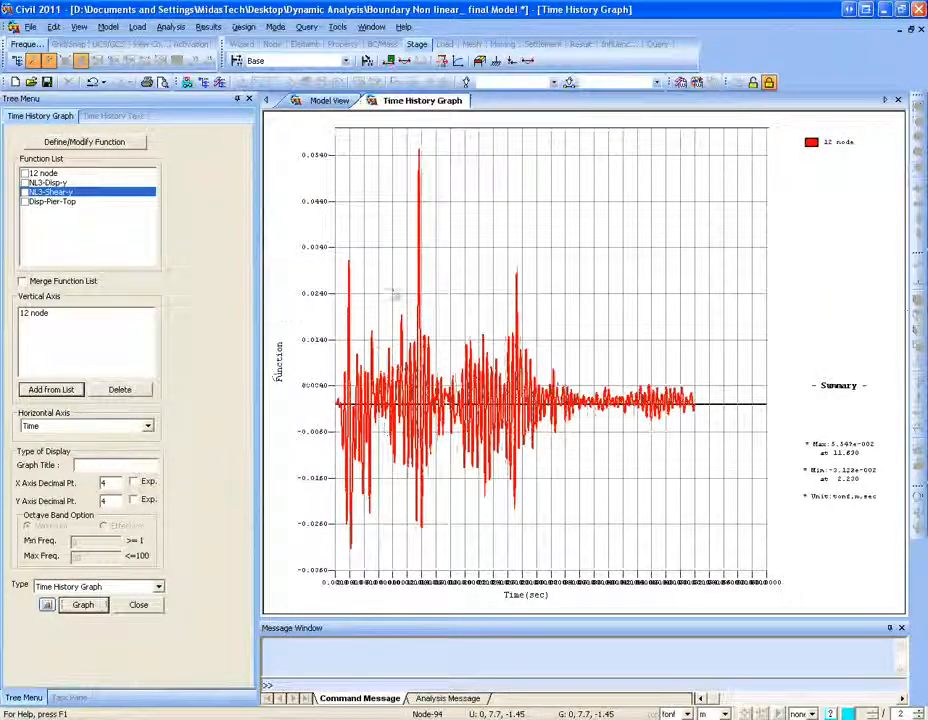
Examine a zoomed-in portion of the 12 node displacement graph, and close the graph and its settings.
mouse_move(362, 383)
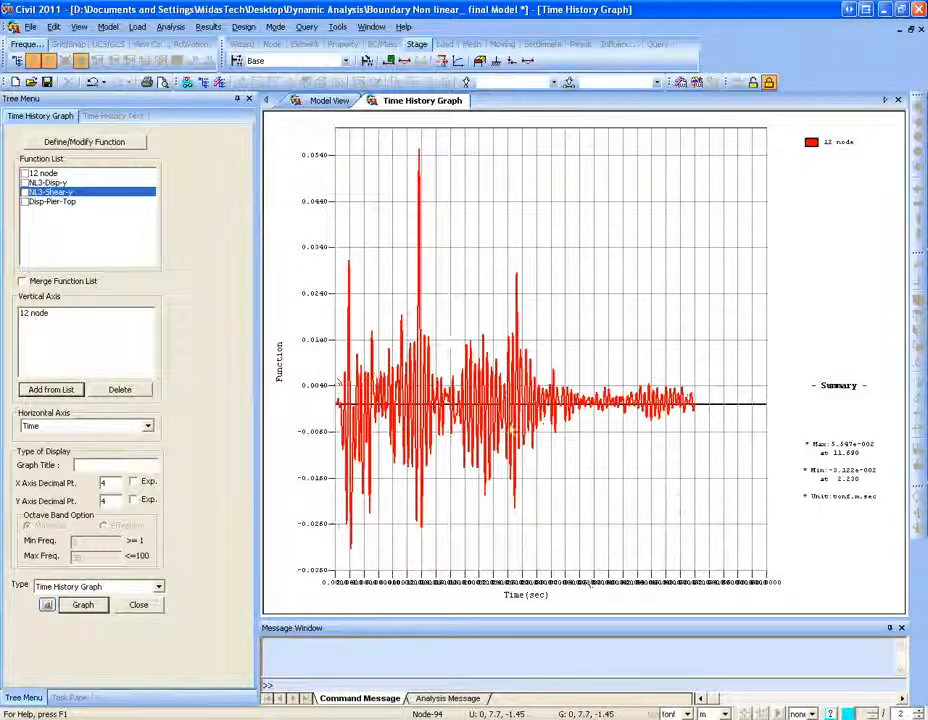
left_click_drag(526, 417, 430, 430)
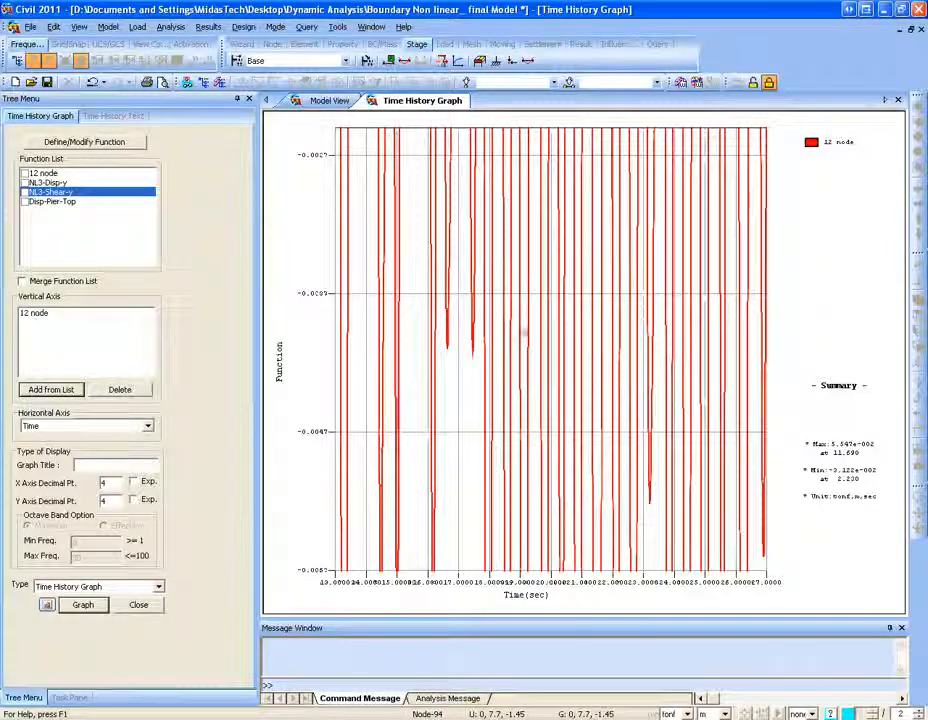
left_click(897, 100)
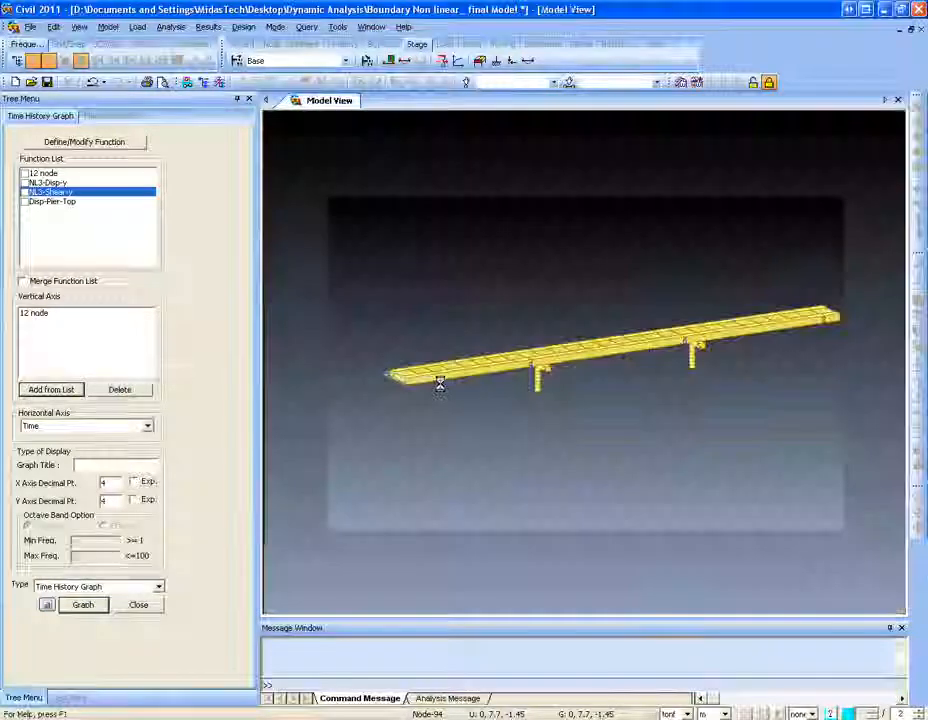
left_click(138, 605)
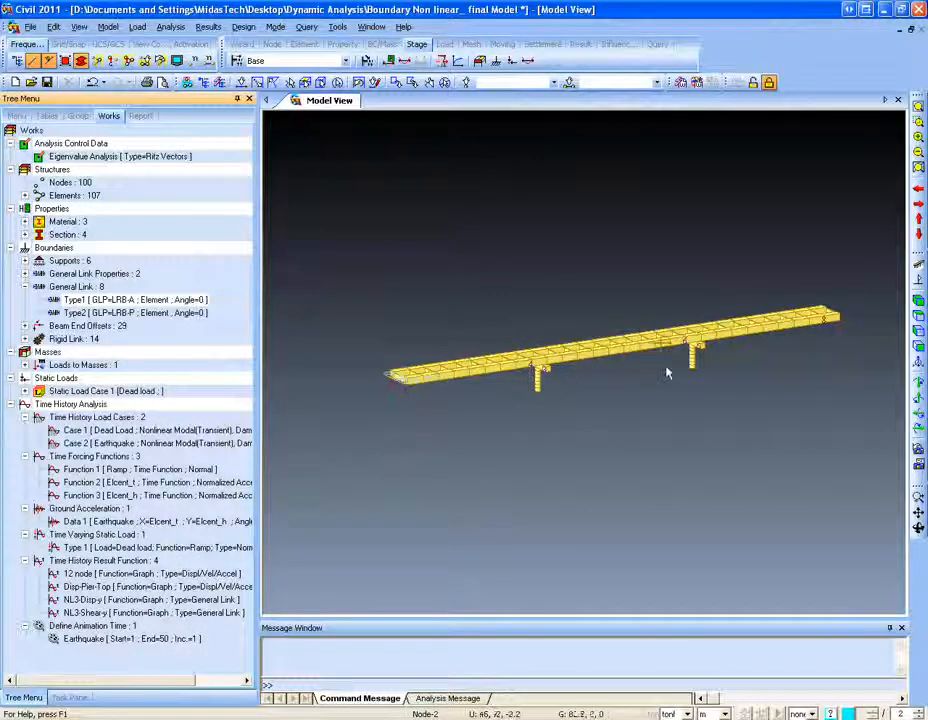
Switch the model back to preprocessing mode and start adding a new inelastic hinge property.
left_click(273, 27)
left_click(286, 46)
middle_click_drag(454, 385, 412, 379)
scroll(430, 376, "up", 1)
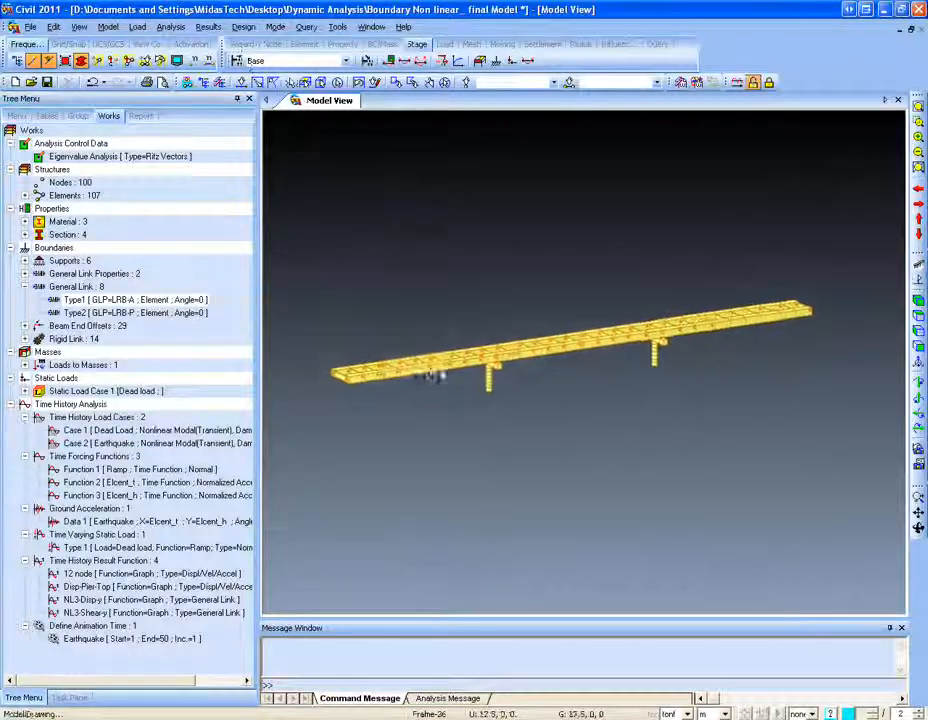
scroll(430, 376, "up", 6)
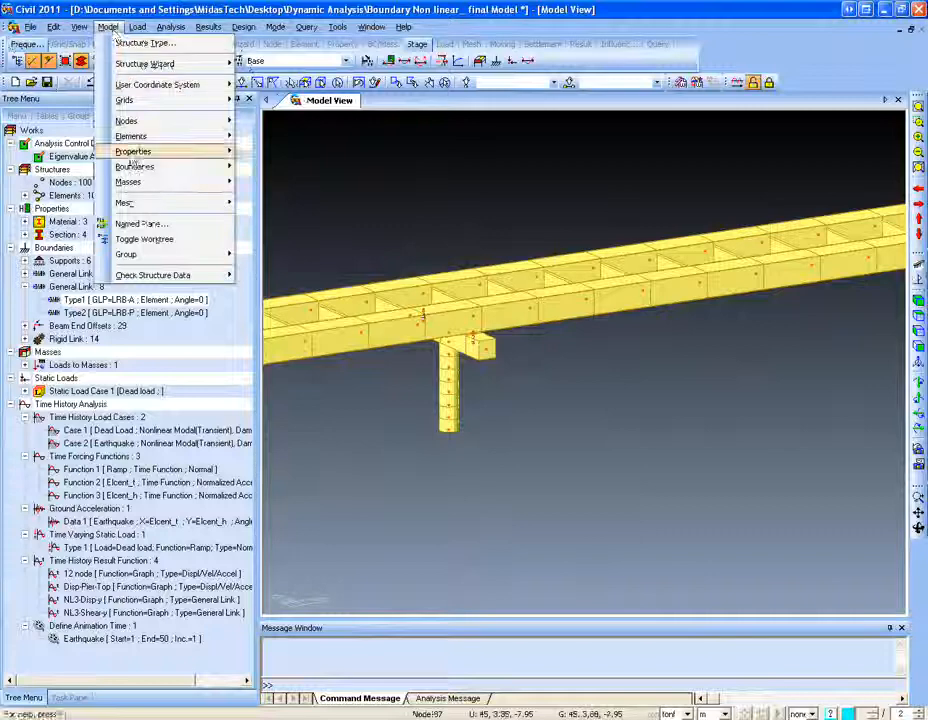
mouse_move(160, 151)
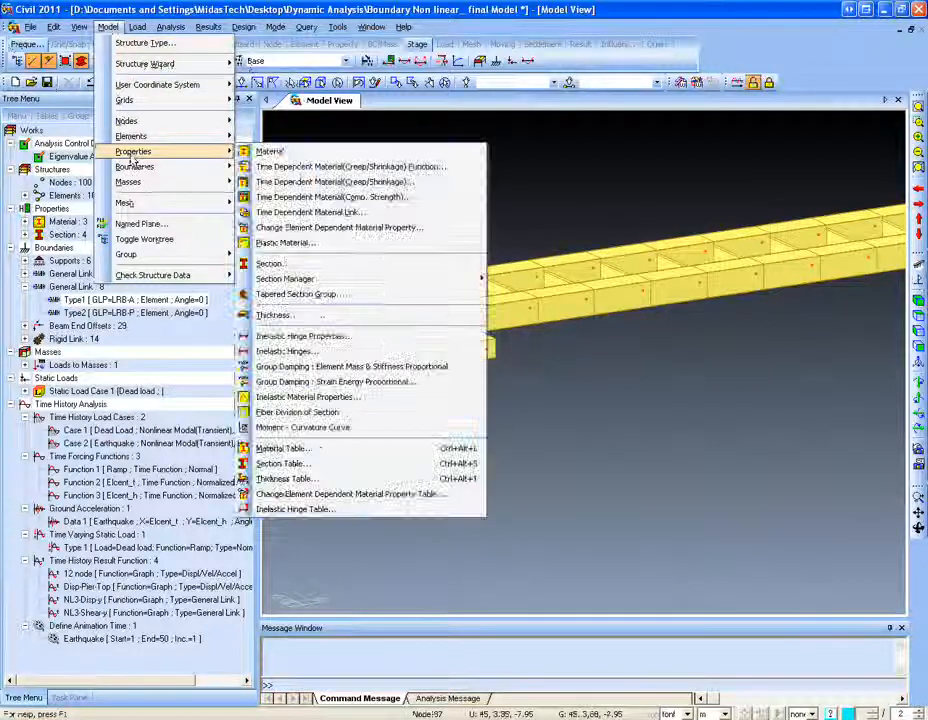
left_click(300, 337)
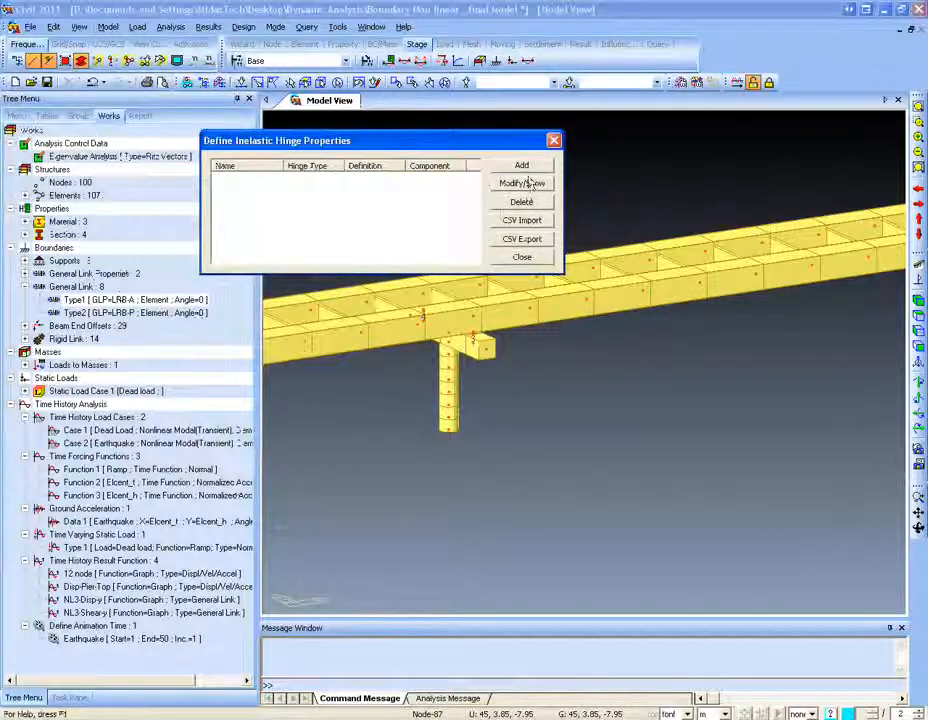
left_click(160, 173)
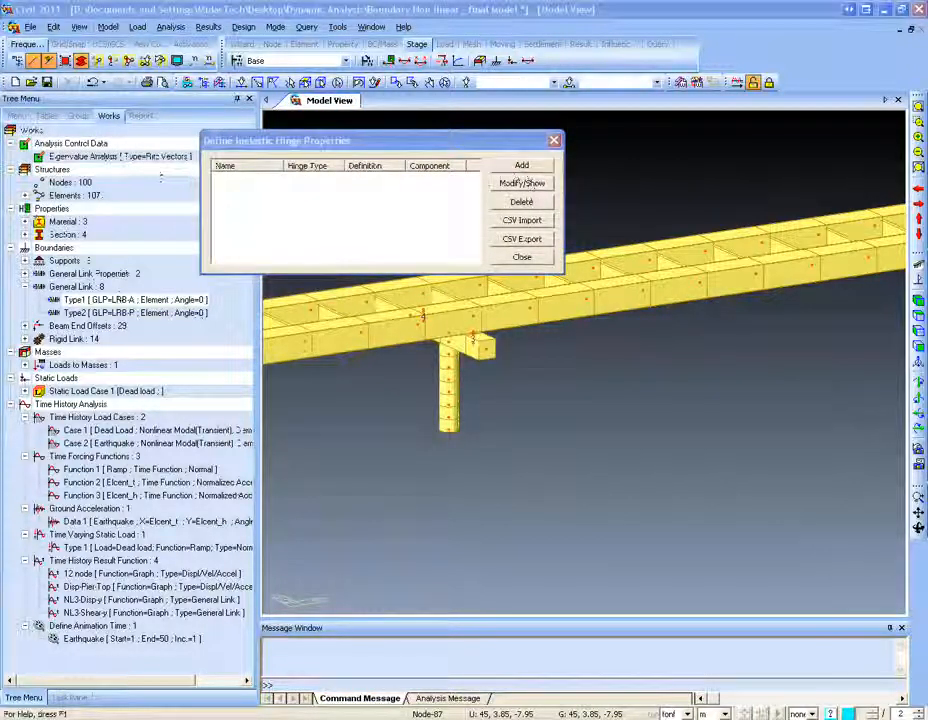
left_click(521, 165)
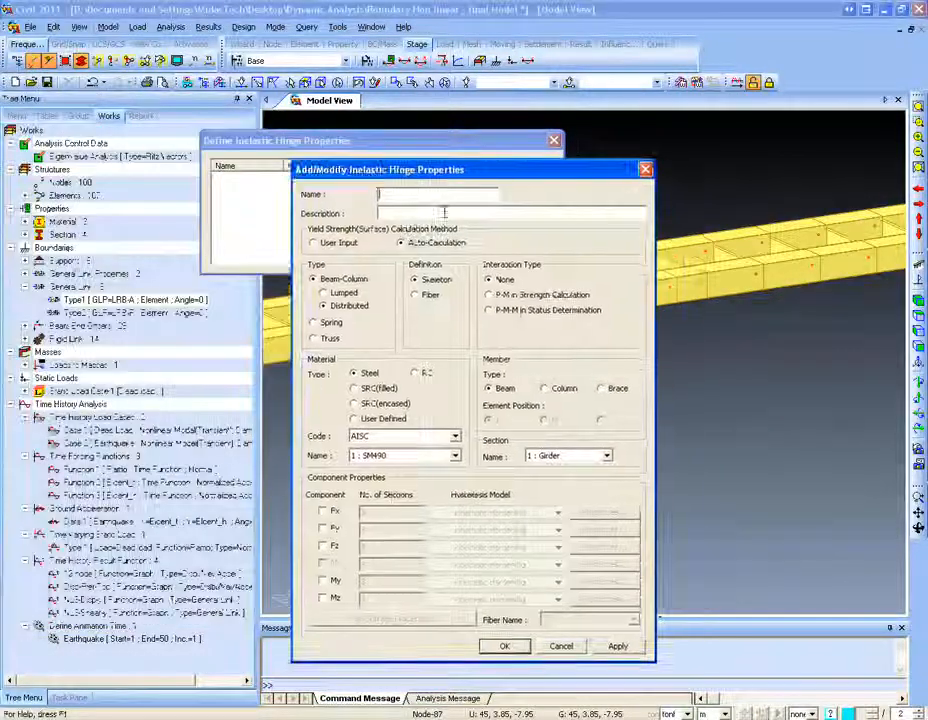
Name the hinge property "hinges", set its interaction type to P-M-M in Status Determination, and use the AISC steel code.
type("hinge")
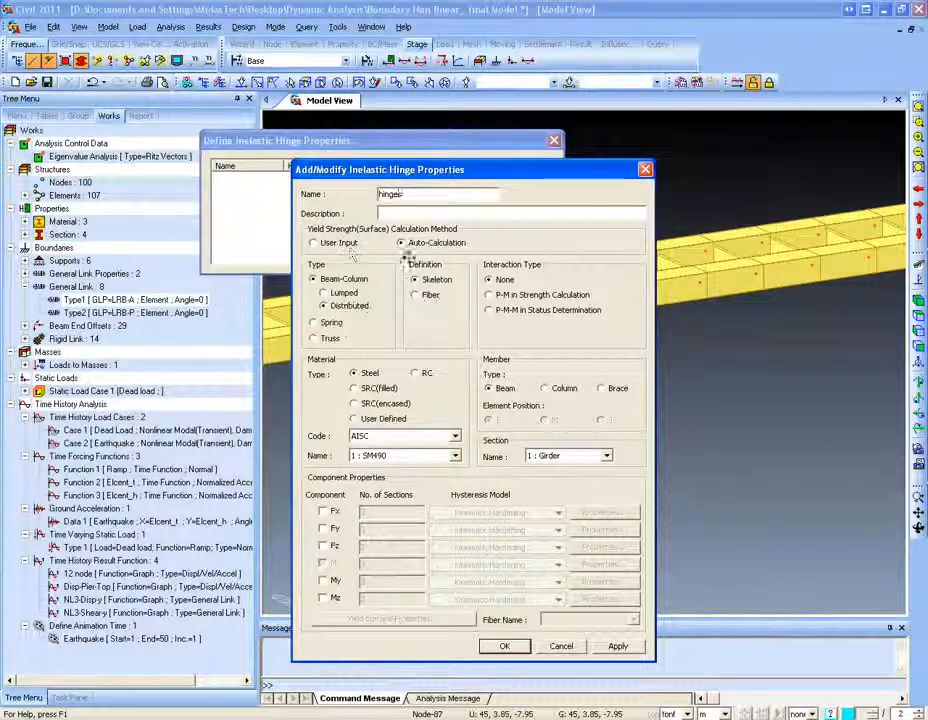
left_click(490, 310)
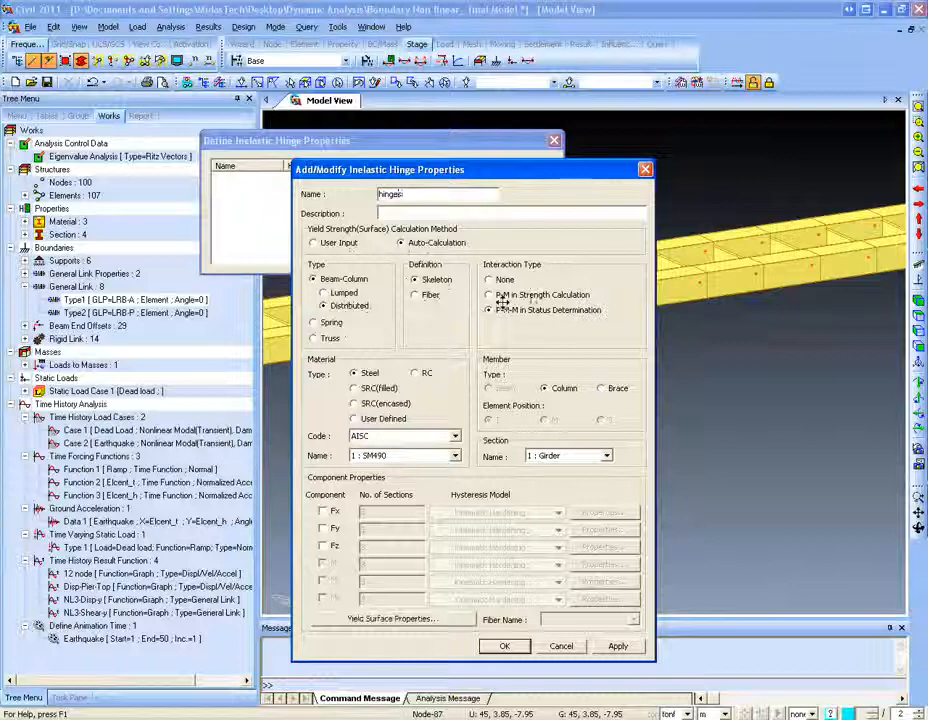
left_click(383, 438)
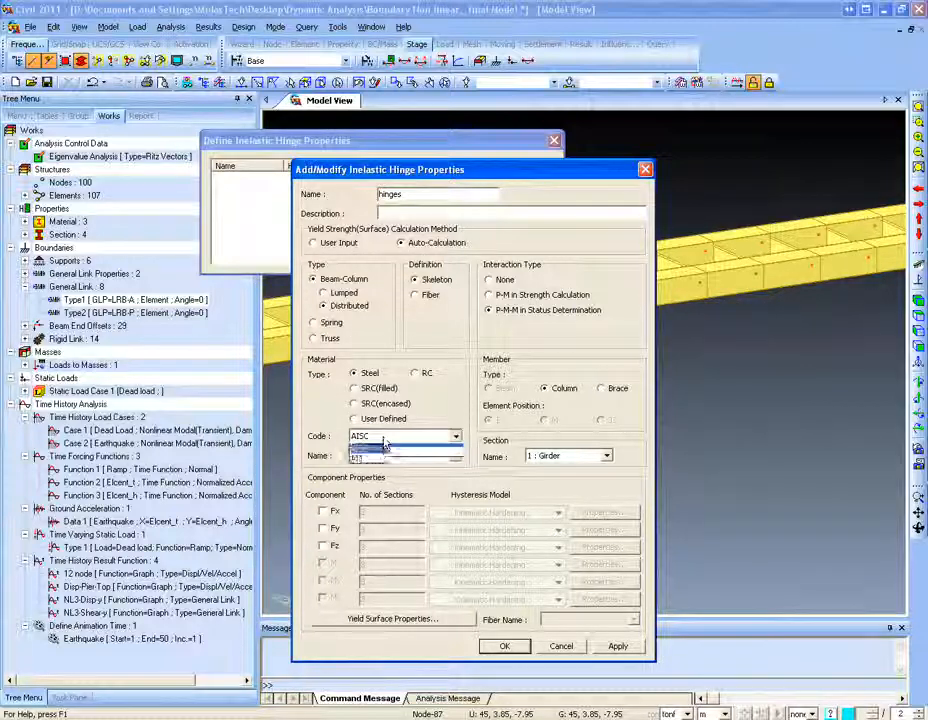
left_click(385, 458)
left_click(383, 438)
left_click(383, 455)
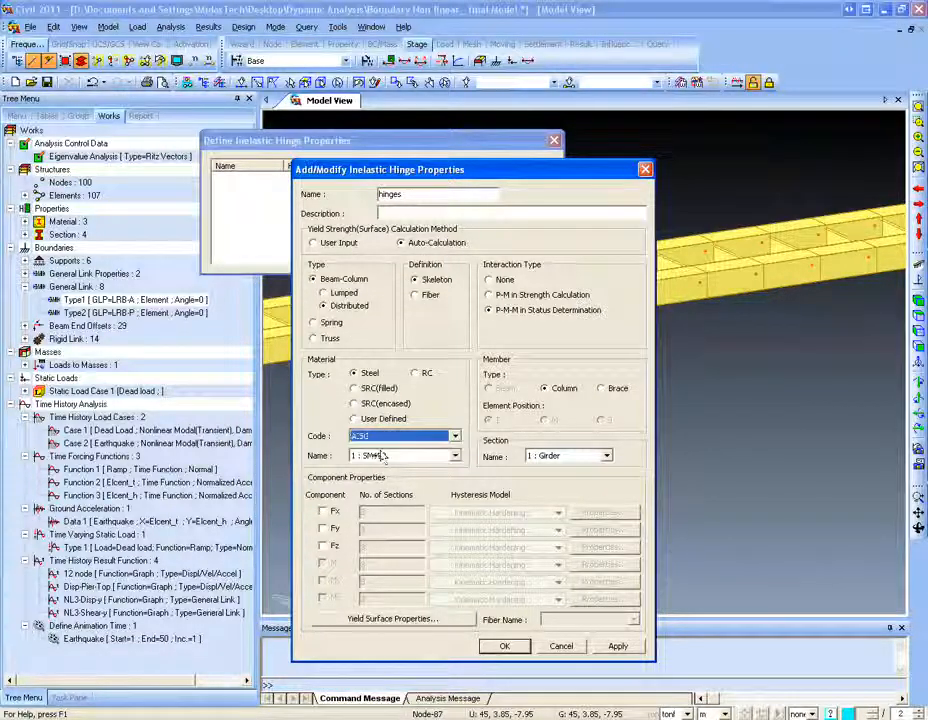
Enable the hinge's Fx component with the Kinematic Hardening hysteresis model and open its directional hinge properties.
left_click(322, 511)
left_click(505, 512)
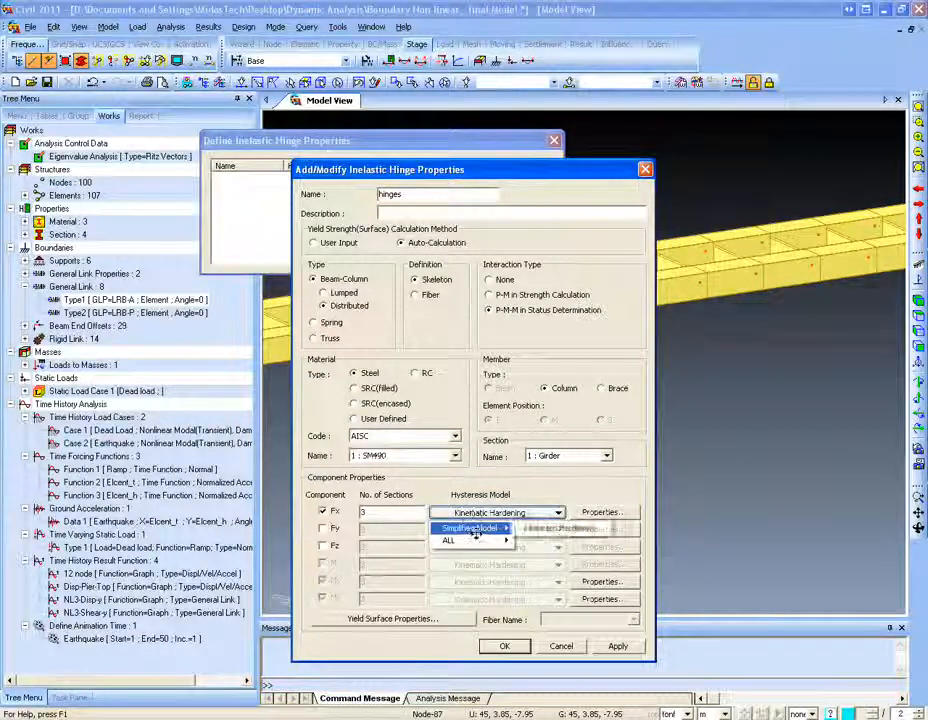
left_click(534, 531)
left_click(497, 512)
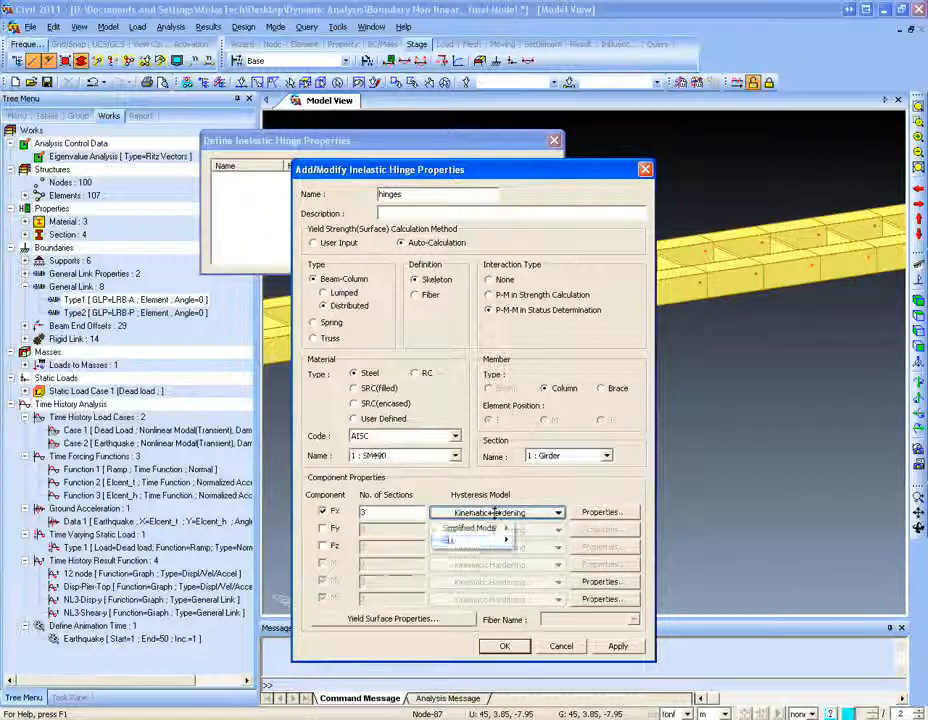
mouse_move(470, 531)
left_click(528, 542)
left_click(604, 515)
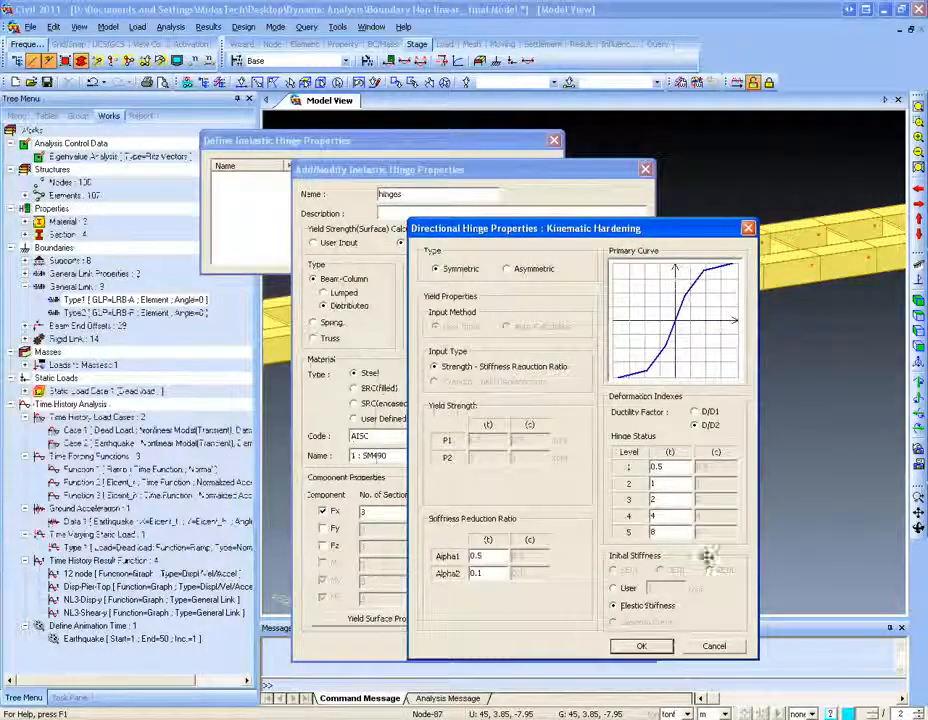
Accept the Kinematic Hardening directional properties, save the inelastic hinge property, and close the hinge property definitions.
left_click(661, 646)
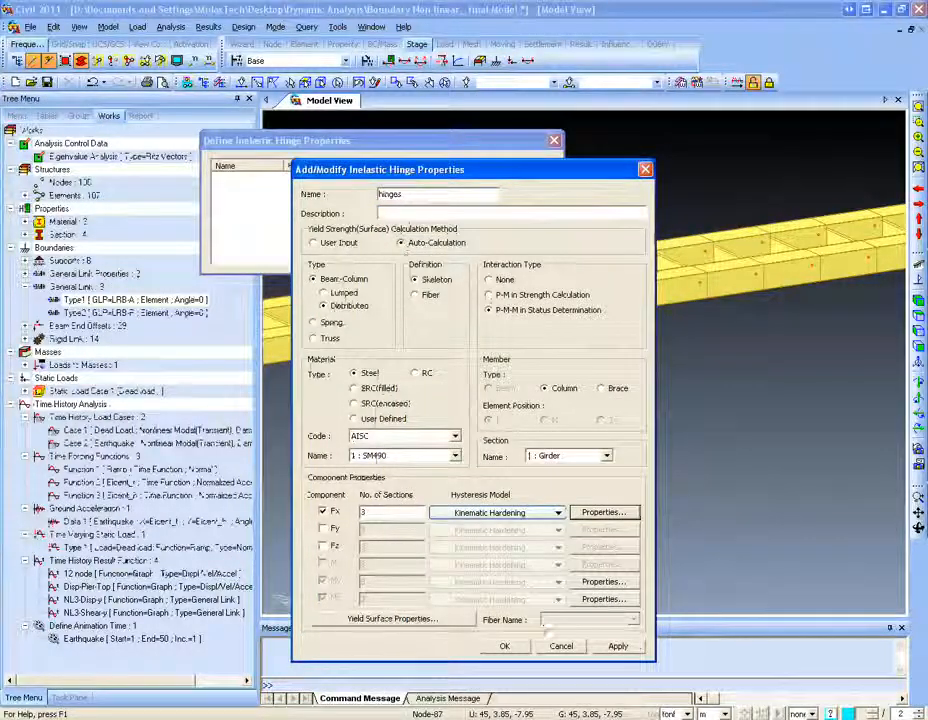
left_click(504, 646)
left_click(443, 437)
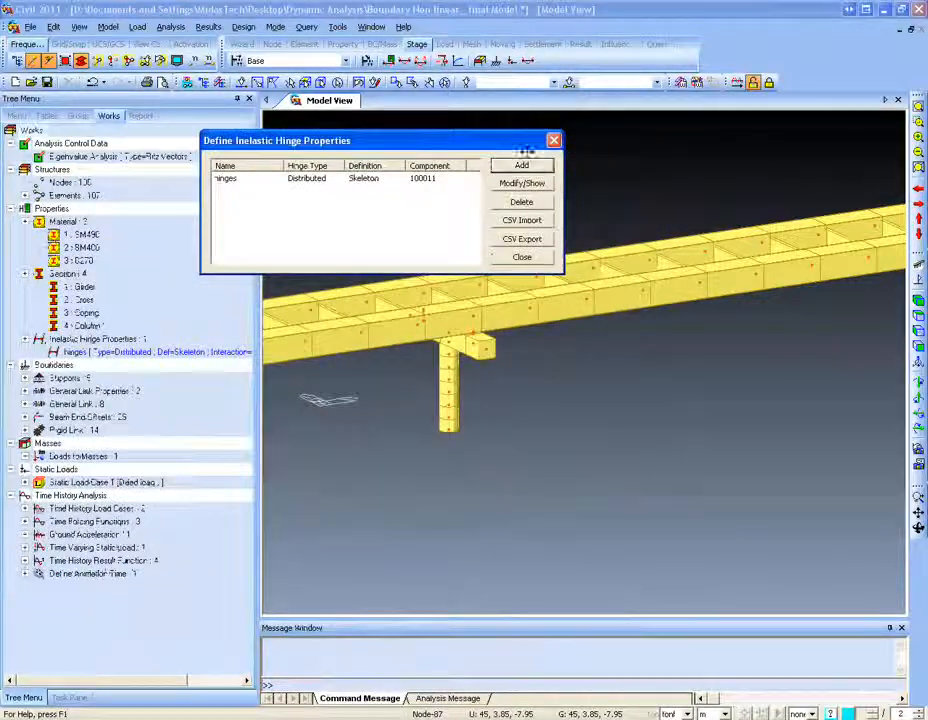
left_click(551, 140)
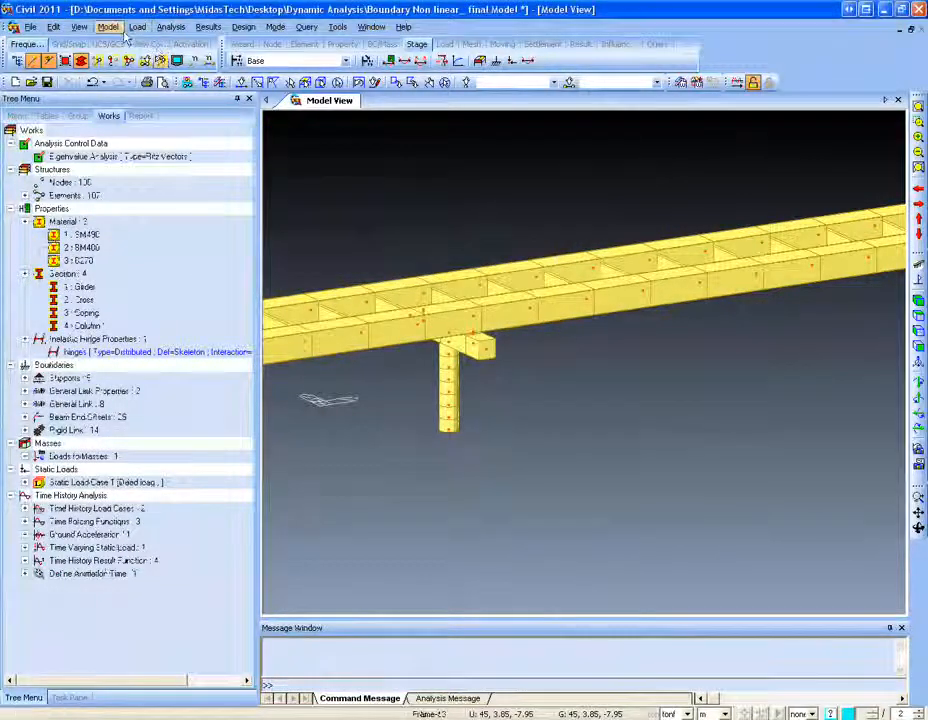
Start assigning inelastic hinges to beam elements in Add/Replace mode with the "hinges" property chosen.
left_click(121, 29)
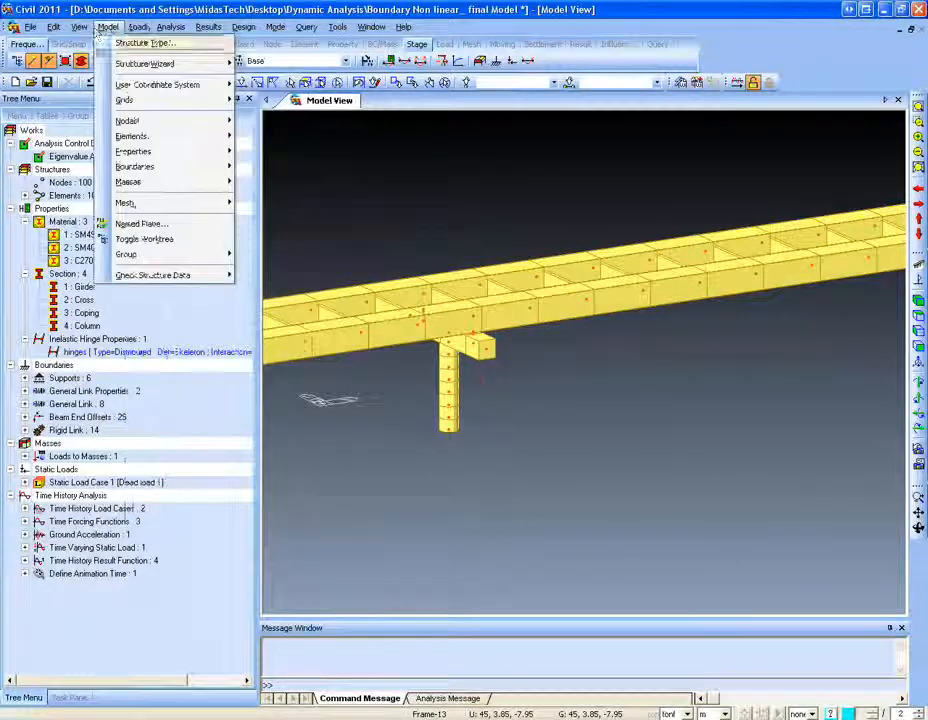
mouse_move(160, 151)
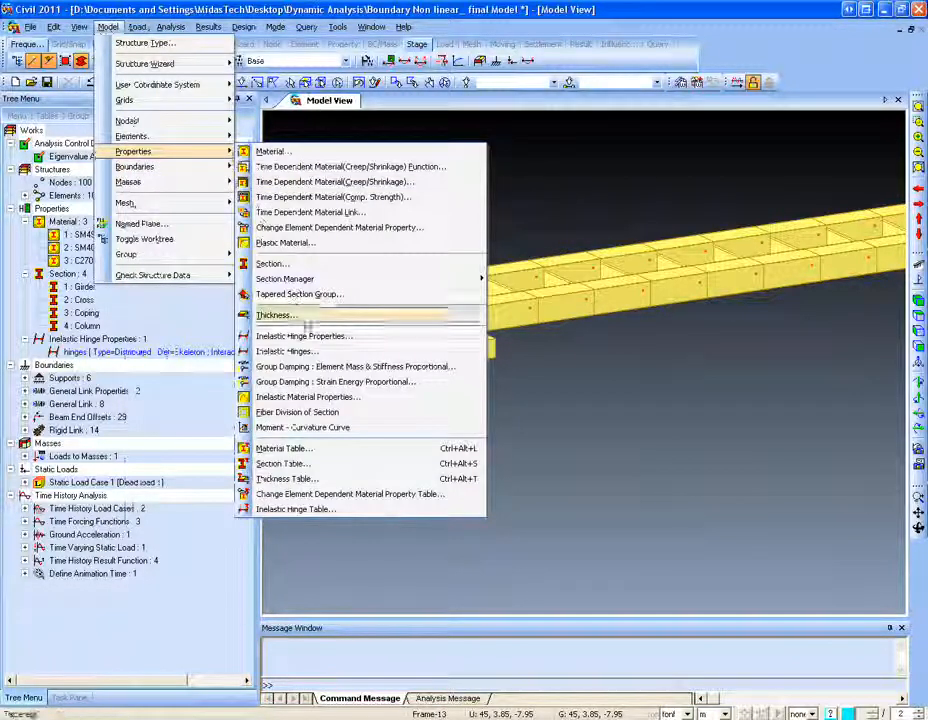
left_click(290, 351)
left_click(103, 262)
left_click(97, 272)
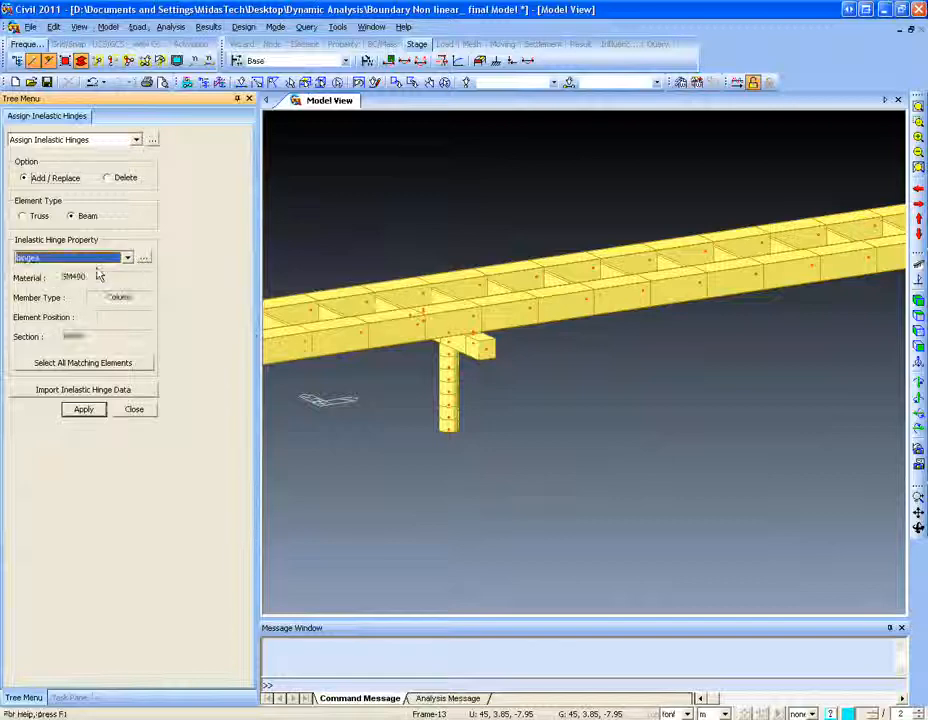
left_click(241, 82)
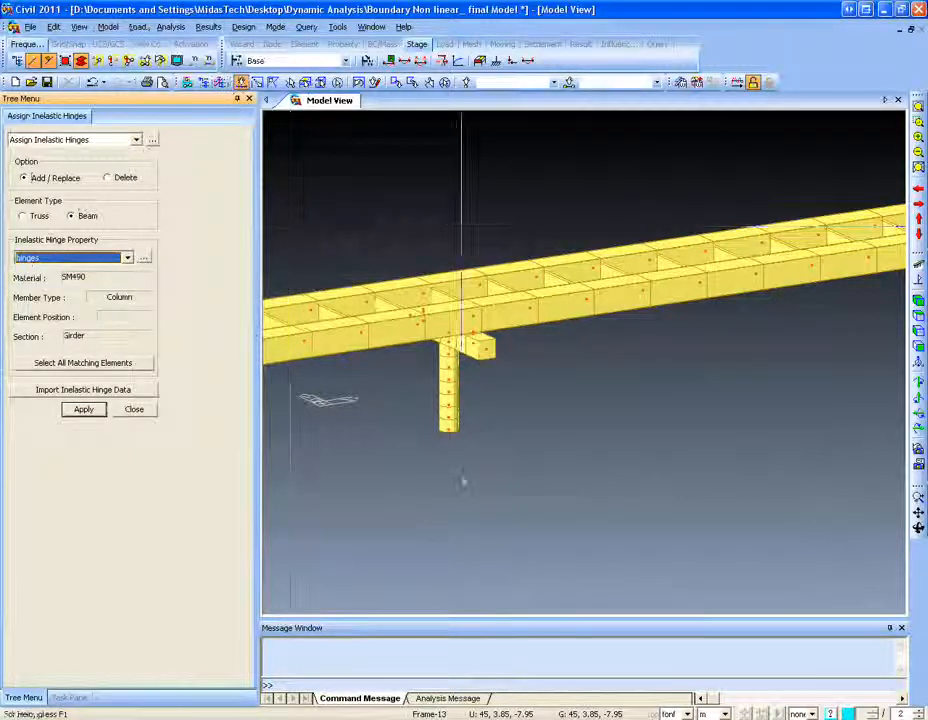
left_click_drag(461, 443, 425, 367)
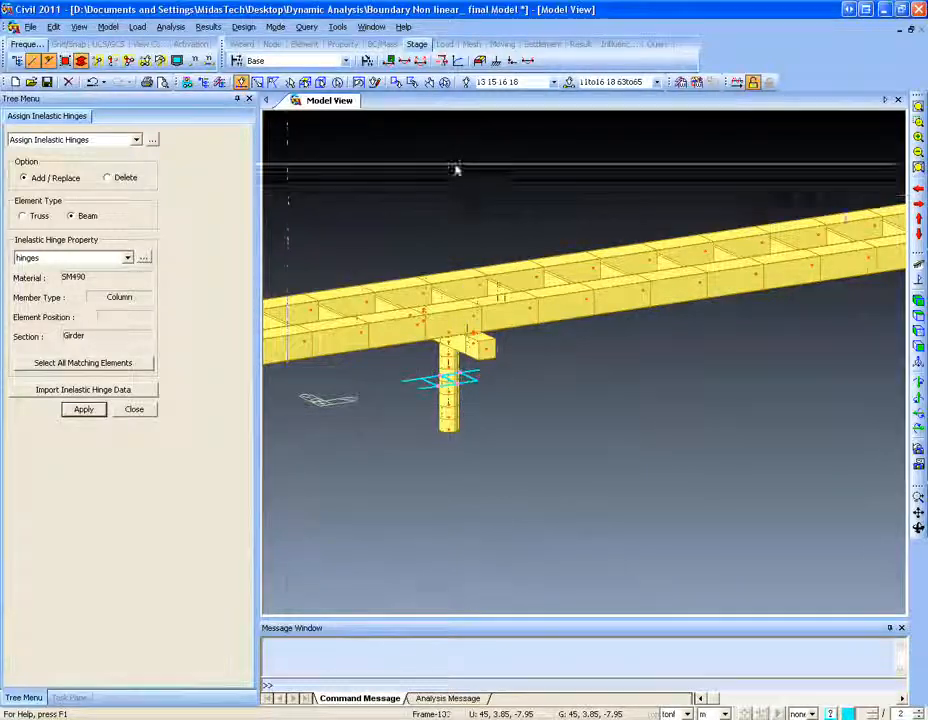
left_click(918, 280)
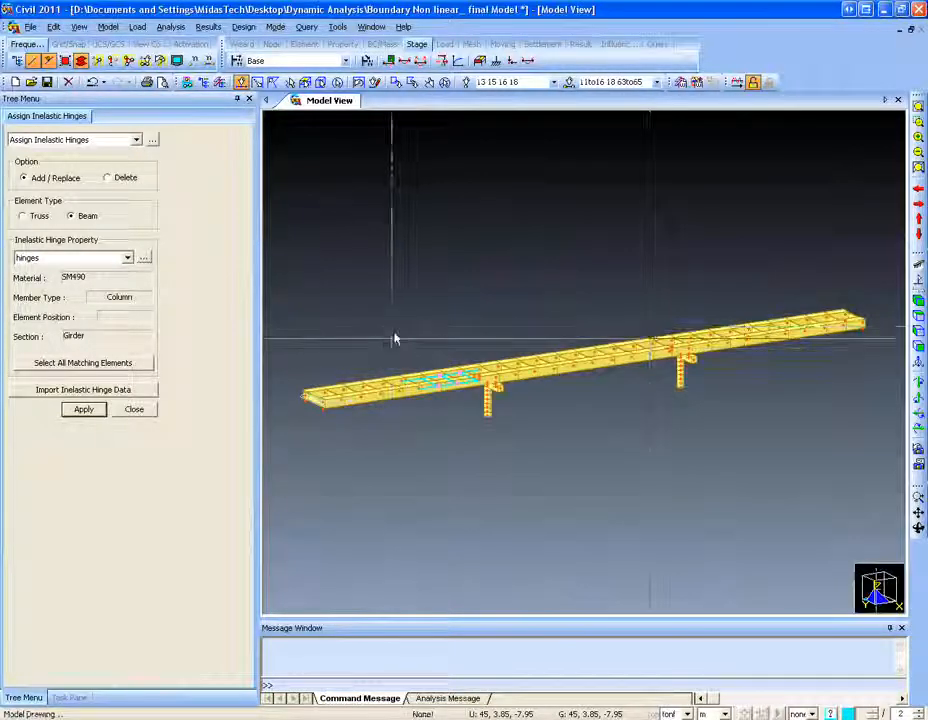
left_click(597, 85)
key("Delete")
key("Return")
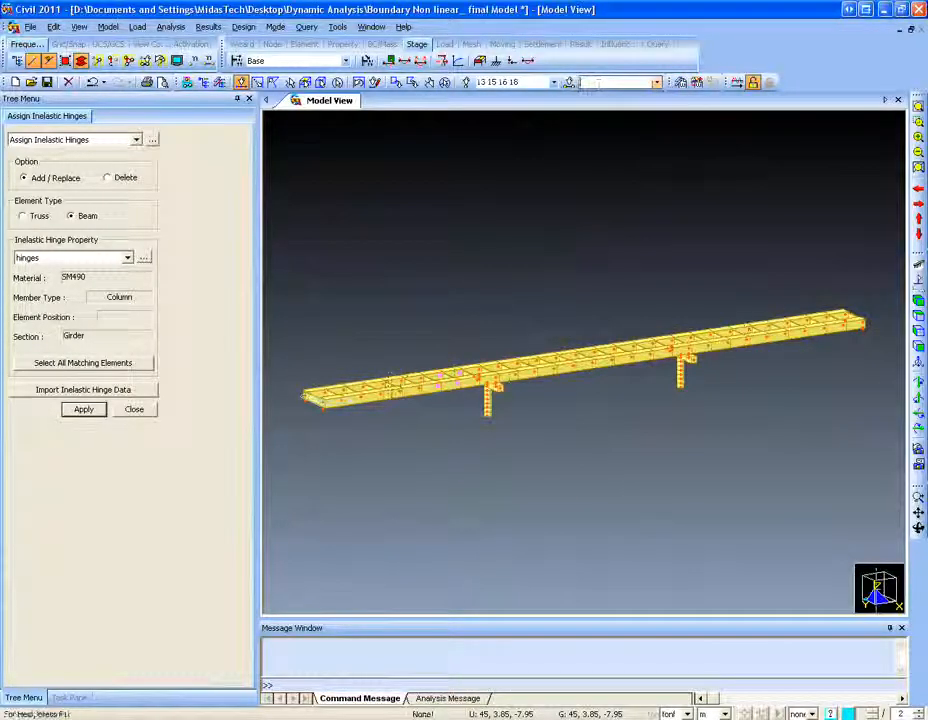
left_click(552, 84)
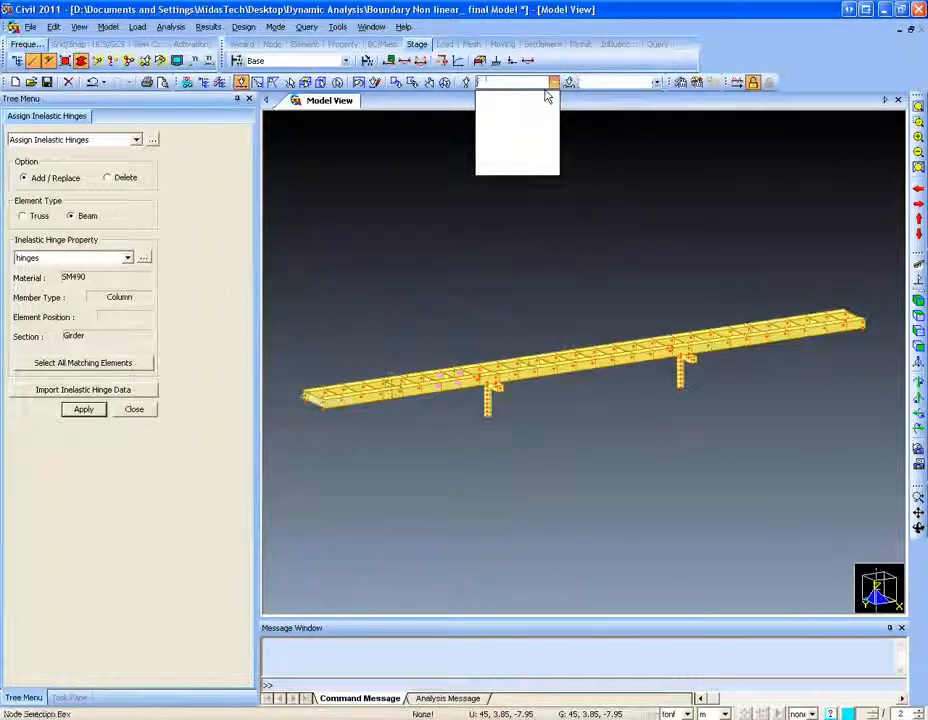
key("Delete")
key("Return")
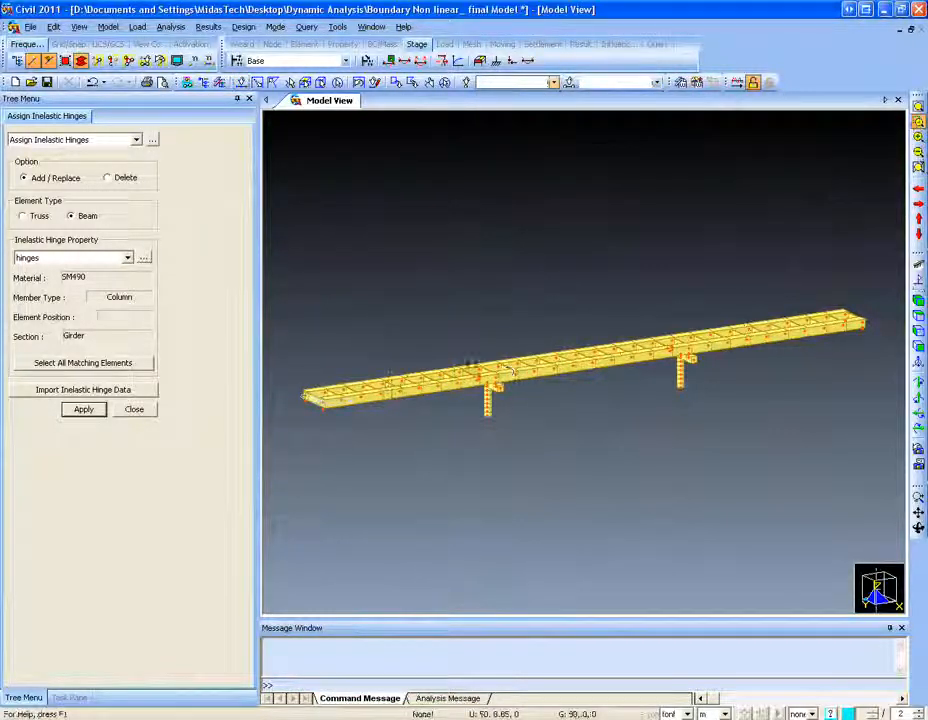
Select elements 94 to 100 of the pier column and assign the "hinges" inelastic hinge property to them.
scroll(526, 433, "up", 5)
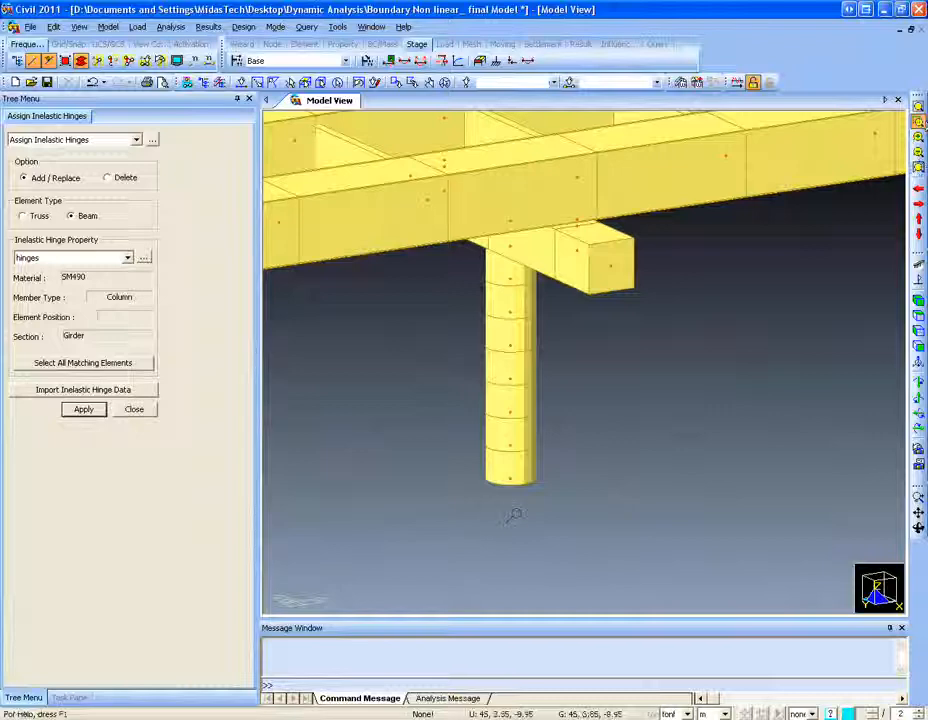
left_click(917, 121)
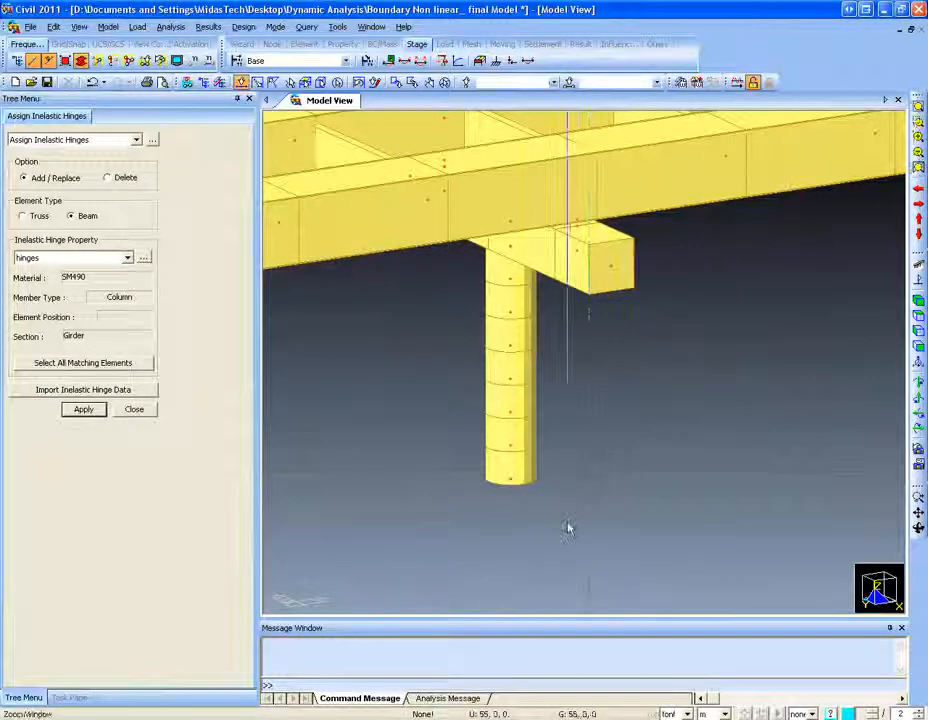
left_click_drag(568, 528, 503, 286)
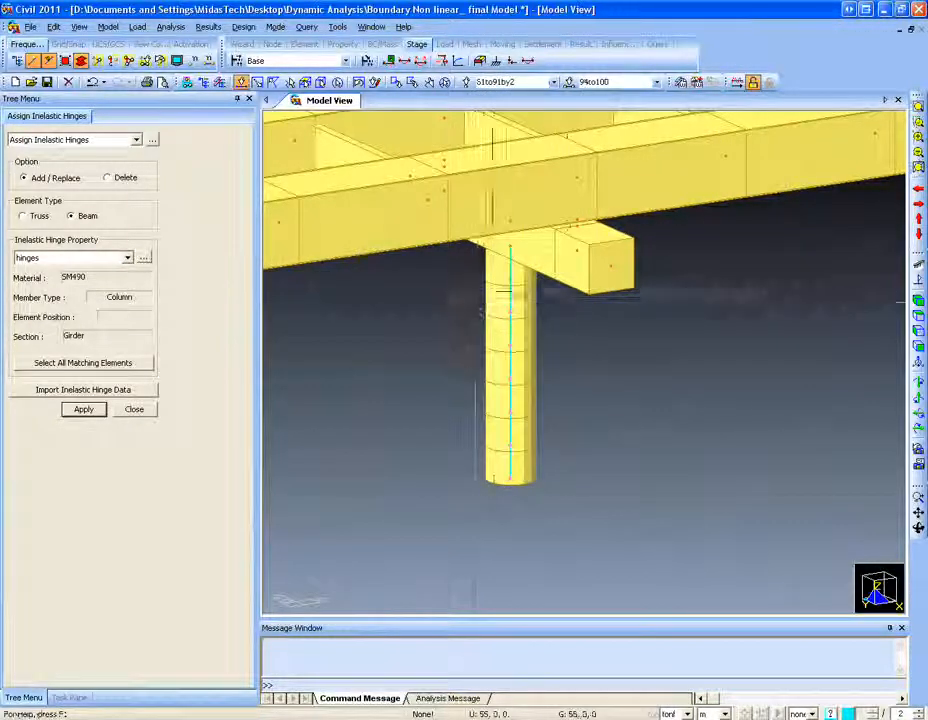
middle_click_drag(528, 447, 582, 390, "ctrl")
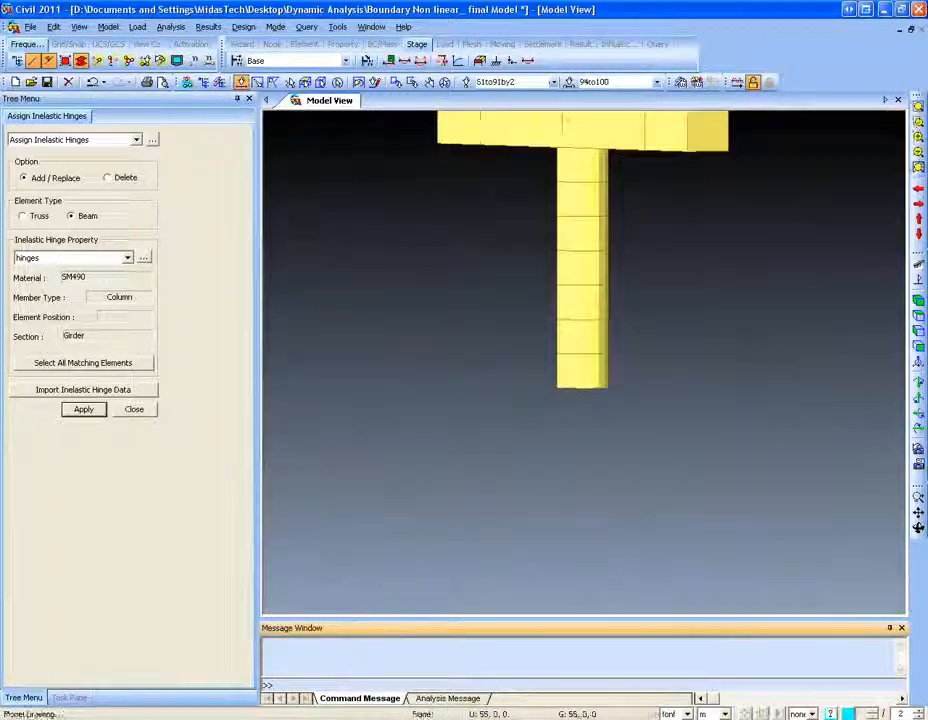
left_click(97, 414)
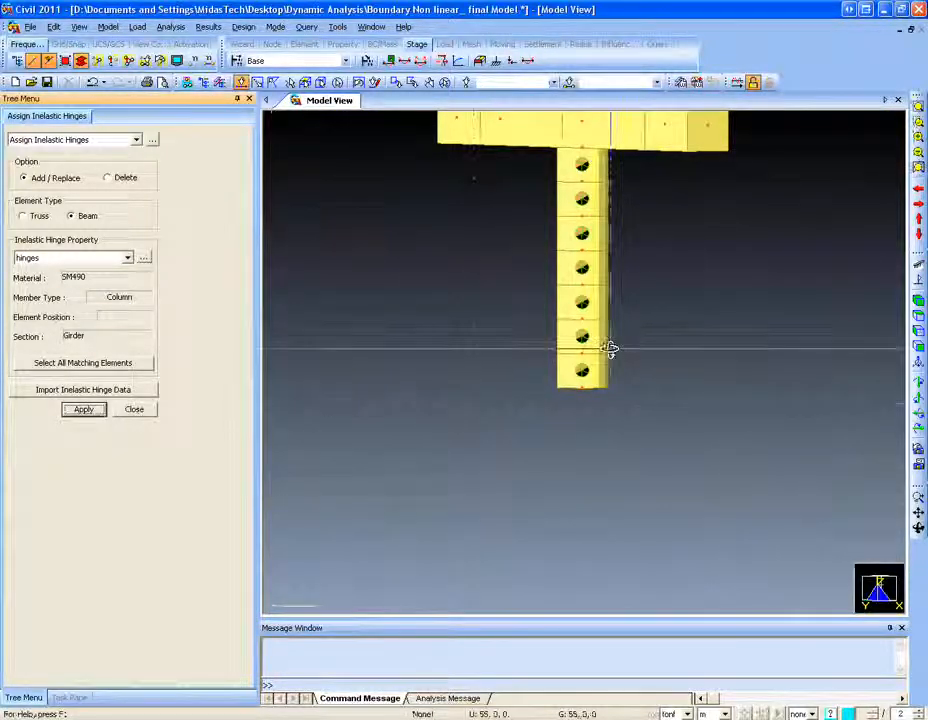
Examine the inelastic hinges assigned to the pier, both close up and across the whole bridge.
middle_click_drag(611, 348, 427, 259, "ctrl")
left_click(917, 106)
scroll(507, 431, "up", 5)
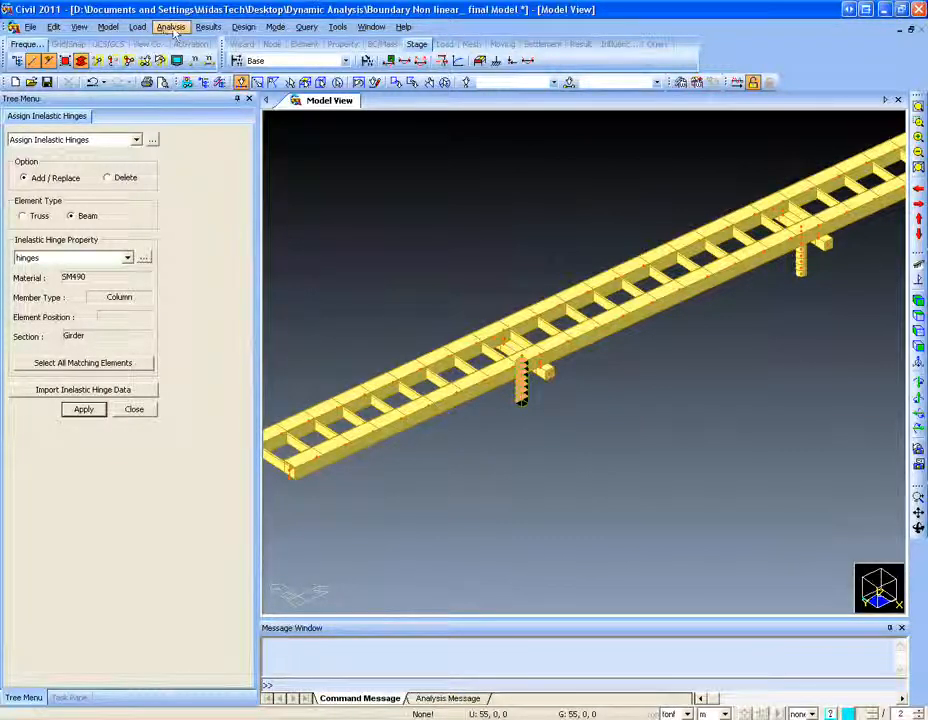
left_click(917, 106)
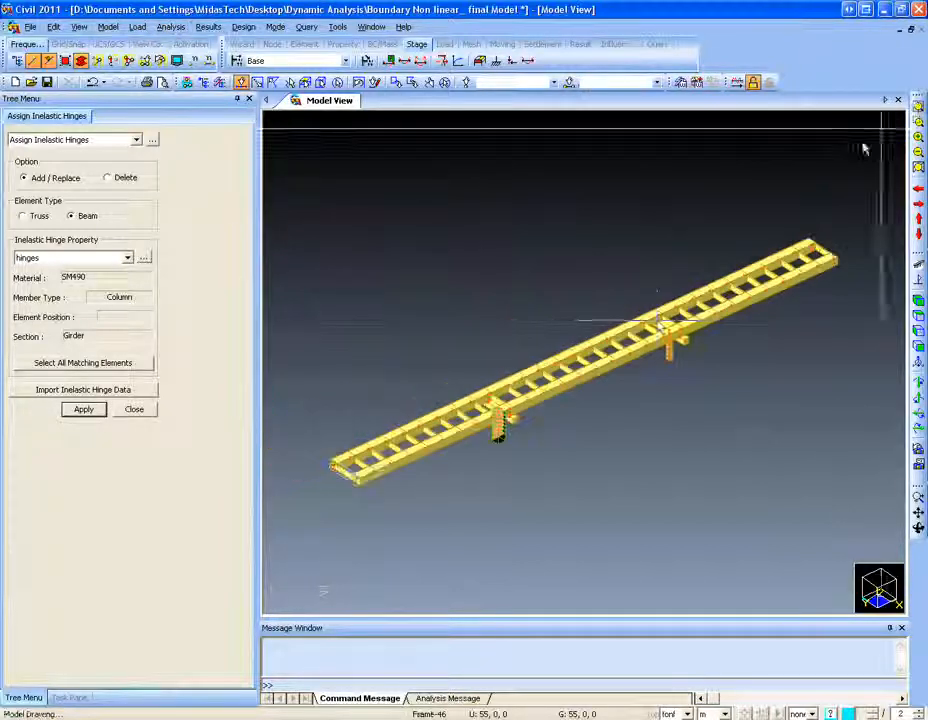
middle_click_drag(564, 397, 565, 362, "ctrl")
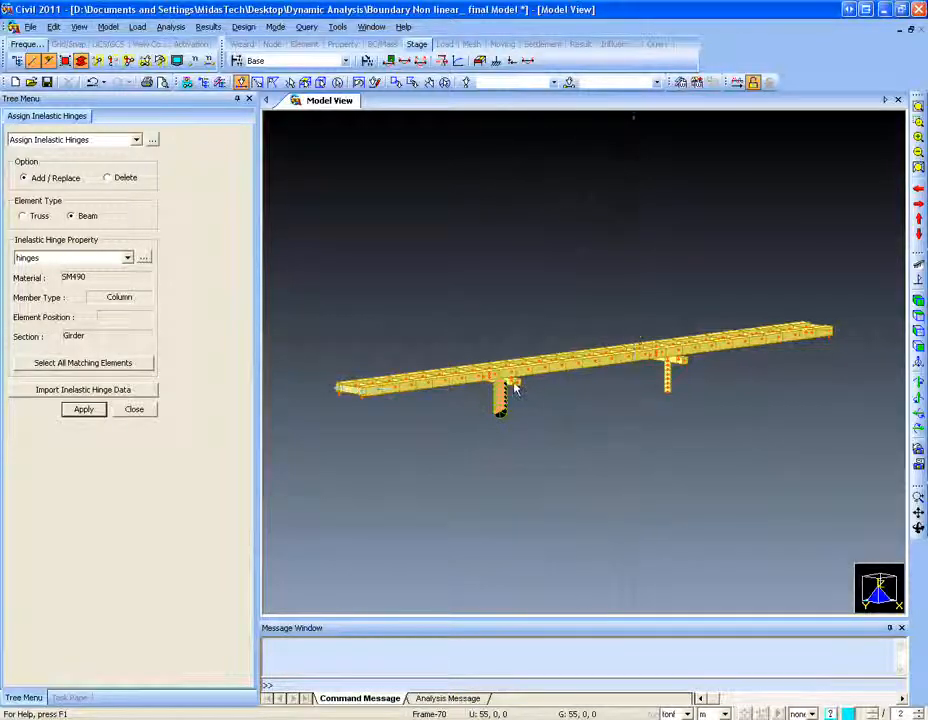
scroll(515, 383, "up", 4)
scroll(514, 386, "up", 3)
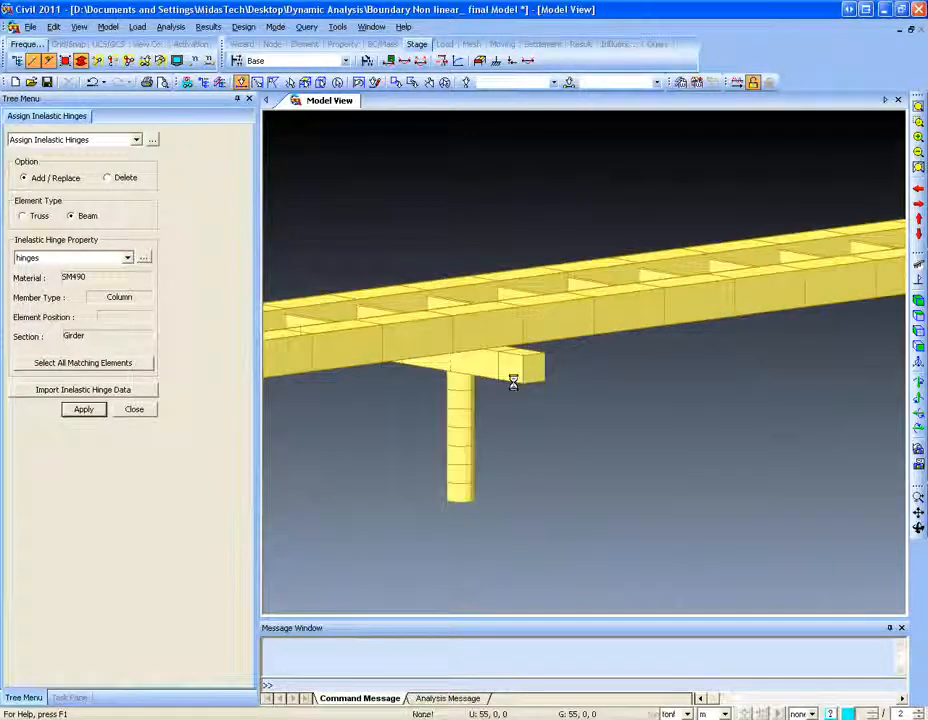
left_click(917, 106)
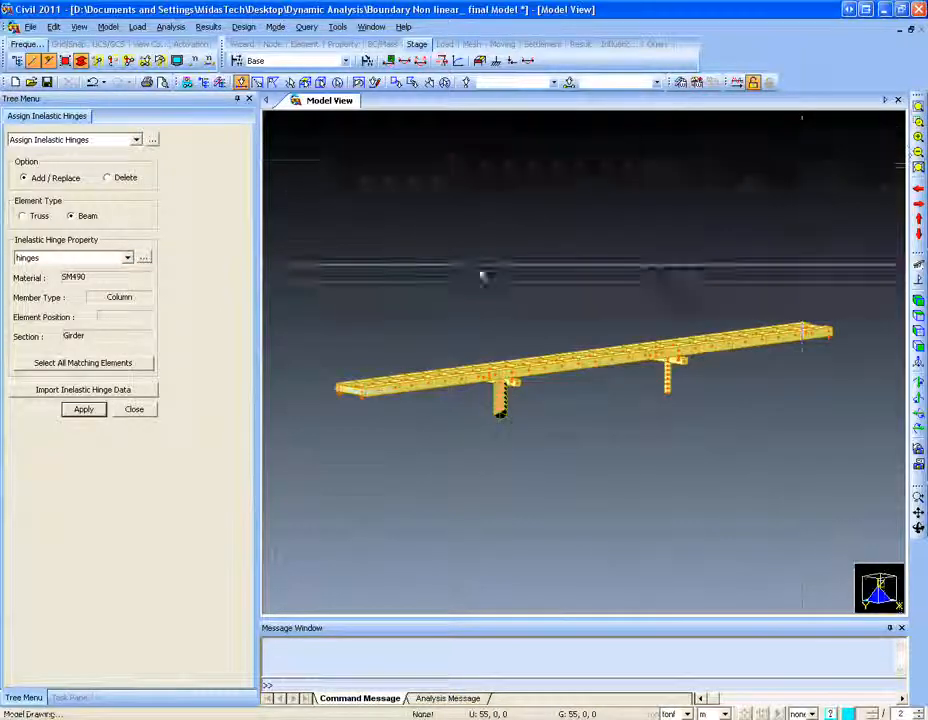
Look up the Inelastic Hinge Status option among the time history results.
left_click(208, 26)
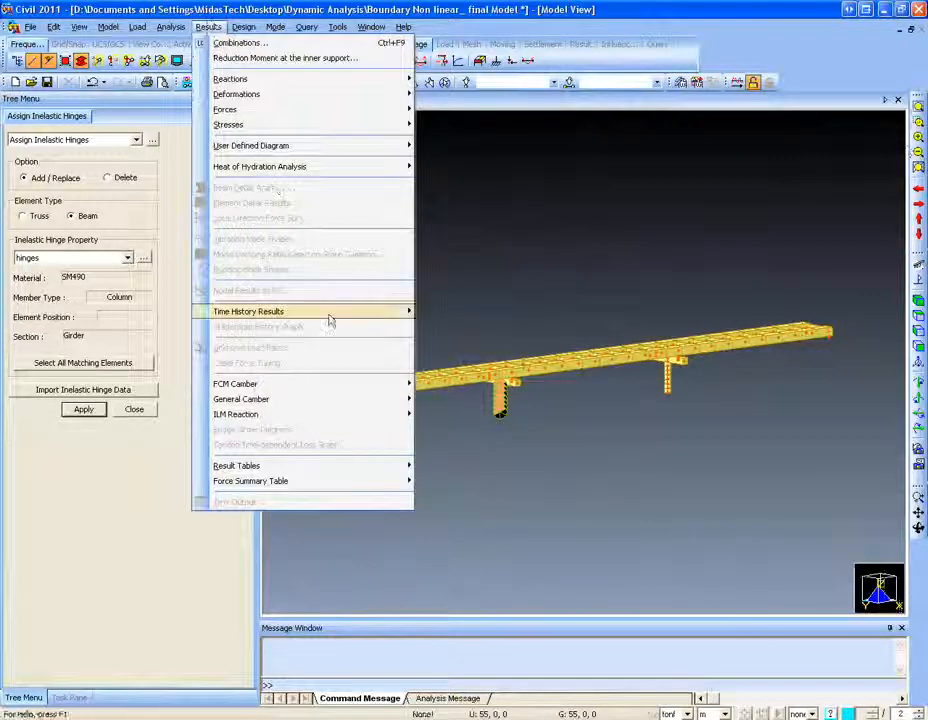
mouse_move(327, 313)
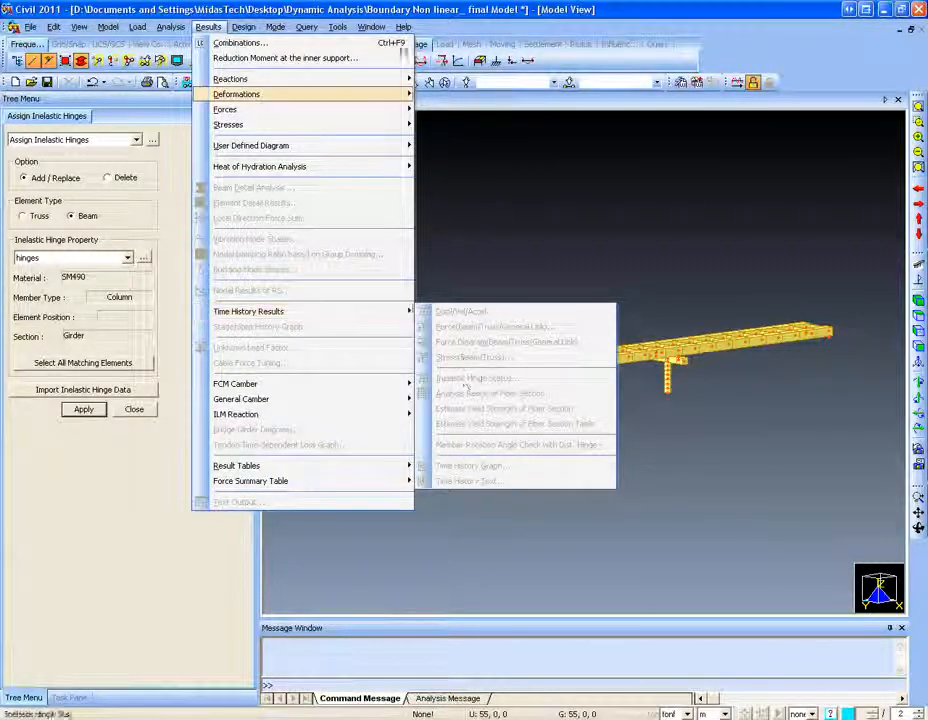
left_click(388, 8)
Open the project file "Cable Stayed Time history.mcb" in place of the current bridge model.
left_click(30, 27)
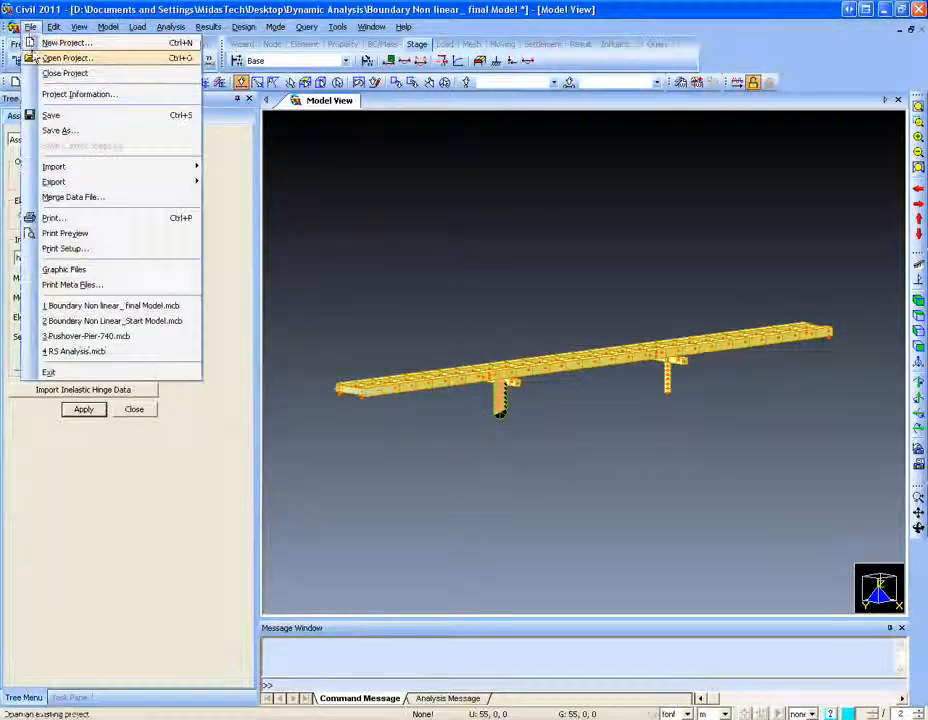
left_click(45, 58)
left_click(345, 299)
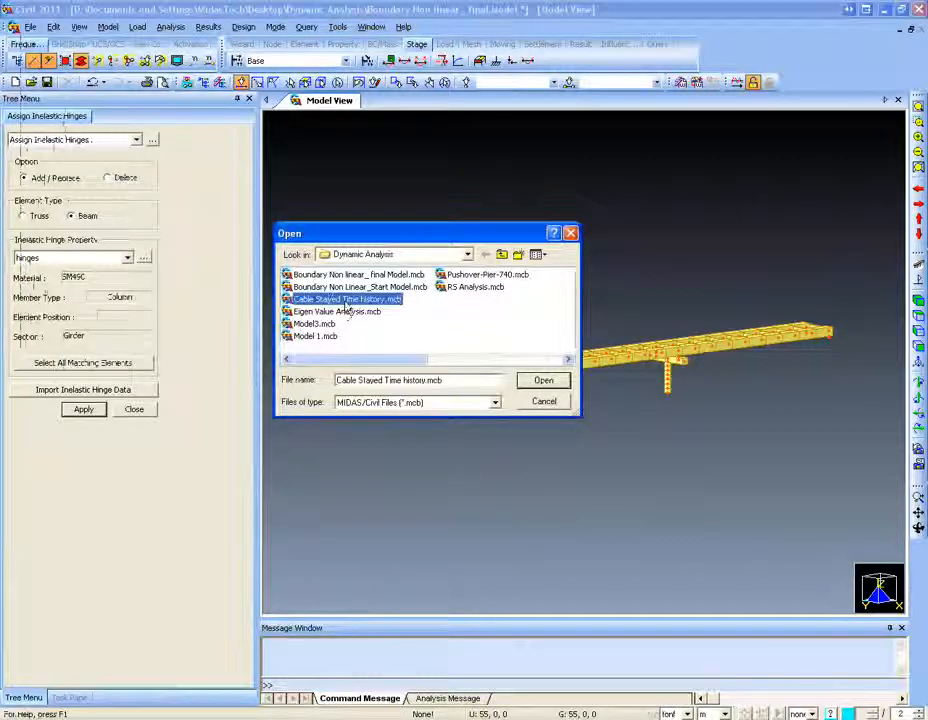
left_click(545, 380)
left_click(464, 387)
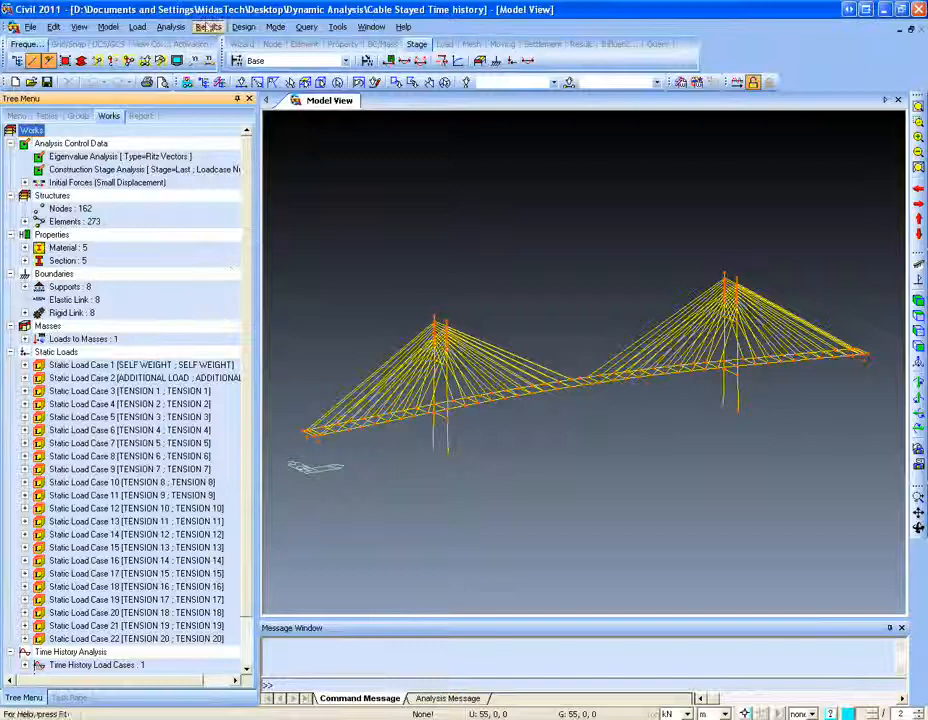
Review the Multiple Support Excitation settings in the cable-stayed bridge's time history analysis data, and close them.
left_click(138, 27)
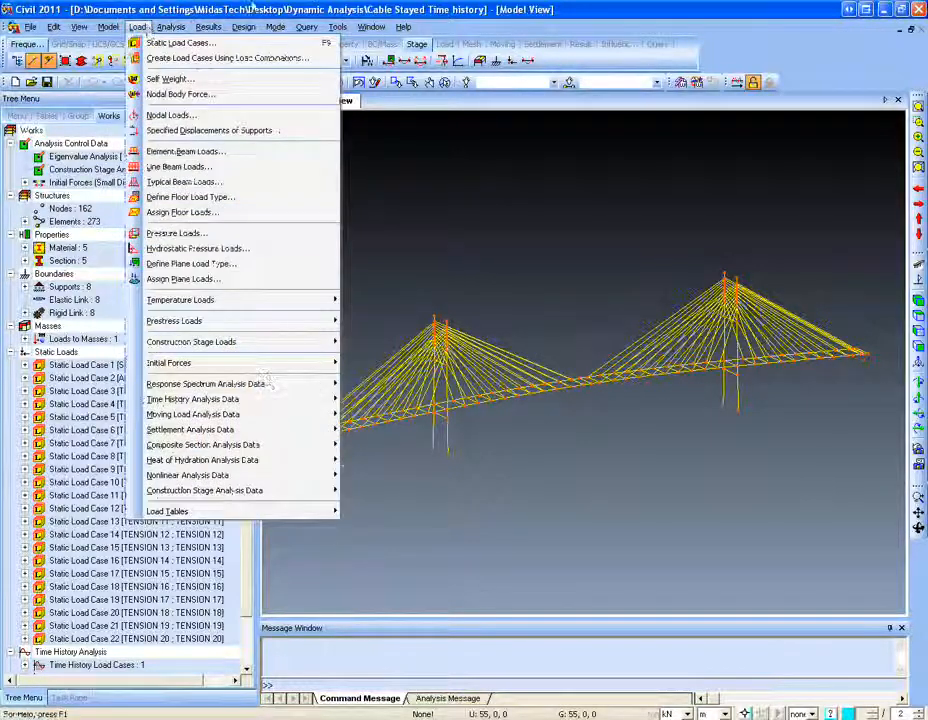
left_click(253, 5)
left_click_drag(243, 377, 239, 488)
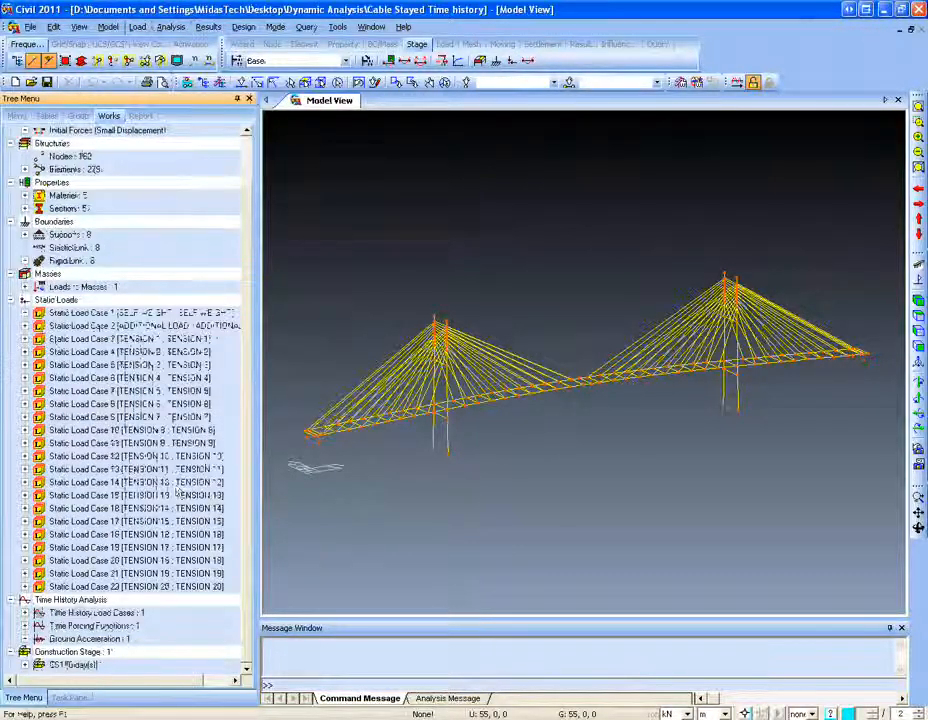
left_click(138, 27)
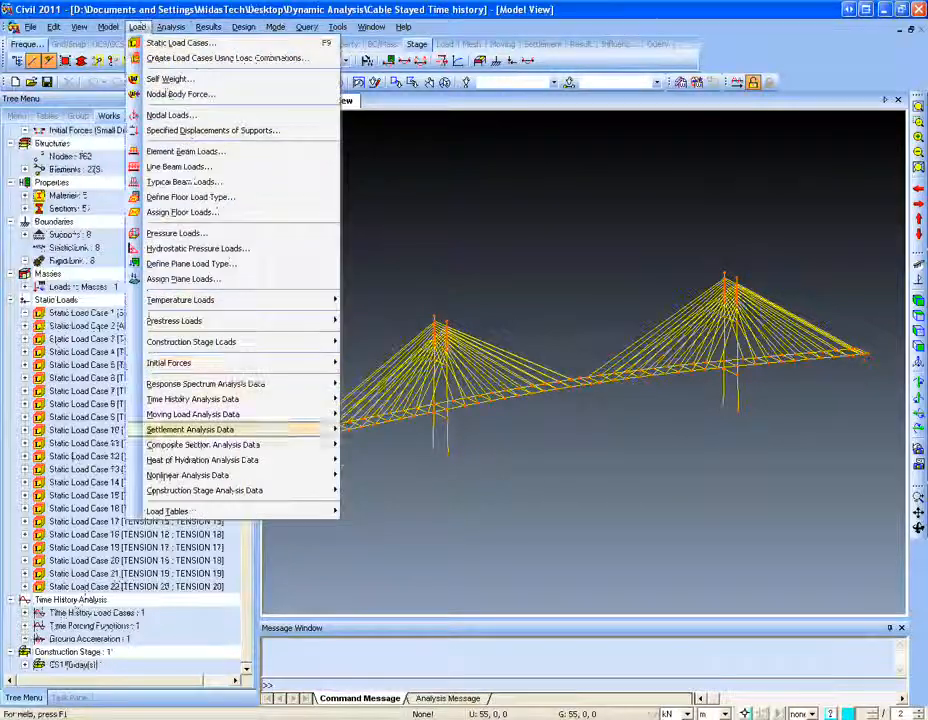
mouse_move(300, 401)
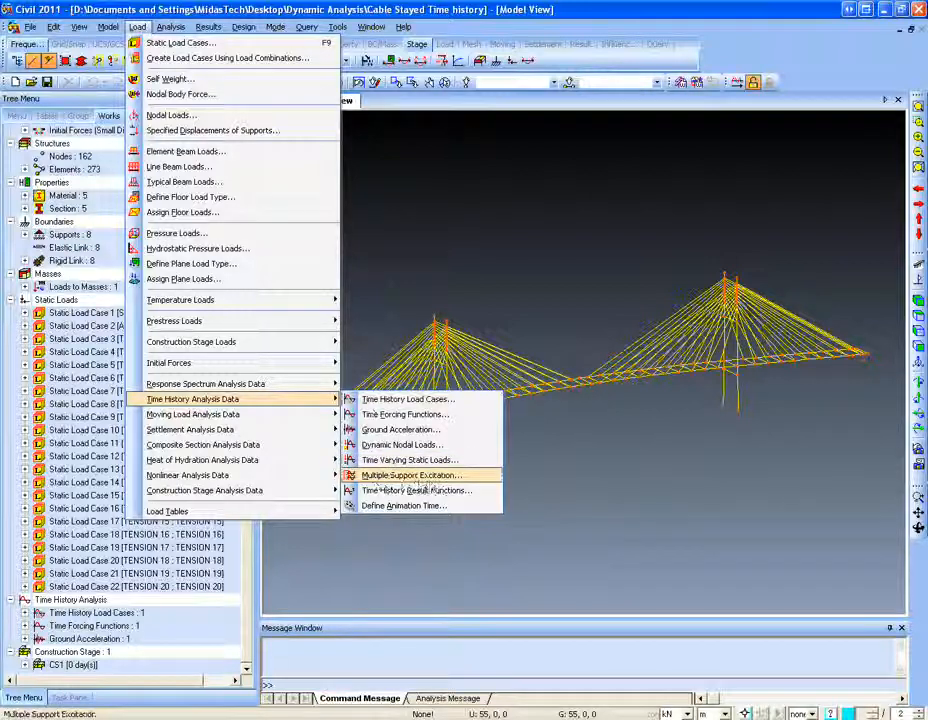
left_click(416, 476)
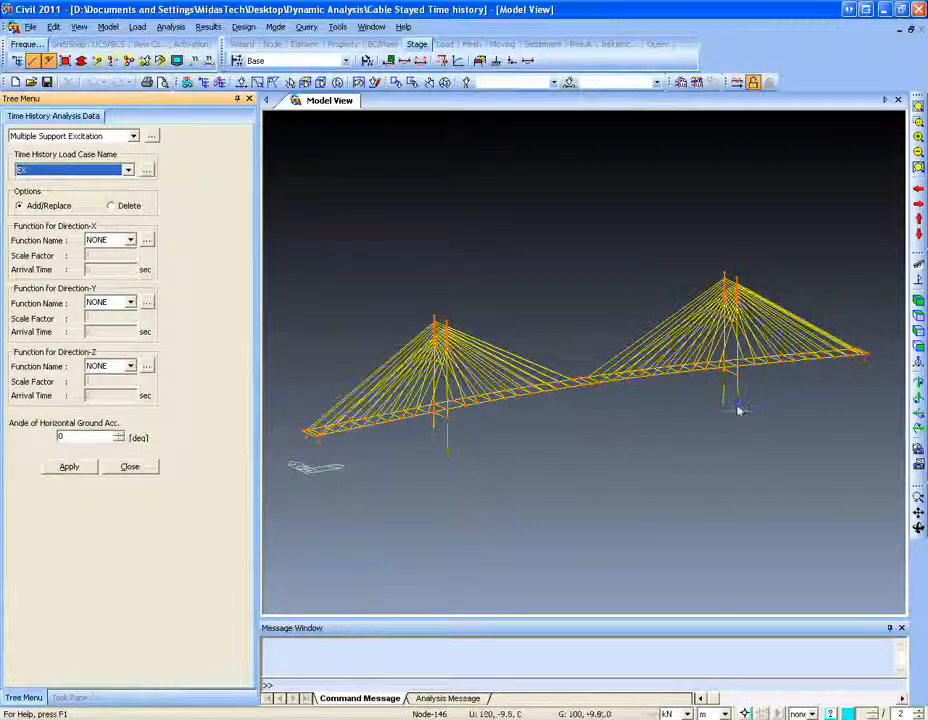
left_click(140, 467)
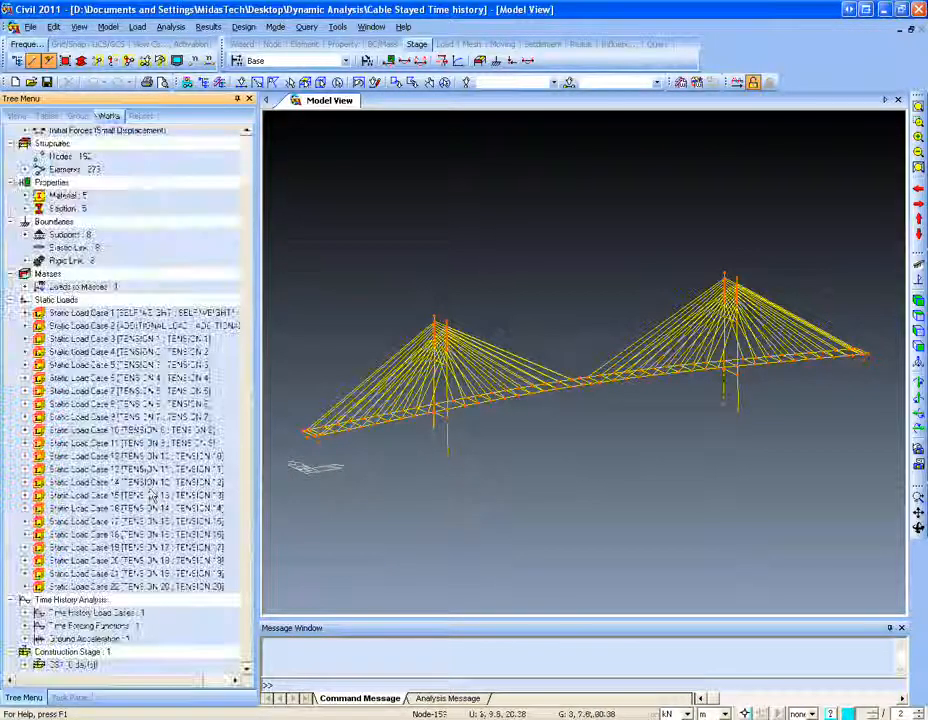
Delete the EX time history load case from the cable-stayed bridge model.
left_click(25, 612)
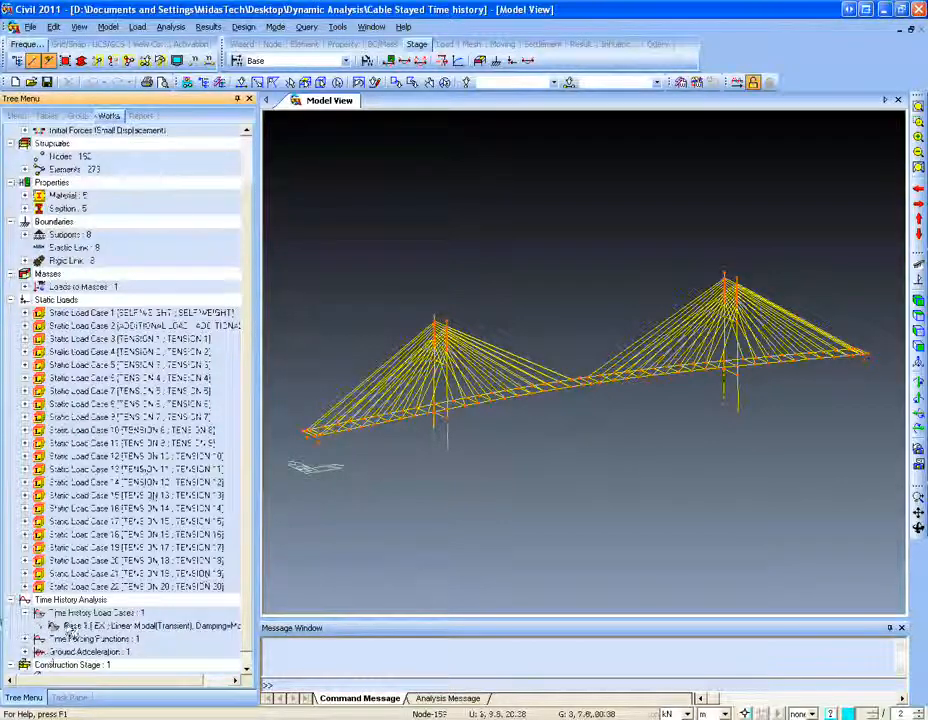
left_click(68, 626)
key("Delete")
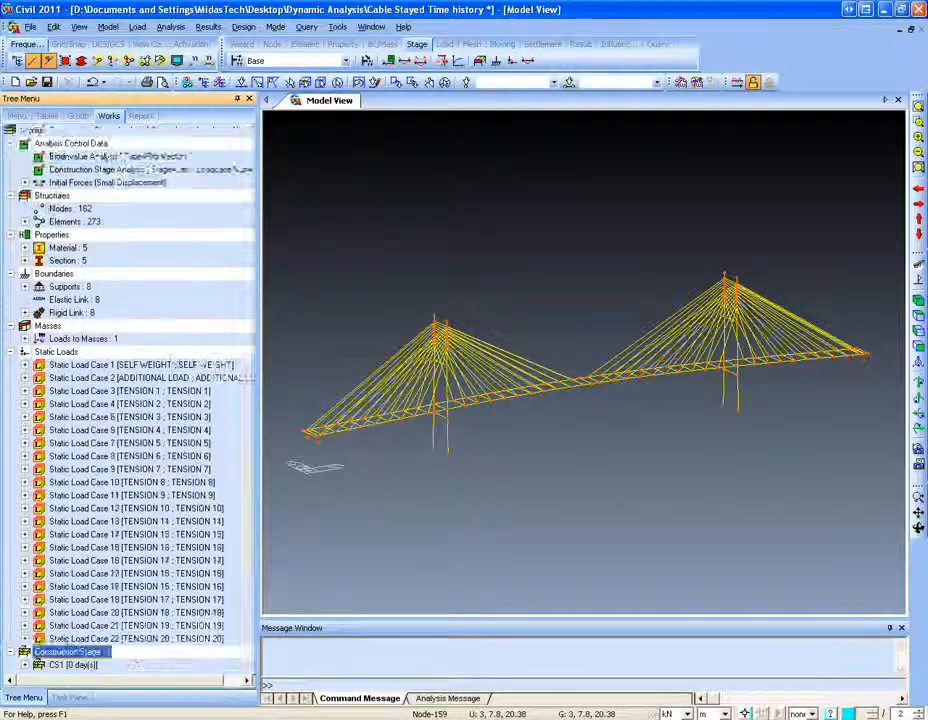
Start a new linear modal, transient time history load case named "earthquake".
left_click(137, 27)
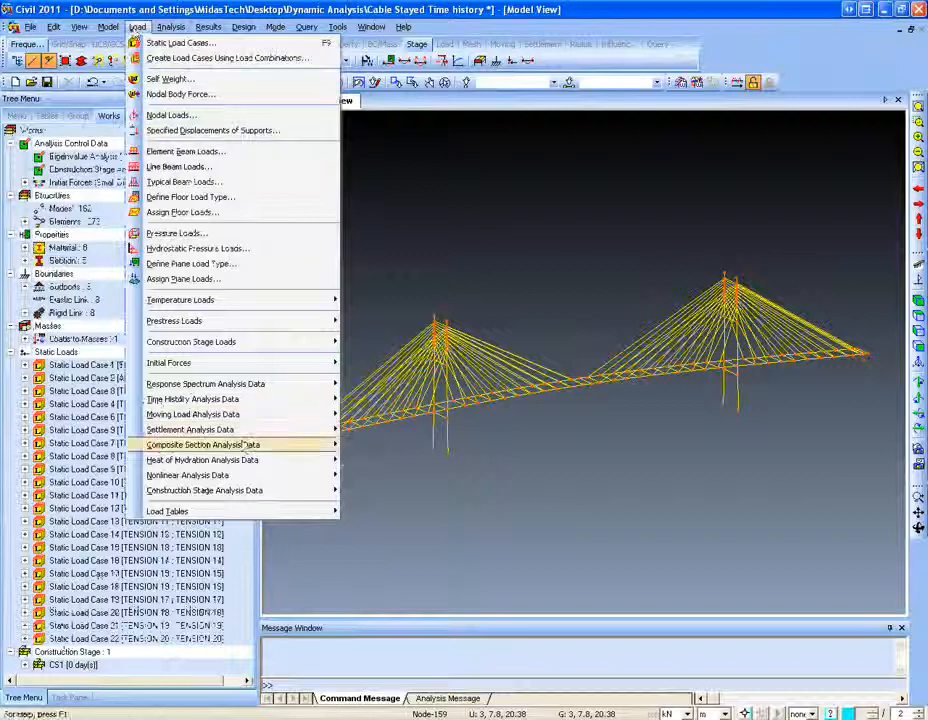
mouse_move(330, 399)
left_click(385, 399)
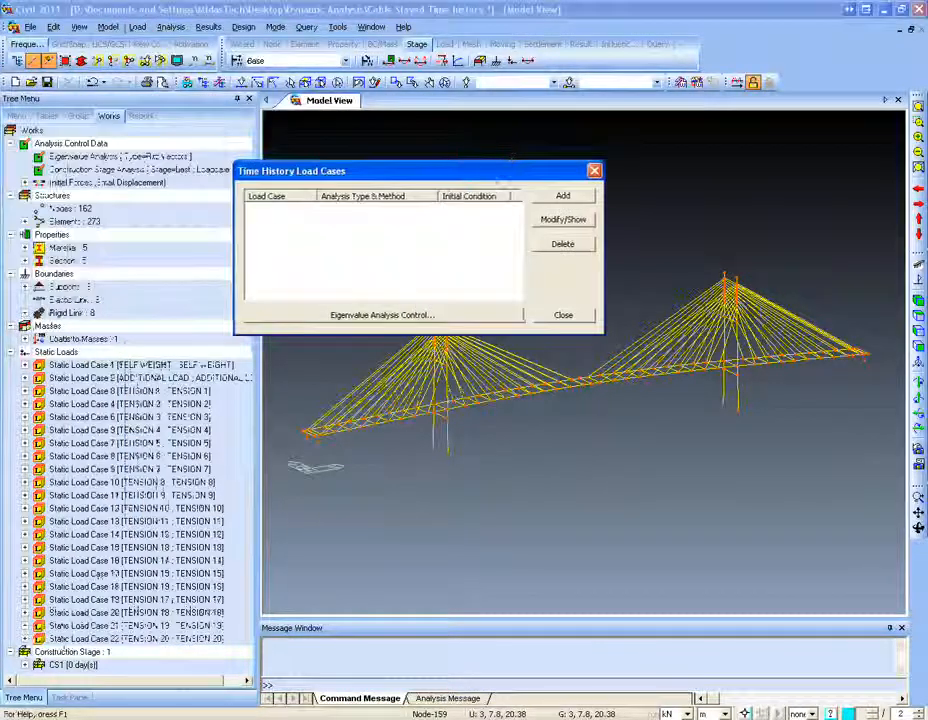
left_click(548, 197)
type("earthqua")
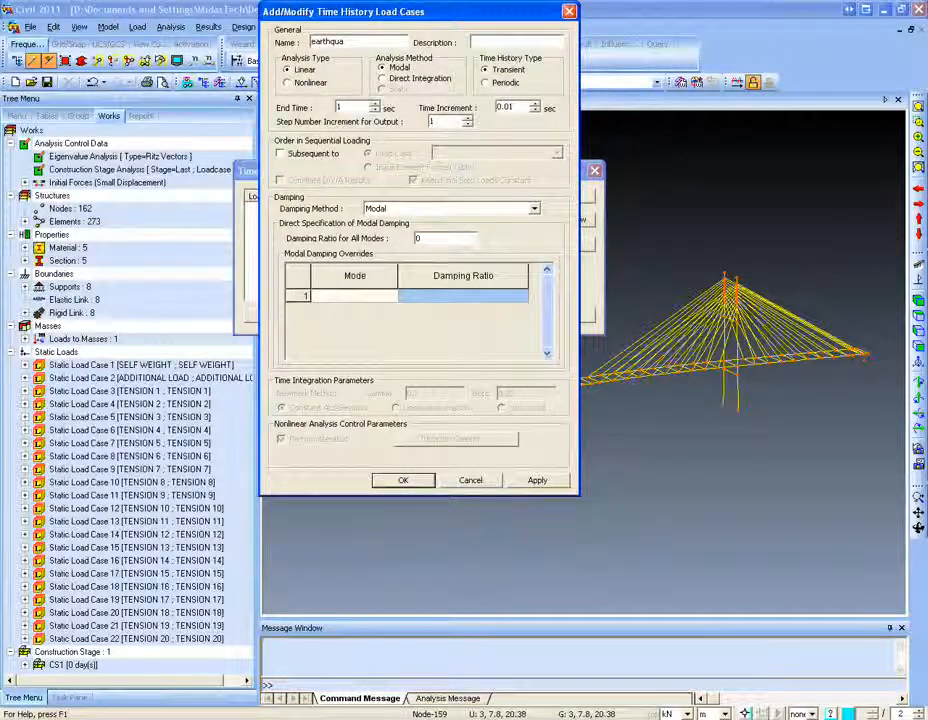
type("ke")
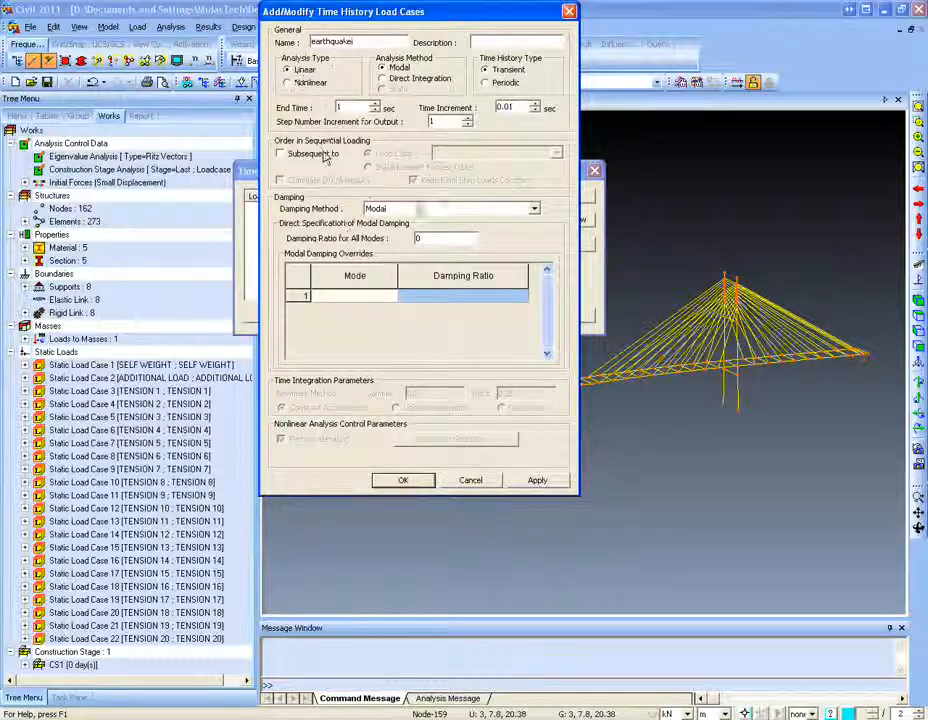
Give the earthquake load case a modal damping ratio of 0.05 for all modes and a 20 sec end time, and save it.
left_click(440, 208)
left_click(400, 222)
left_click(442, 238)
type("0.")
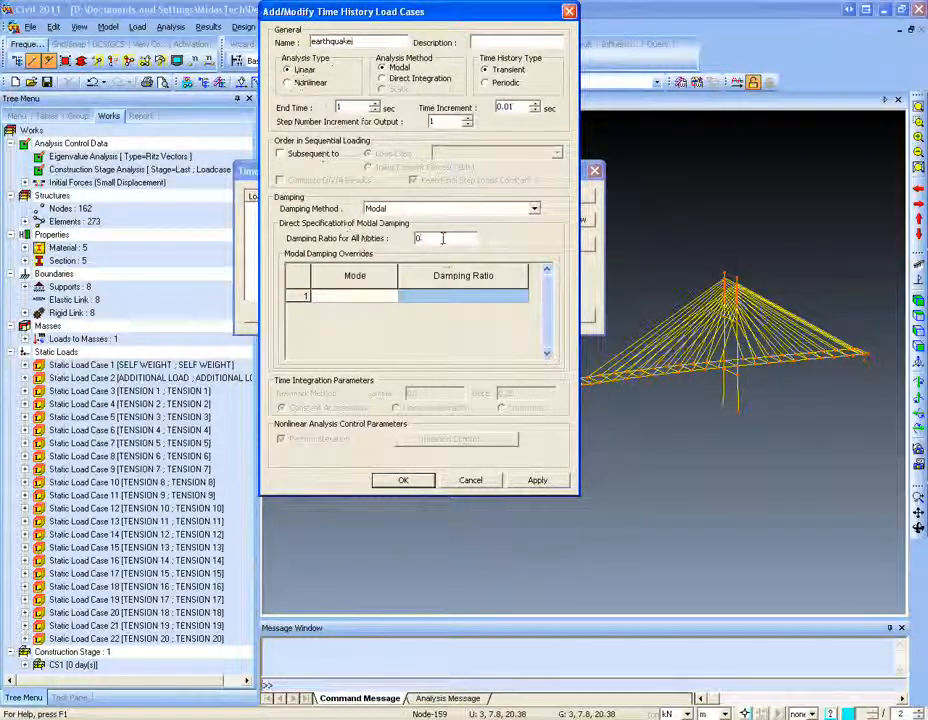
type("05")
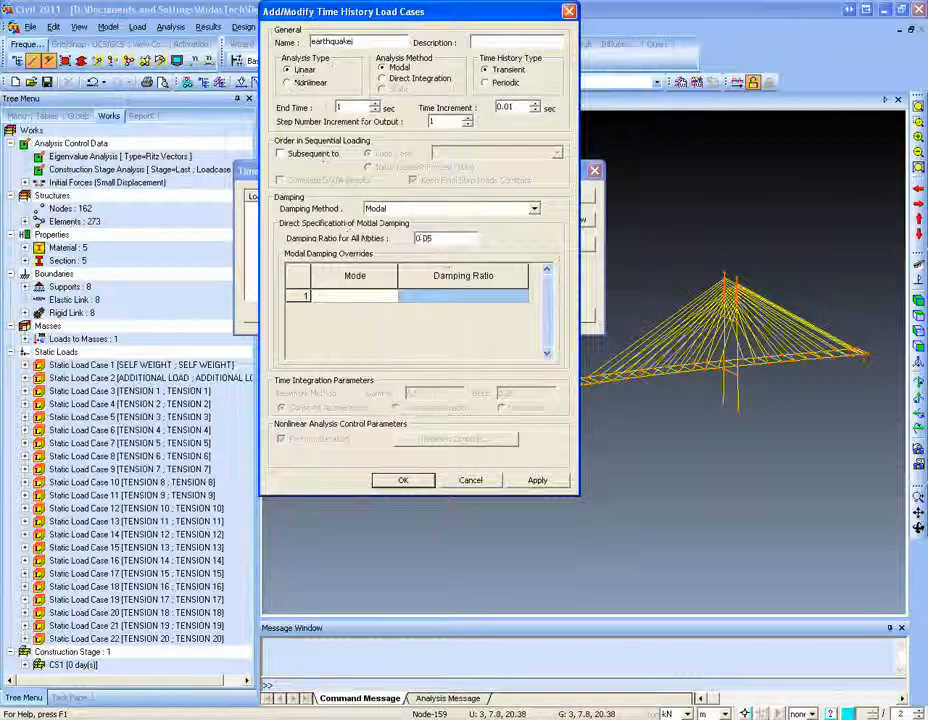
left_click_drag(353, 107, 317, 95)
type("2")
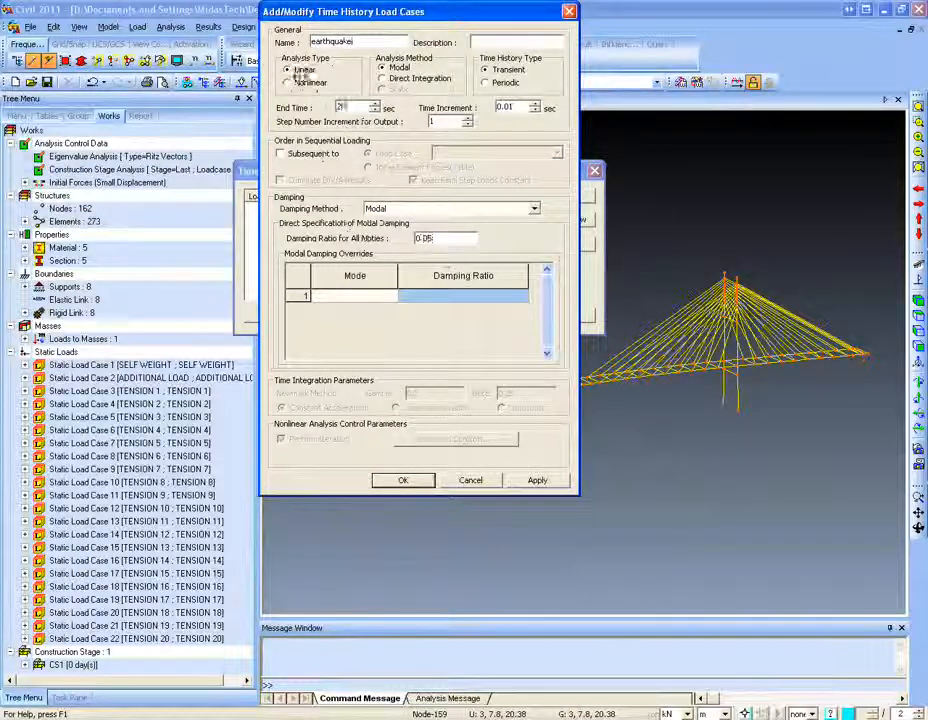
type("0")
left_click(403, 480)
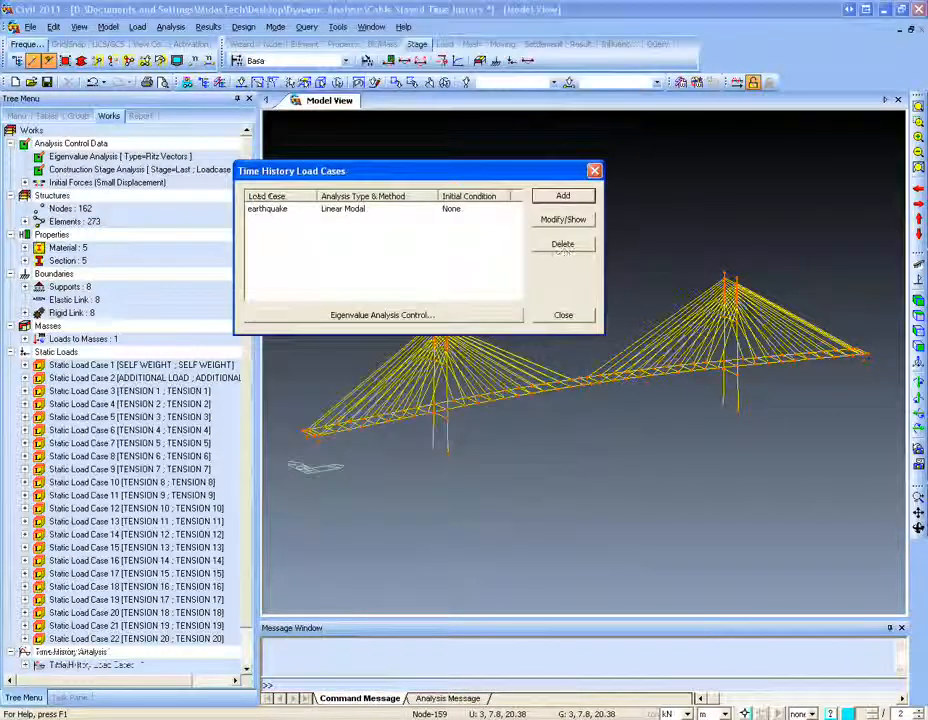
left_click(563, 314)
Add a time forcing function from the built-in El Centro earthquake record (Elcent_h) as normalized acceleration with a scale factor of 1.
left_click(137, 26)
mouse_move(265, 400)
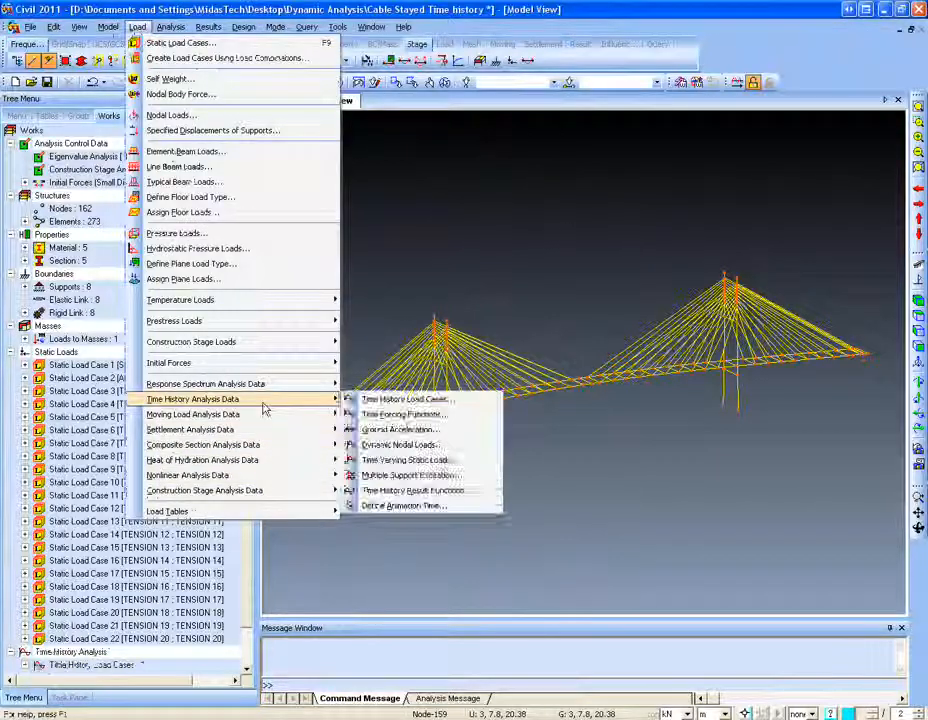
left_click(387, 416)
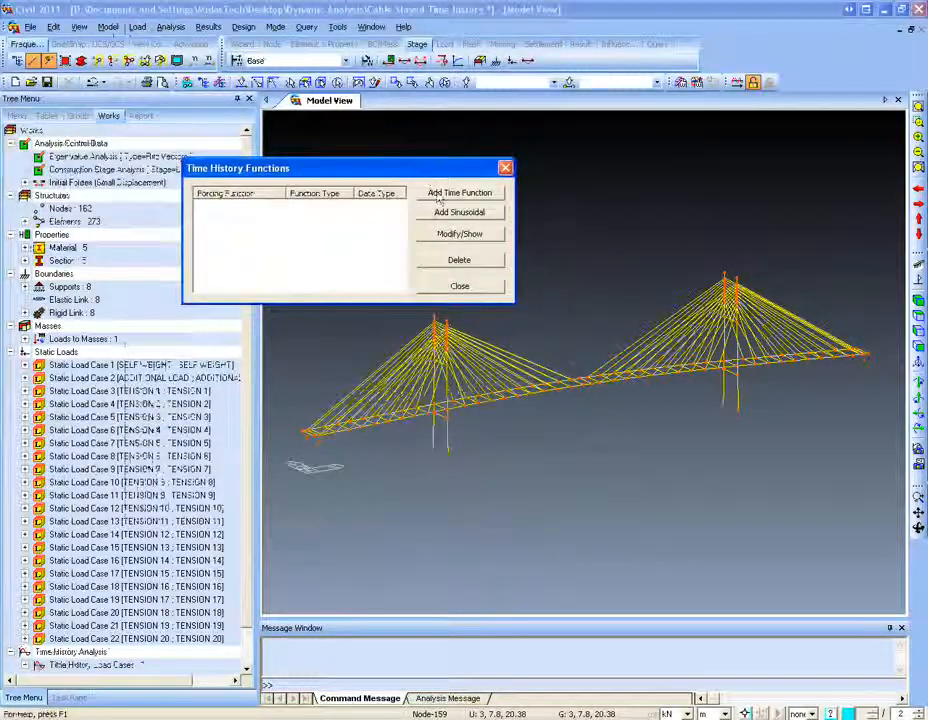
left_click(439, 195)
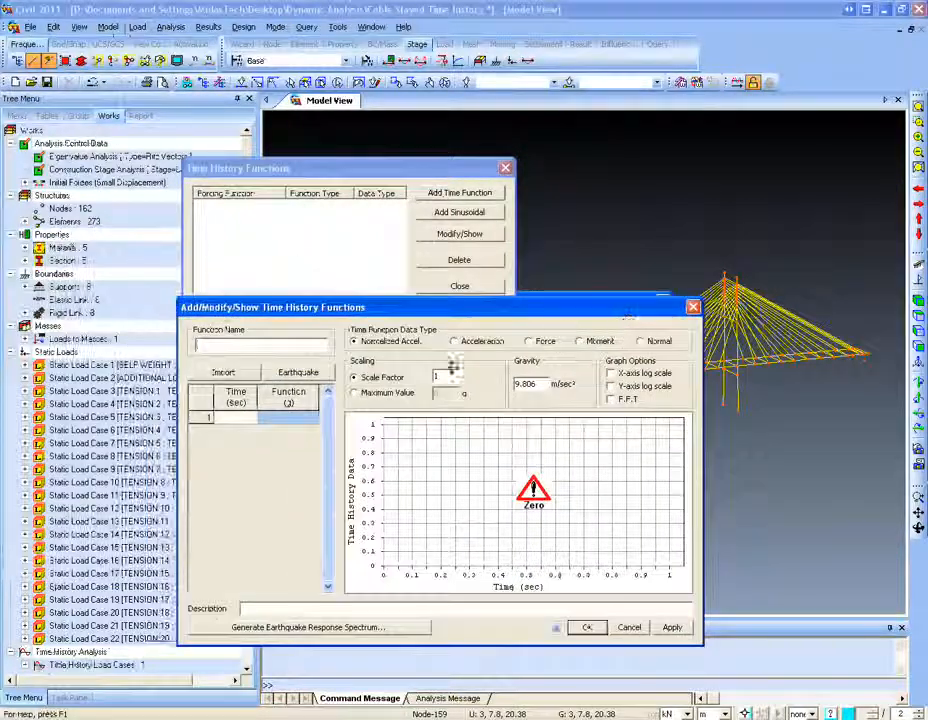
left_click(299, 372)
left_click(447, 539)
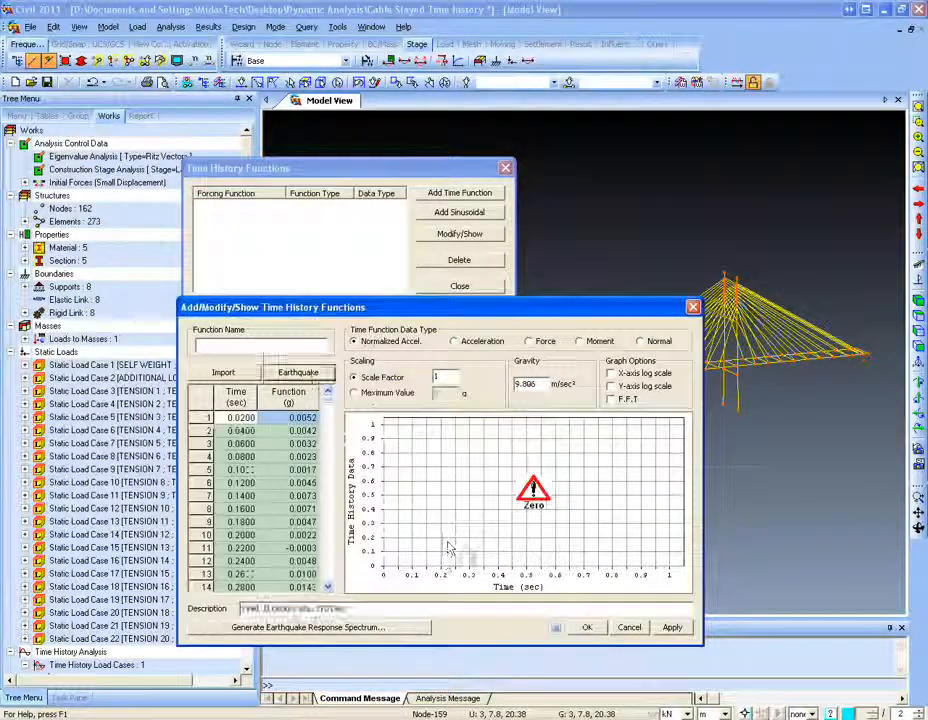
left_click(587, 627)
left_click(505, 168)
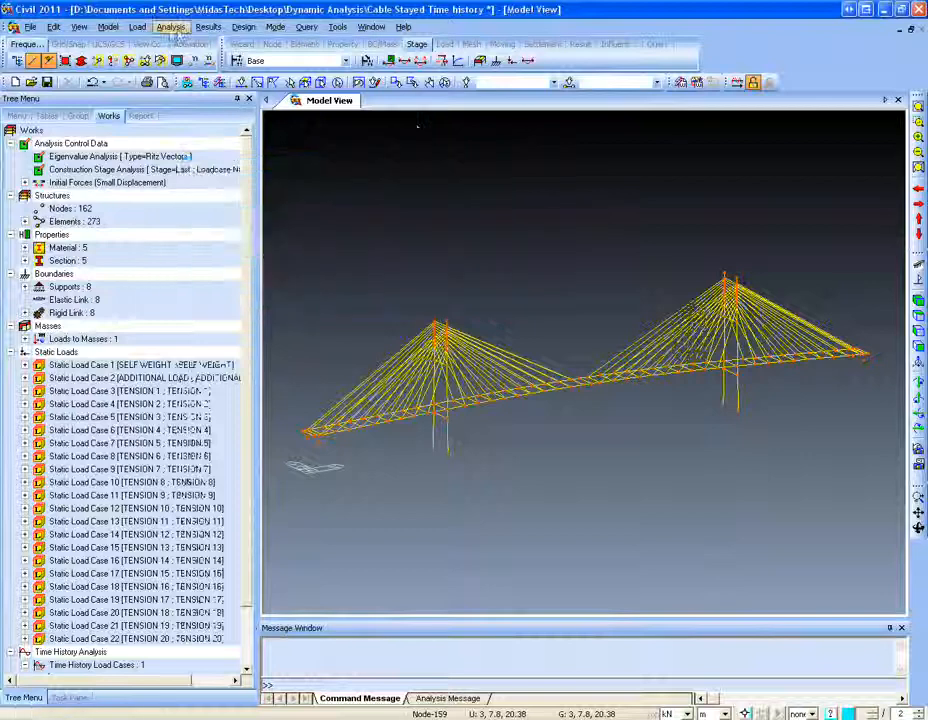
Assign multiple support excitation Elcent_h in direction X to the near pylon's base nodes, with scale factor 1 and arrival time 0 sec.
left_click(137, 26)
mouse_move(280, 400)
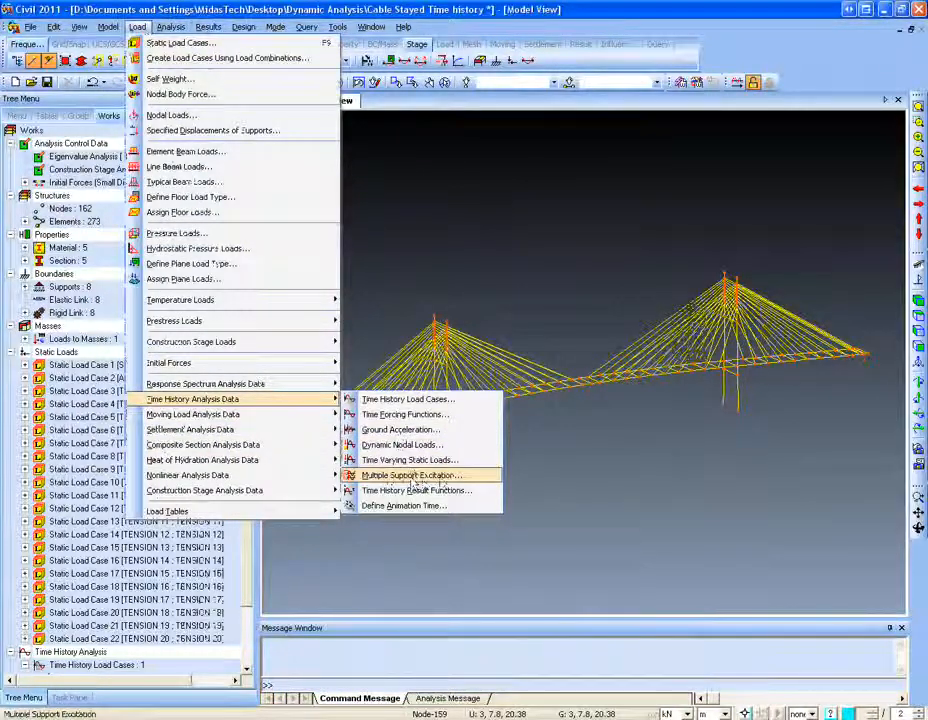
left_click(416, 476)
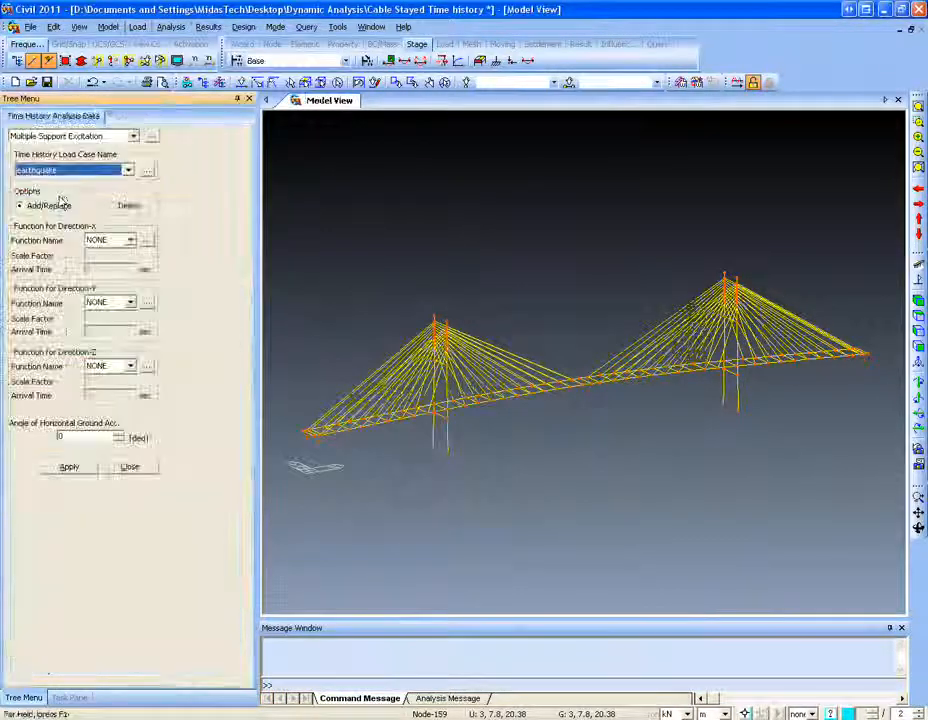
left_click(129, 240)
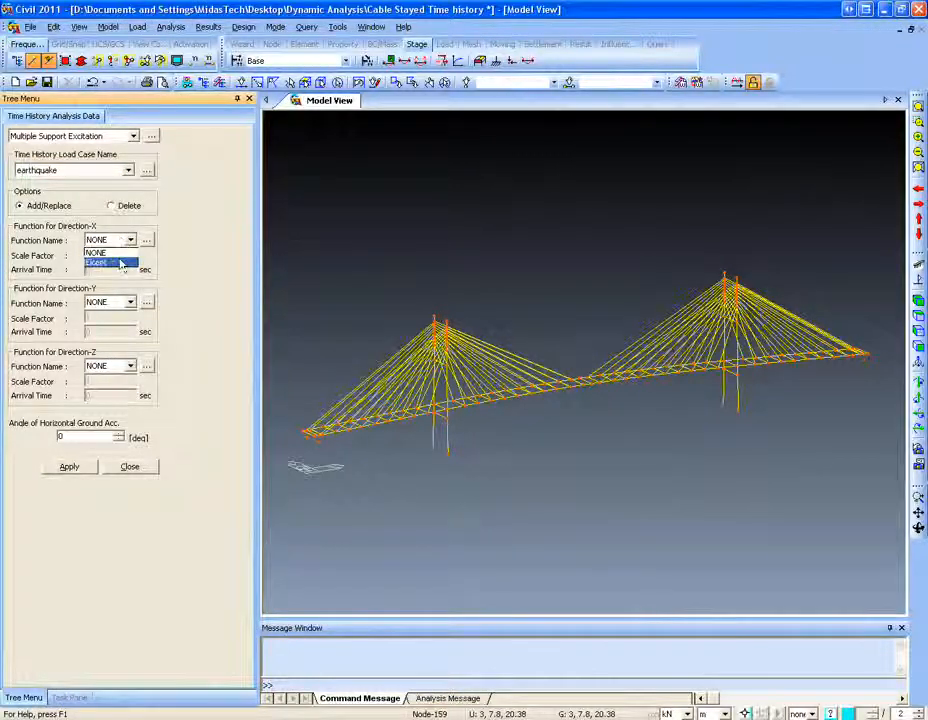
left_click(118, 262)
left_click(241, 82)
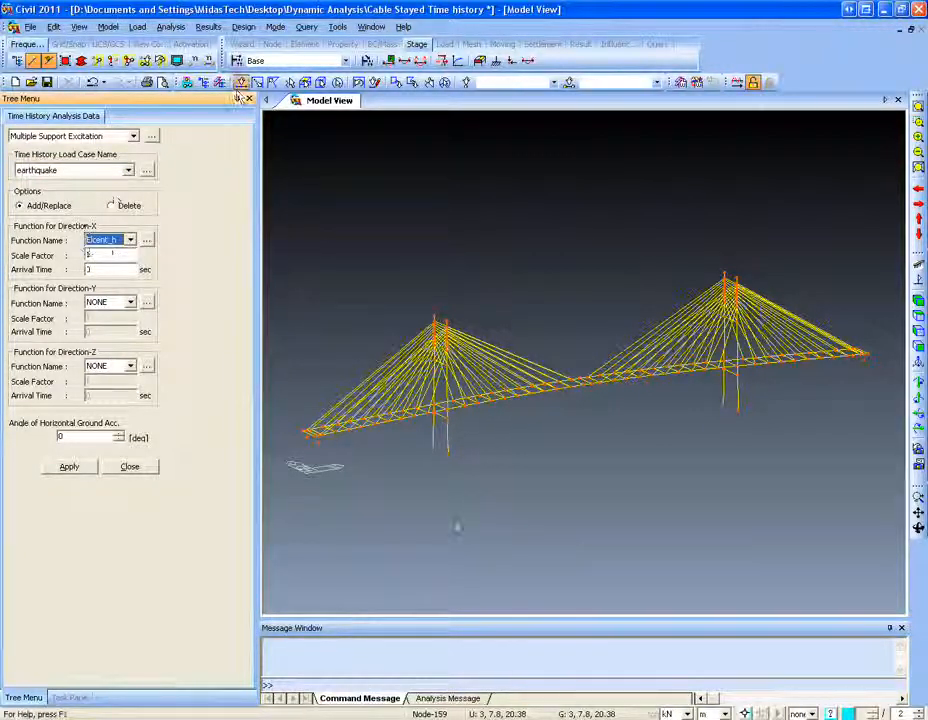
left_click_drag(416, 432, 477, 502)
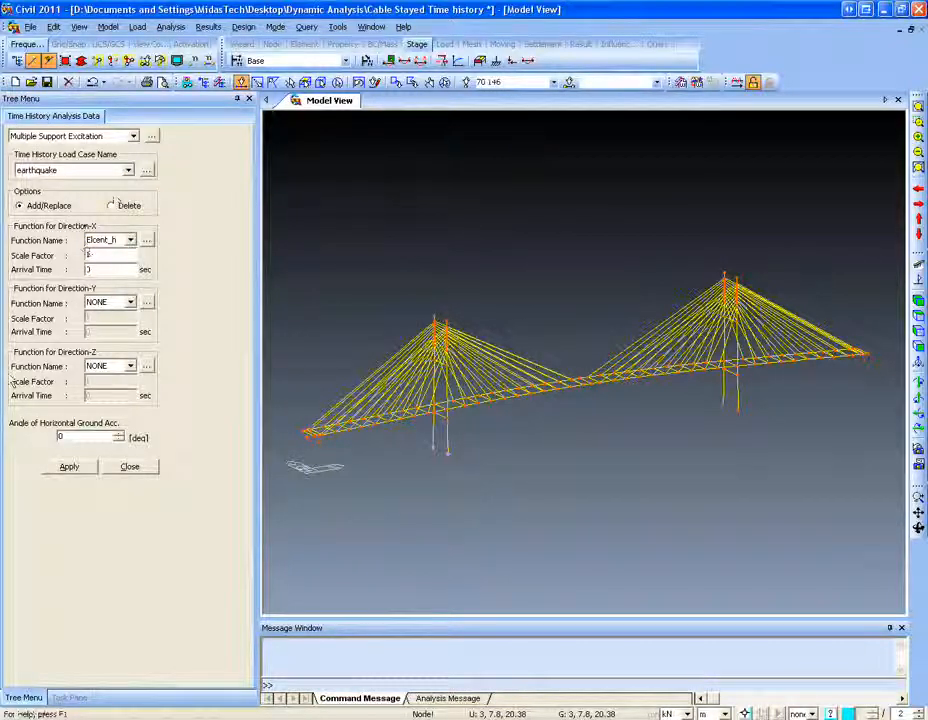
left_click_drag(97, 257, 55, 257)
left_click(95, 271)
left_click(80, 467)
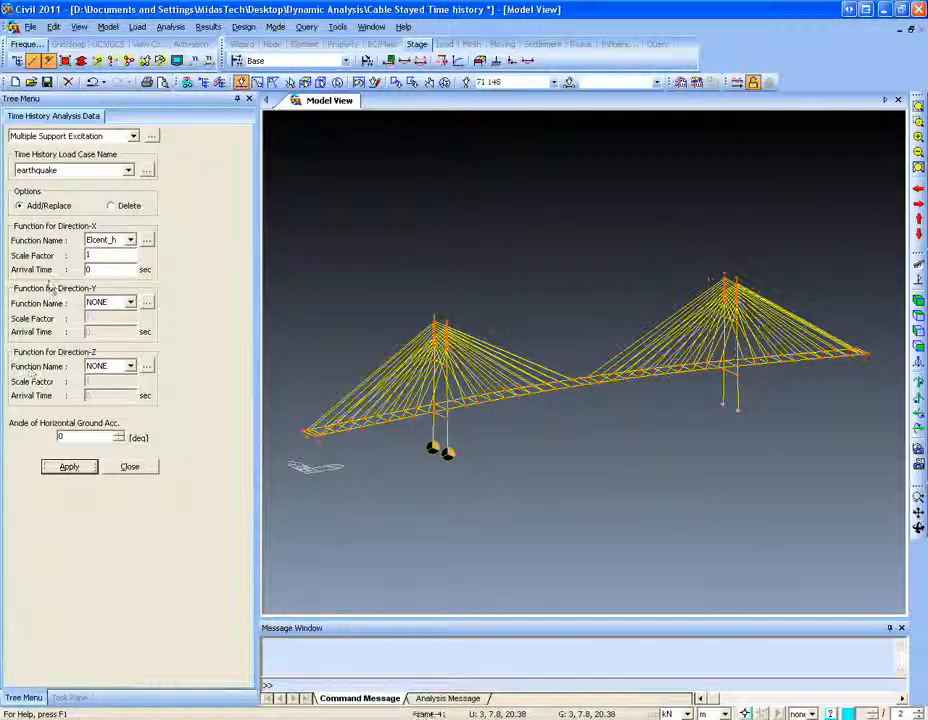
Assign the same Elcent_h X-direction support excitation to the far pylon's base nodes, with scale factor 1 and arrival time 5 sec.
left_click(86, 269)
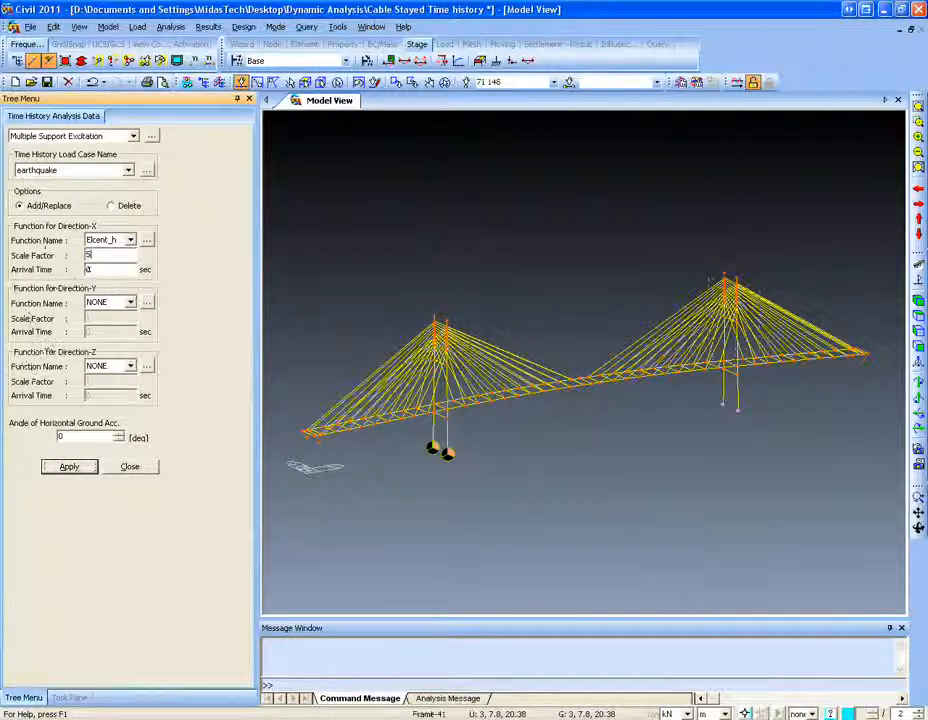
left_click(97, 244)
left_click(77, 248)
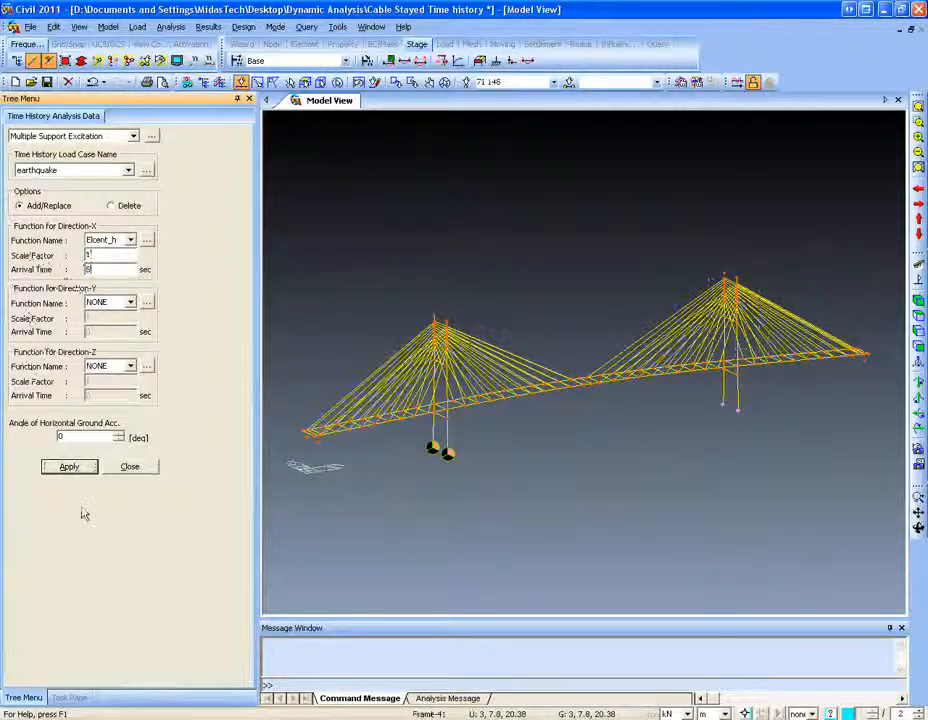
left_click(72, 470)
left_click(146, 469)
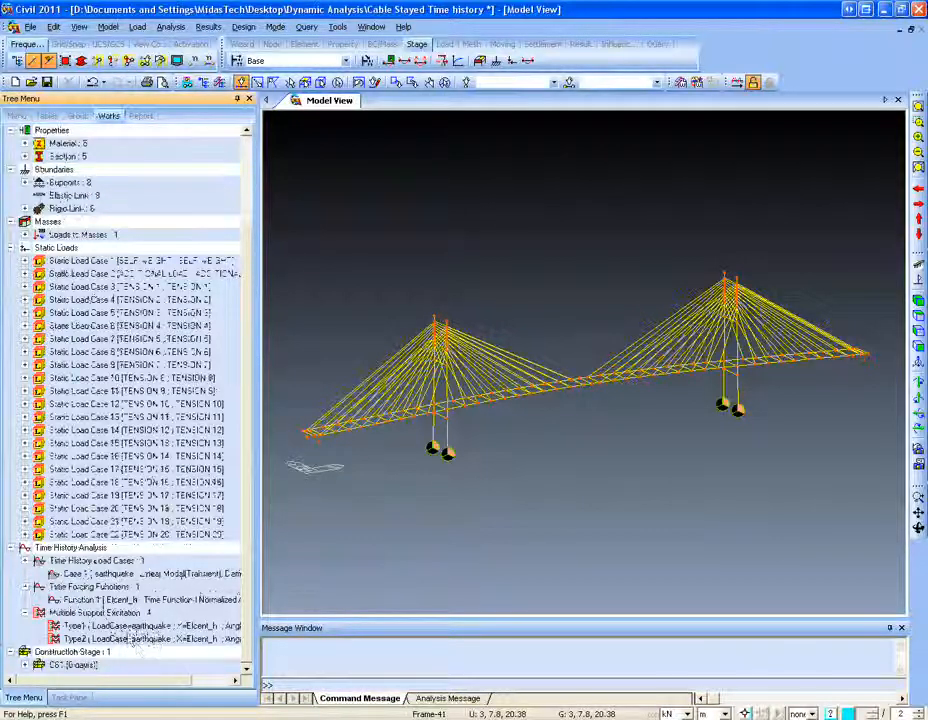
Run the analysis of the cable-stayed bridge and enlarge the message area to follow the solver output.
left_click(170, 27)
left_click(210, 220)
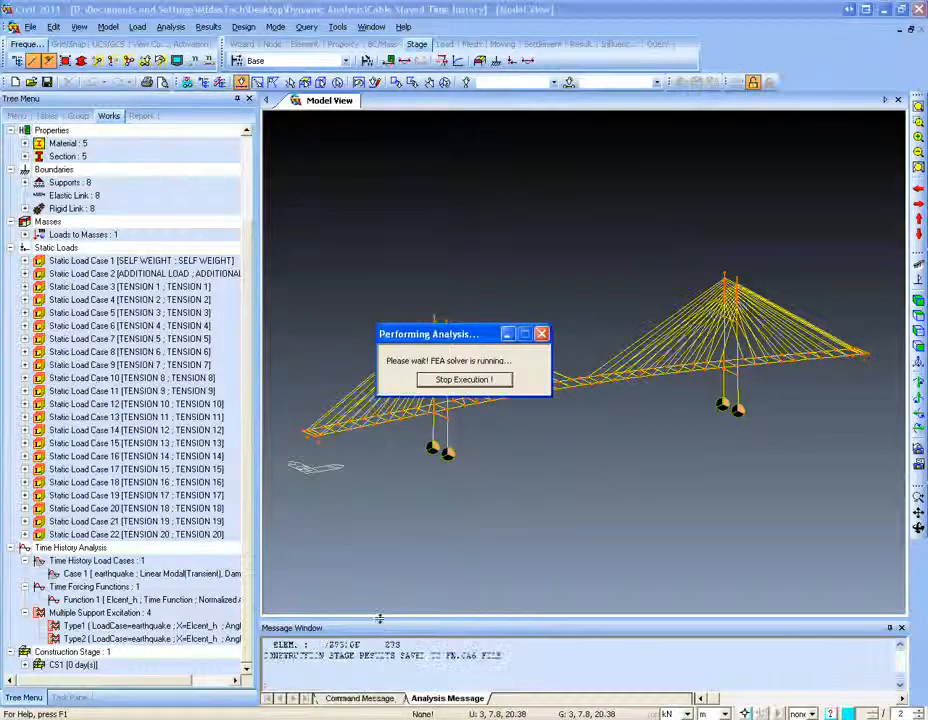
left_click_drag(379, 619, 358, 616)
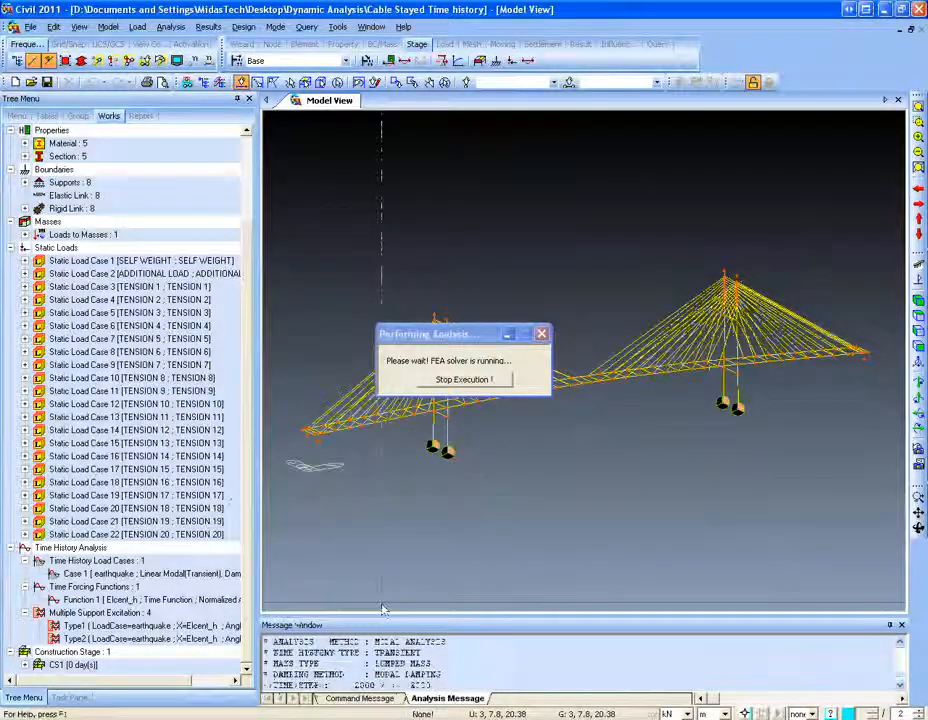
left_click_drag(379, 615, 386, 592)
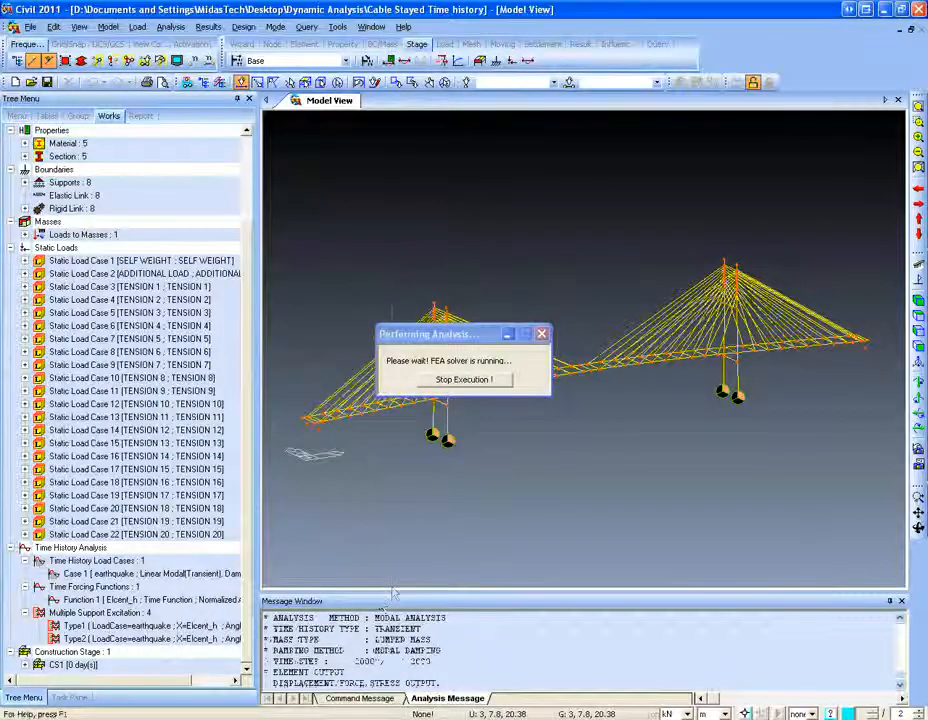
left_click_drag(393, 593, 389, 570)
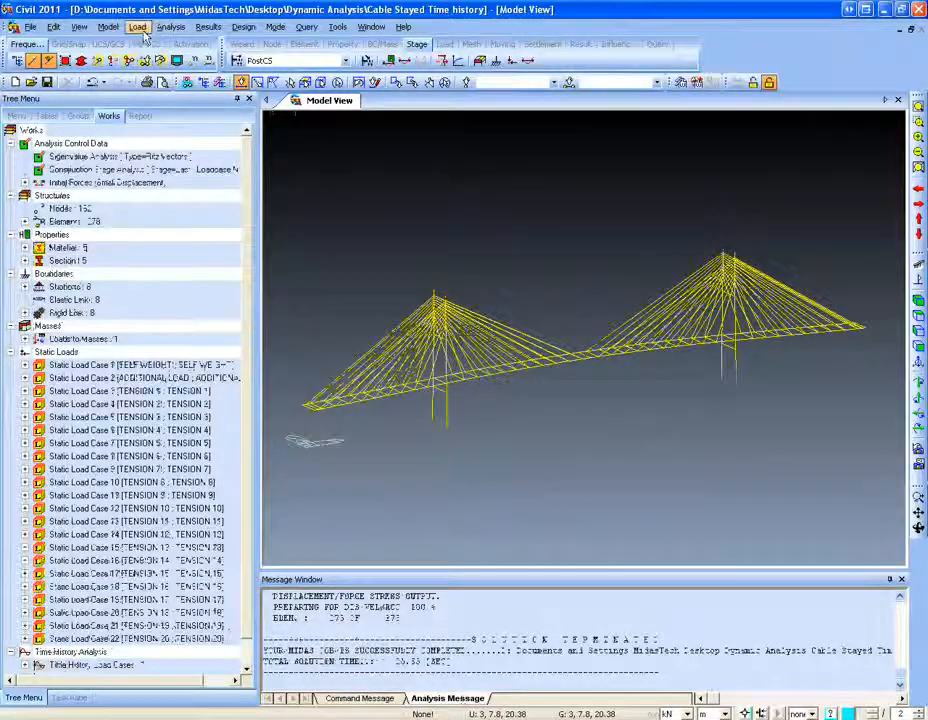
Animate the earthquake case's DXYZ time history displacements from 0.01 to 20 sec in increments of 0.1 sec.
left_click(208, 26)
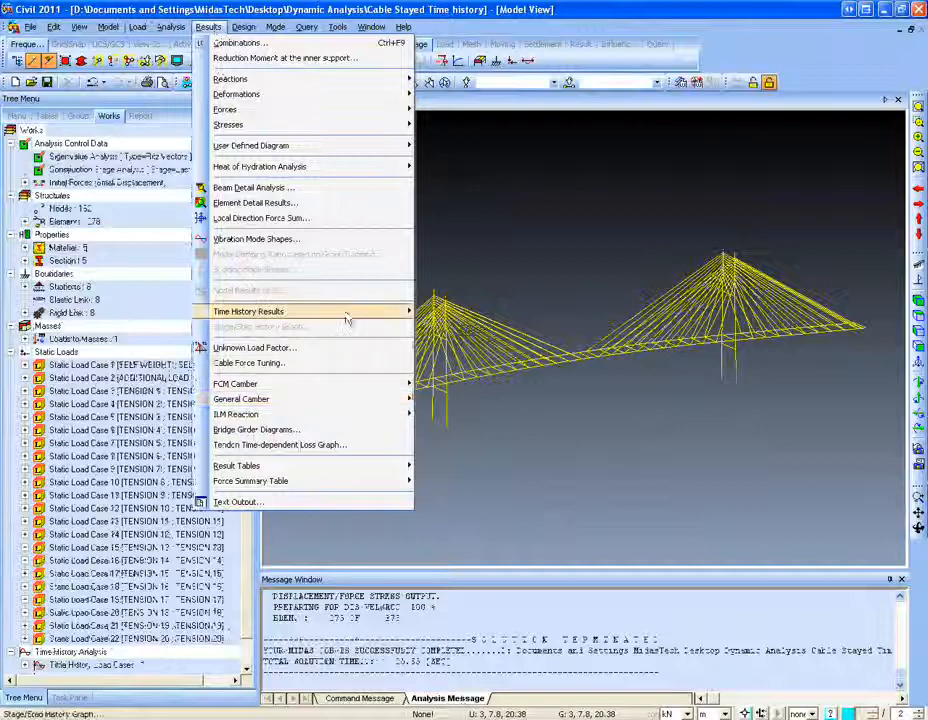
mouse_move(346, 313)
left_click(450, 309)
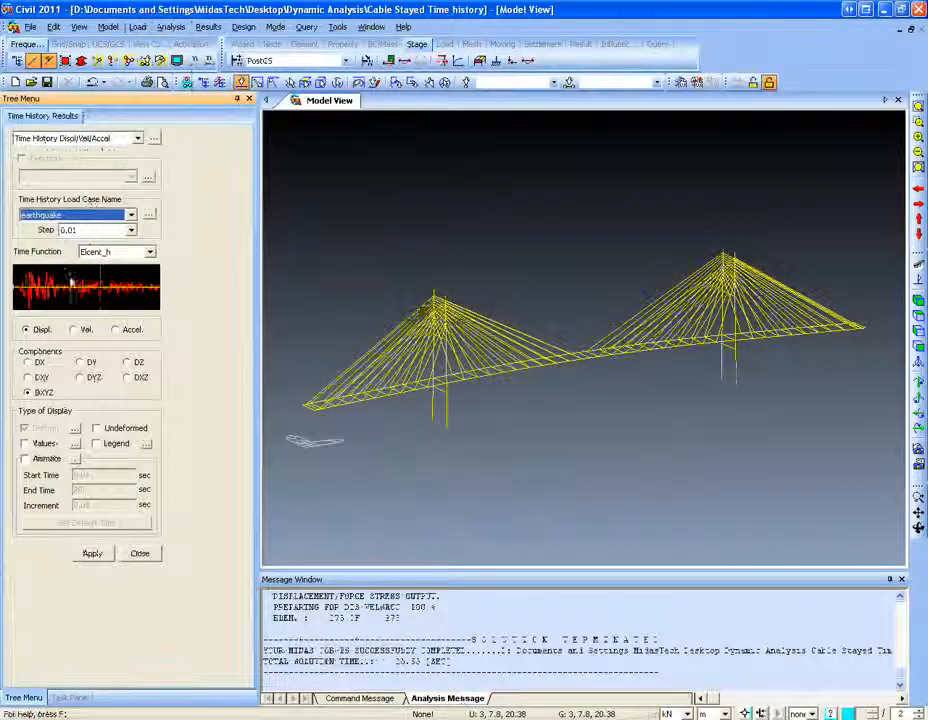
left_click(40, 458)
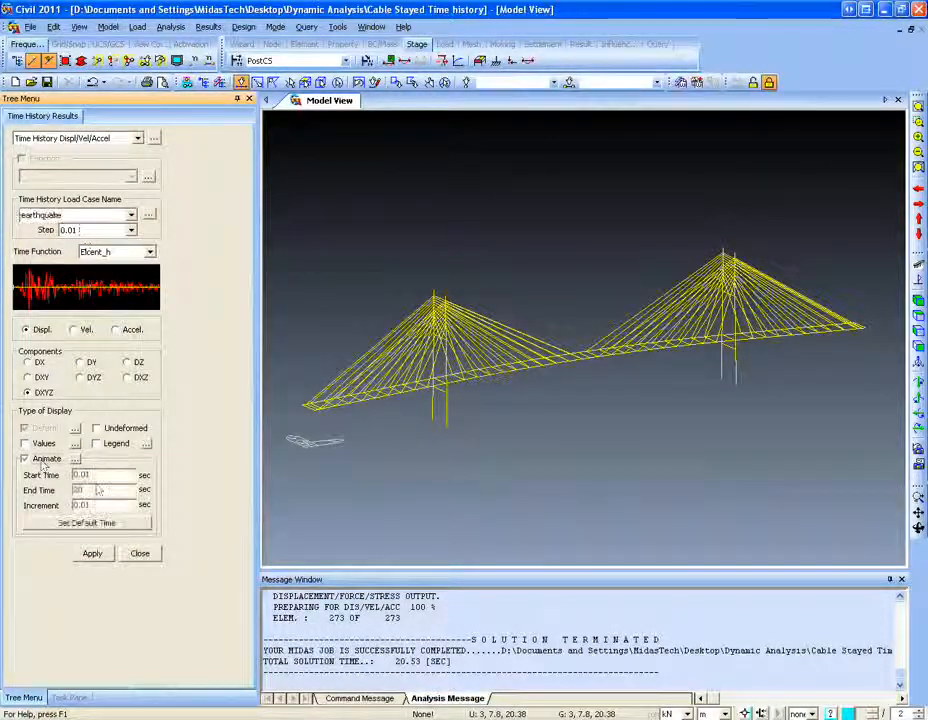
left_click_drag(104, 504, 41, 490)
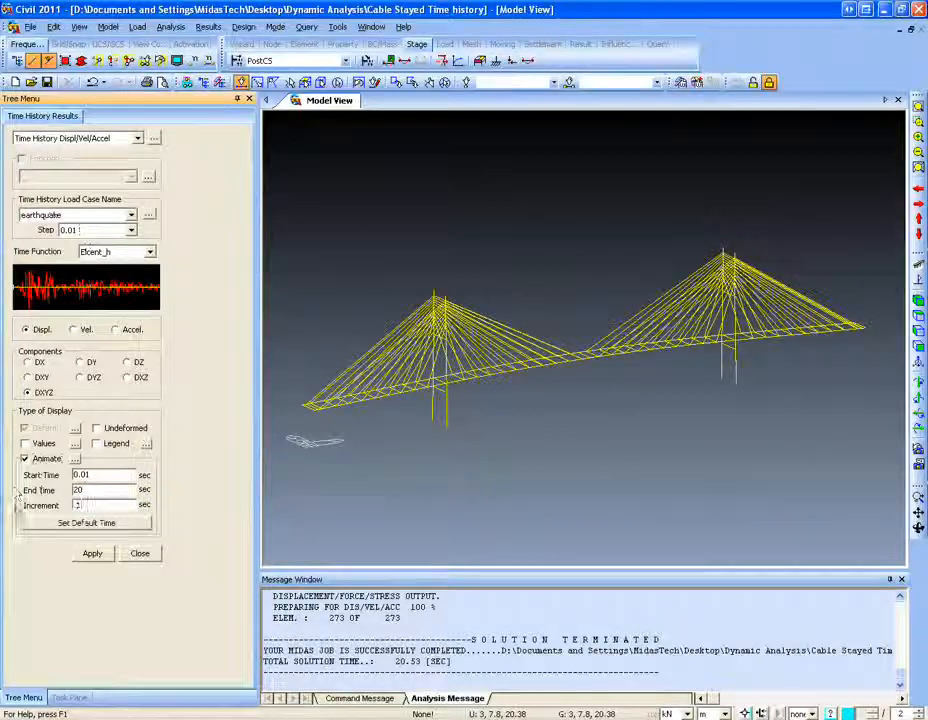
left_click(92, 553)
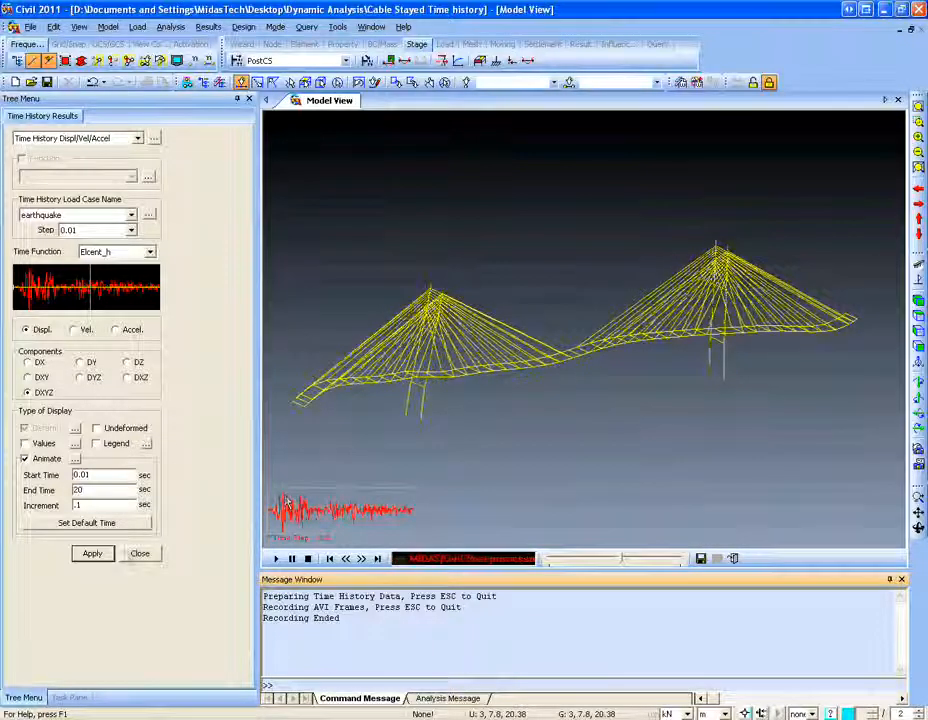
Close the displacement animation and return the model to preprocessing mode.
left_click(140, 553)
left_click(273, 28)
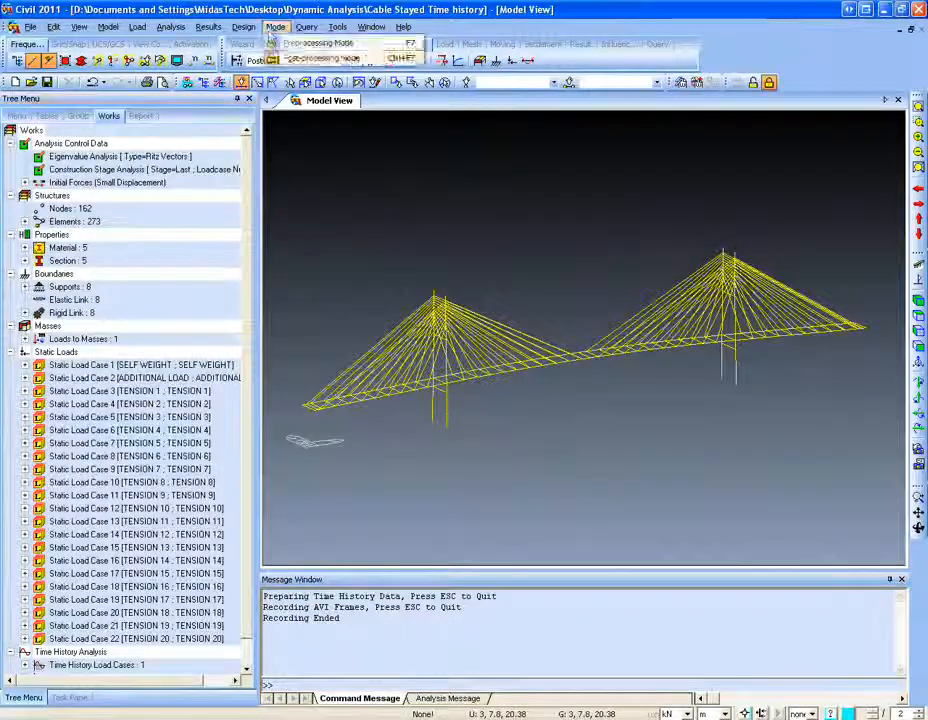
left_click(316, 43)
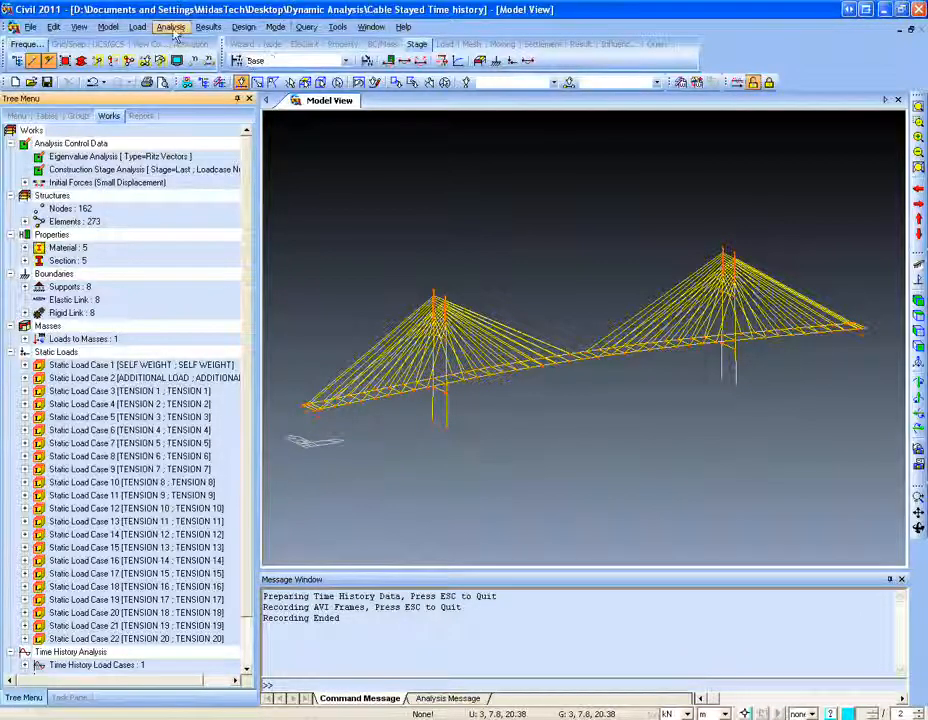
Start defining dynamic nodal loads and select the two opposite deck nodes on the outer side of the near pylon.
left_click(137, 27)
mouse_move(287, 403)
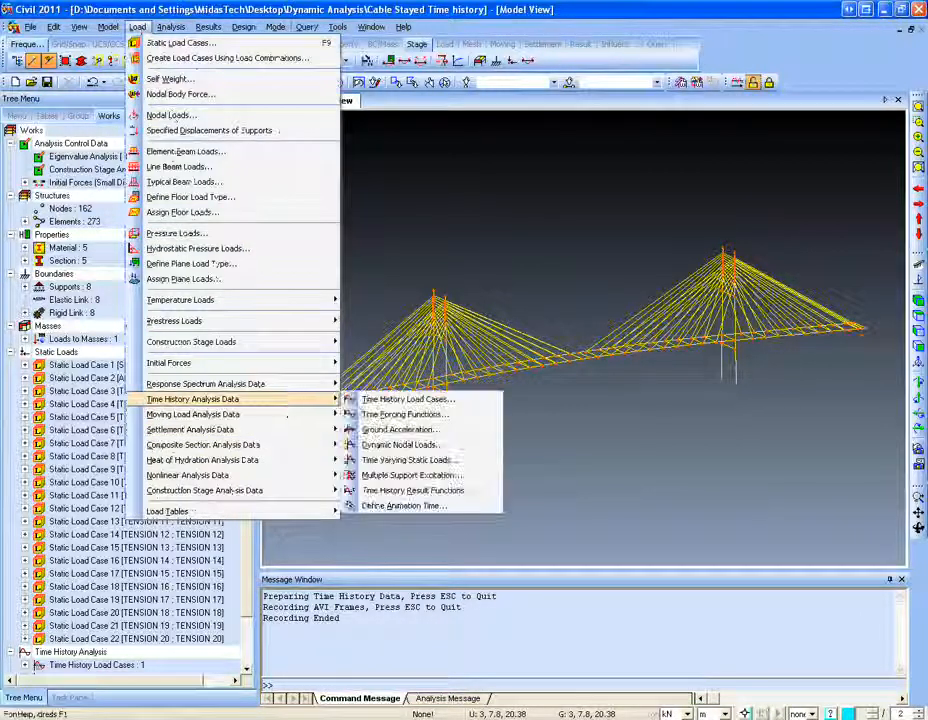
left_click(403, 444)
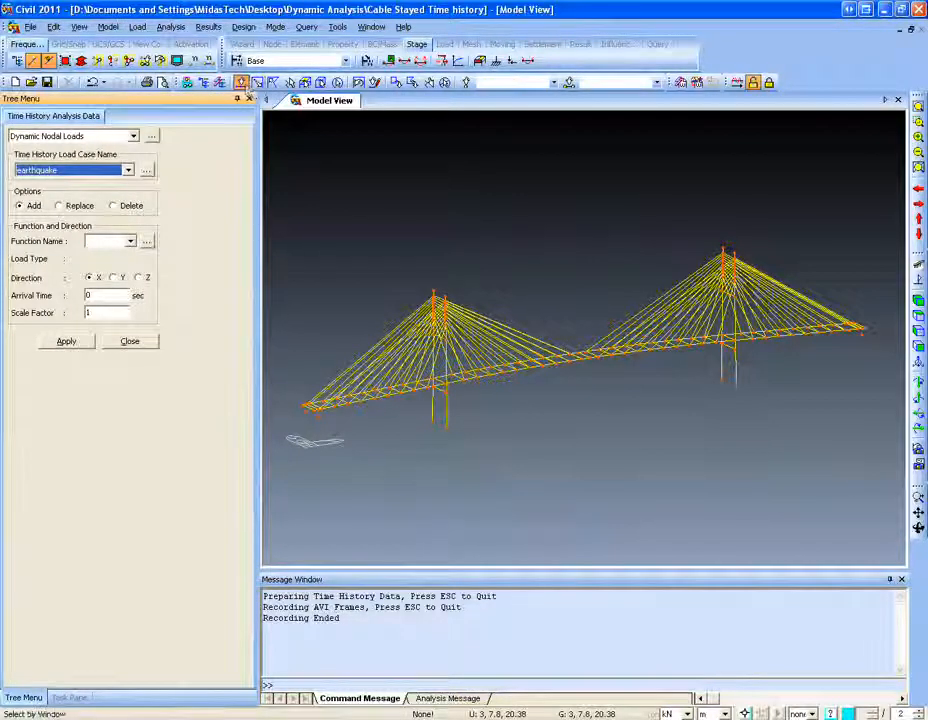
scroll(366, 395, "up", 5)
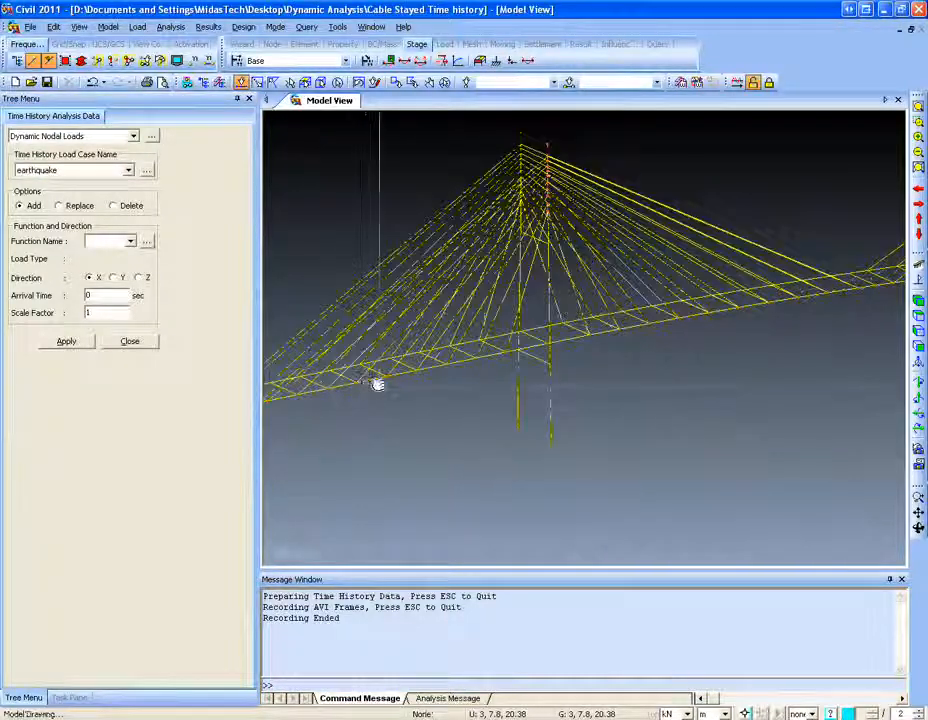
middle_click_drag(379, 392, 404, 451)
scroll(404, 451, "up", 3)
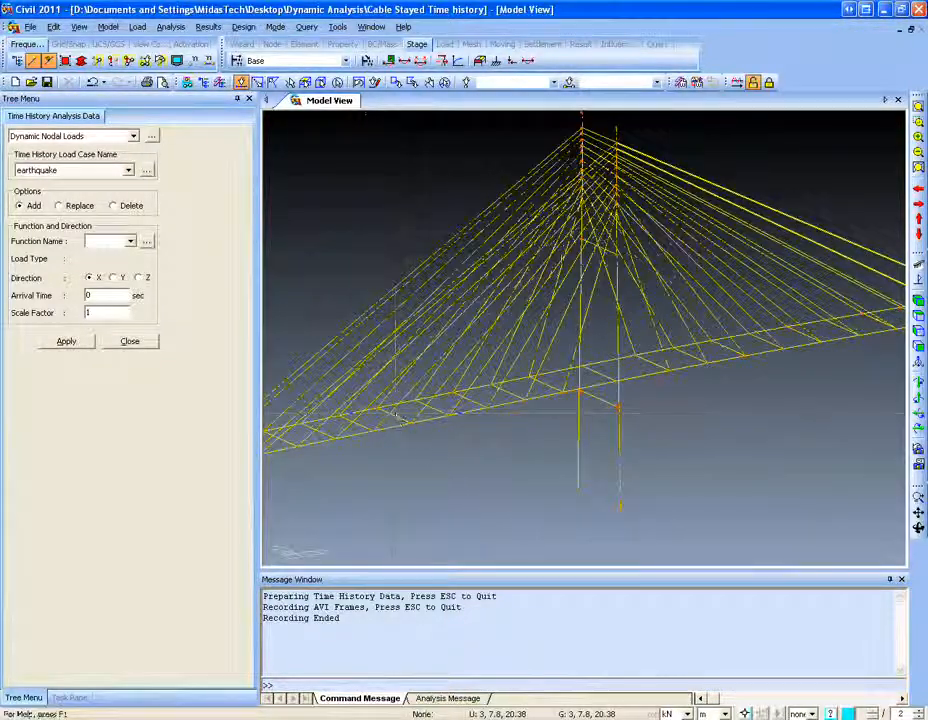
left_click(412, 427)
left_click(377, 410)
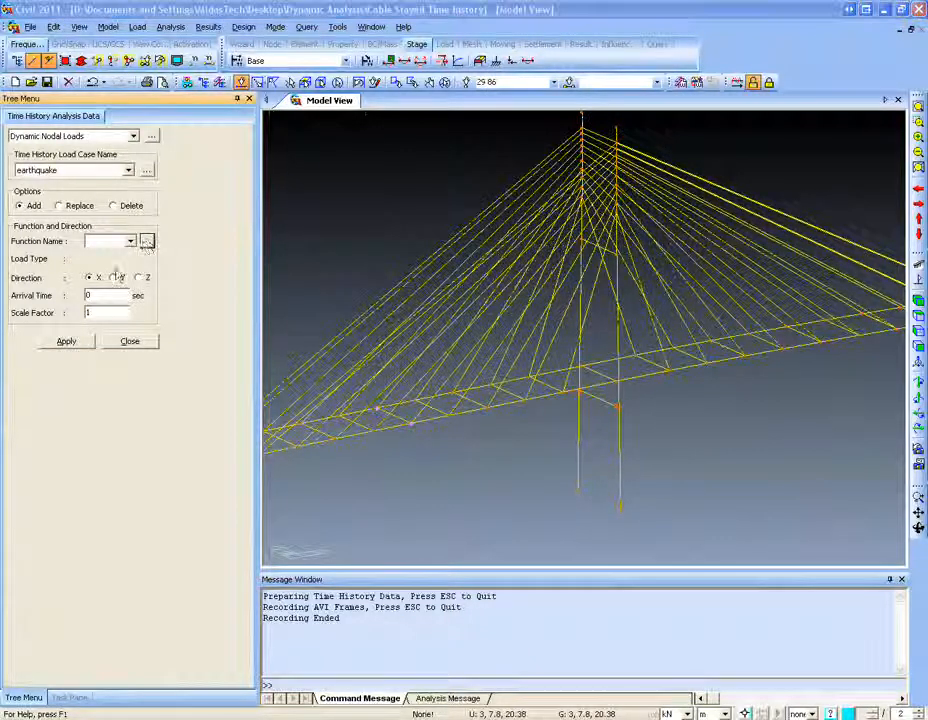
Add a sinusoidal time history function named sine with A, C, f, D and PA all set to 1.
left_click(147, 242)
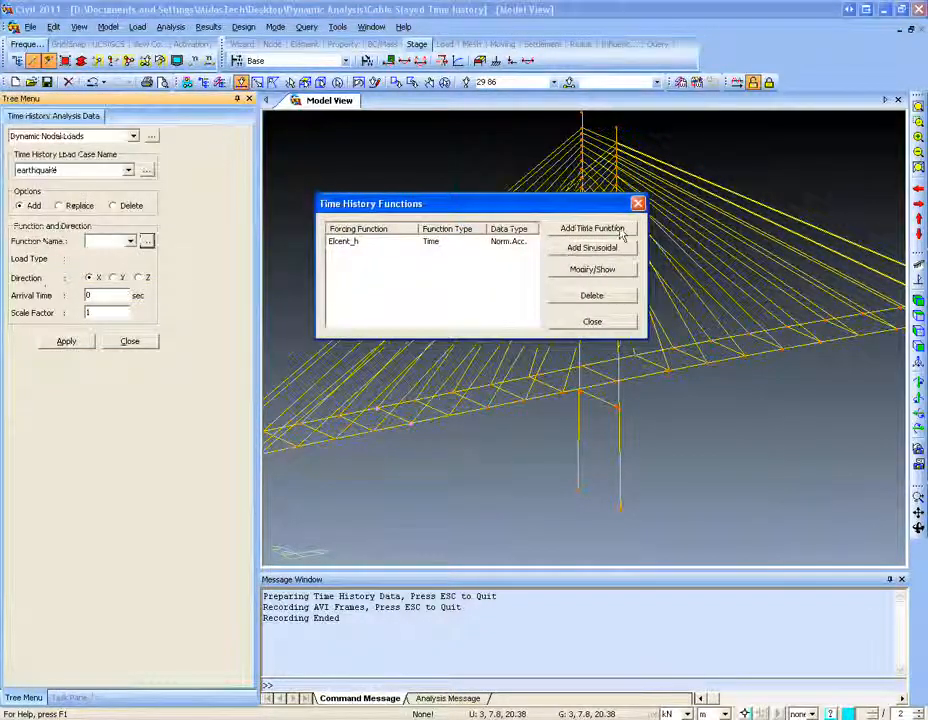
left_click(610, 250)
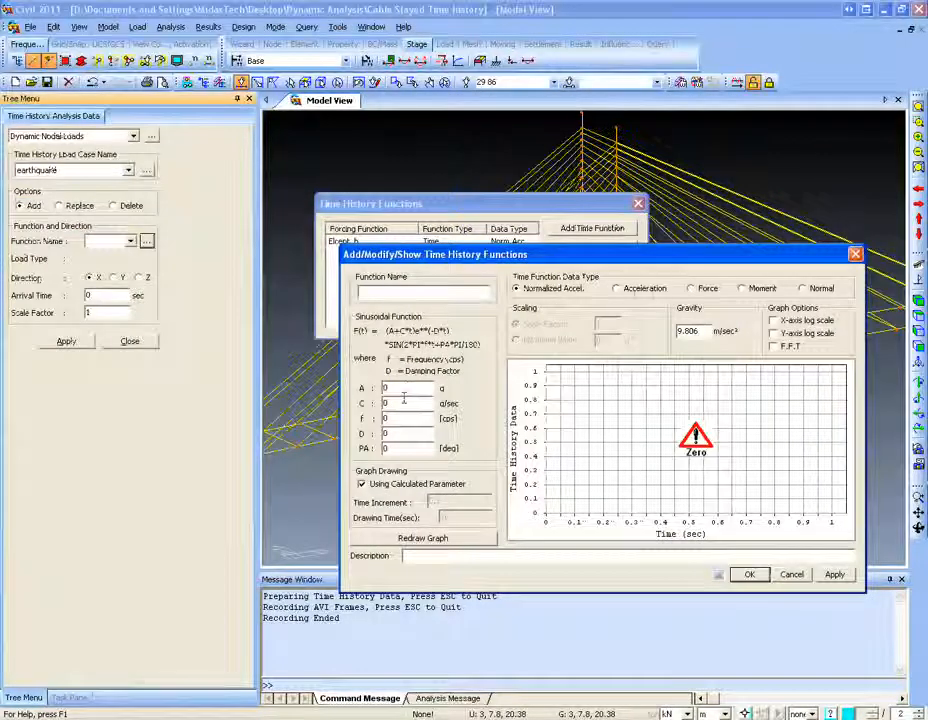
left_click_drag(401, 389, 334, 387)
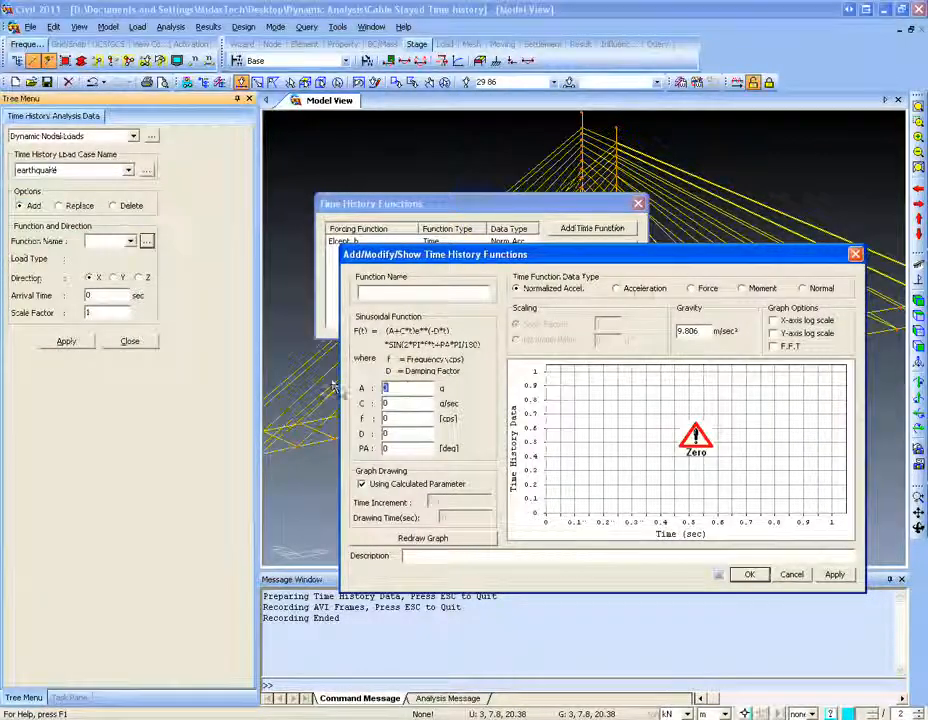
type("1")
key("Tab")
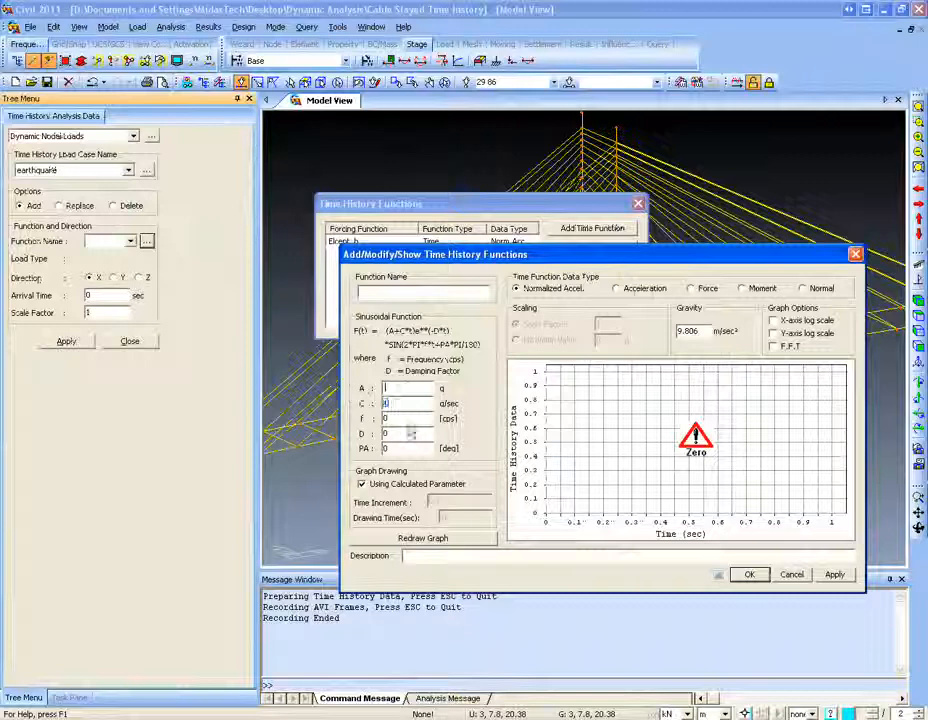
type("1")
key("Tab")
type("1")
key("Tab")
type("1")
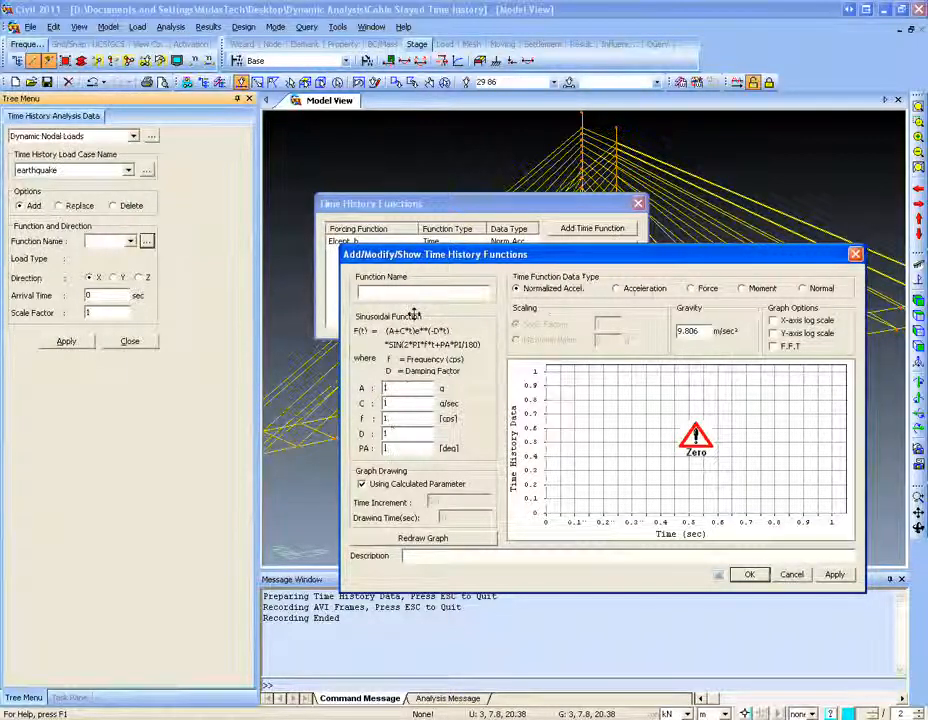
left_click(418, 294)
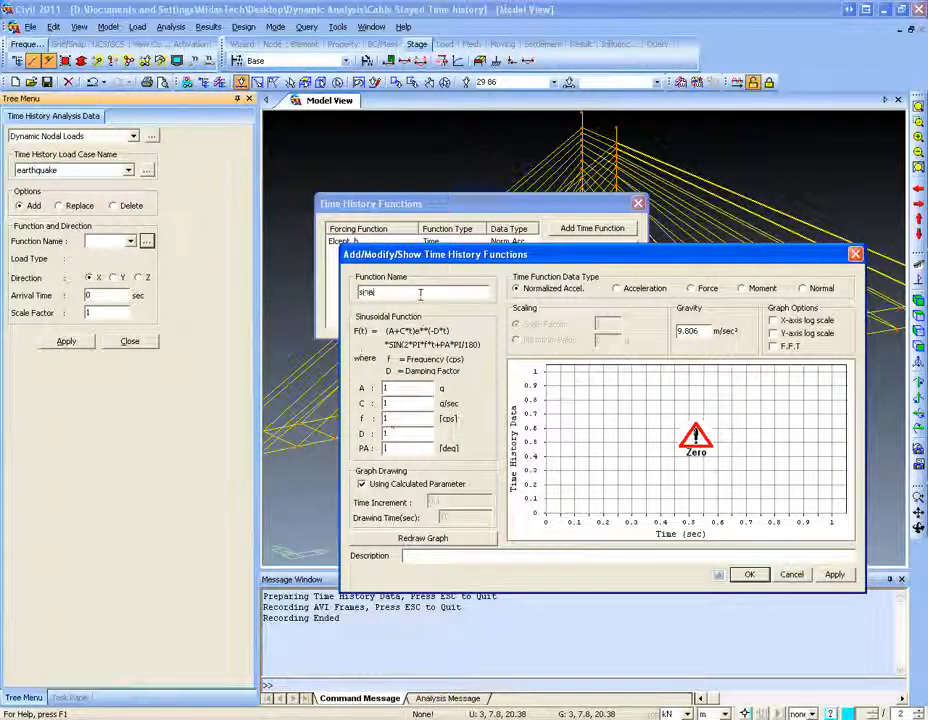
Redraw the sine function's graph without the calculated parameter, using a 0.1 time increment and a 1 sec drawing time.
left_click(418, 484)
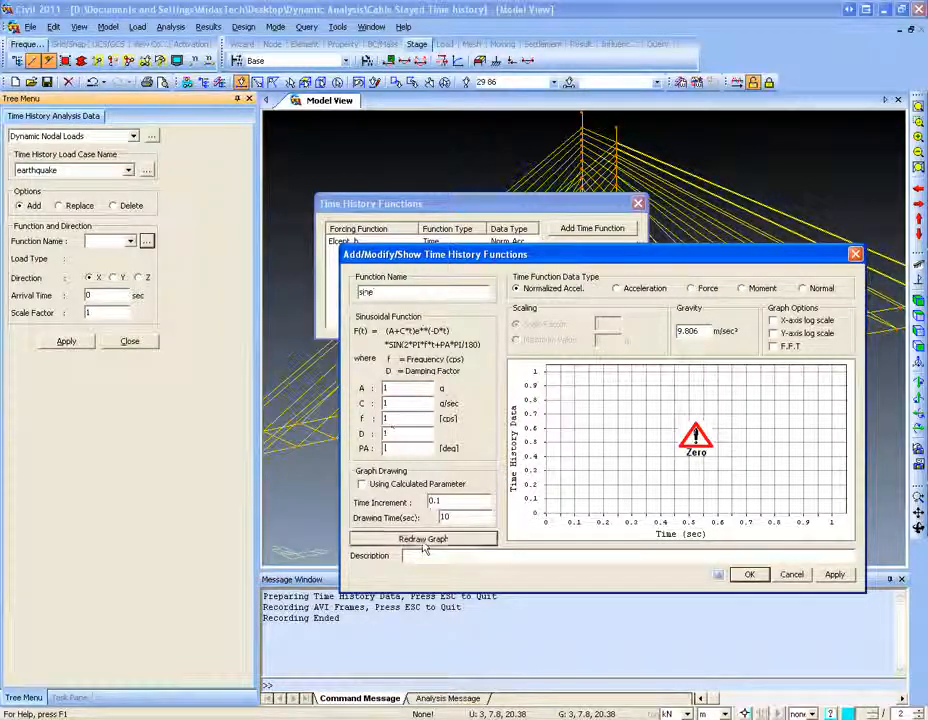
left_click(423, 540)
left_click_drag(475, 517, 422, 515)
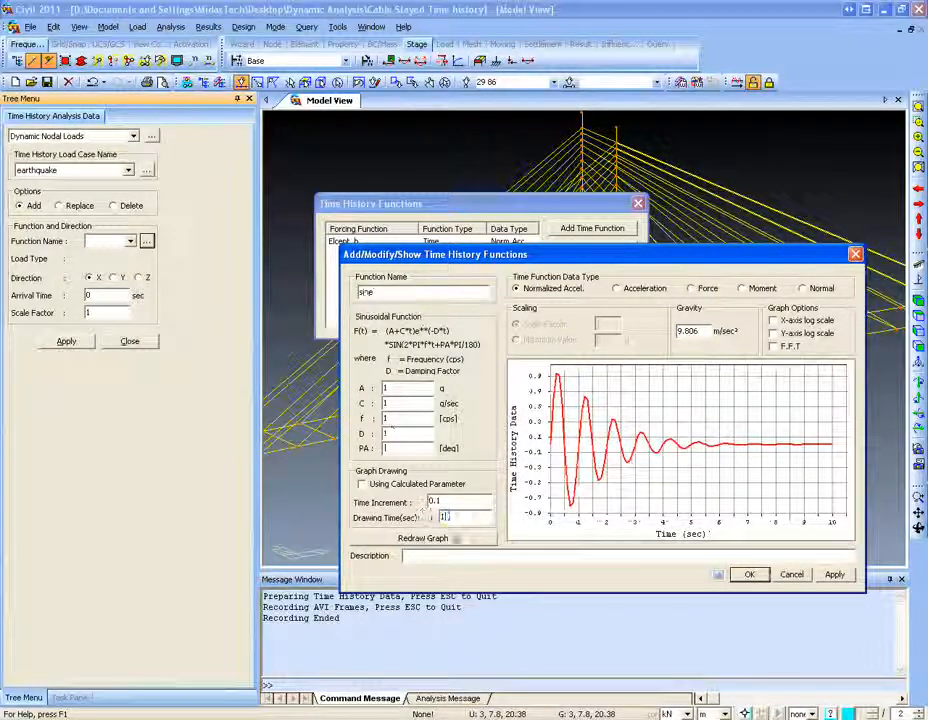
type("1")
left_click(423, 538)
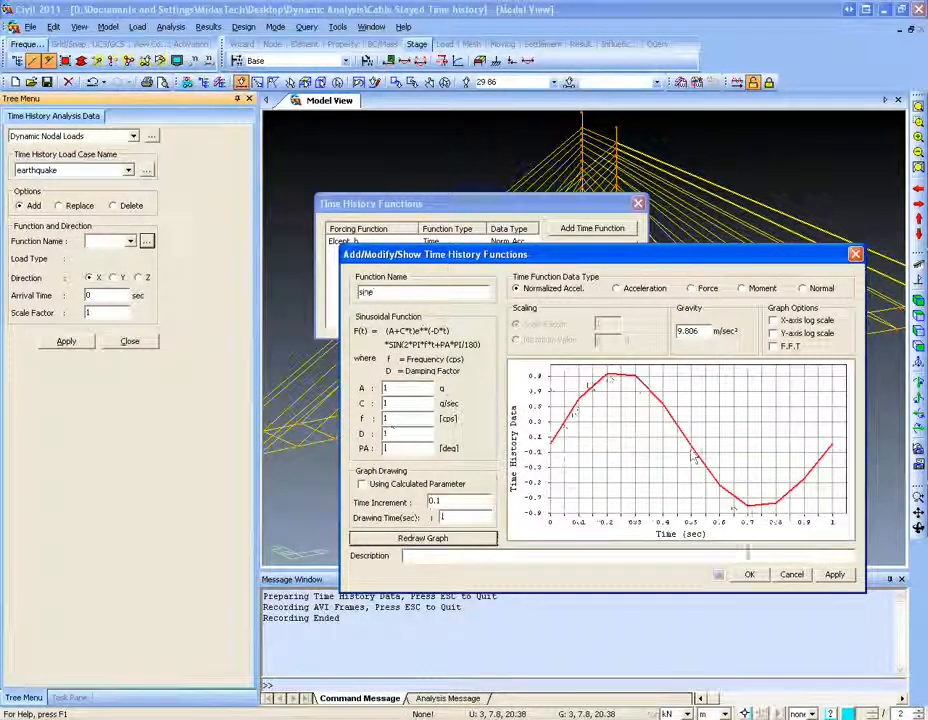
Set the sine function's data type to Normal and save it, accepting the deletion of the analysis results.
left_click(749, 575)
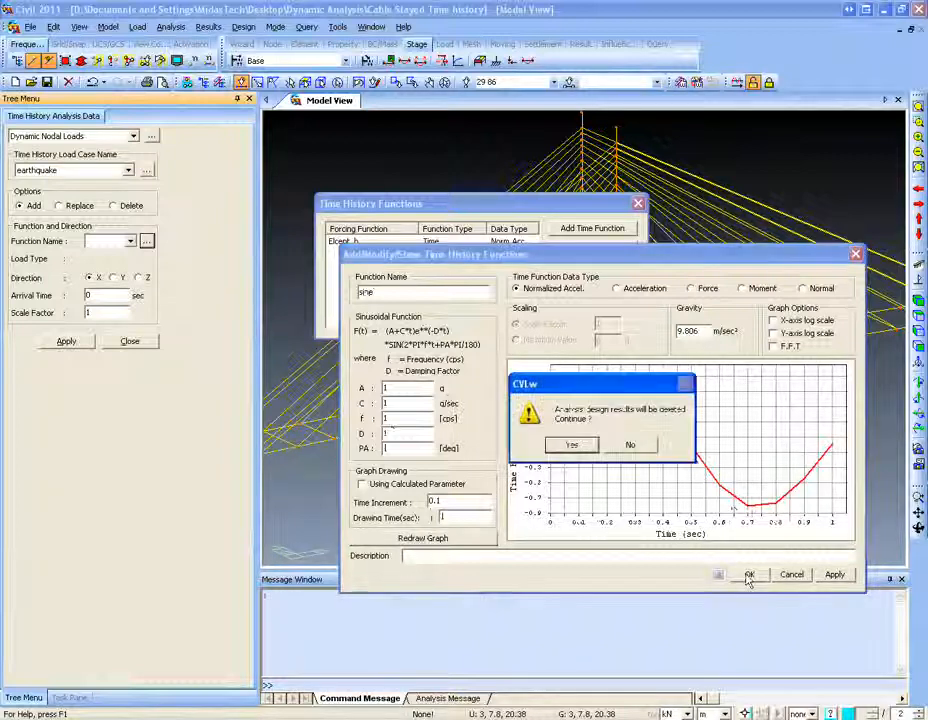
left_click(571, 444)
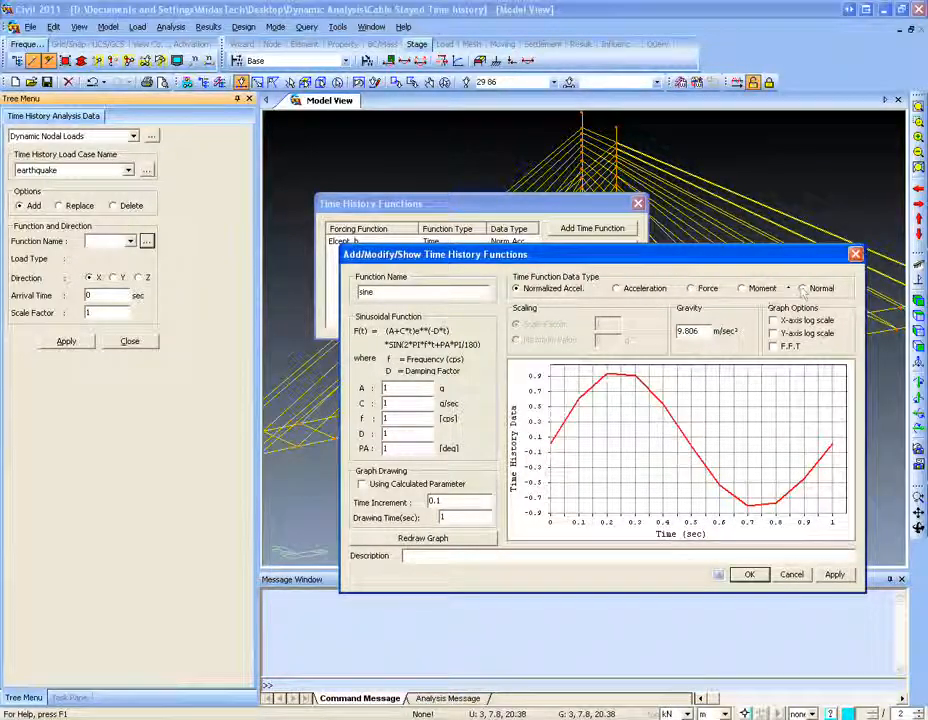
left_click(802, 288)
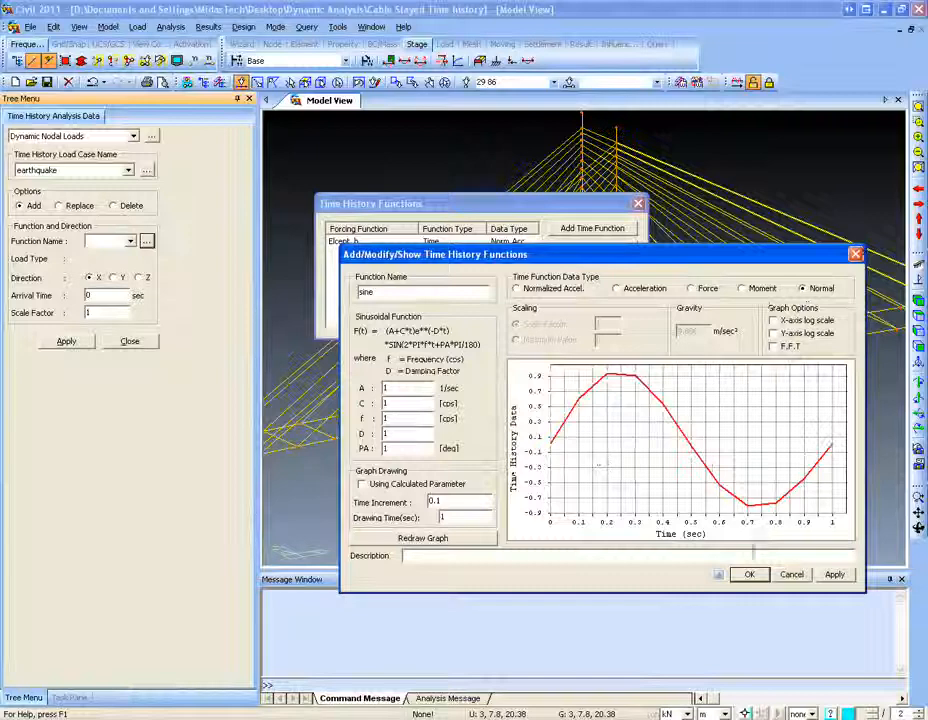
left_click(749, 574)
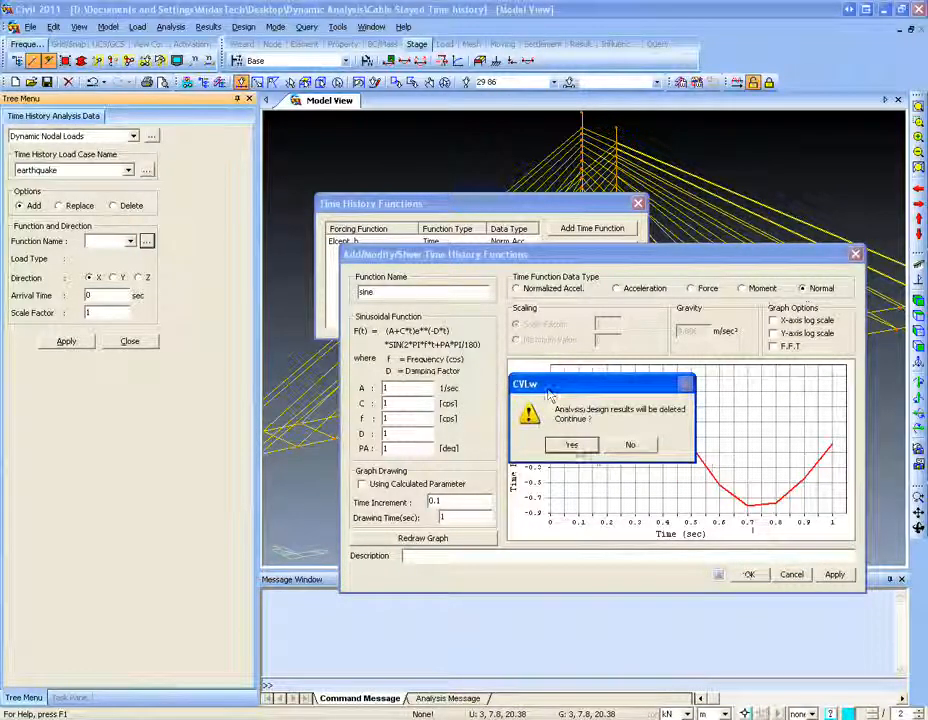
left_click(571, 444)
left_click(592, 322)
Check the available load functions and start a new time function named load with the Normal data type.
left_click(130, 241)
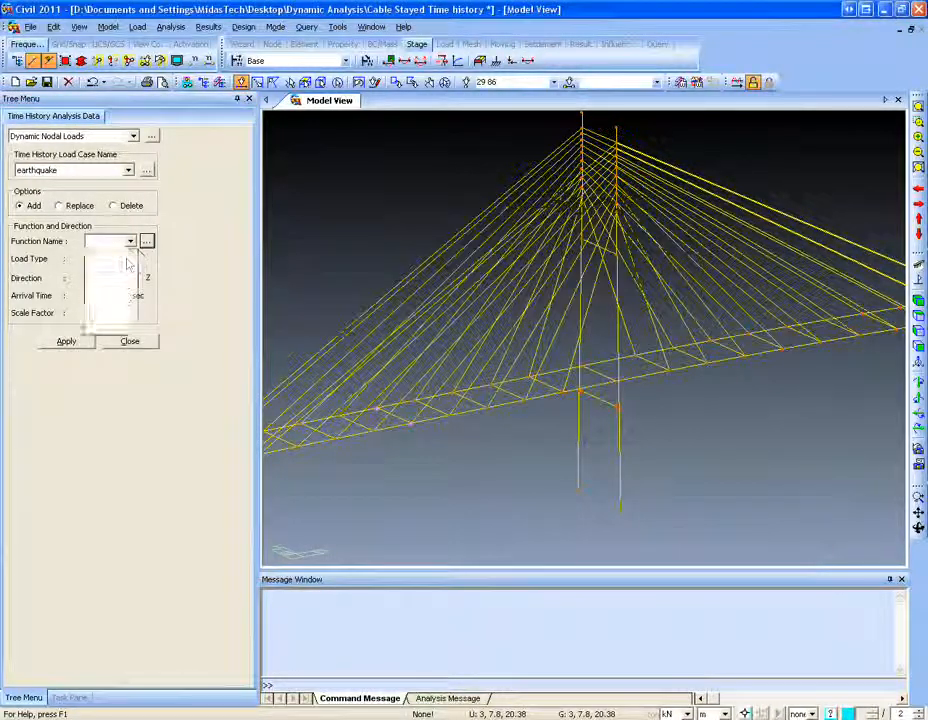
left_click(131, 243)
left_click(149, 243)
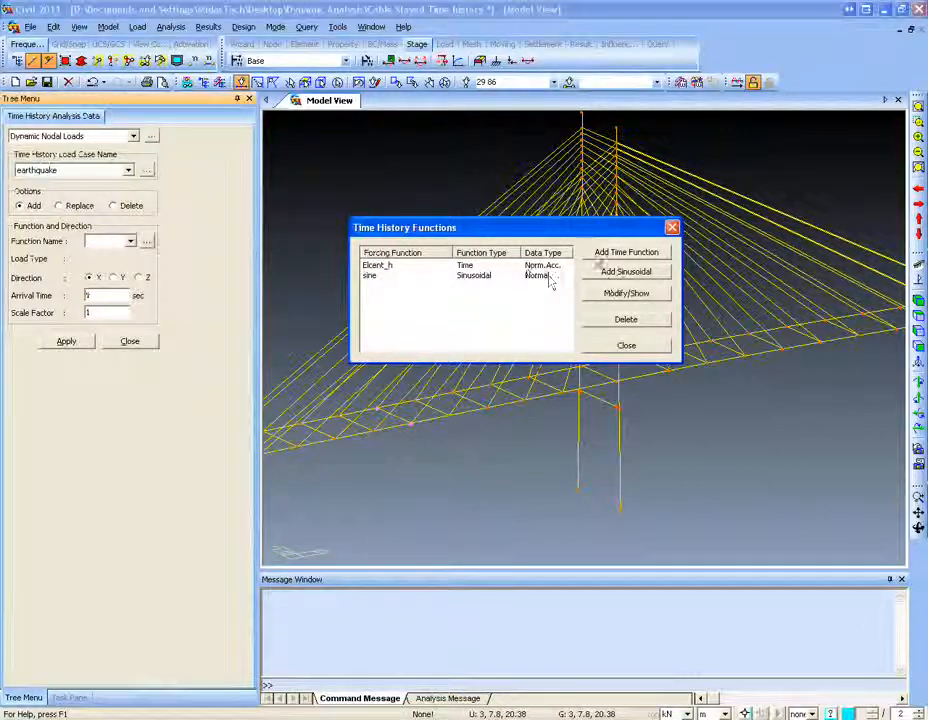
left_click(598, 256)
left_click_drag(4, 214, 395, 222)
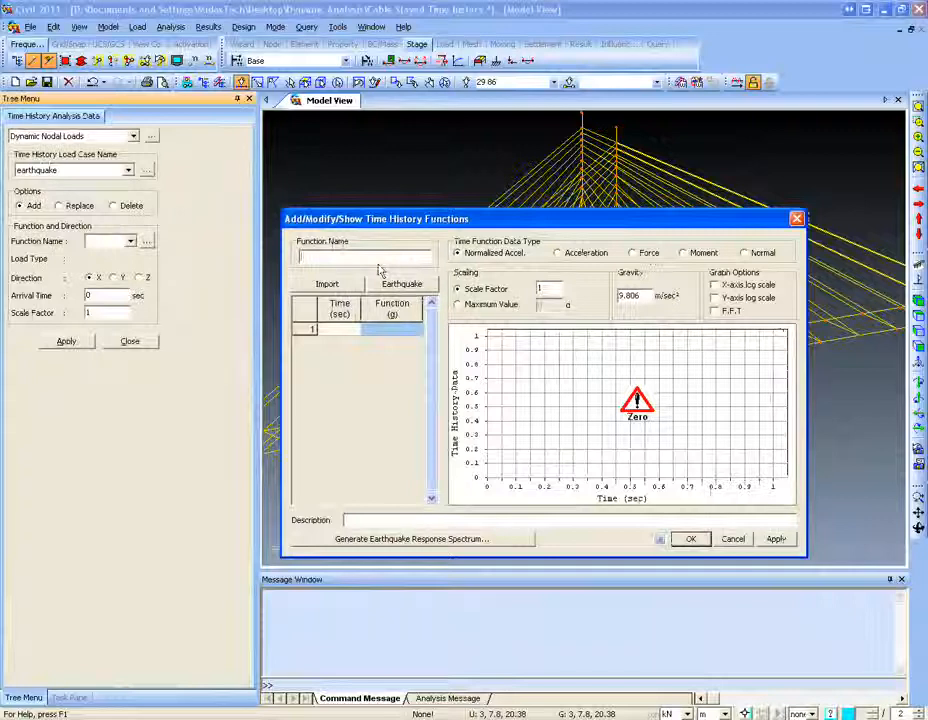
type("load")
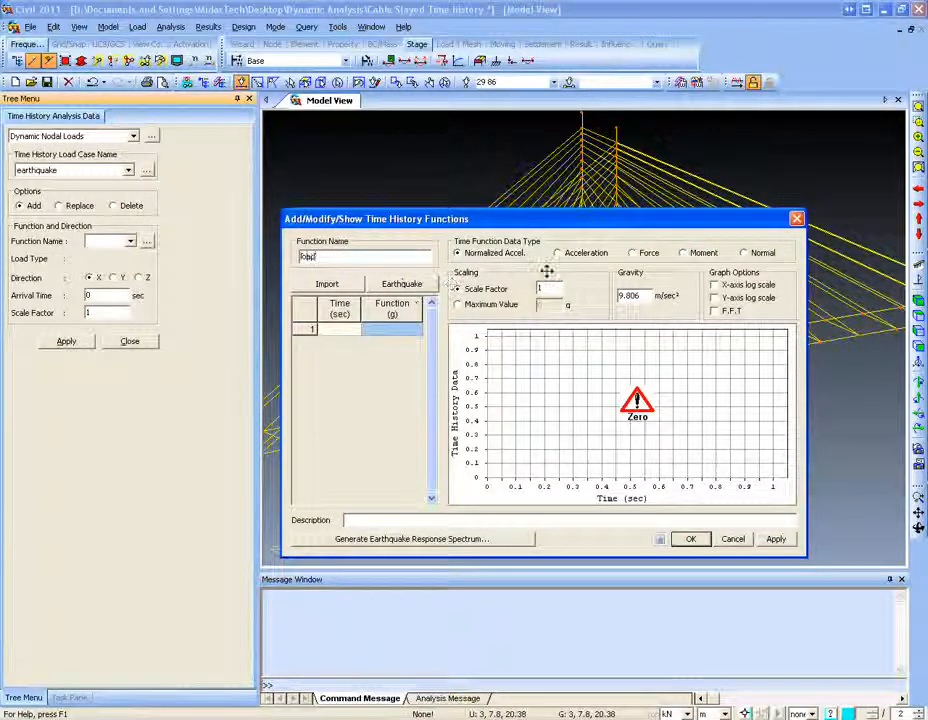
left_click(762, 254)
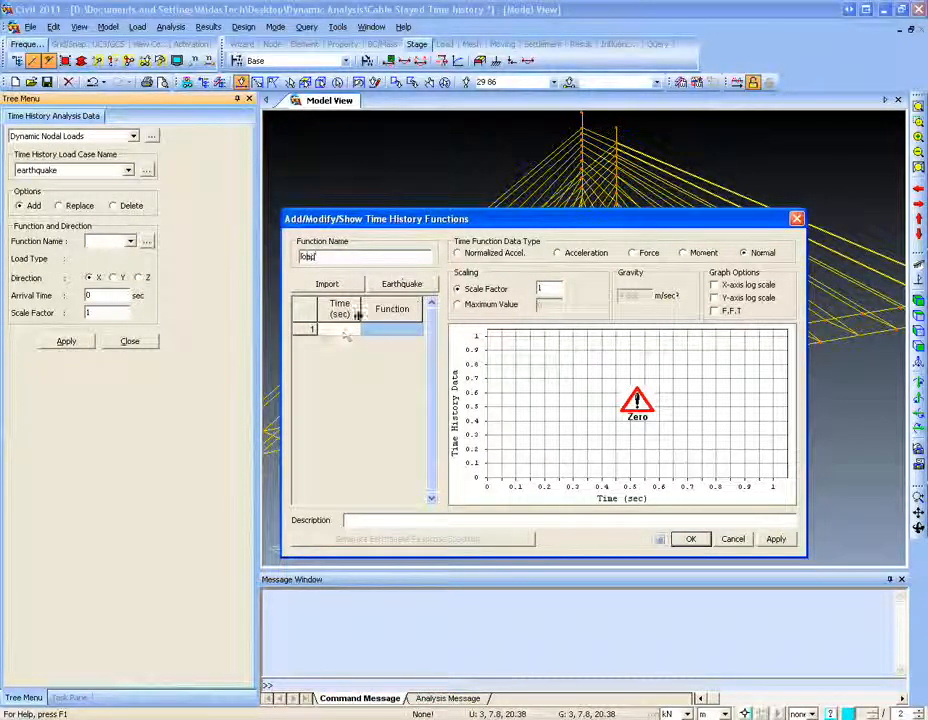
Enter function values 15 at 1 sec, 26 at 2 sec and 78 at 10 sec, and save the load function.
left_click(352, 330)
type("1")
left_click(394, 329)
type("15")
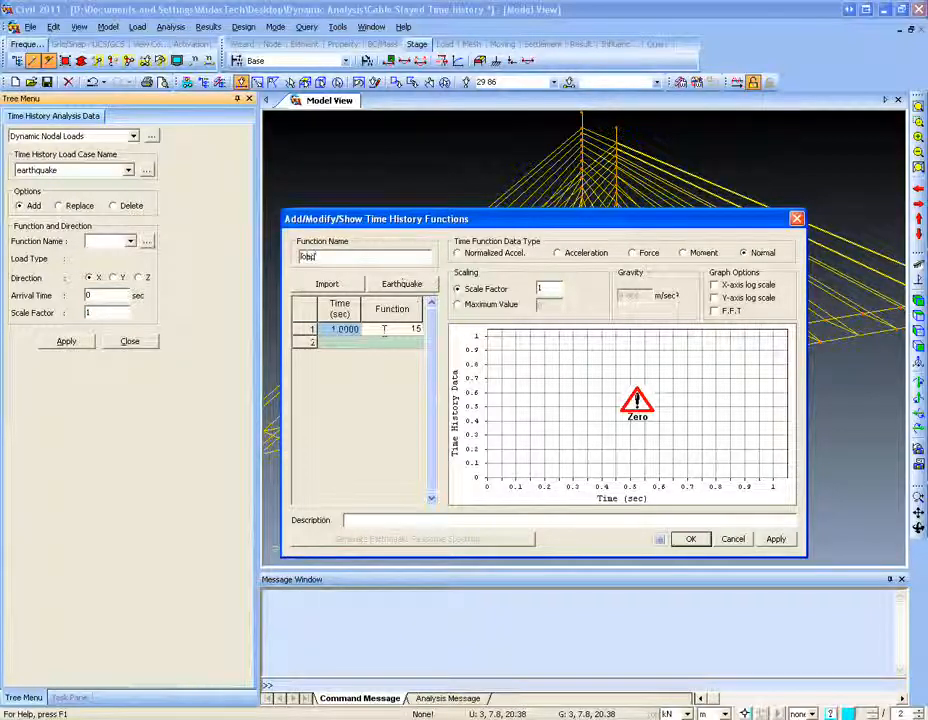
left_click(349, 342)
type("2")
left_click(378, 342)
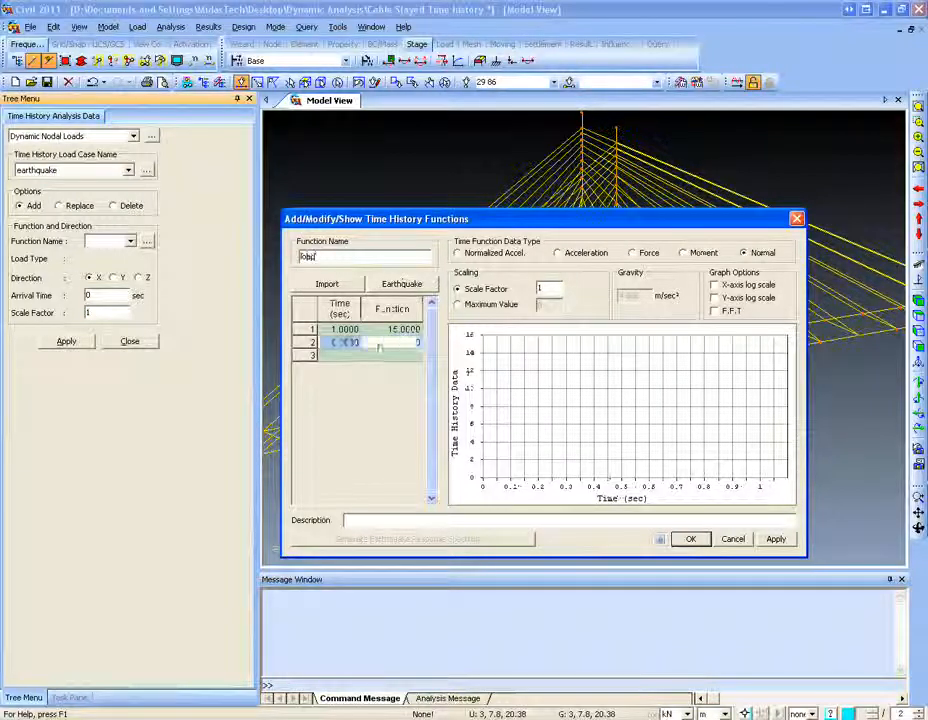
type("20")
left_click(346, 356)
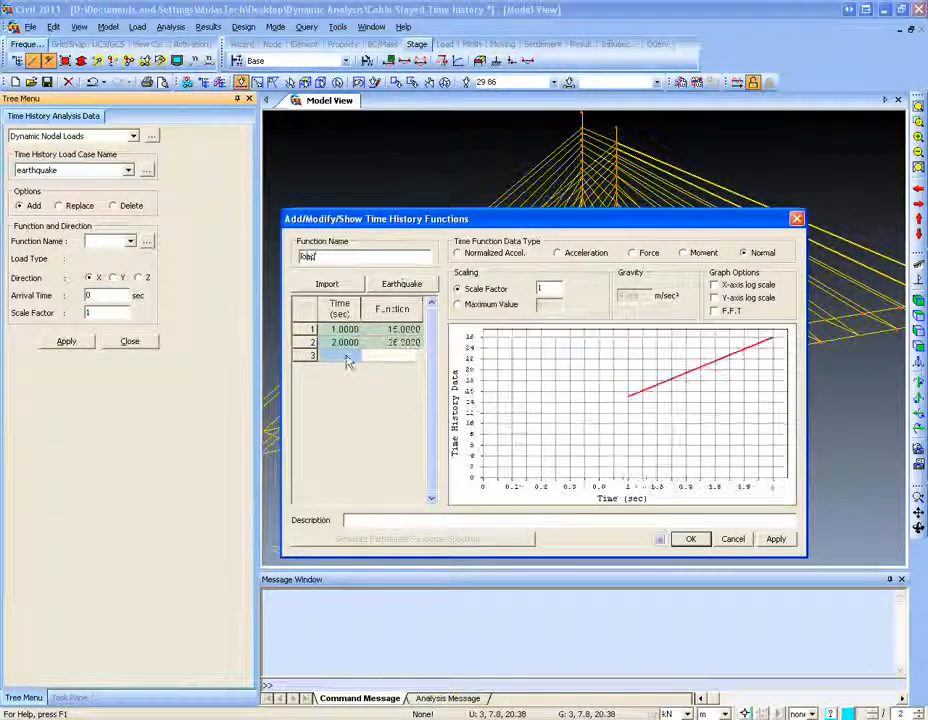
type("10")
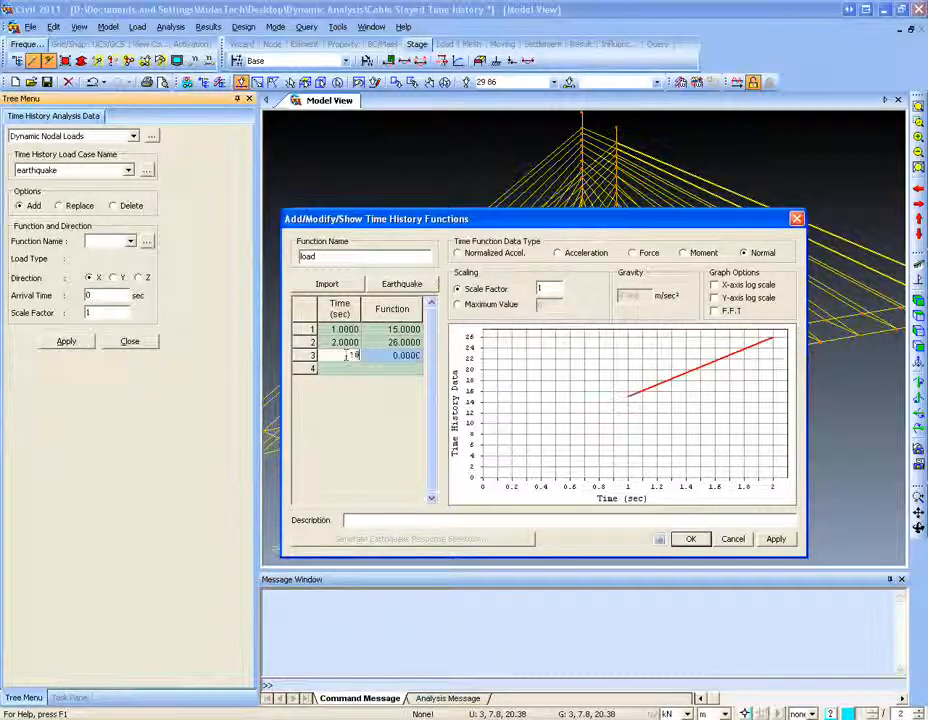
left_click(400, 356)
type("78")
left_click(403, 370)
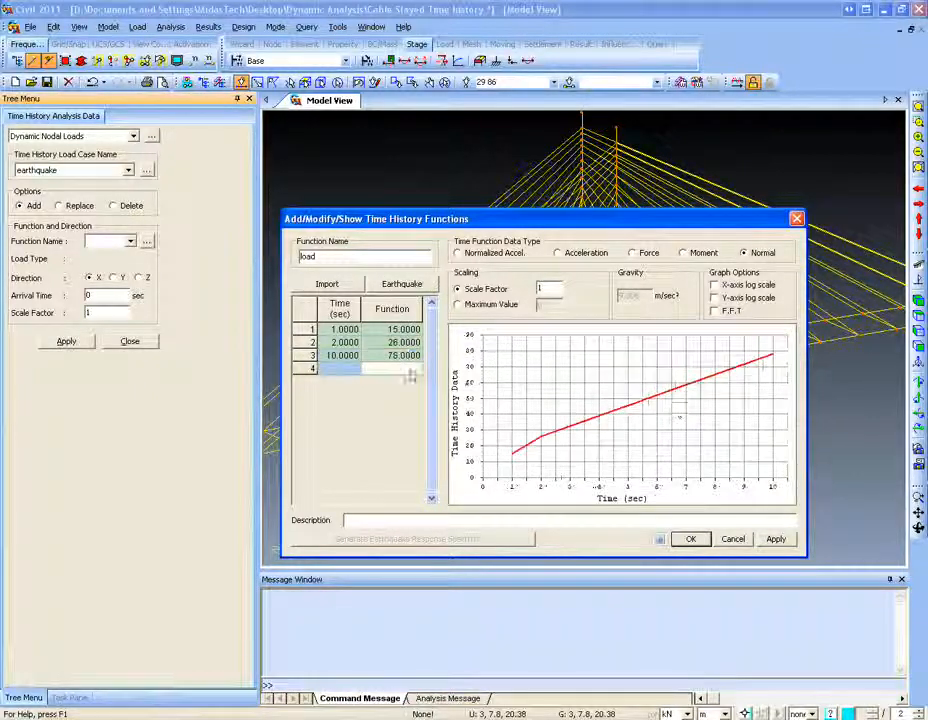
left_click(698, 541)
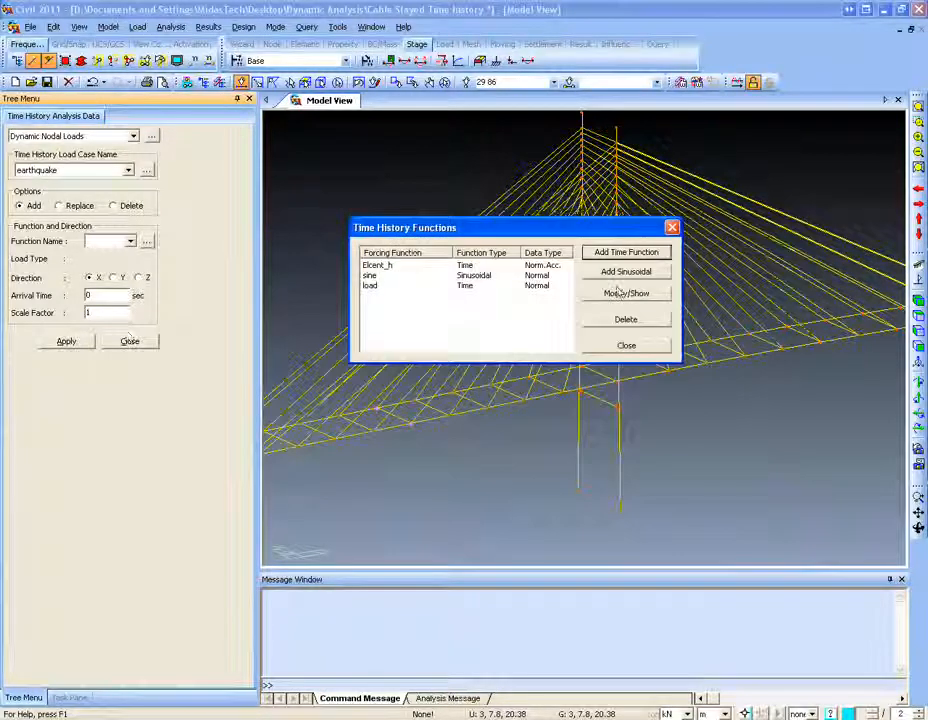
left_click(626, 345)
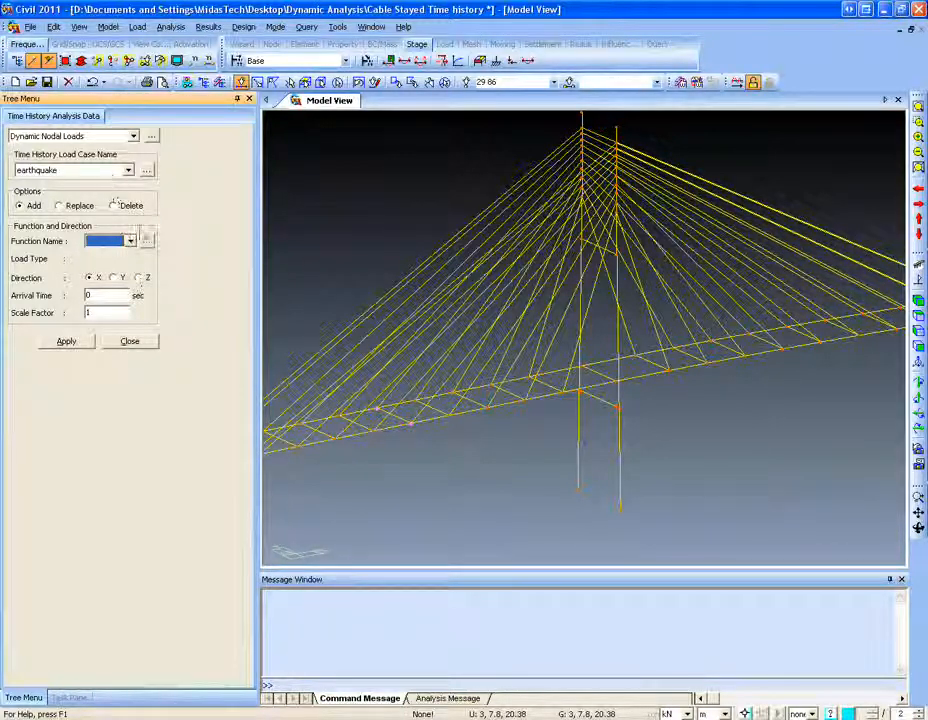
Try to apply an X-direction dynamic nodal load for the earthquake case to the selected deck nodes, and close the load definition.
left_click(147, 241)
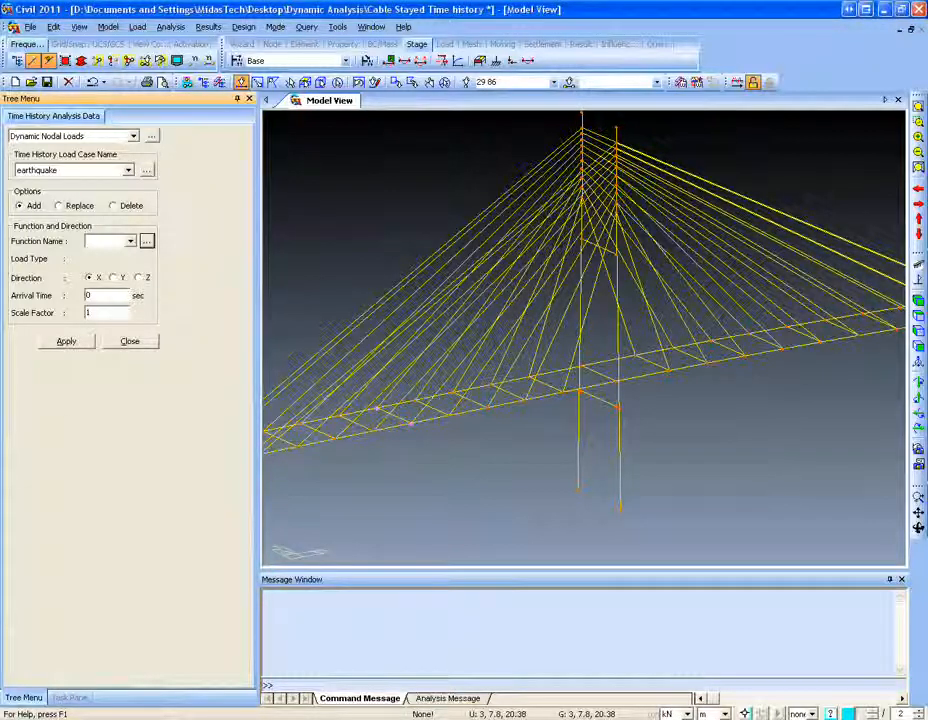
left_click(80, 345)
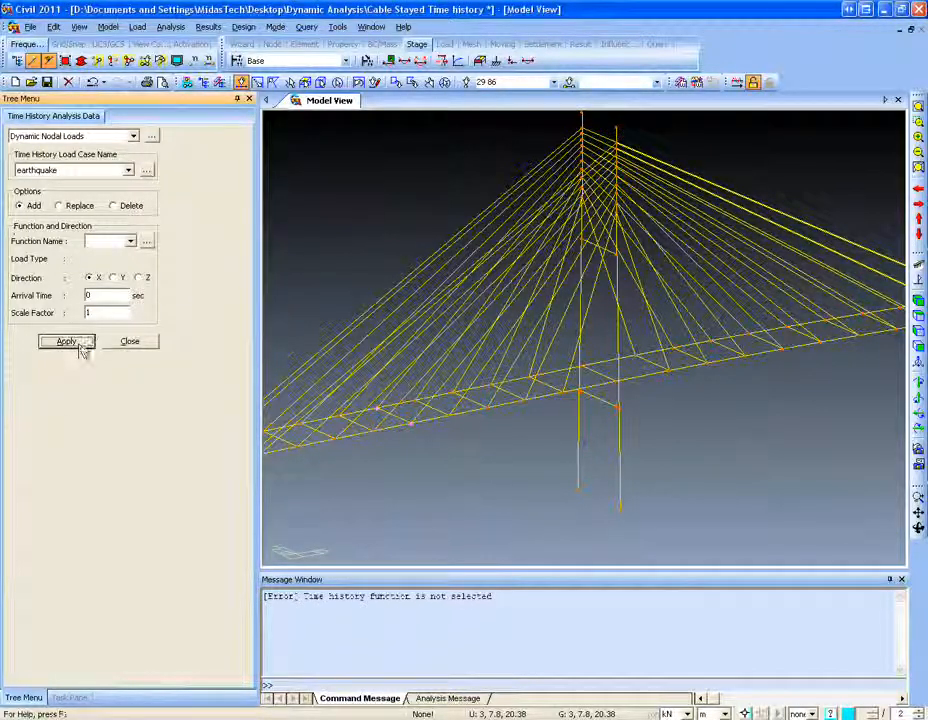
left_click(130, 242)
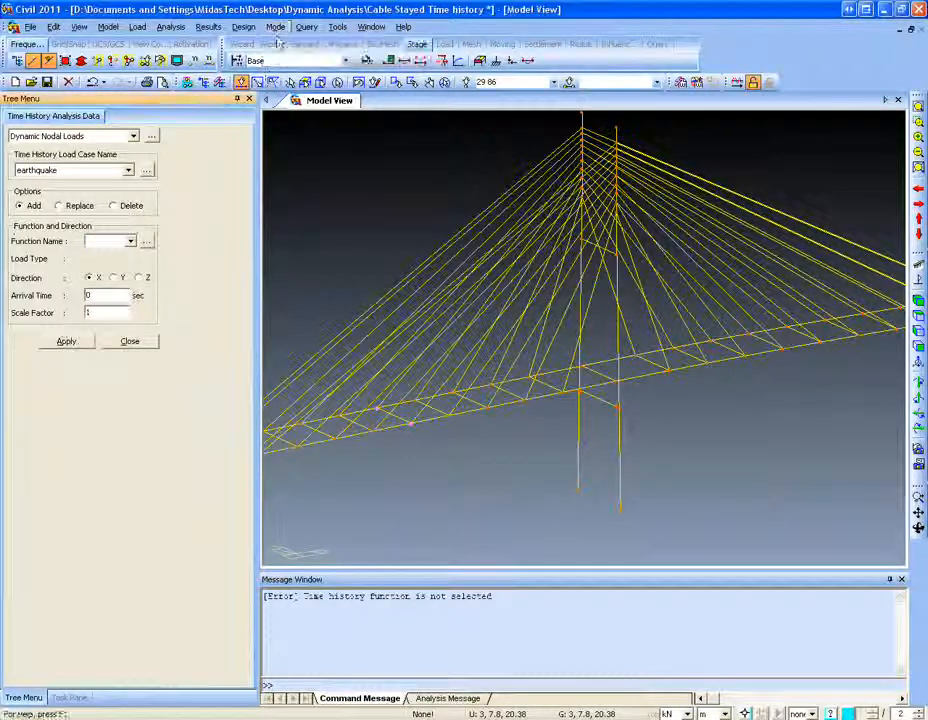
left_click(147, 241)
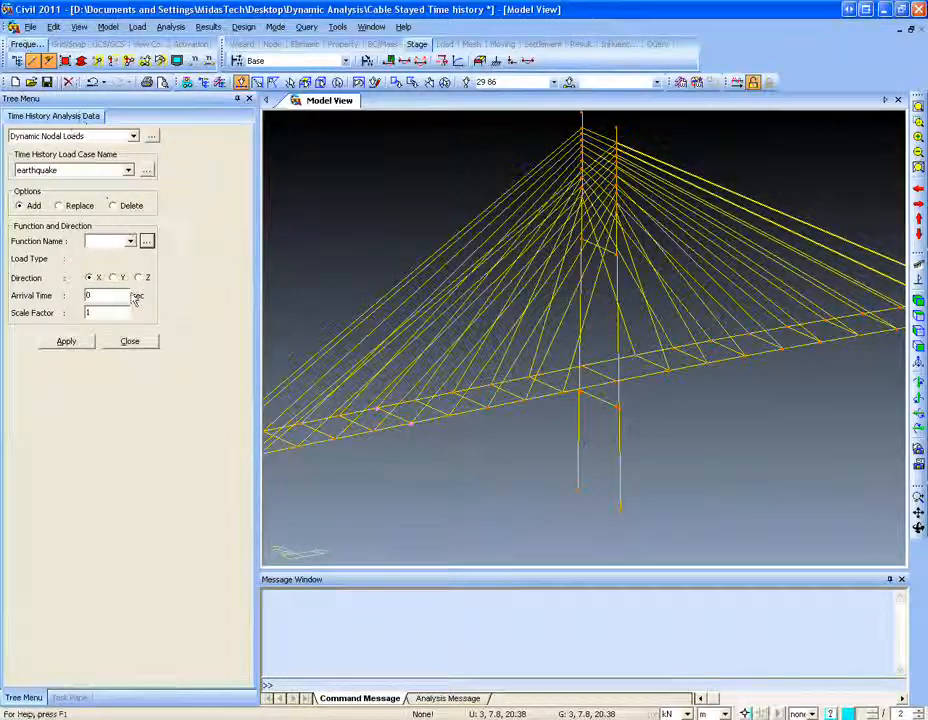
left_click(130, 341)
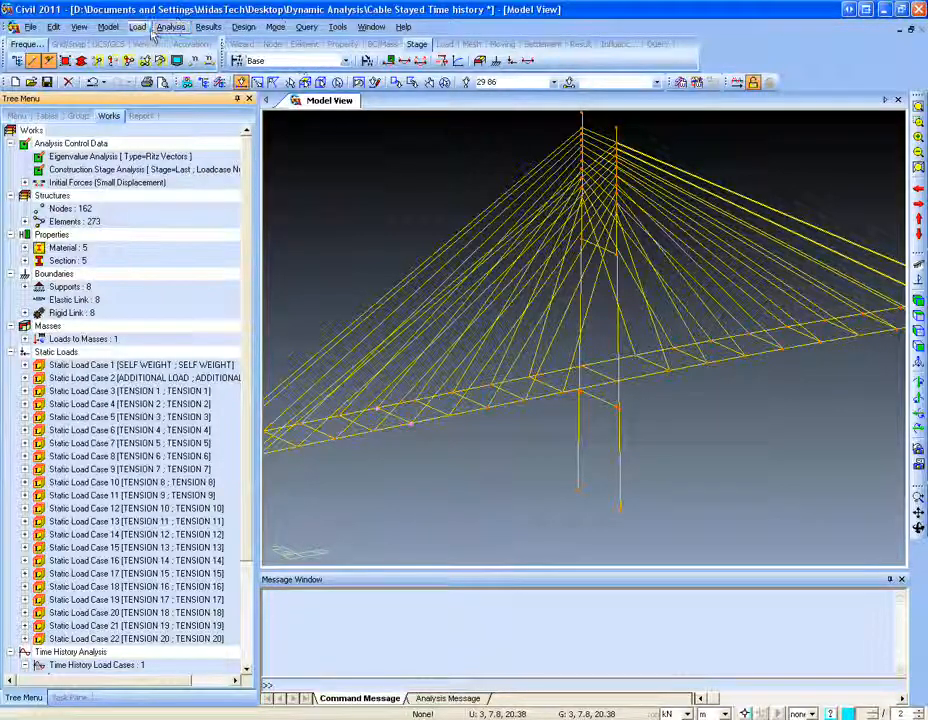
Set up a time varying static load for the earthquake case with SELF WEIGHT and the sine function, and close the definition without adding it.
left_click(137, 27)
mouse_move(300, 399)
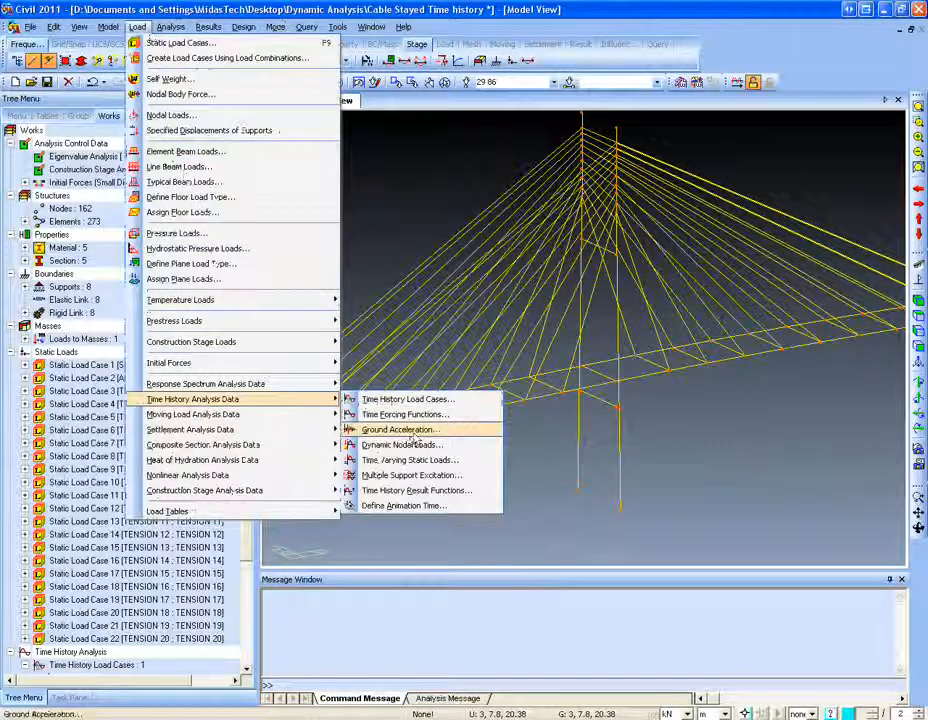
left_click(455, 462)
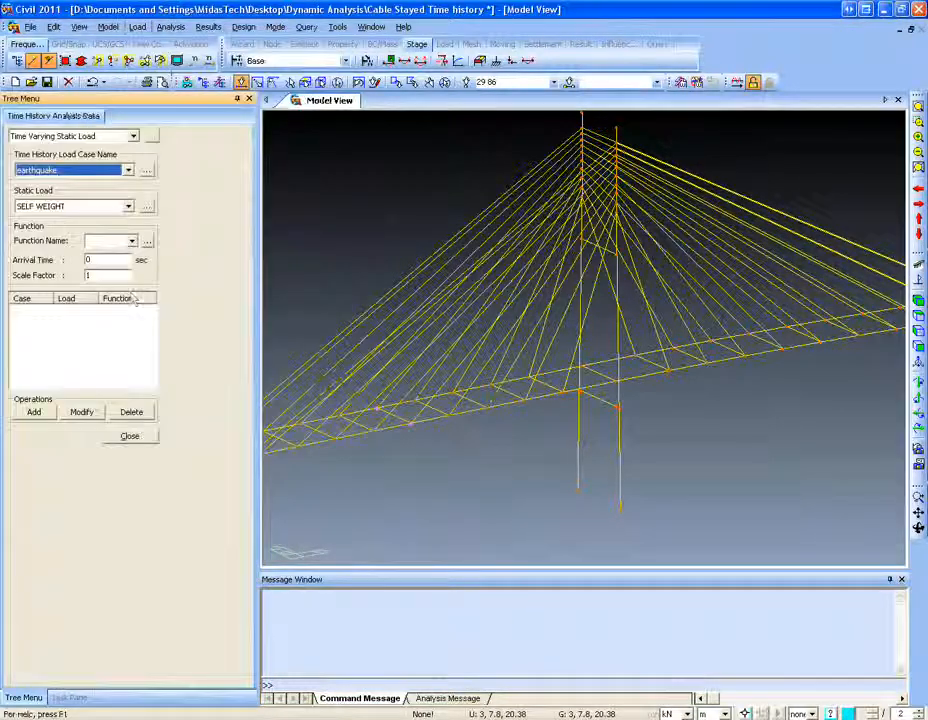
left_click(73, 207)
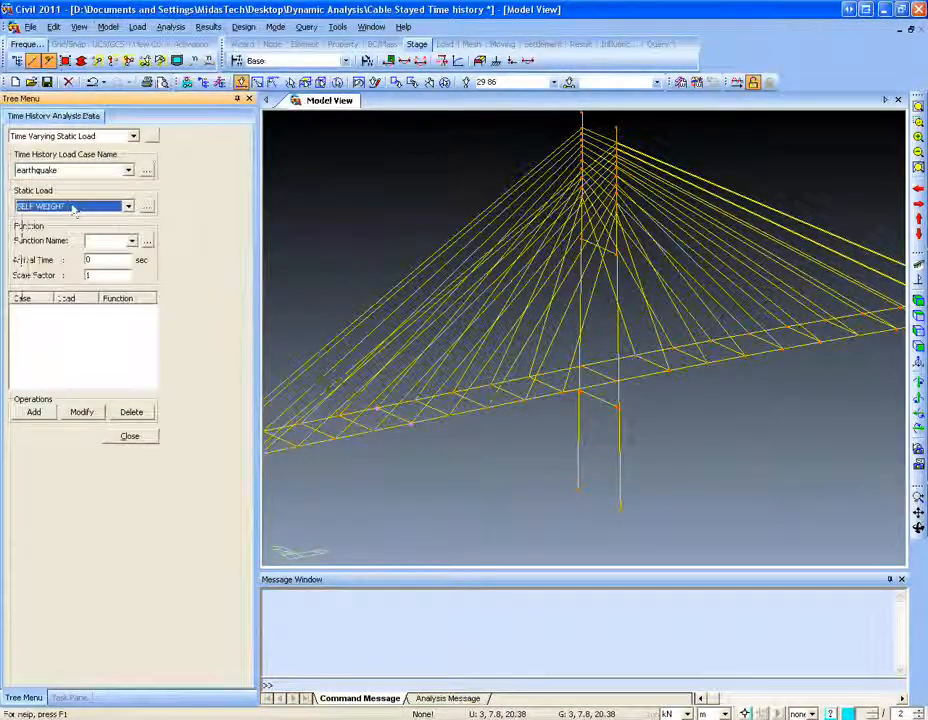
left_click(104, 241)
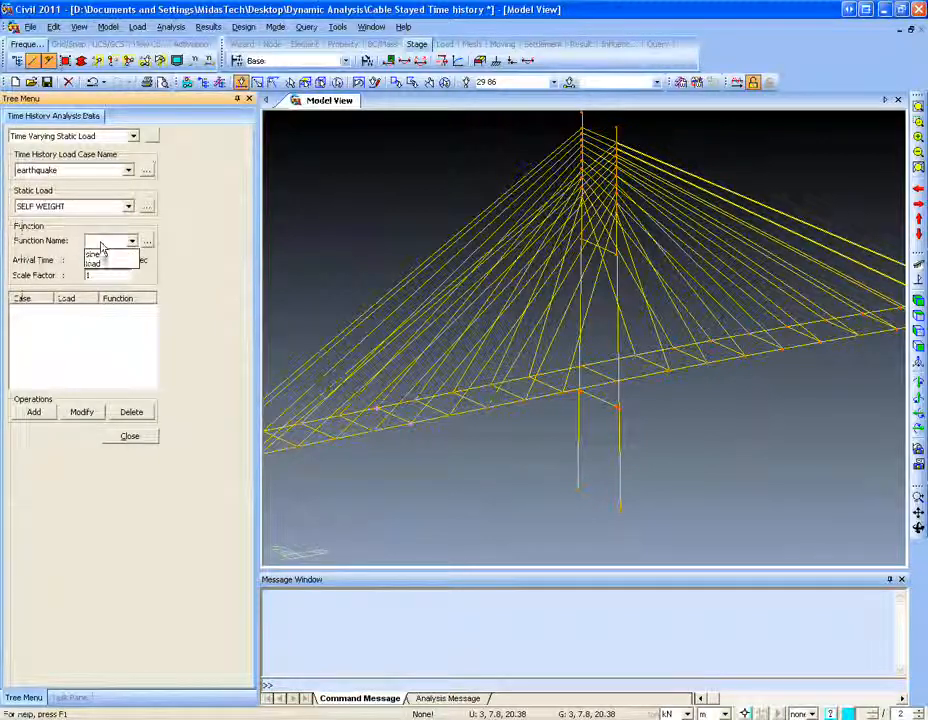
left_click(93, 259)
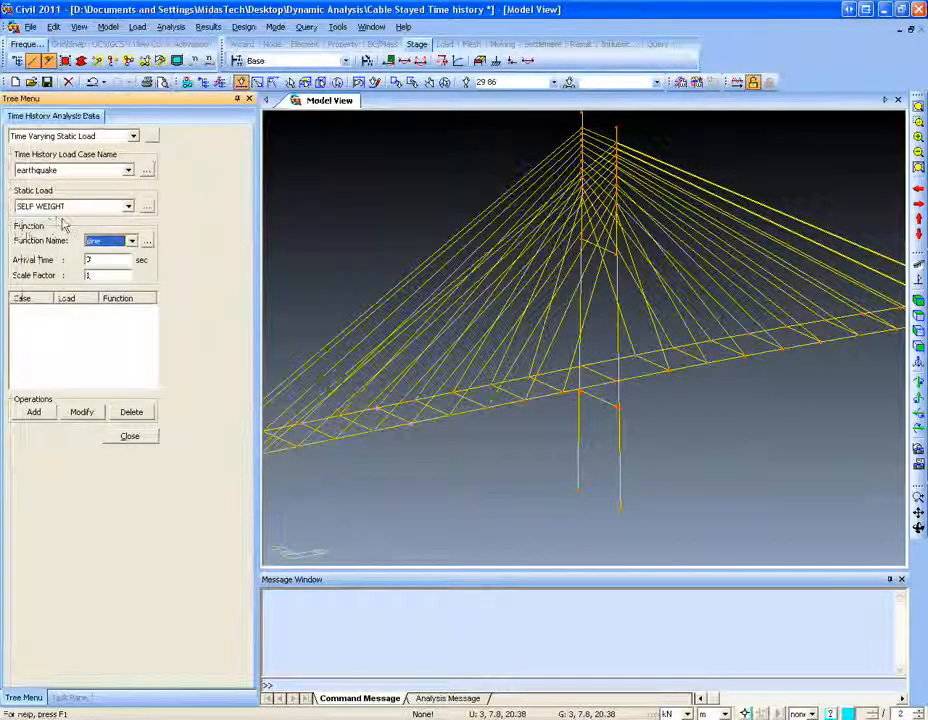
left_click_drag(95, 261, 4, 231)
left_click(118, 276)
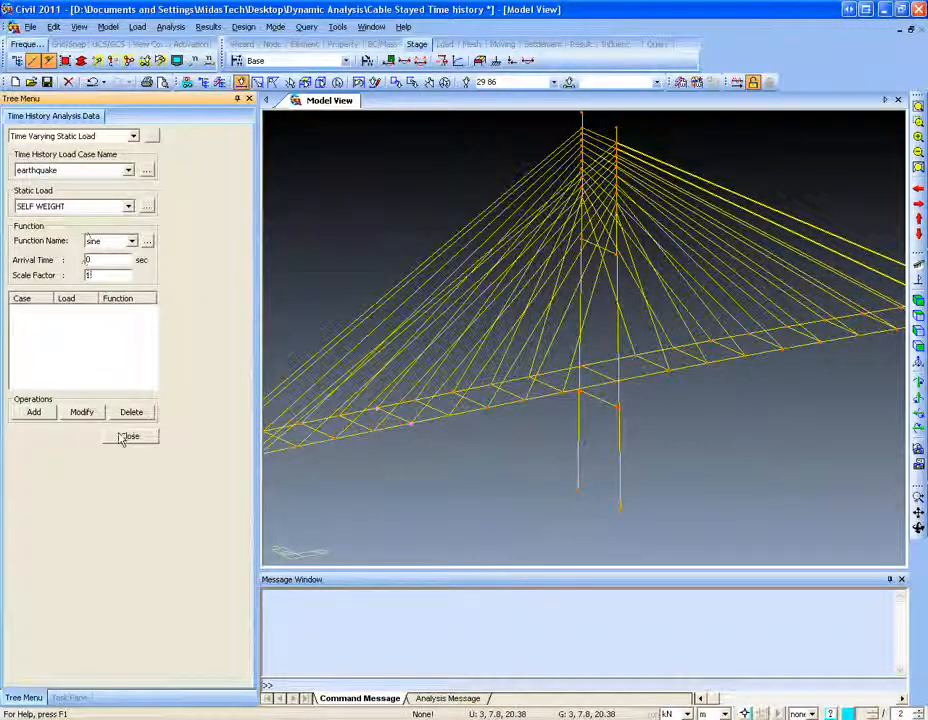
left_click(124, 437)
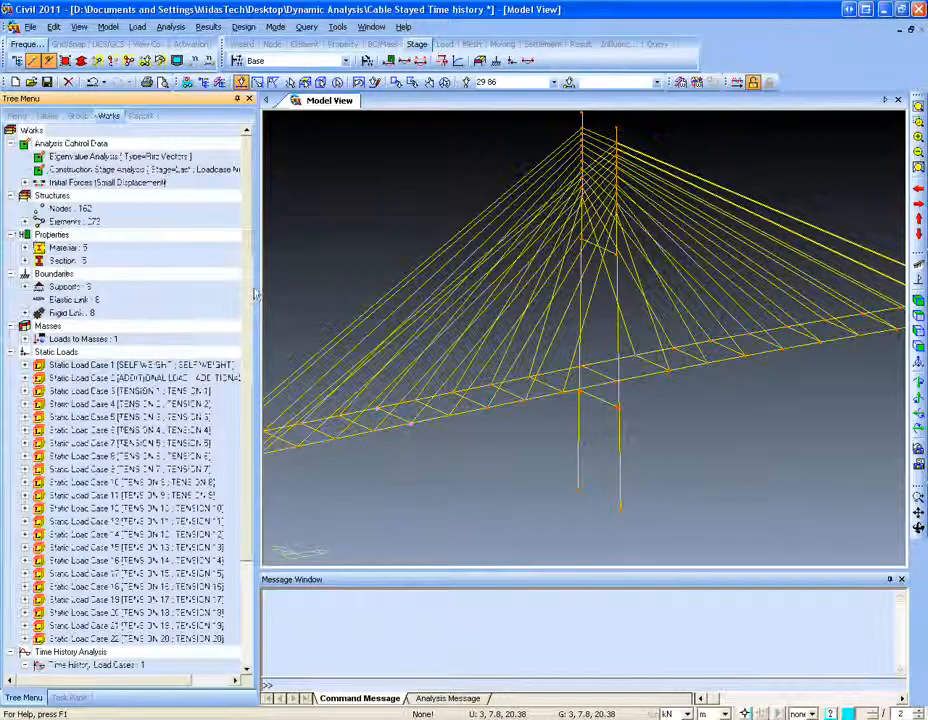